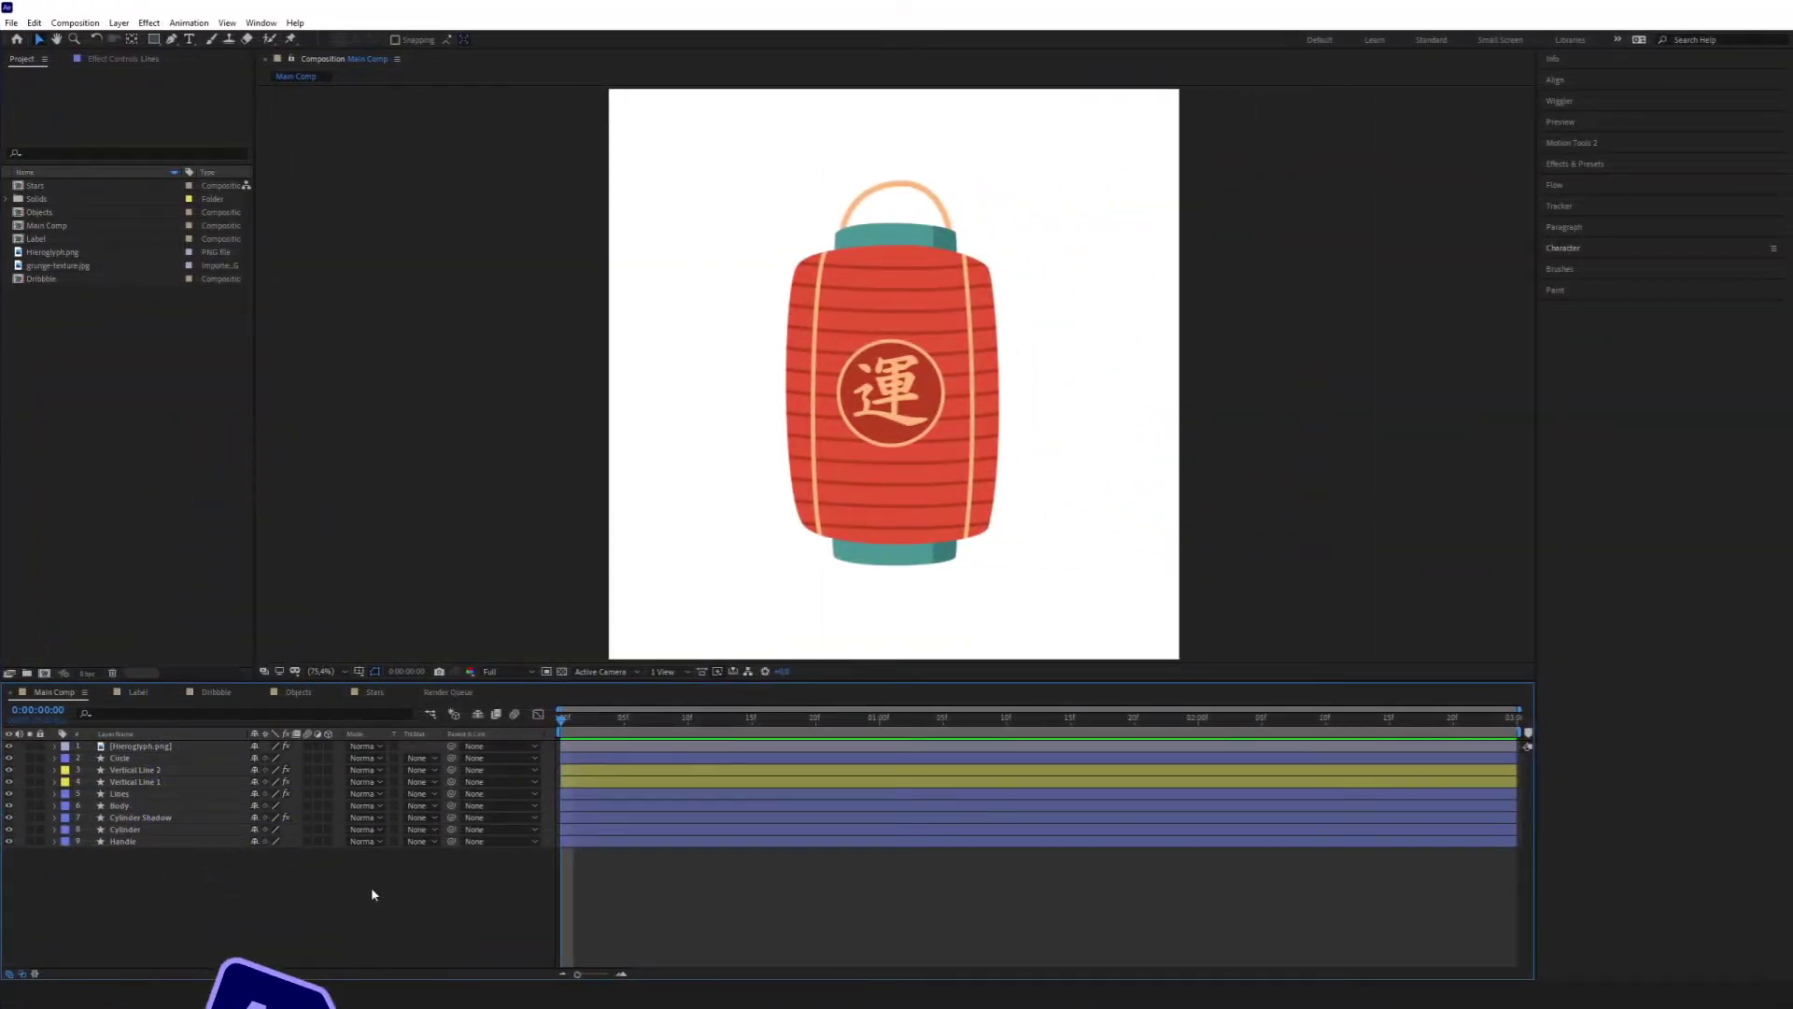
# Make the Handle layer 3D and switch the Main Comp renderer from Classic 3D to CINEMA 4D.
pyautogui.click(328, 841)
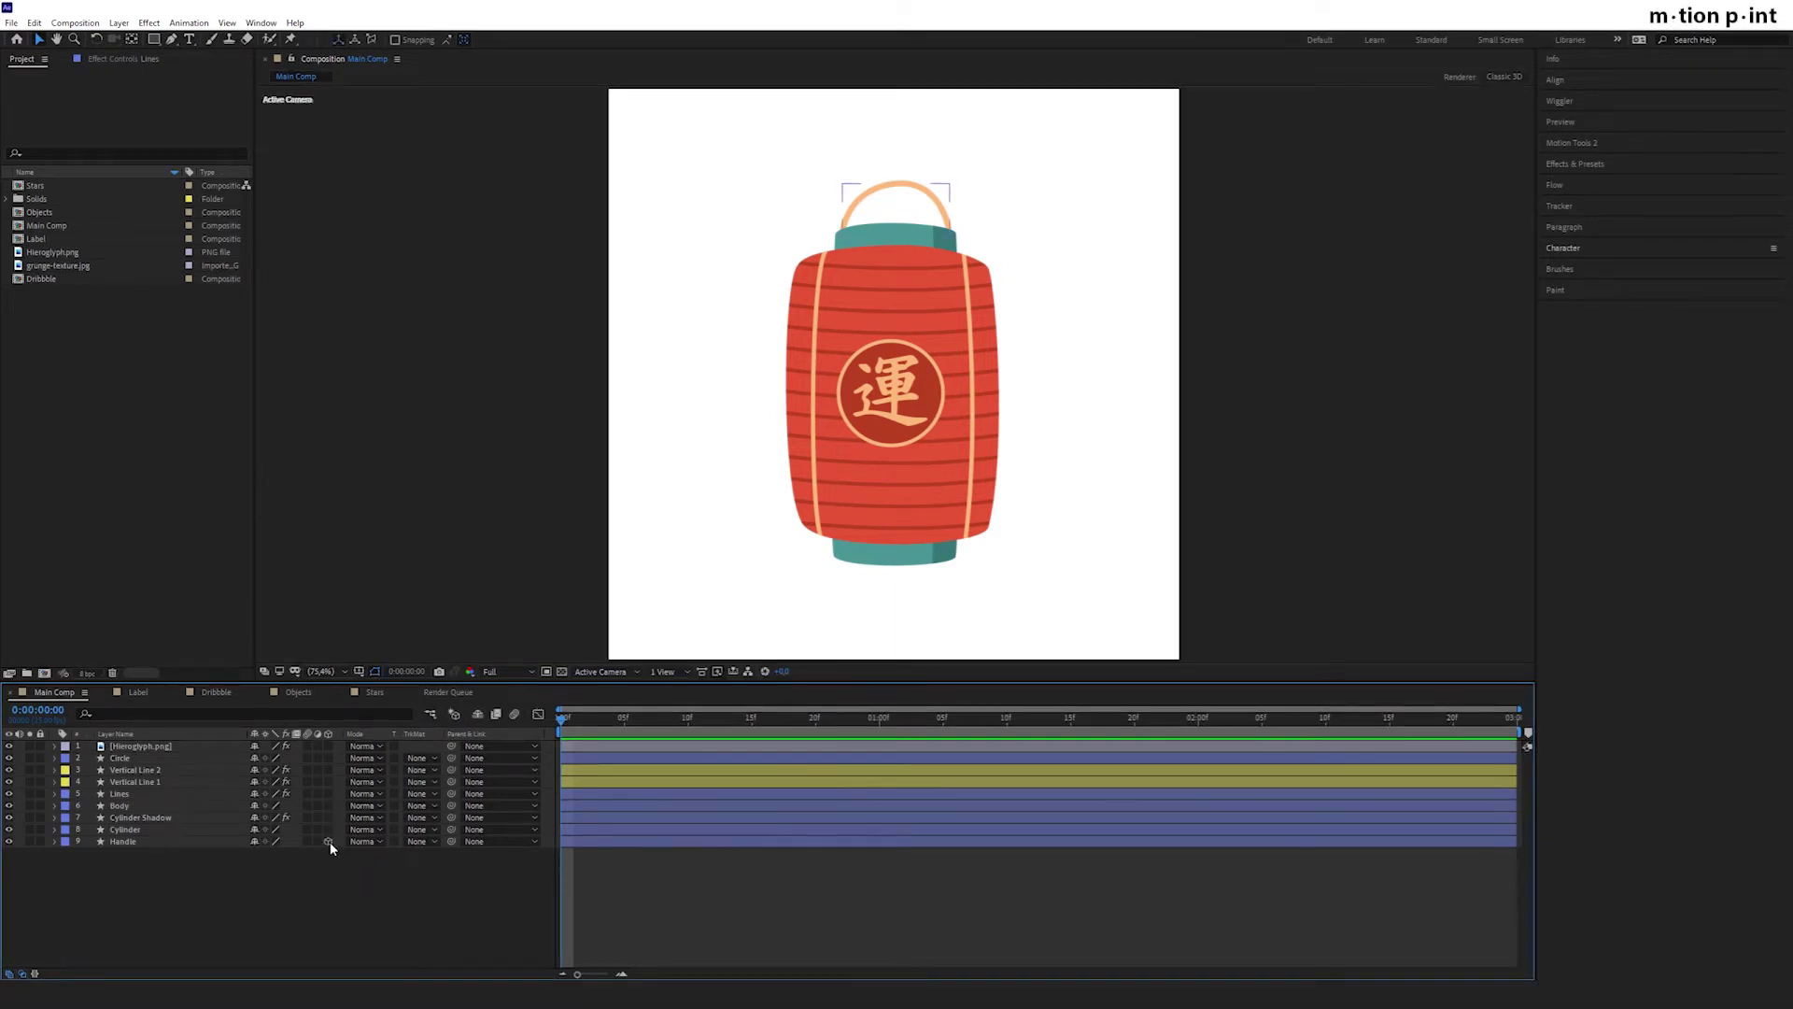
pyautogui.click(67, 24)
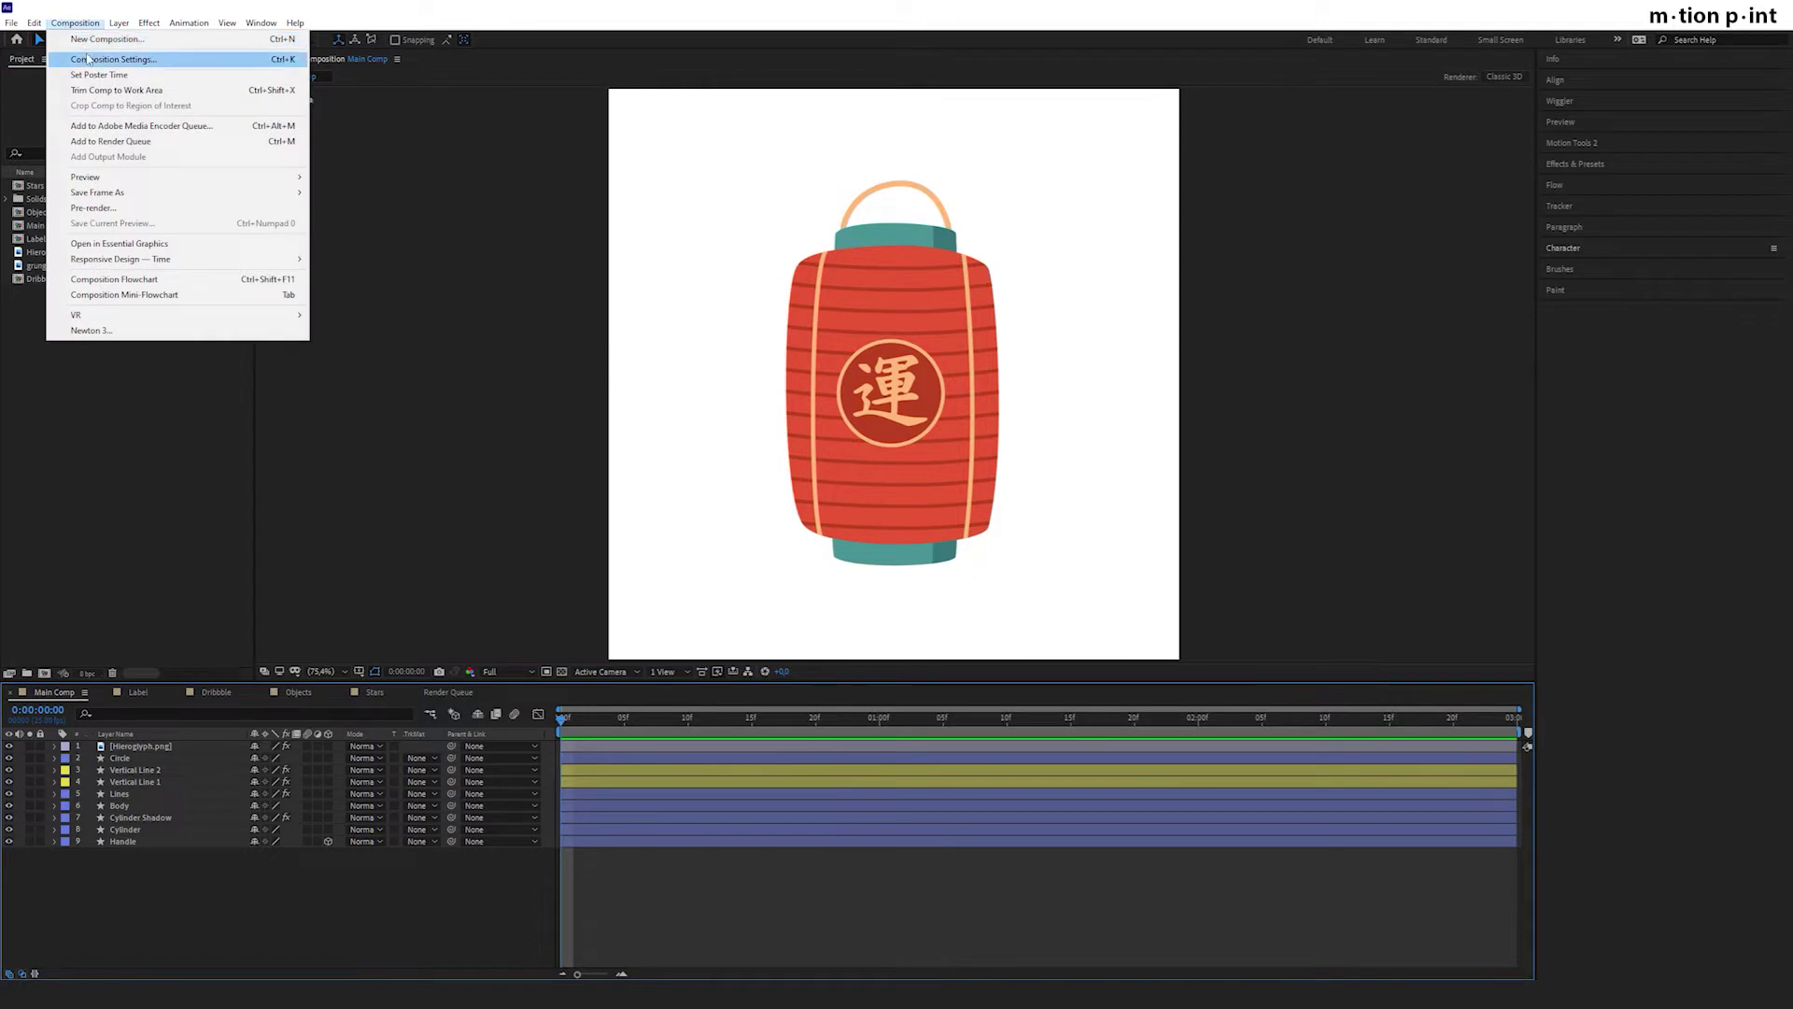
pyautogui.click(85, 54)
pyautogui.click(336, 249)
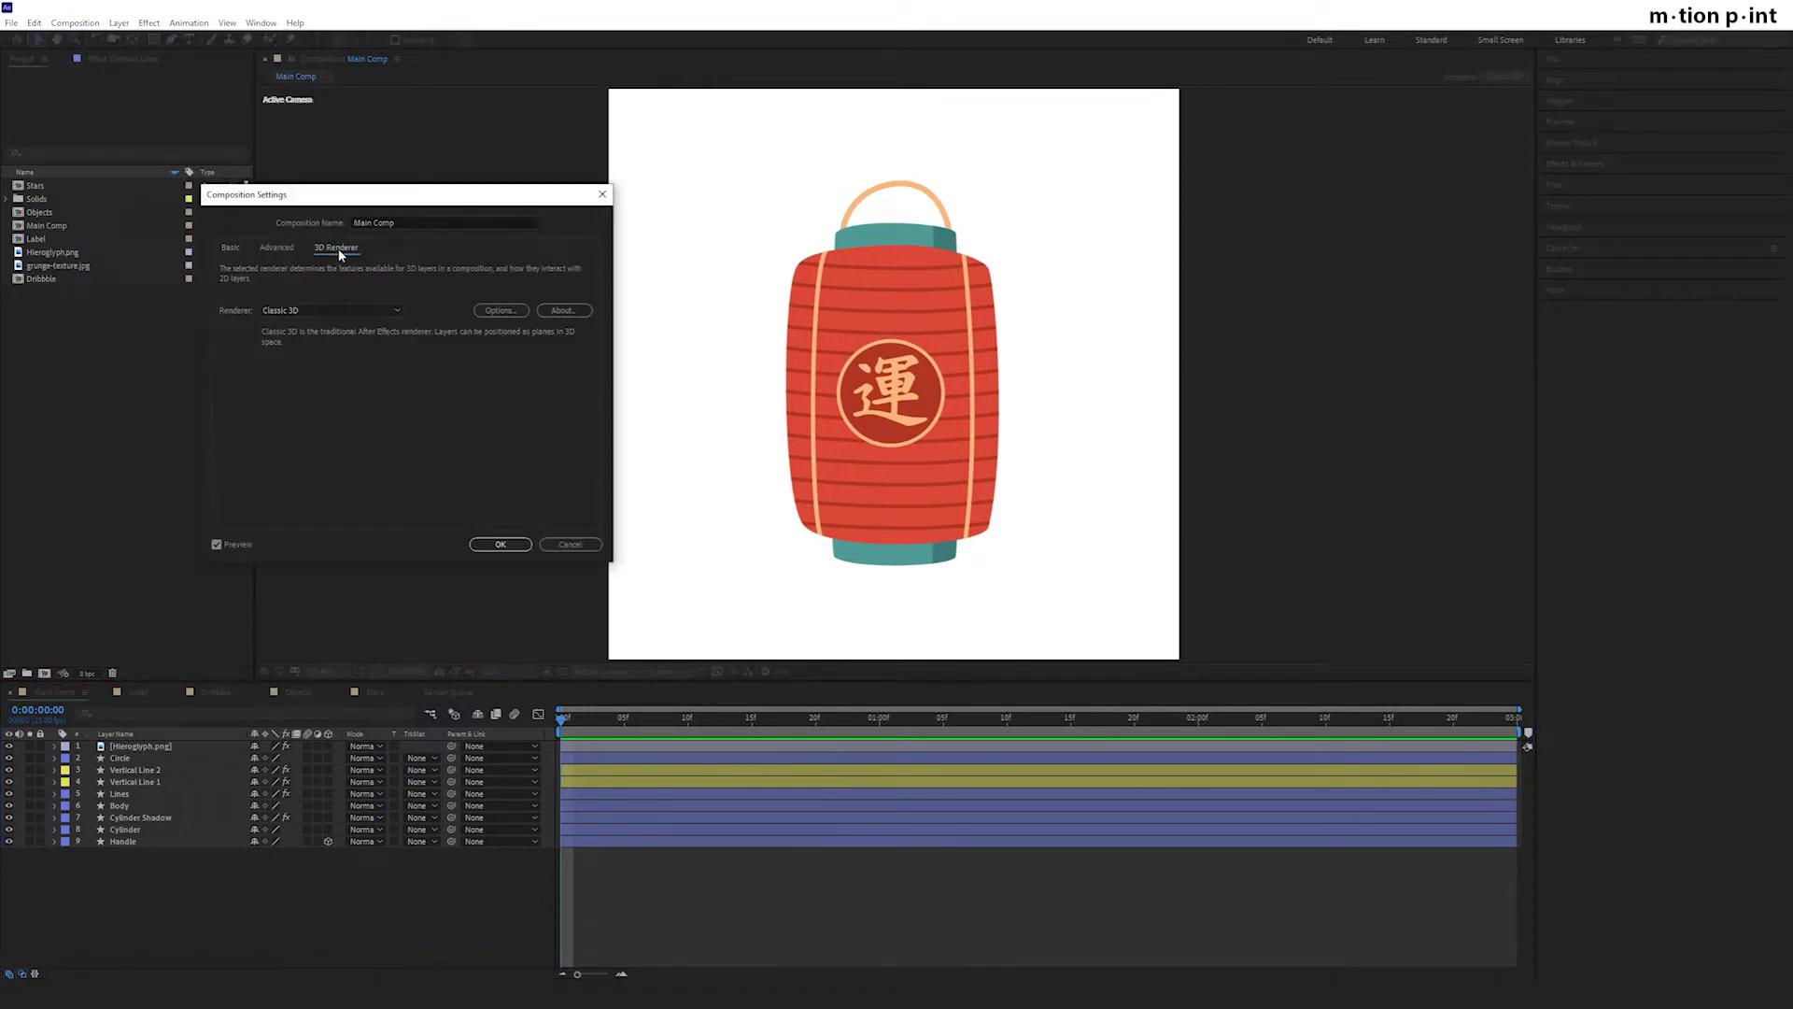
pyautogui.click(348, 309)
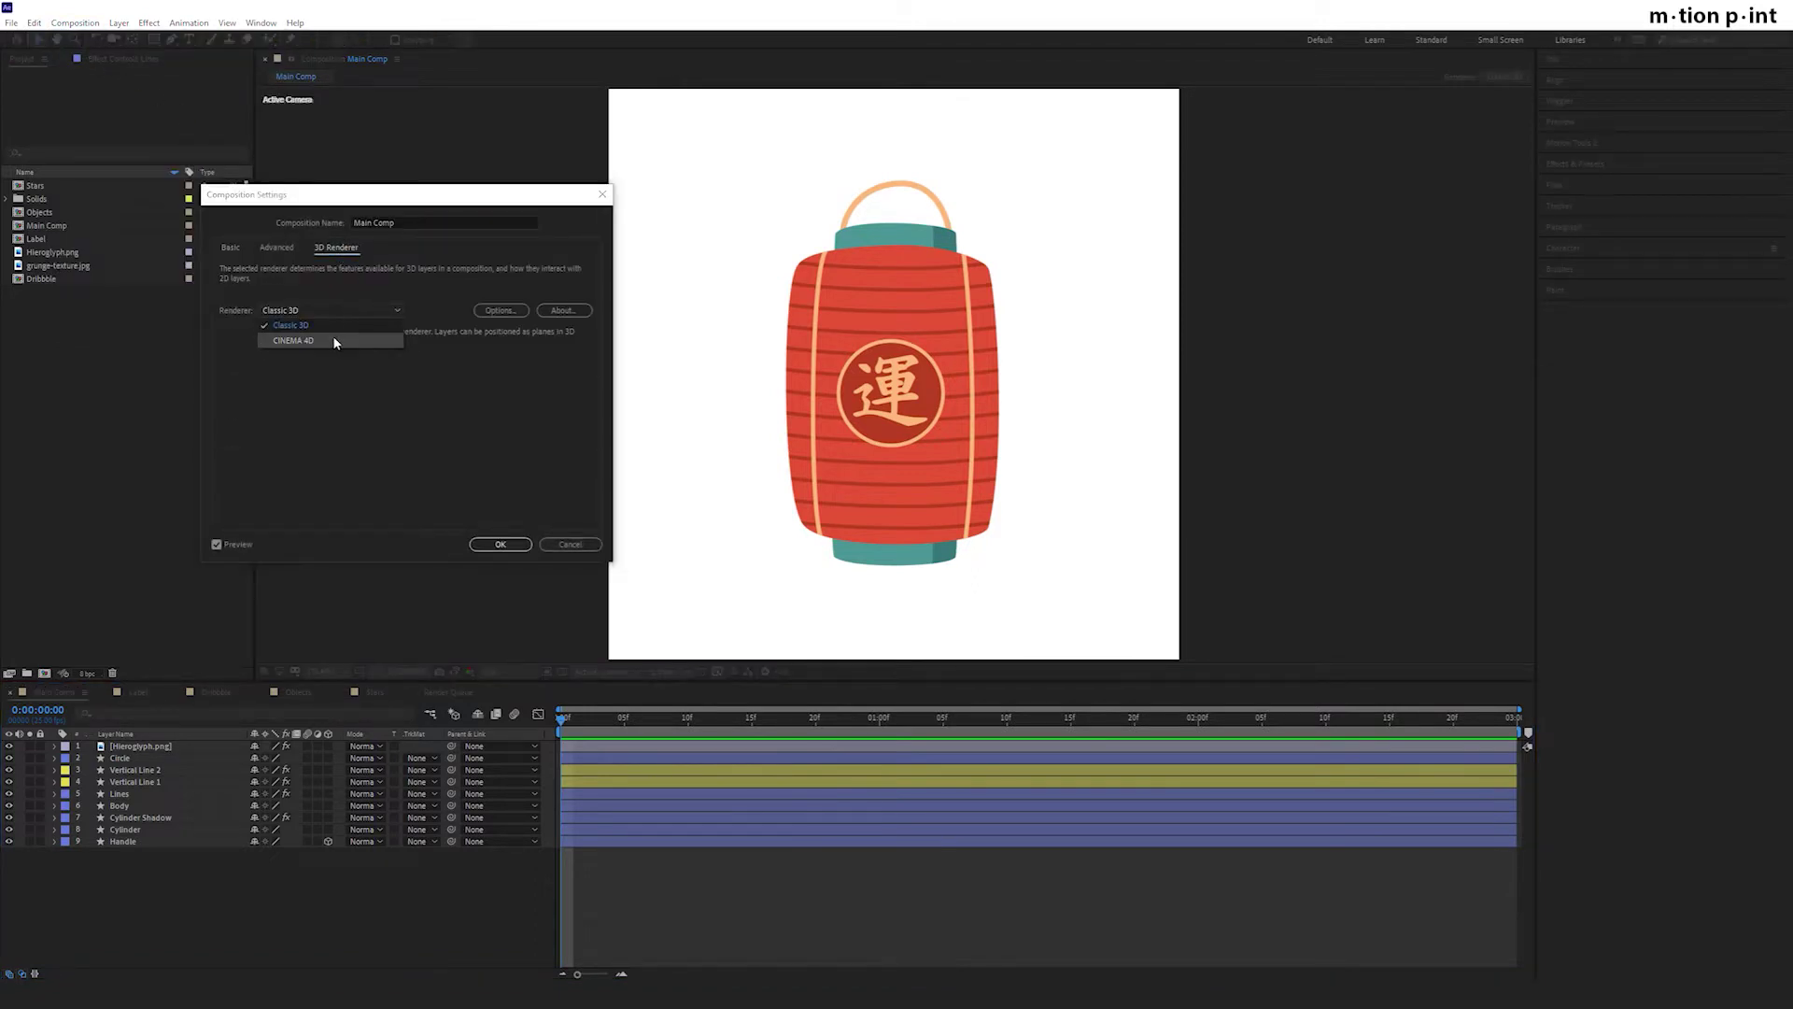
pyautogui.click(332, 337)
pyautogui.click(501, 543)
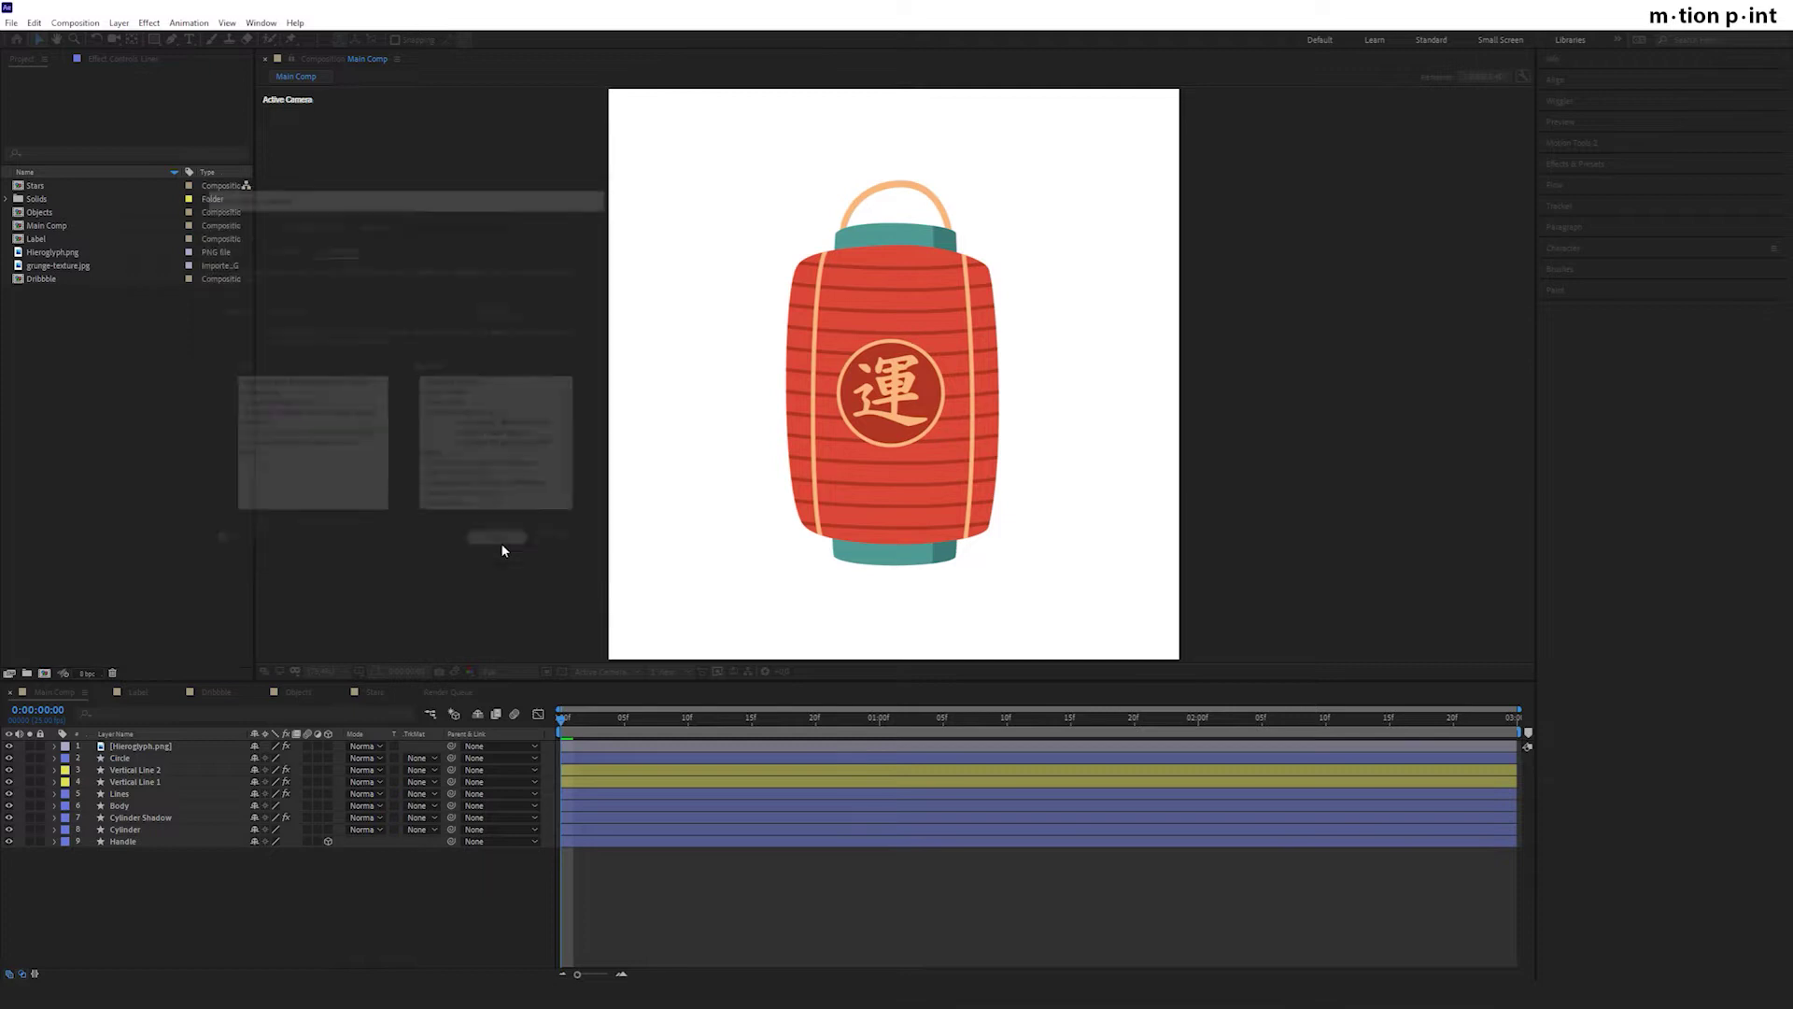
# Move the Handle layer's anchor point down to the bottom centre of the handle, at the top of the cylinder.
pyautogui.click(140, 839)
pyautogui.press('y')
pyautogui.scroll(3, 883, 280)
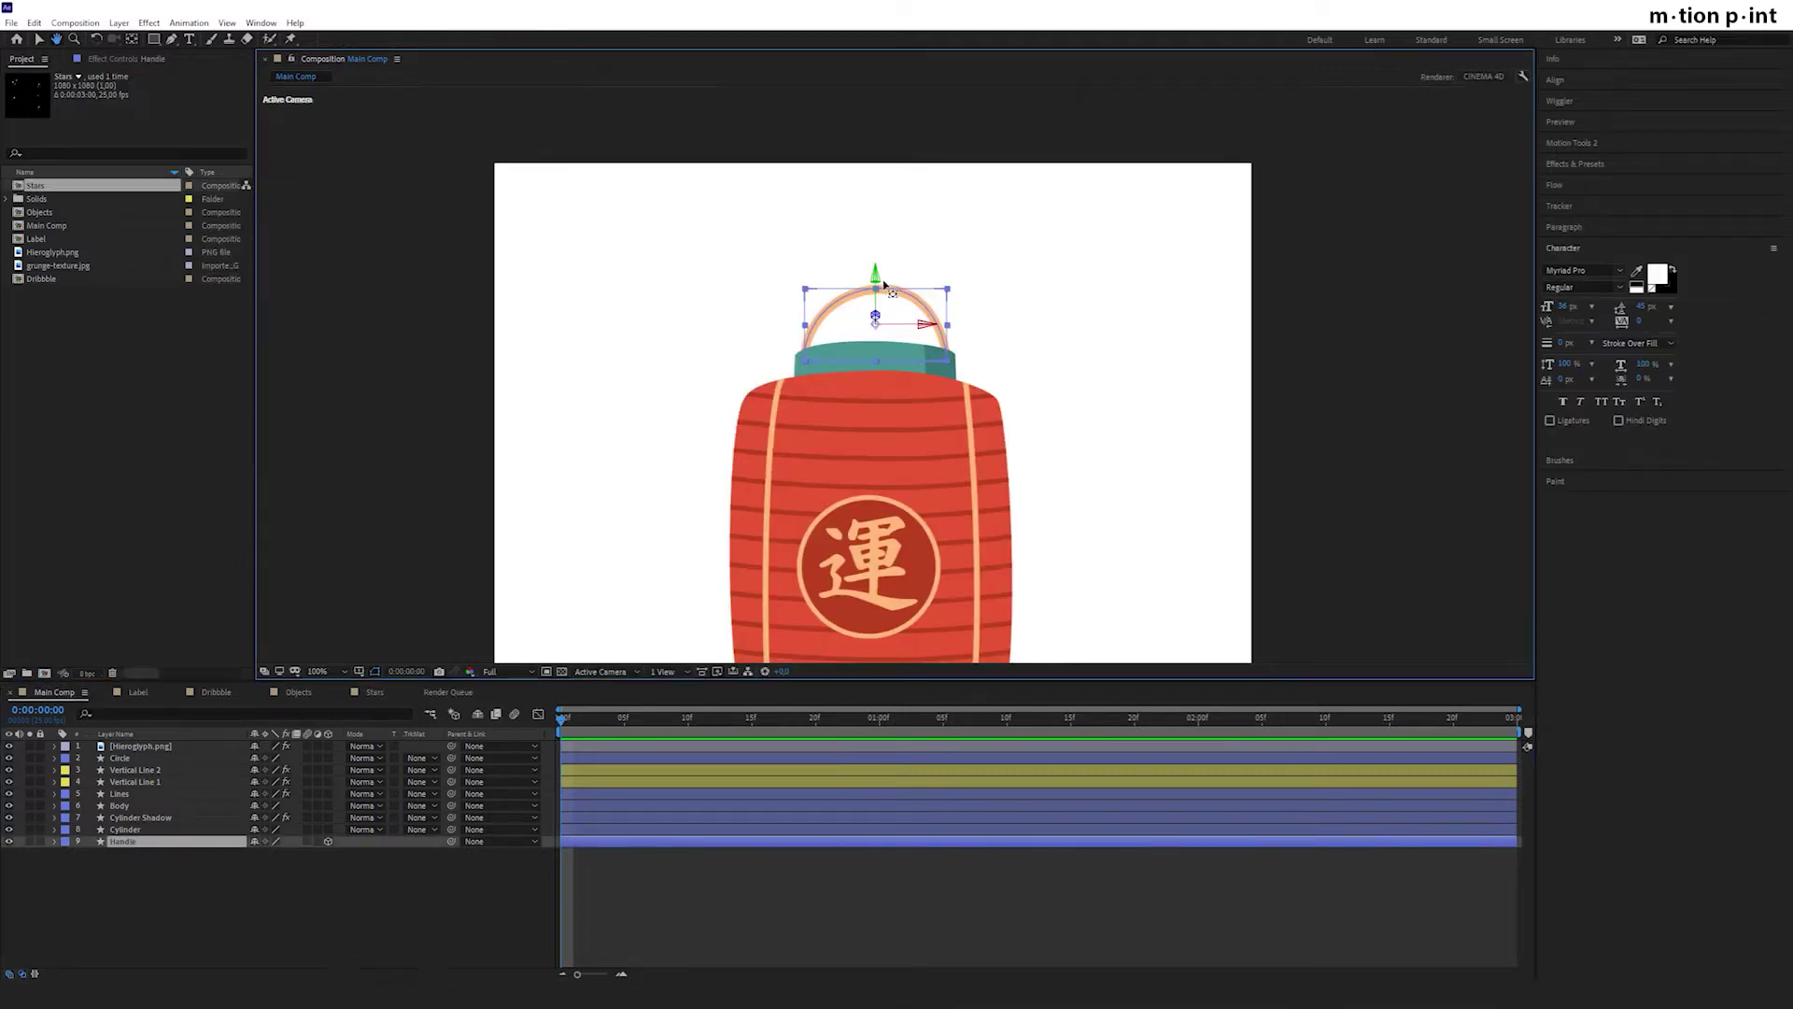
pyautogui.moveTo(878, 260); pyautogui.dragTo(861, 386)
pyautogui.press('/')
# Animate the Handle's Y Rotation from 0° at the start to 1x+0,0°, placing the last keyframe at the composition's end, and preview.
pyautogui.click(127, 845)
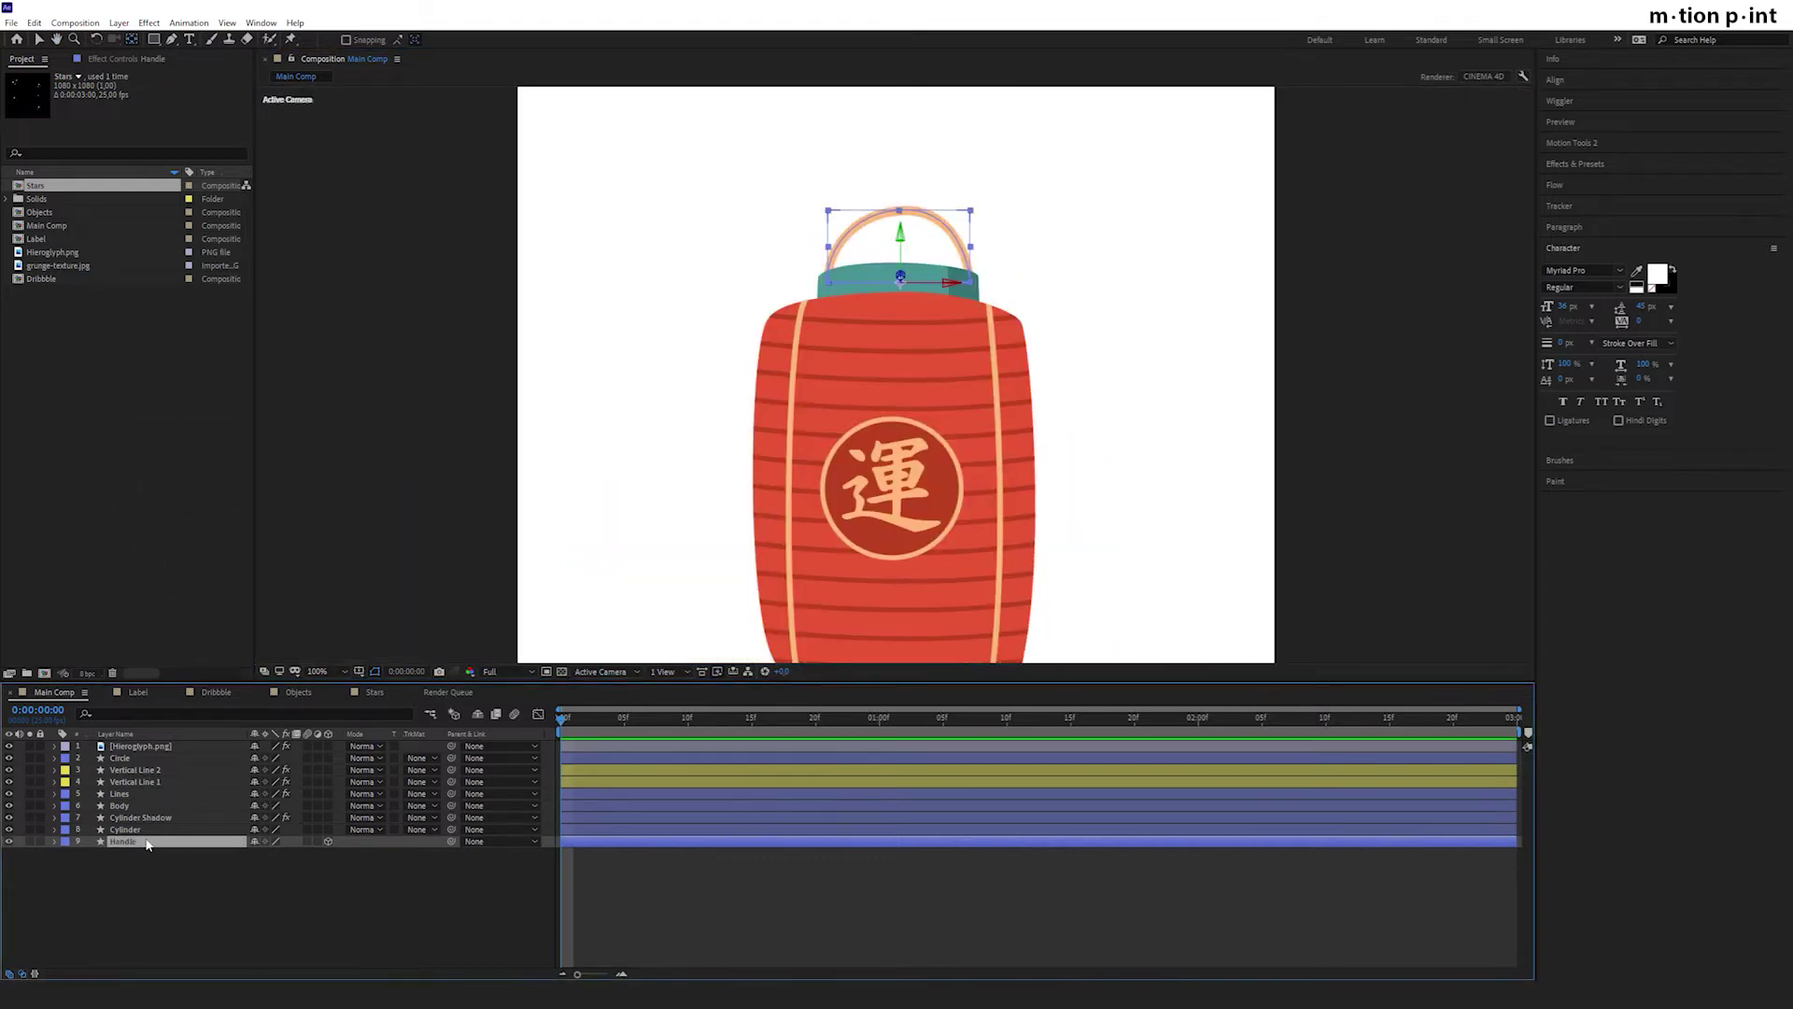
pyautogui.press('r')
pyautogui.click(91, 878)
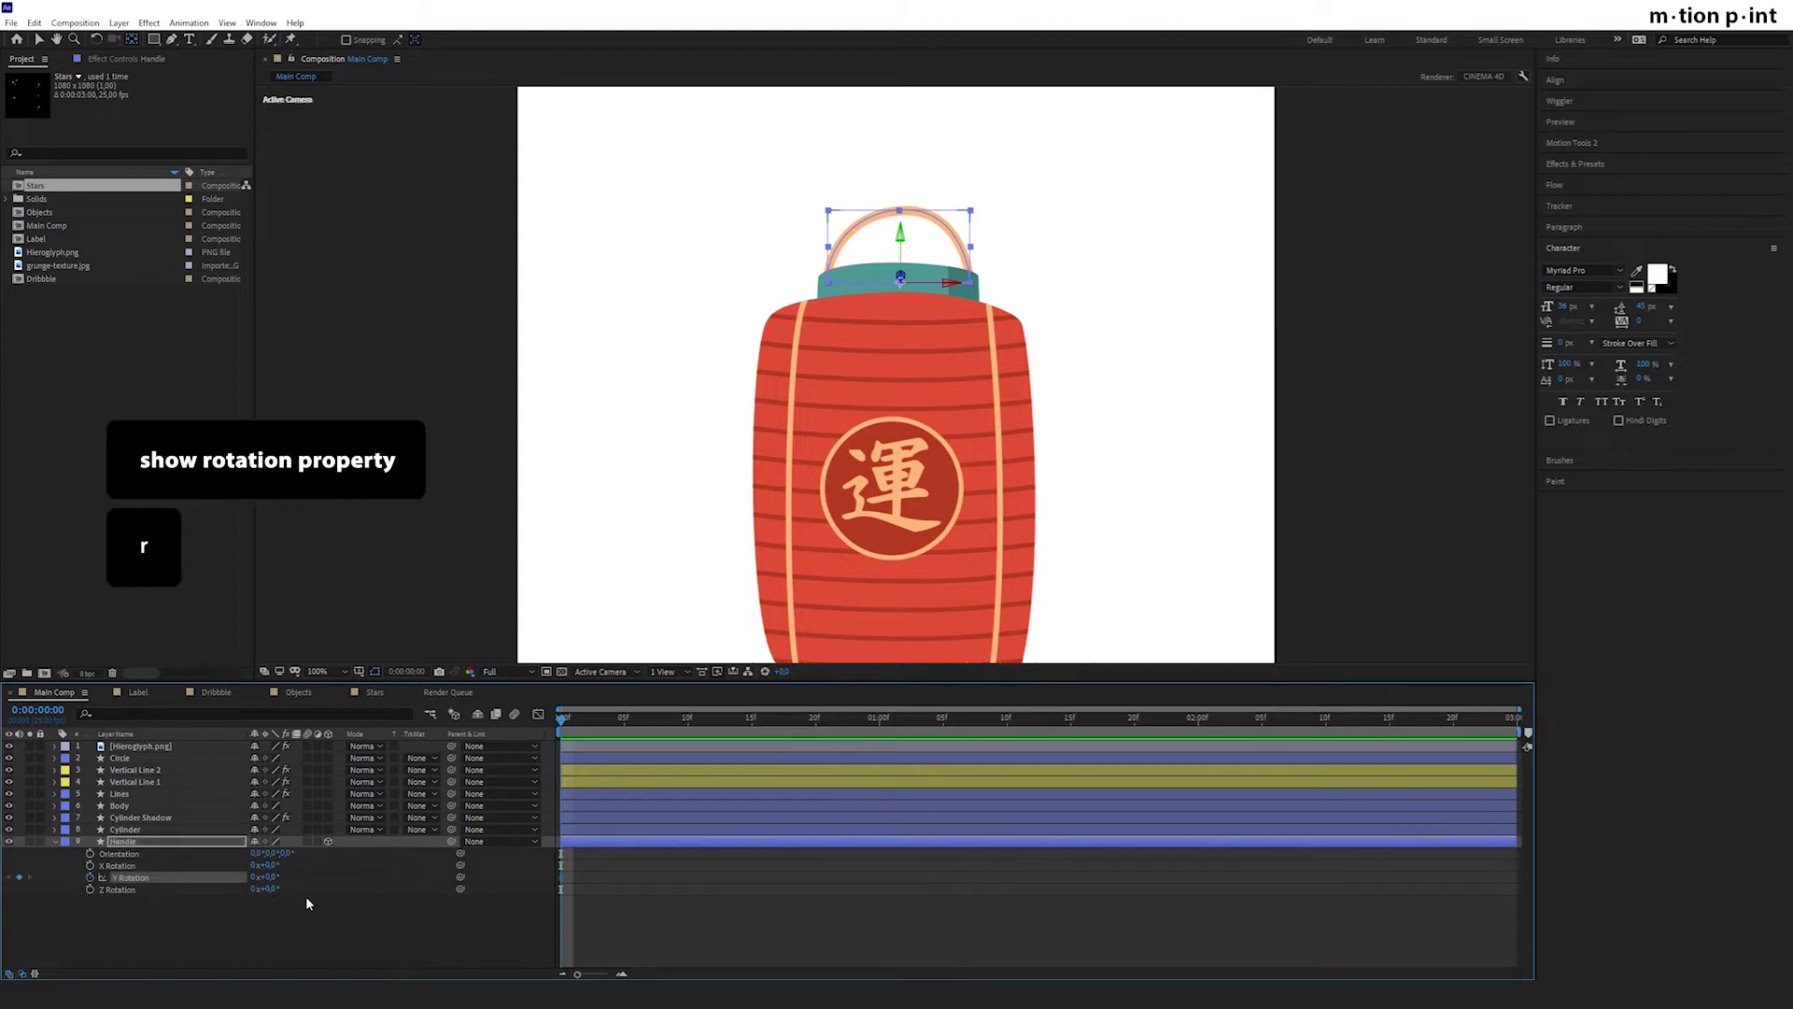
pyautogui.moveTo(581, 731); pyautogui.dragTo(1607, 771)
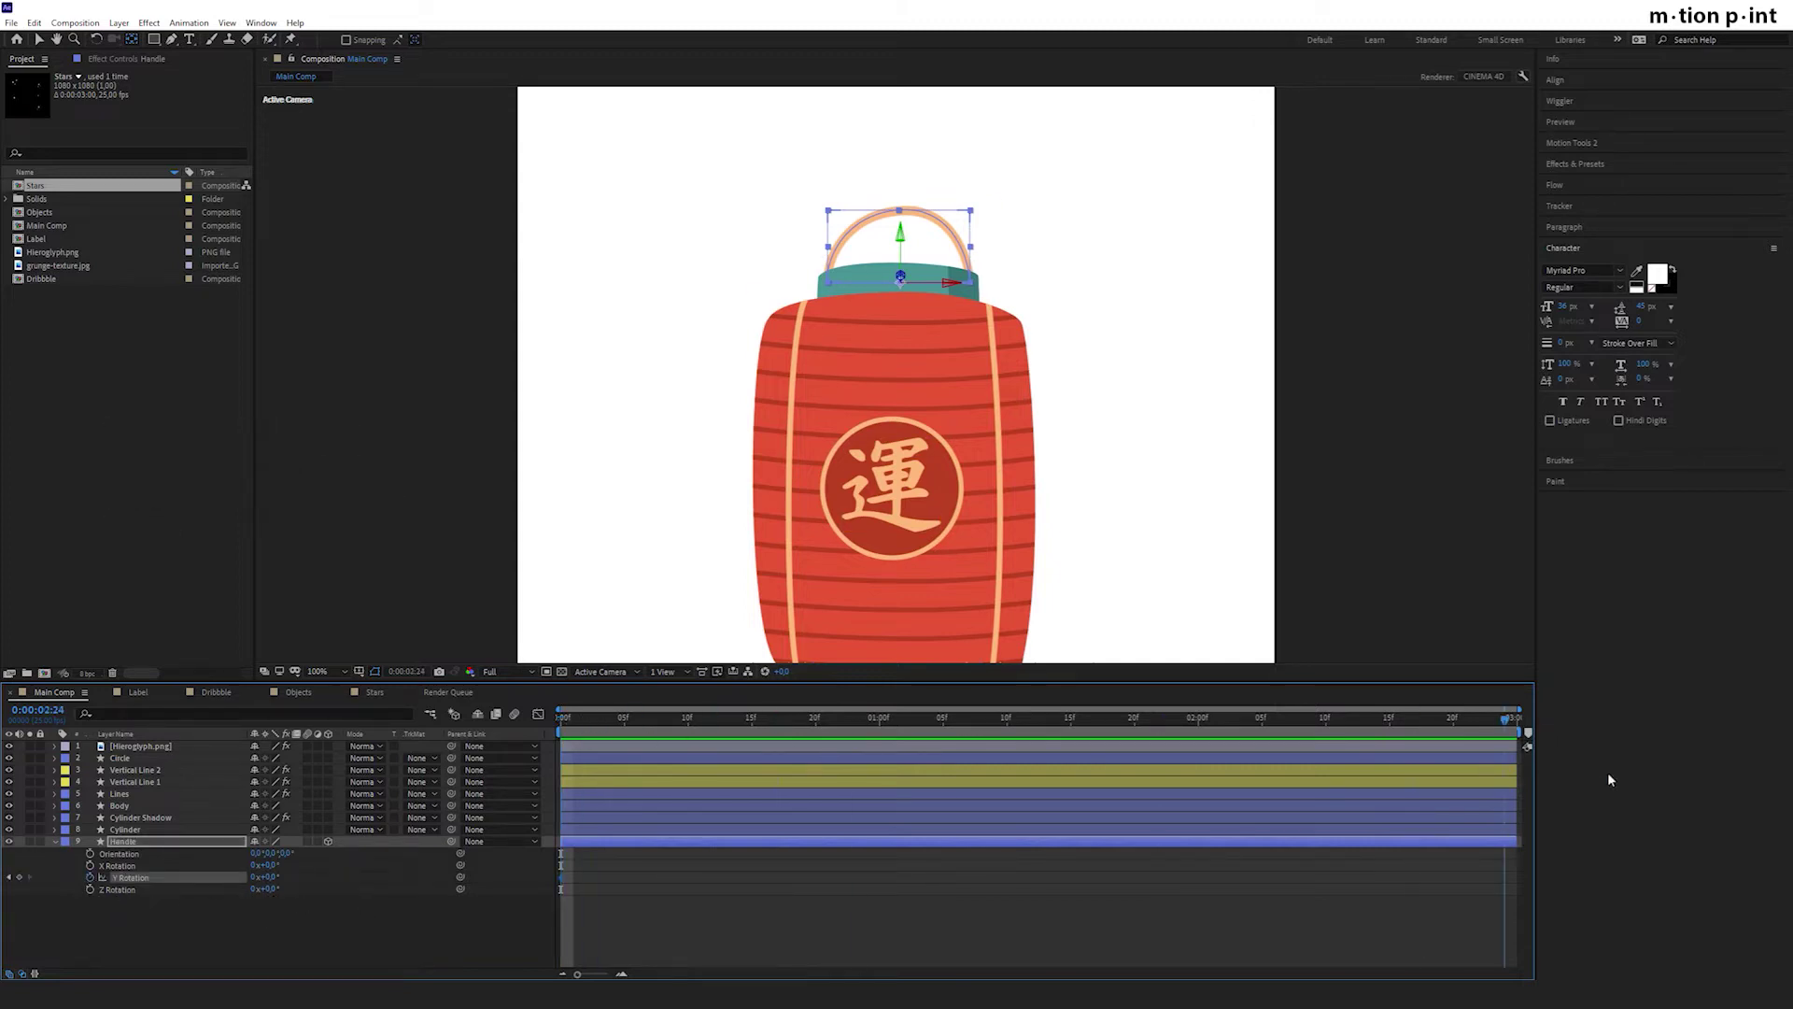
pyautogui.click(254, 878)
pyautogui.click(1059, 874)
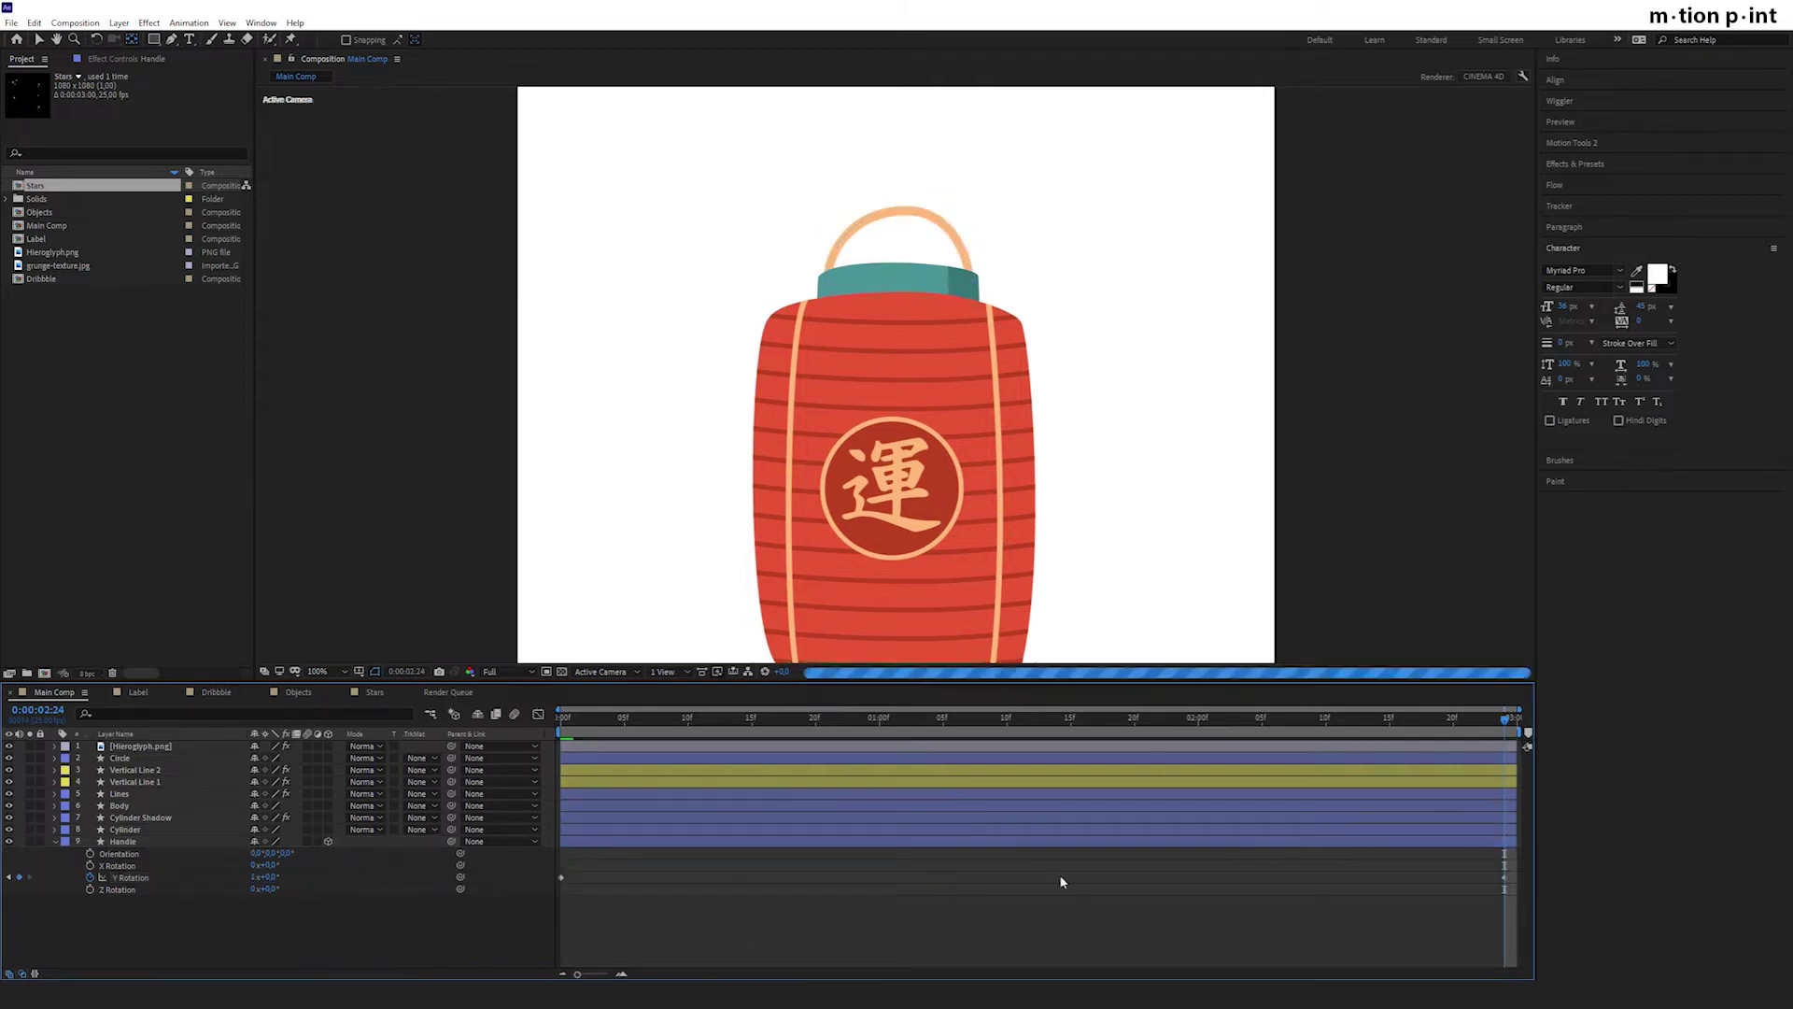
pyautogui.click(1505, 881)
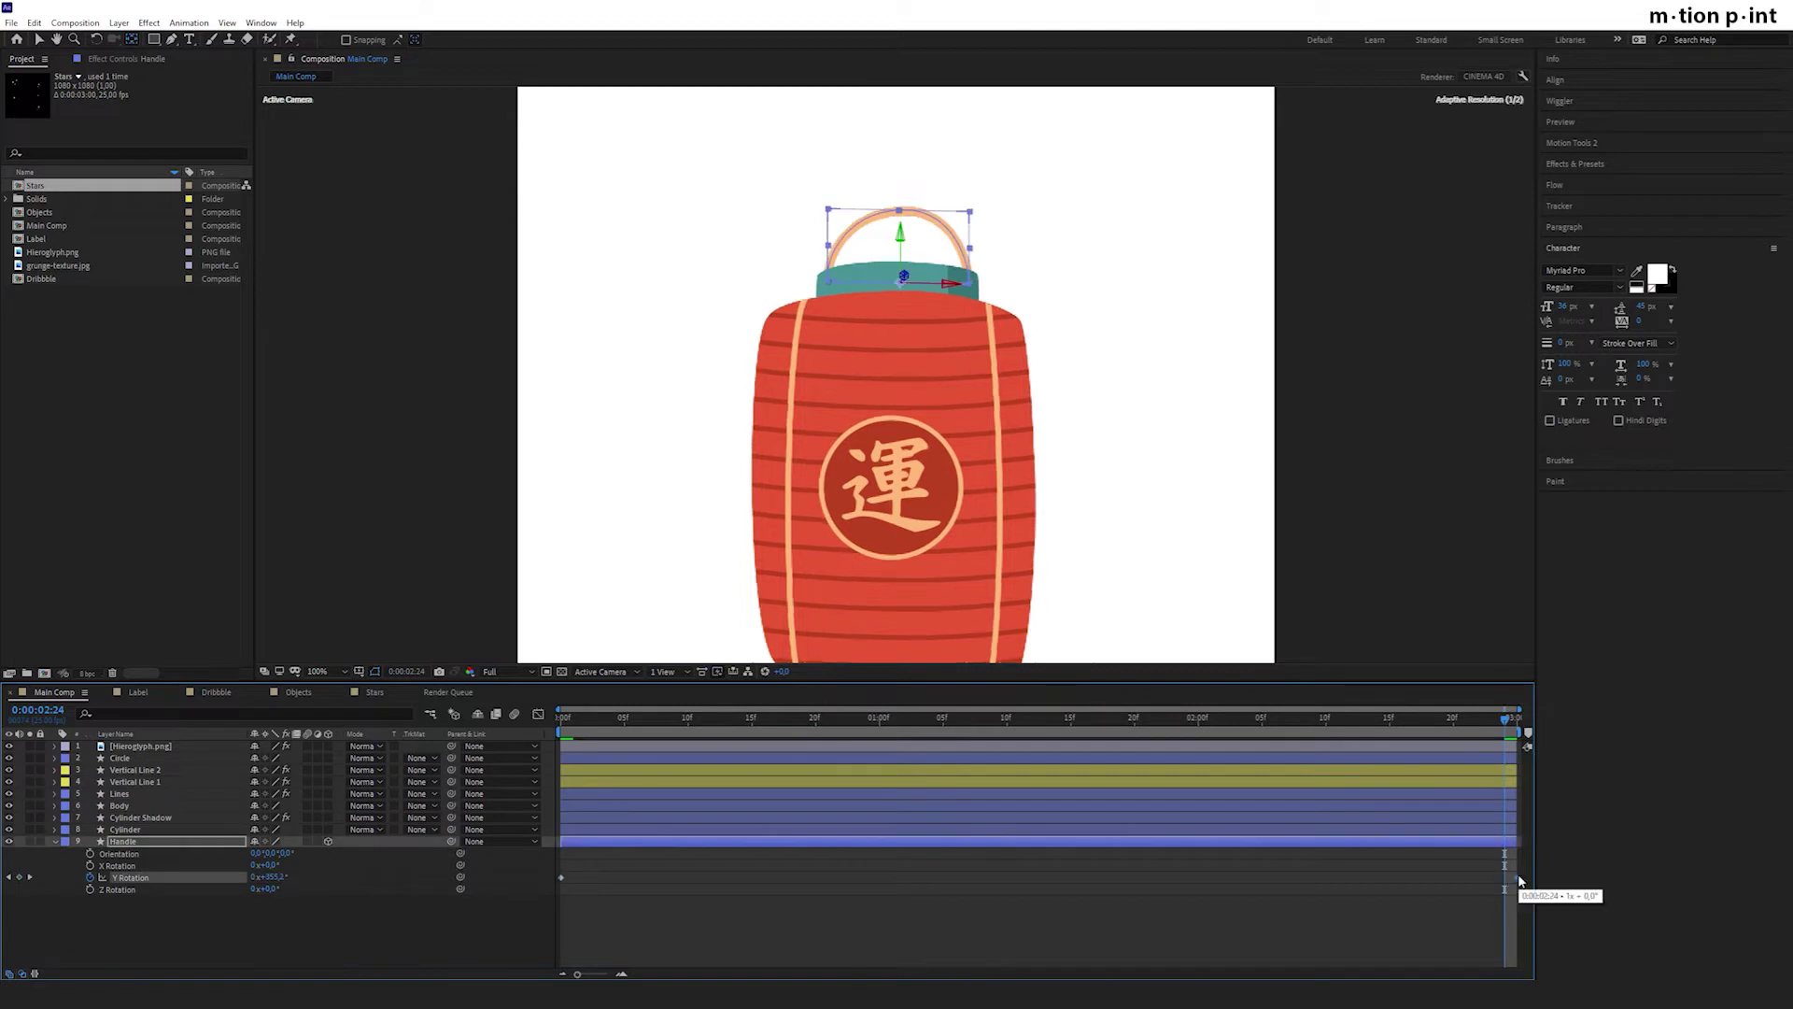
pyautogui.press('space')
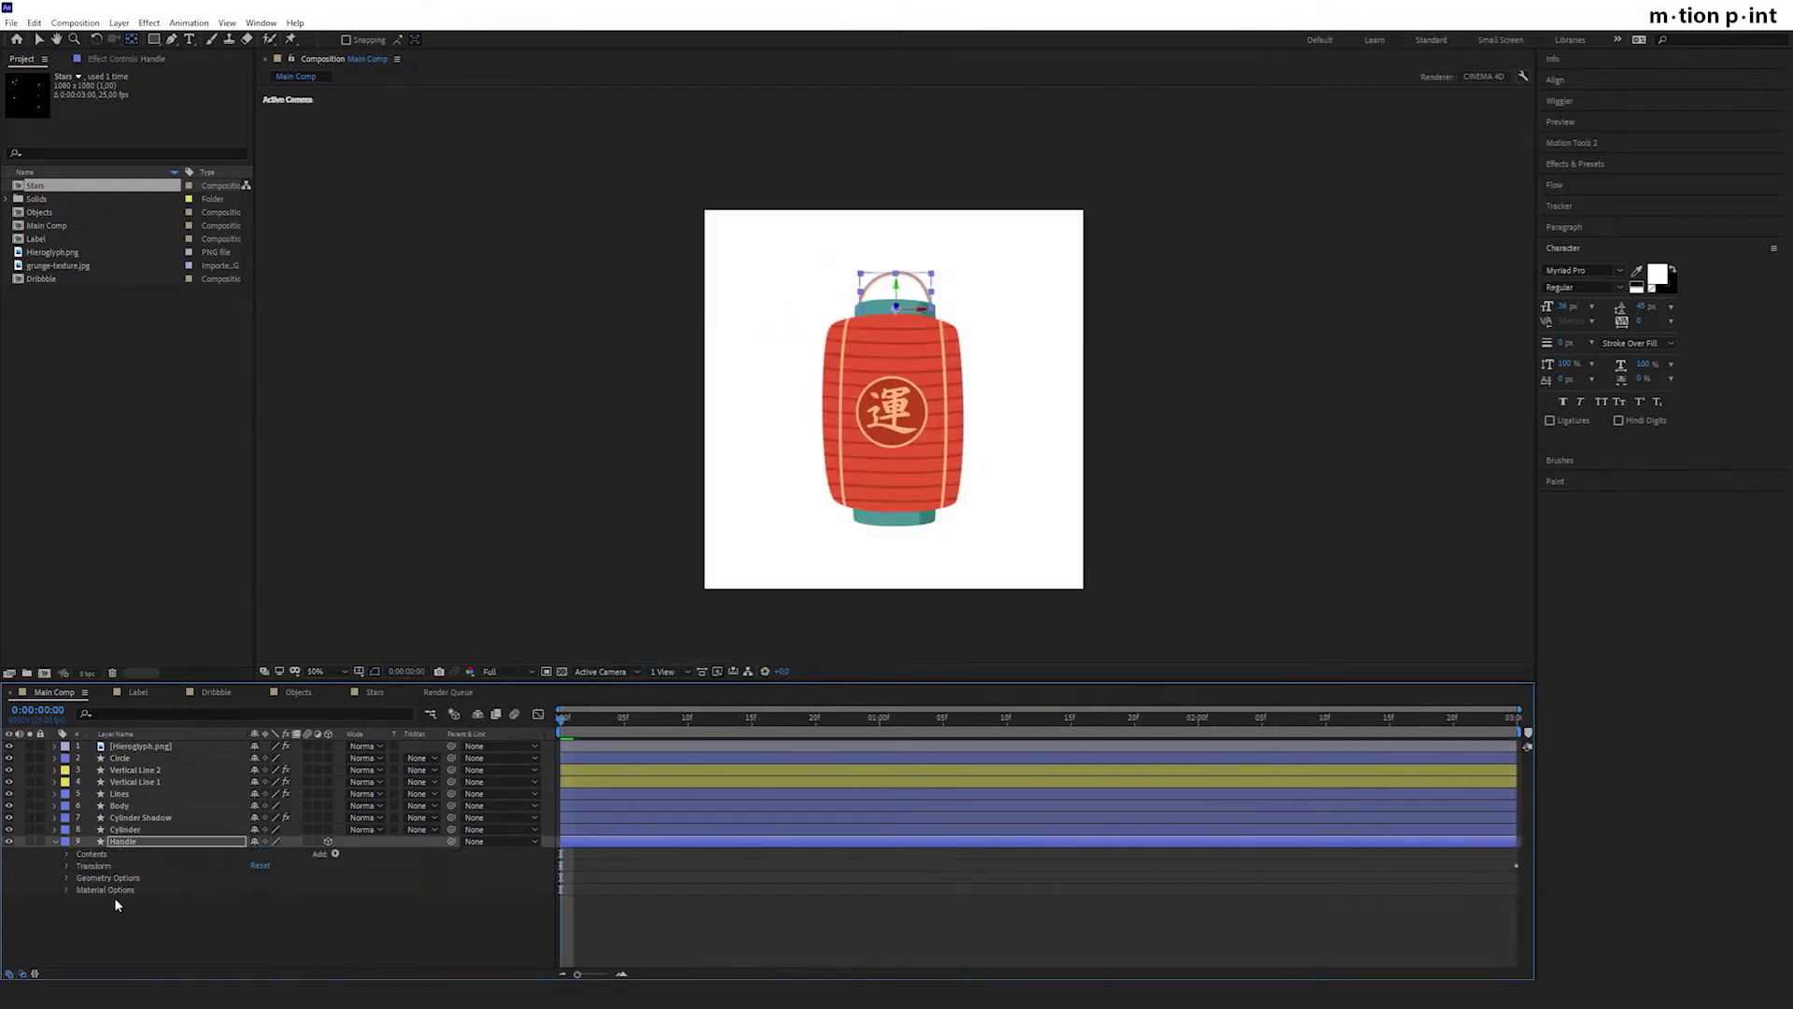
# Set the Handle layer's Extrusion Depth to 8 in its geometry options.
pyautogui.click(67, 880)
pyautogui.click(264, 925)
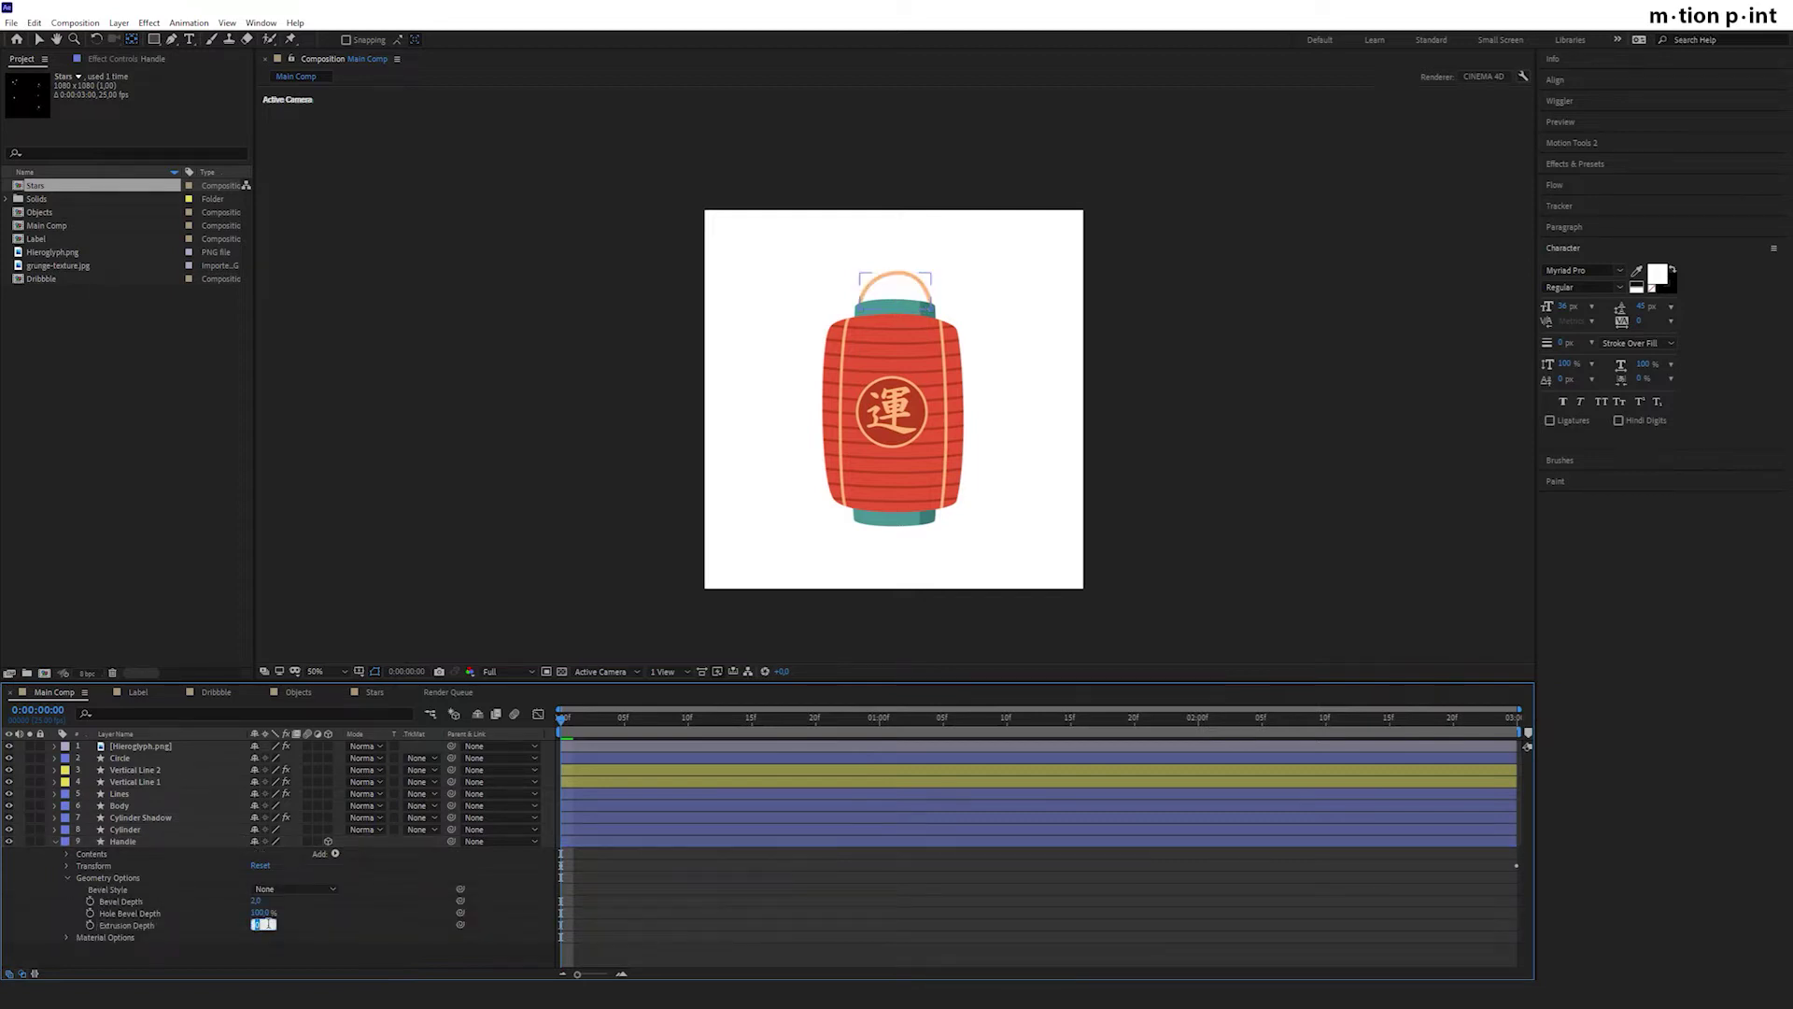
pyautogui.write('8')
pyautogui.press('Return')
pyautogui.press('Return')
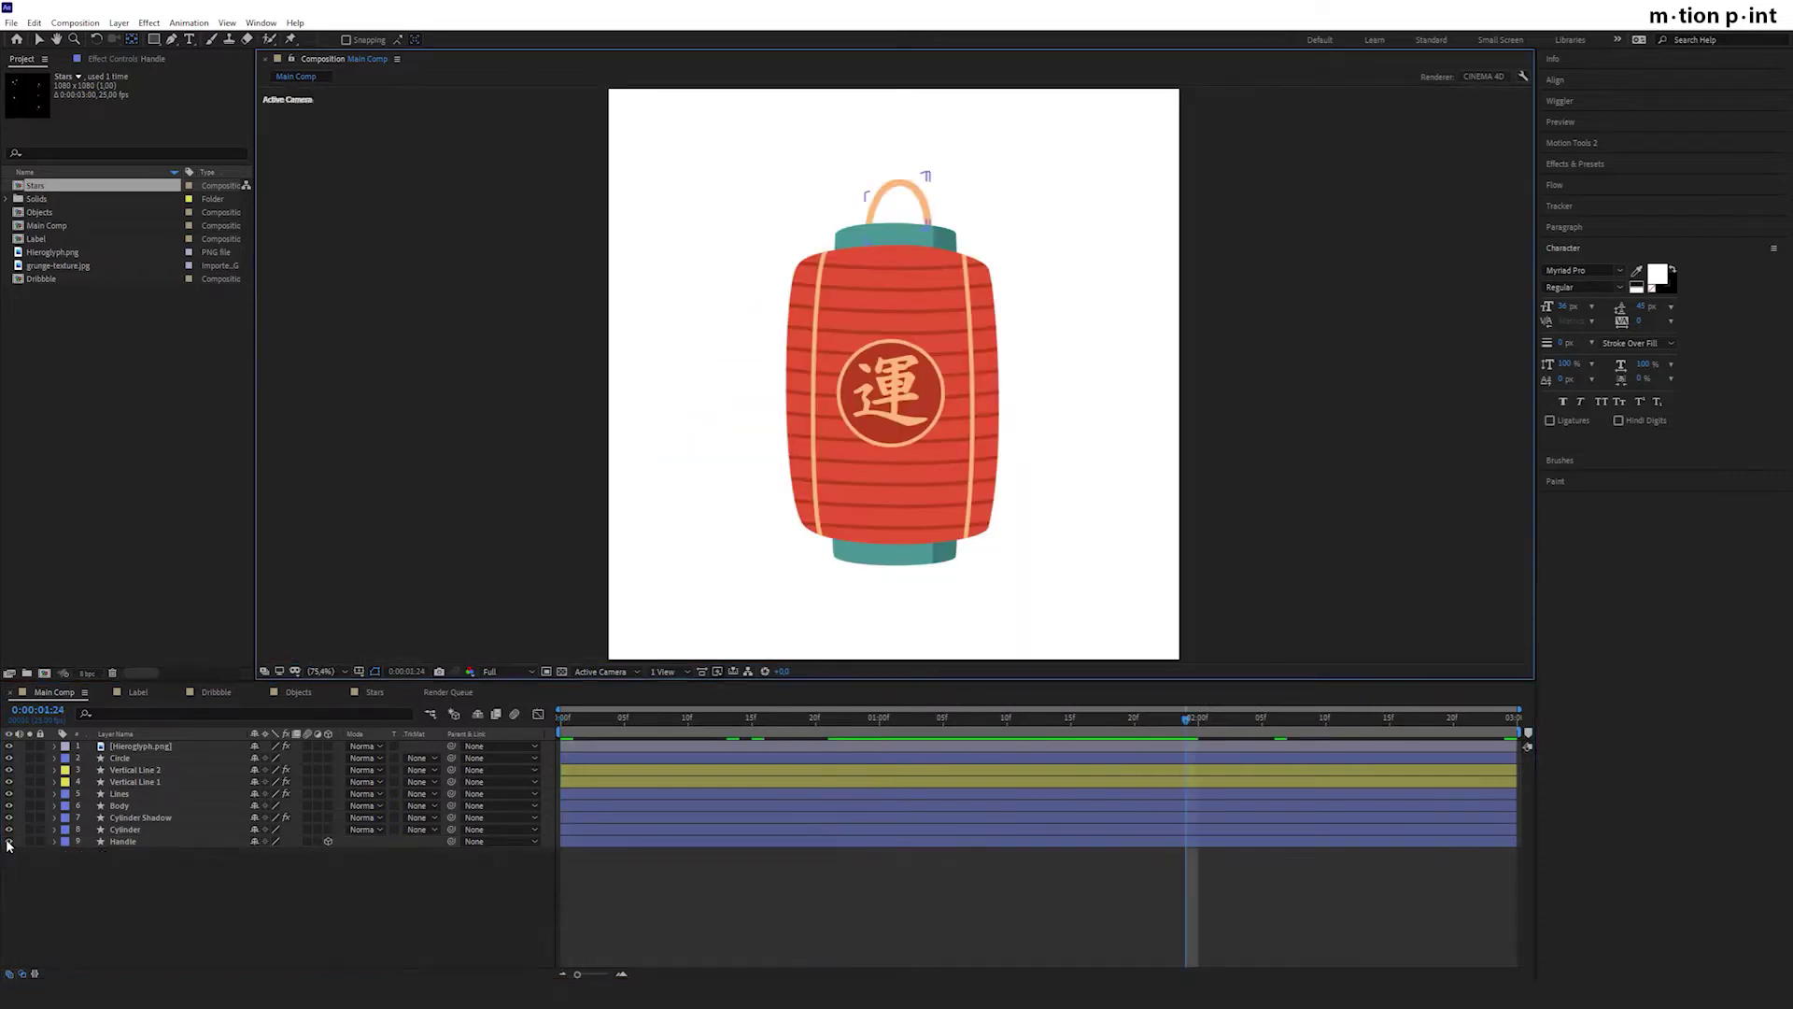
# Hide the Handle layer and add a Path keyframe to the Cylinder Shadow rectangle at 0:00:00:00.
pyautogui.click(9, 841)
pyautogui.click(149, 818)
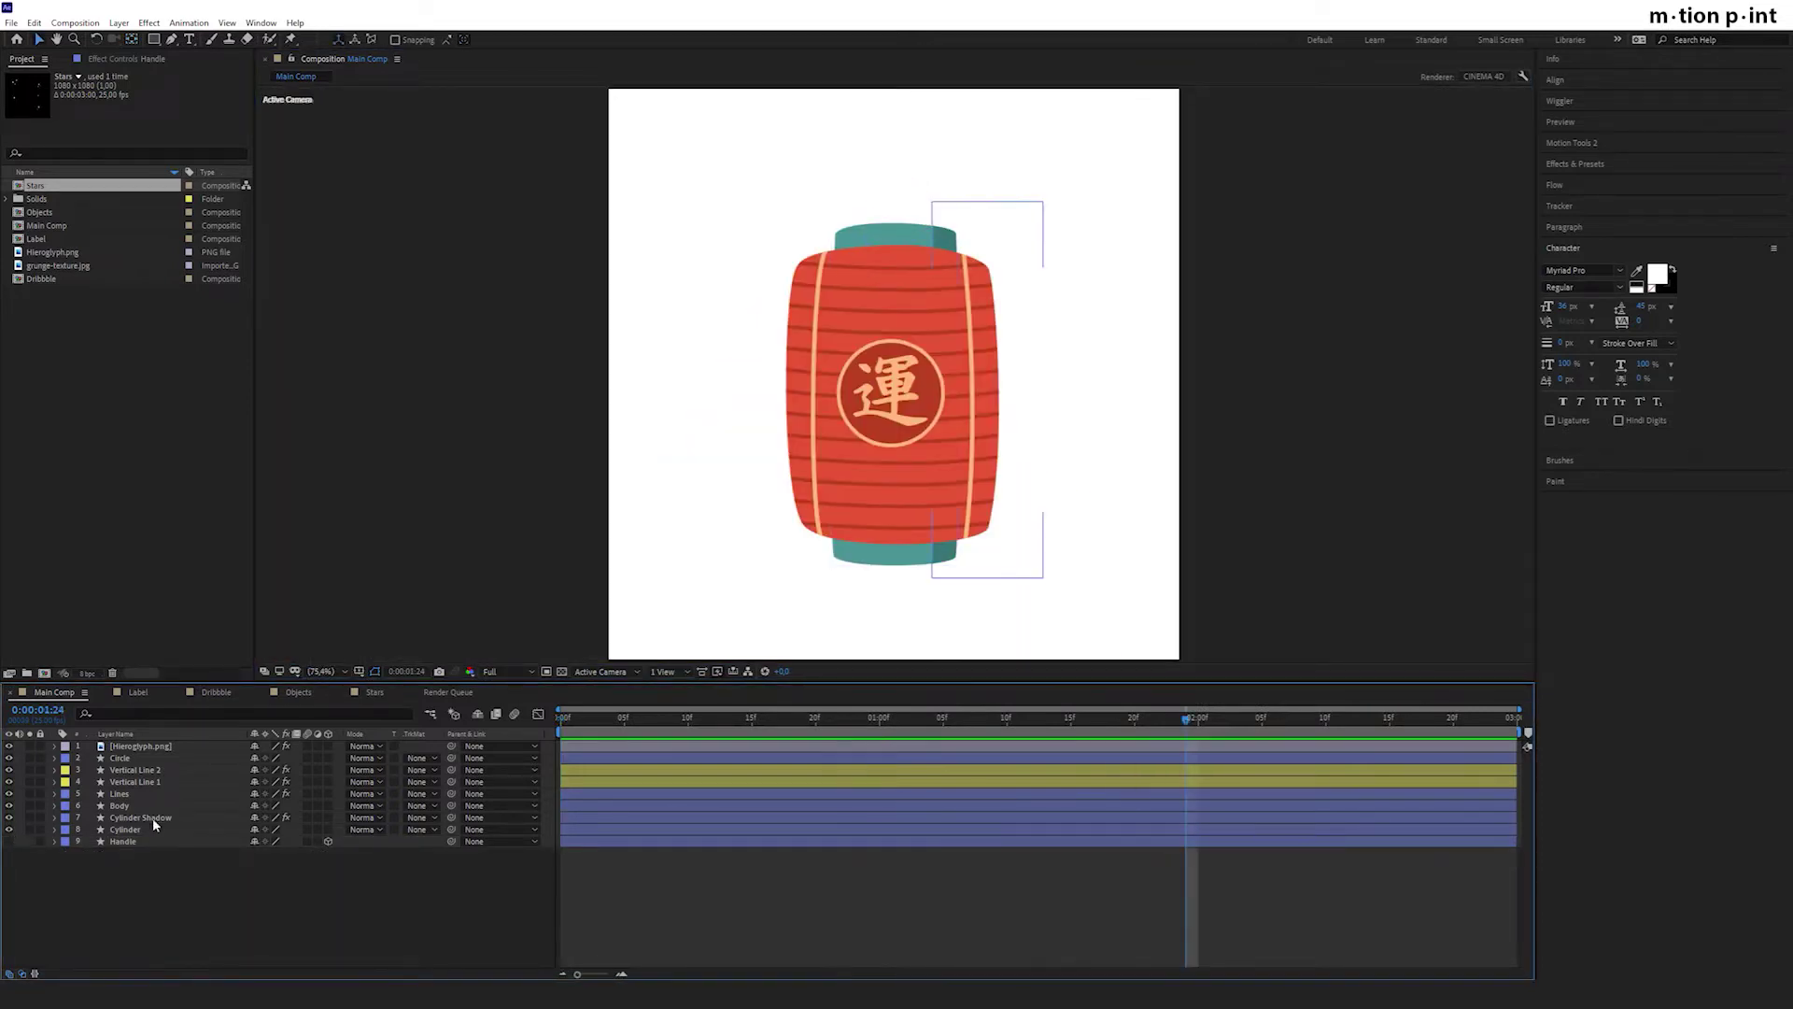
pyautogui.click(153, 820)
pyautogui.moveTo(586, 720); pyautogui.dragTo(561, 719)
pyautogui.click(54, 818)
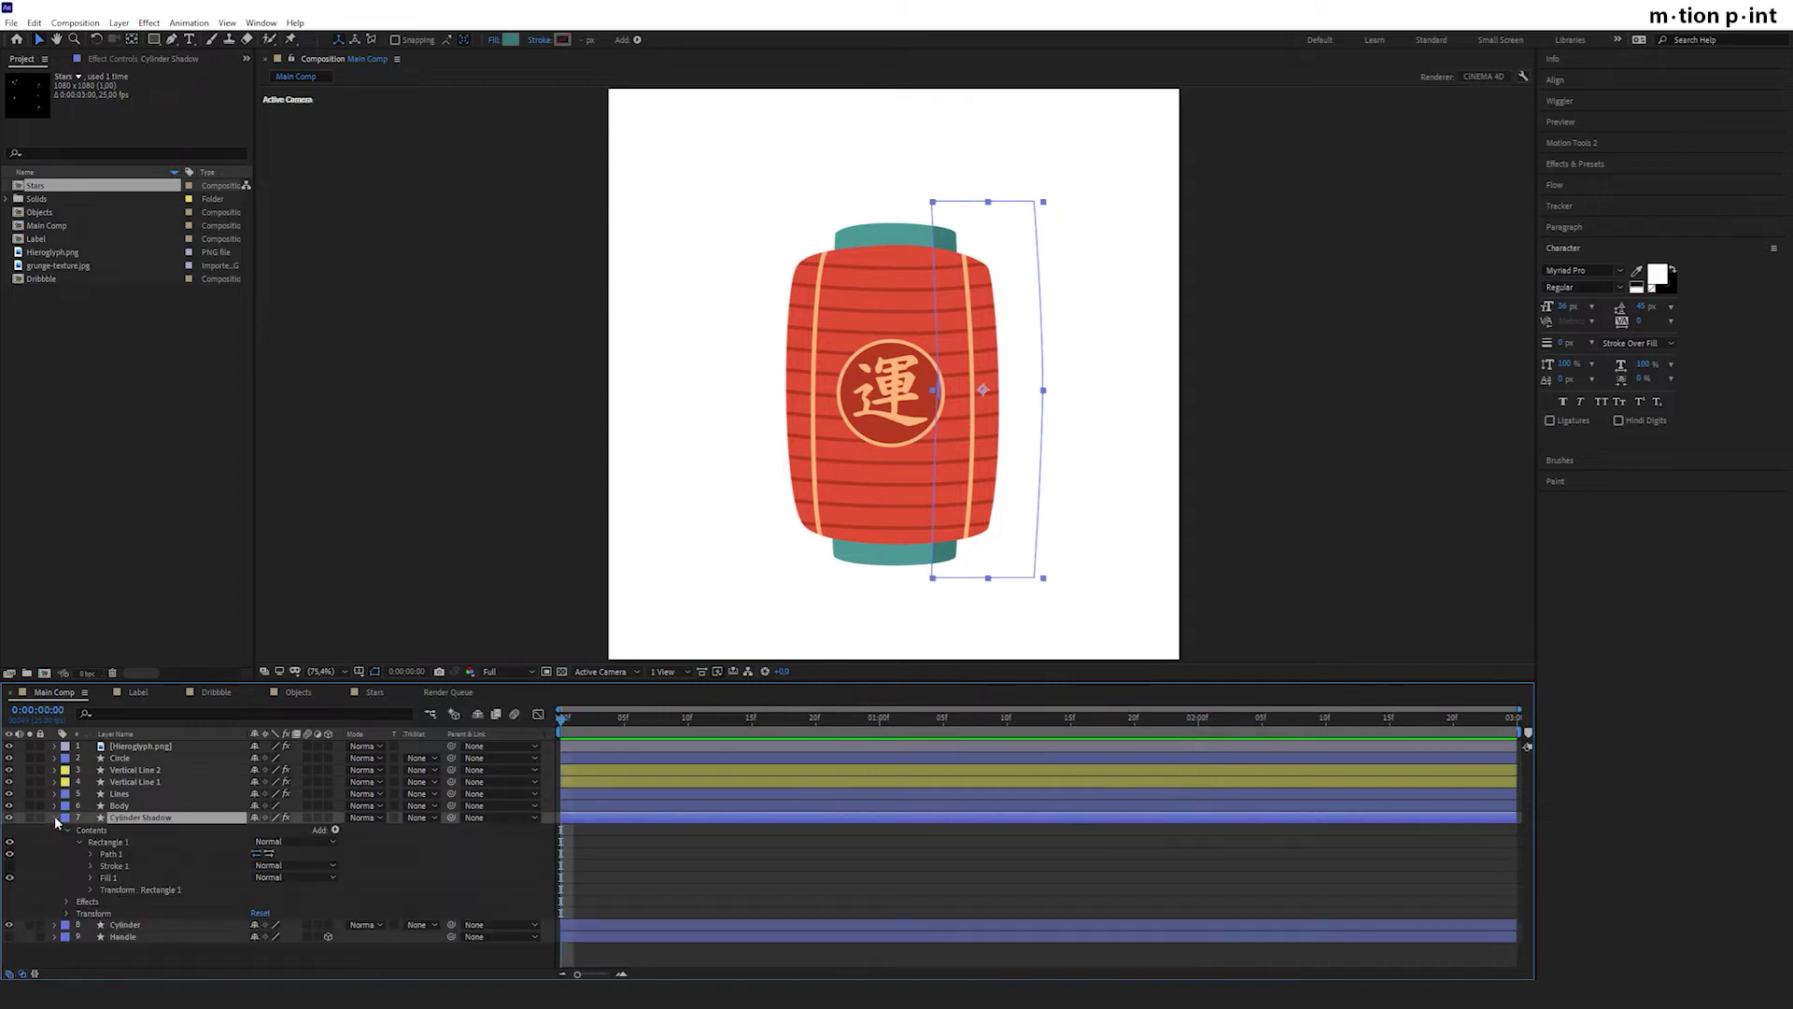
pyautogui.click(90, 853)
pyautogui.click(110, 866)
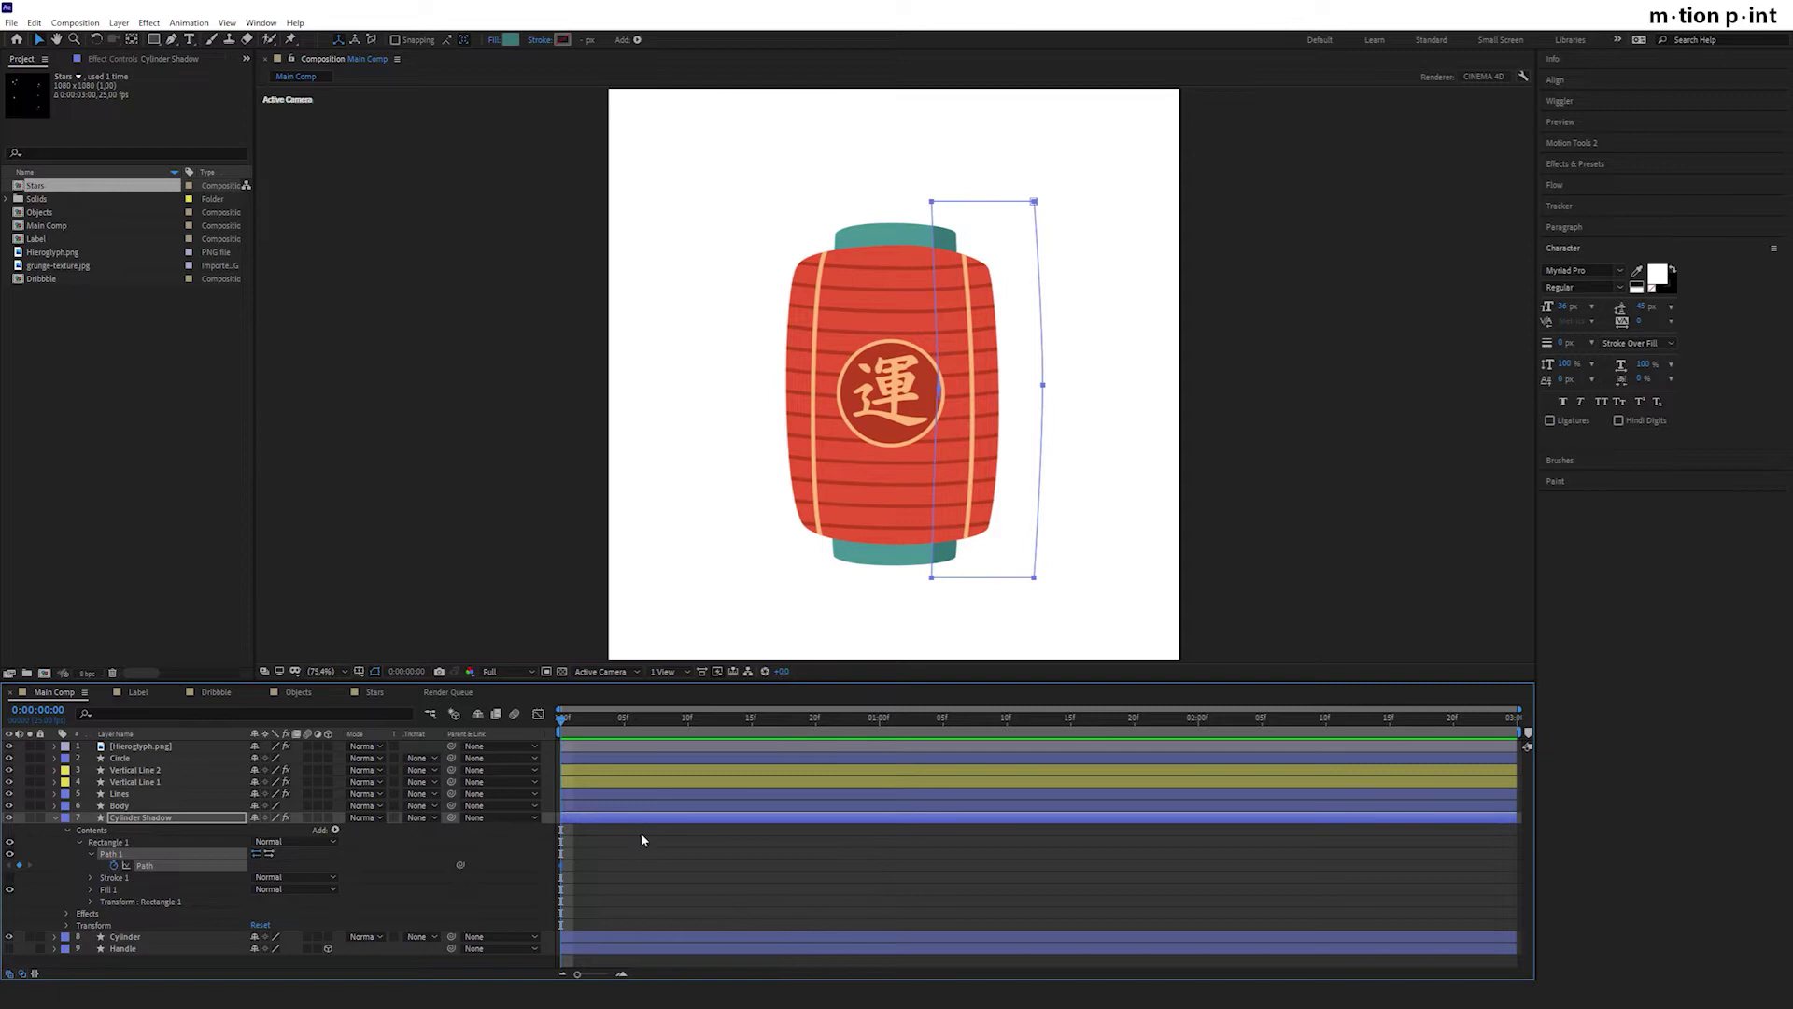
# Shift the Cylinder Shadow path rightward at the first keyframe until it just clears the cylinder's right edge.
pyautogui.hotkey('shift', 'Right')
pyautogui.hotkey('shift', 'Right')
pyautogui.hotkey('shift', 'Right')
pyautogui.hotkey('shift', 'Right')
pyautogui.hotkey('shift', 'Left')
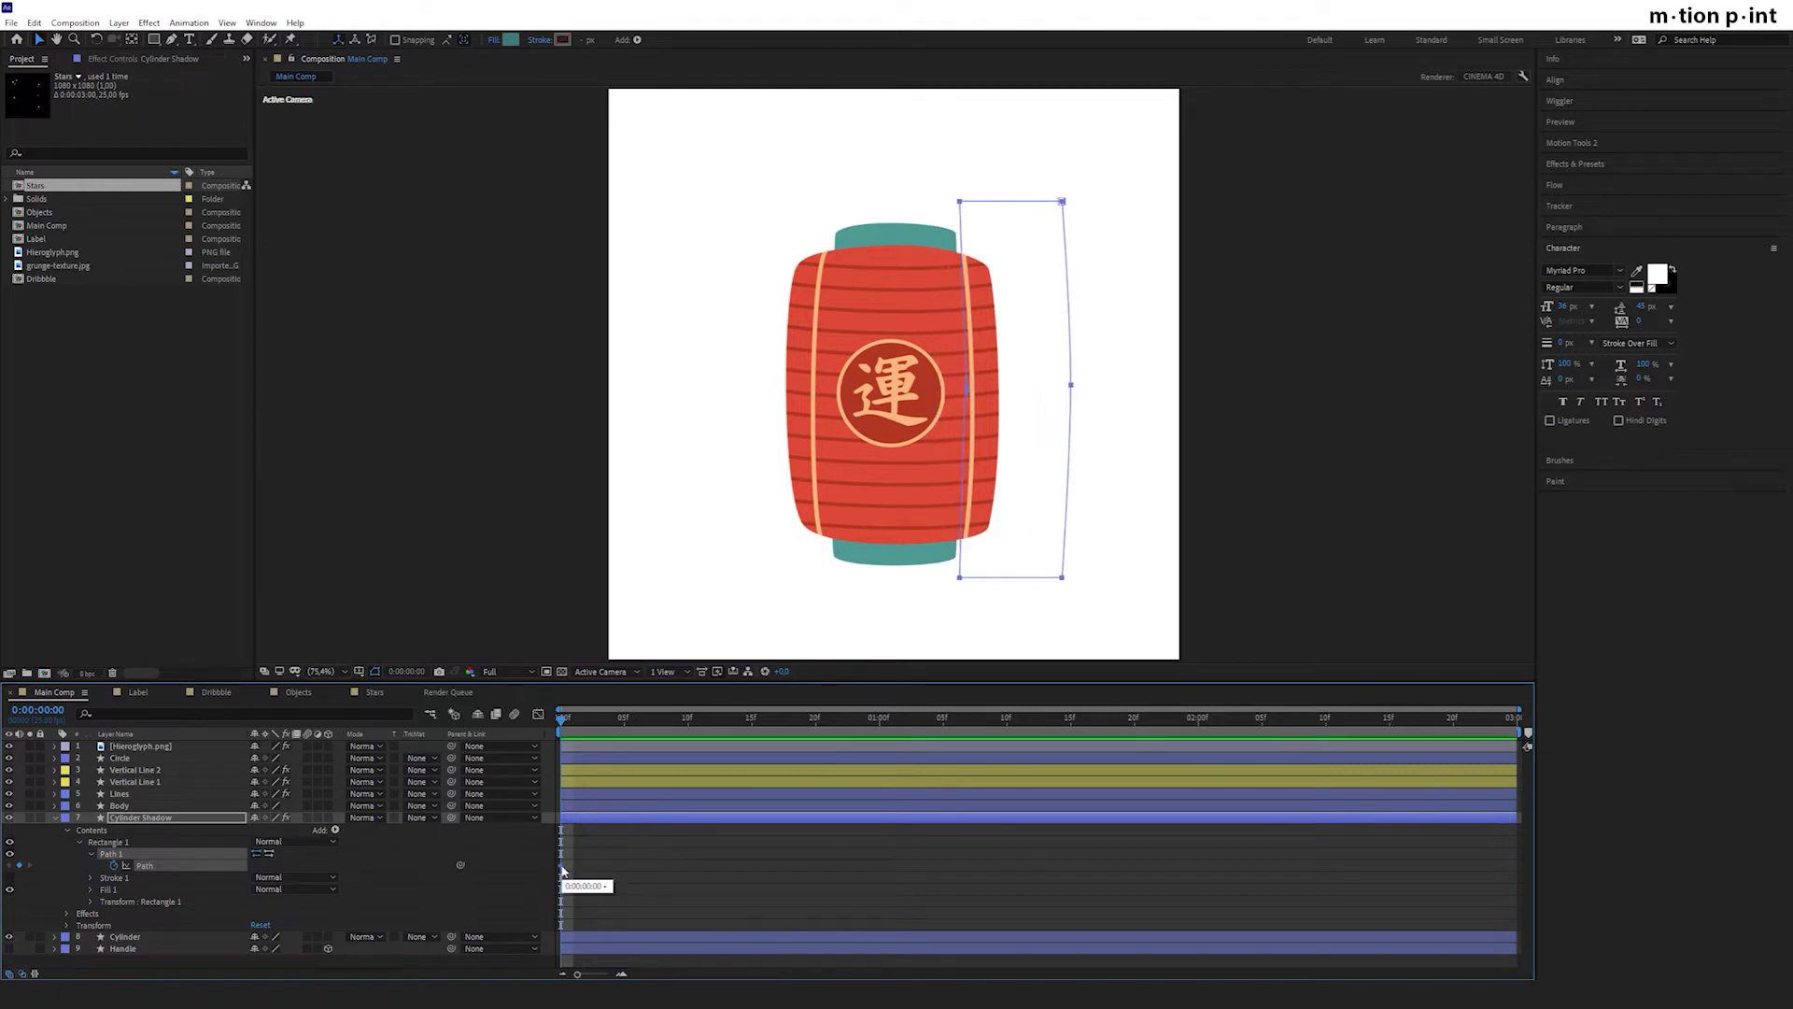
# Add a Path keyframe at 0:00:02:24 with the Cylinder Shadow path shifted leftward across the cylinder.
pyautogui.moveTo(563, 870); pyautogui.dragTo(1637, 801)
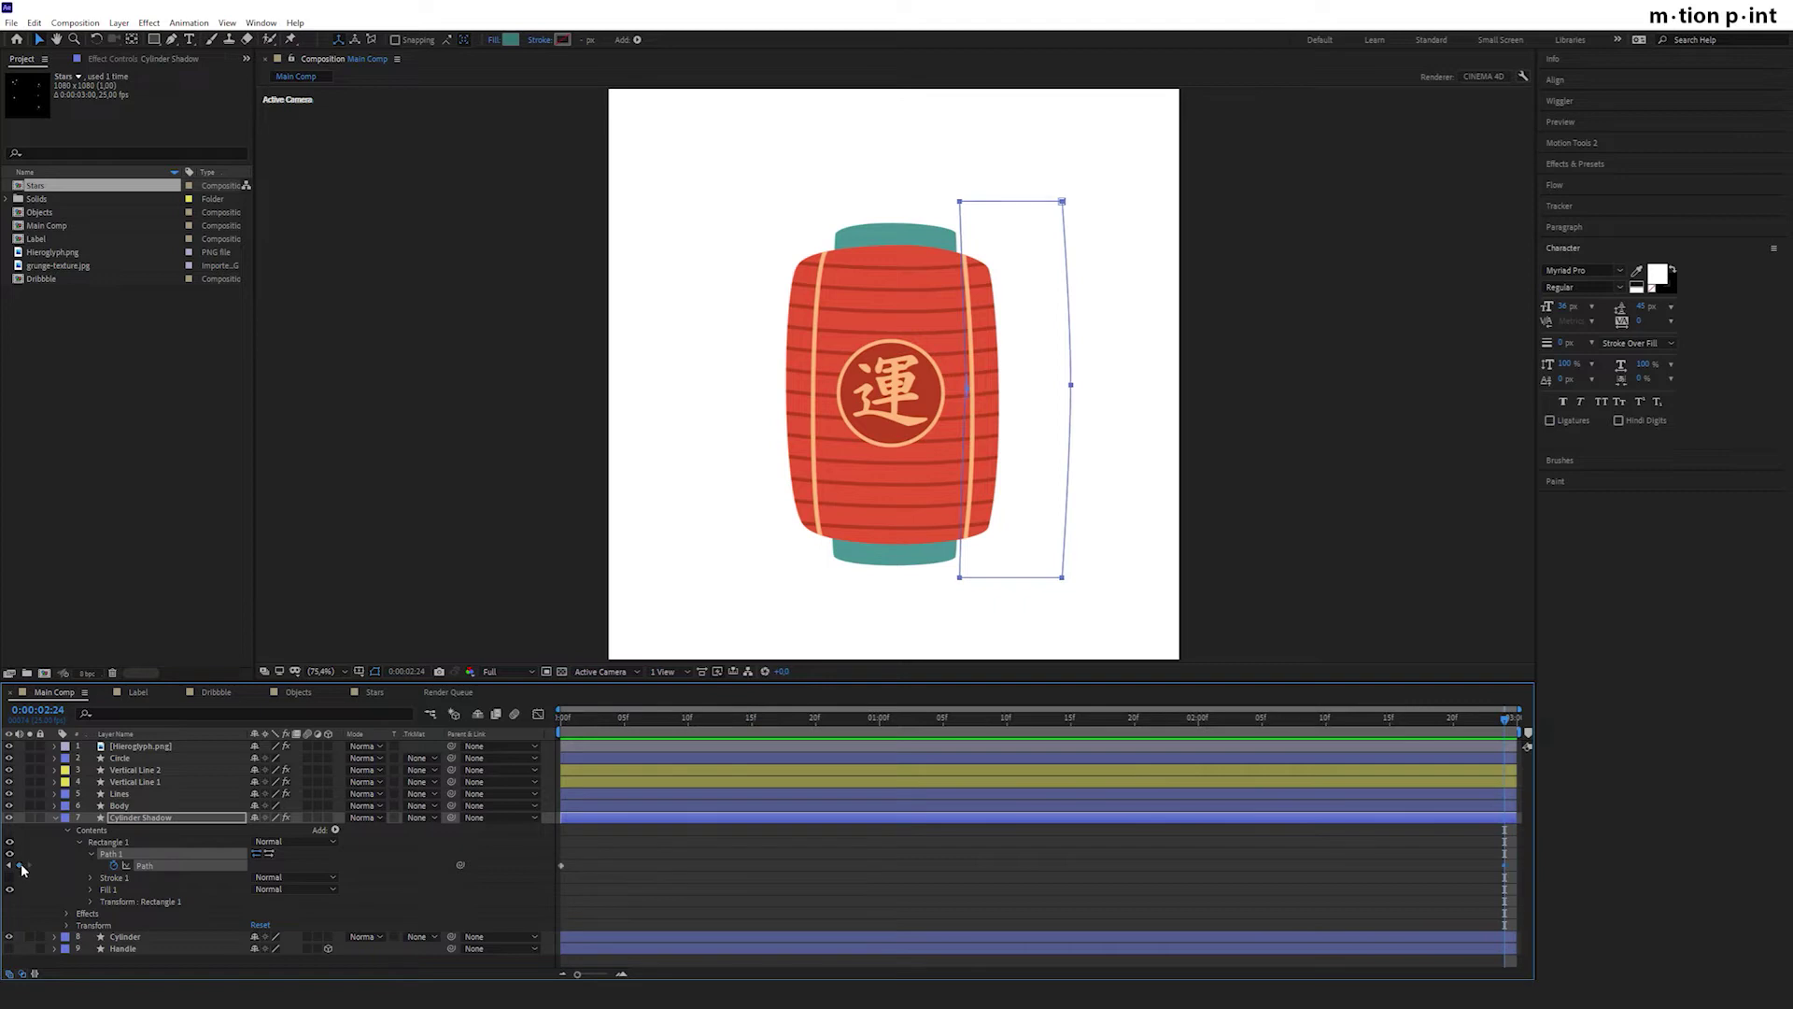
pyautogui.hotkey('shift', 'Left')
pyautogui.hotkey('shift', 'Left')
pyautogui.hotkey('shift', 'Left')
pyautogui.hotkey('shift', 'Left')
pyautogui.hotkey('shift', 'Left')
pyautogui.hotkey('shift', 'Left')
pyautogui.hotkey('shift', 'Left')
pyautogui.hotkey('shift', 'Left')
pyautogui.hotkey('shift', 'Left')
pyautogui.hotkey('shift', 'Left')
pyautogui.hotkey('shift', 'Left')
pyautogui.hotkey('shift', 'Left')
pyautogui.hotkey('shift', 'Left')
pyautogui.hotkey('shift', 'Left')
pyautogui.hotkey('shift', 'Left')
pyautogui.hotkey('shift', 'Left')
pyautogui.hotkey('shift', 'Left')
pyautogui.hotkey('shift', 'Left')
pyautogui.hotkey('shift', 'Left')
pyautogui.hotkey('shift', 'Left')
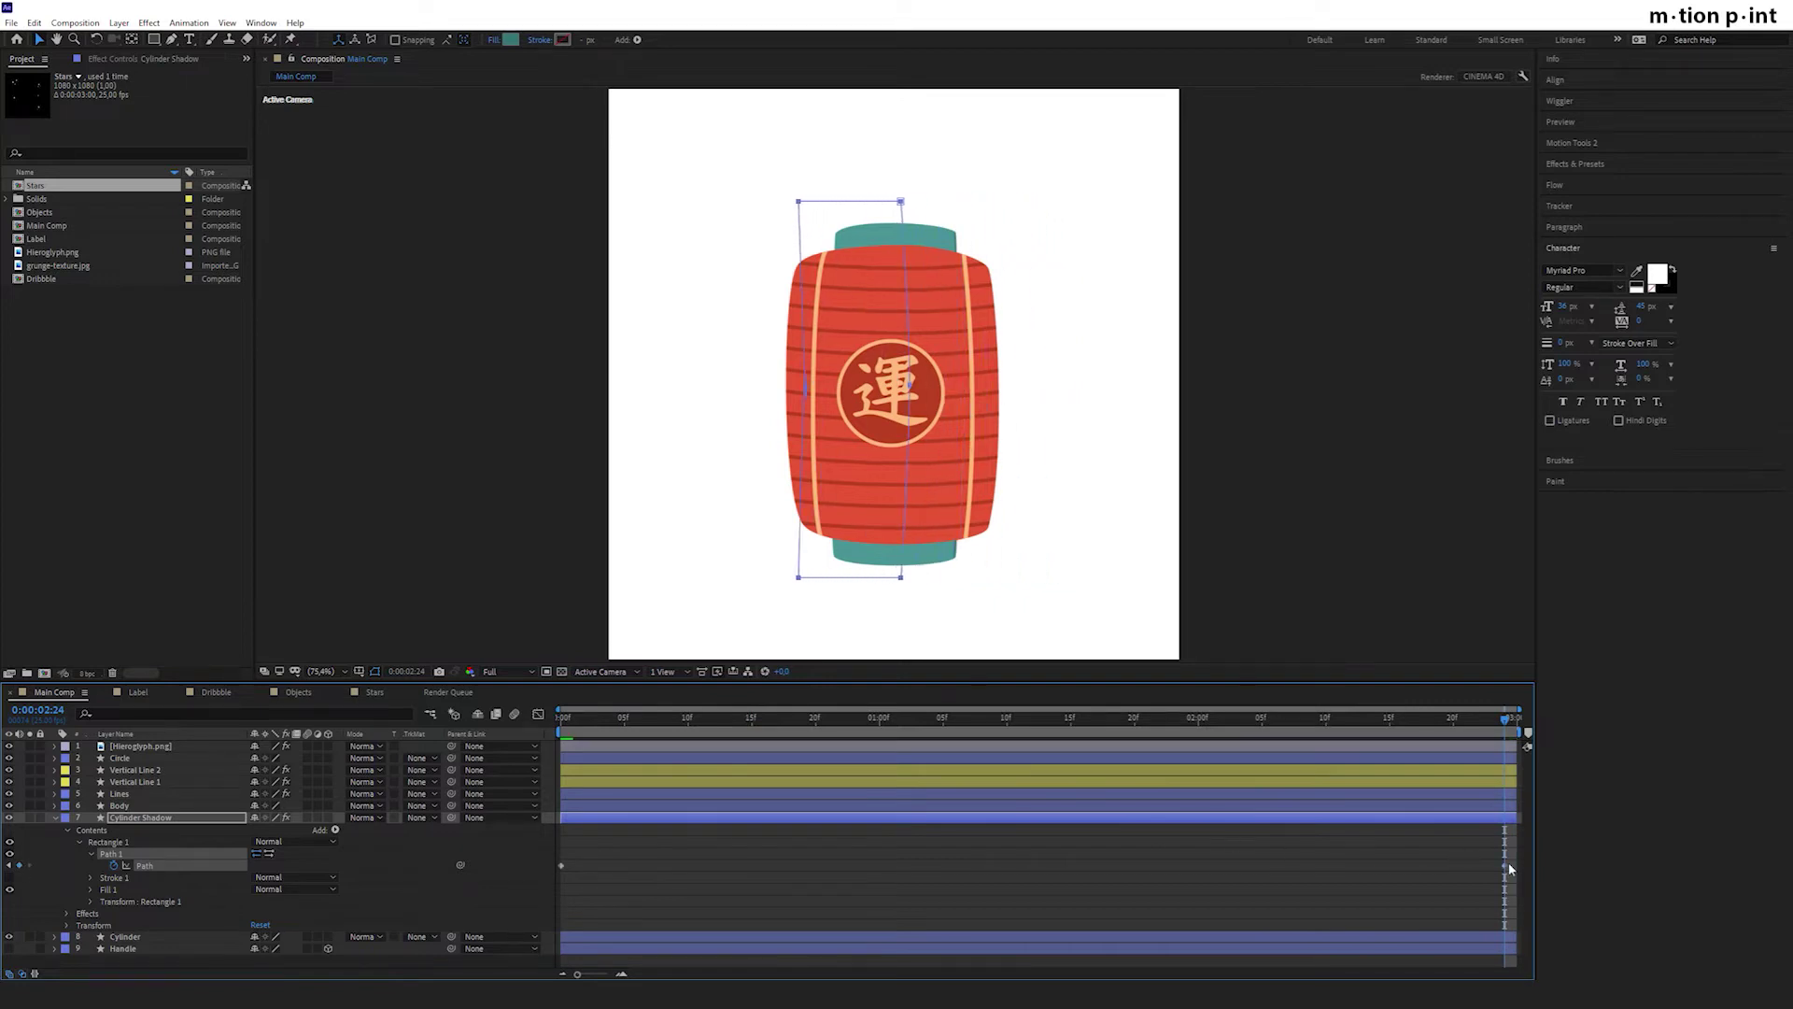
# Split Cylinder Shadow at 0:00:00:08, move the second part to the composition's start and the first part to its end, and preview the loop.
pyautogui.click(565, 725)
pyautogui.moveTo(565, 725); pyautogui.dragTo(674, 731)
pyautogui.press('u')
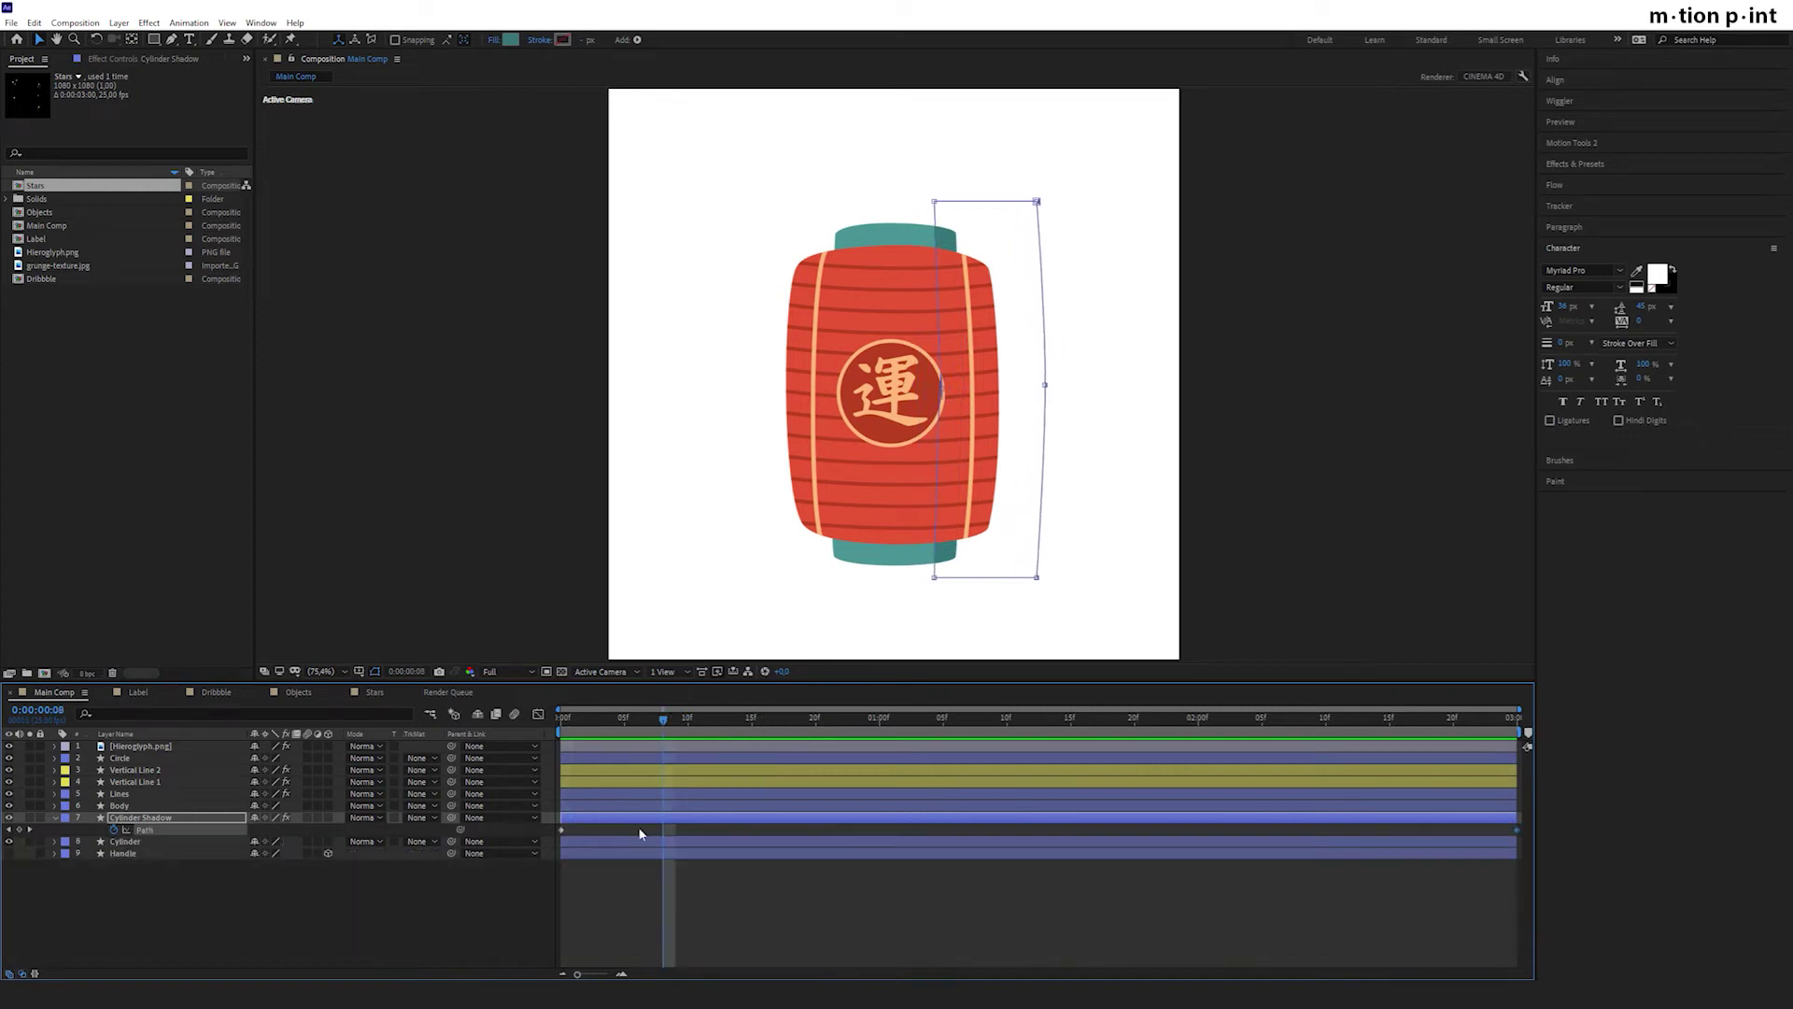
pyautogui.hotkey('ctrl', 'shift', 'd')
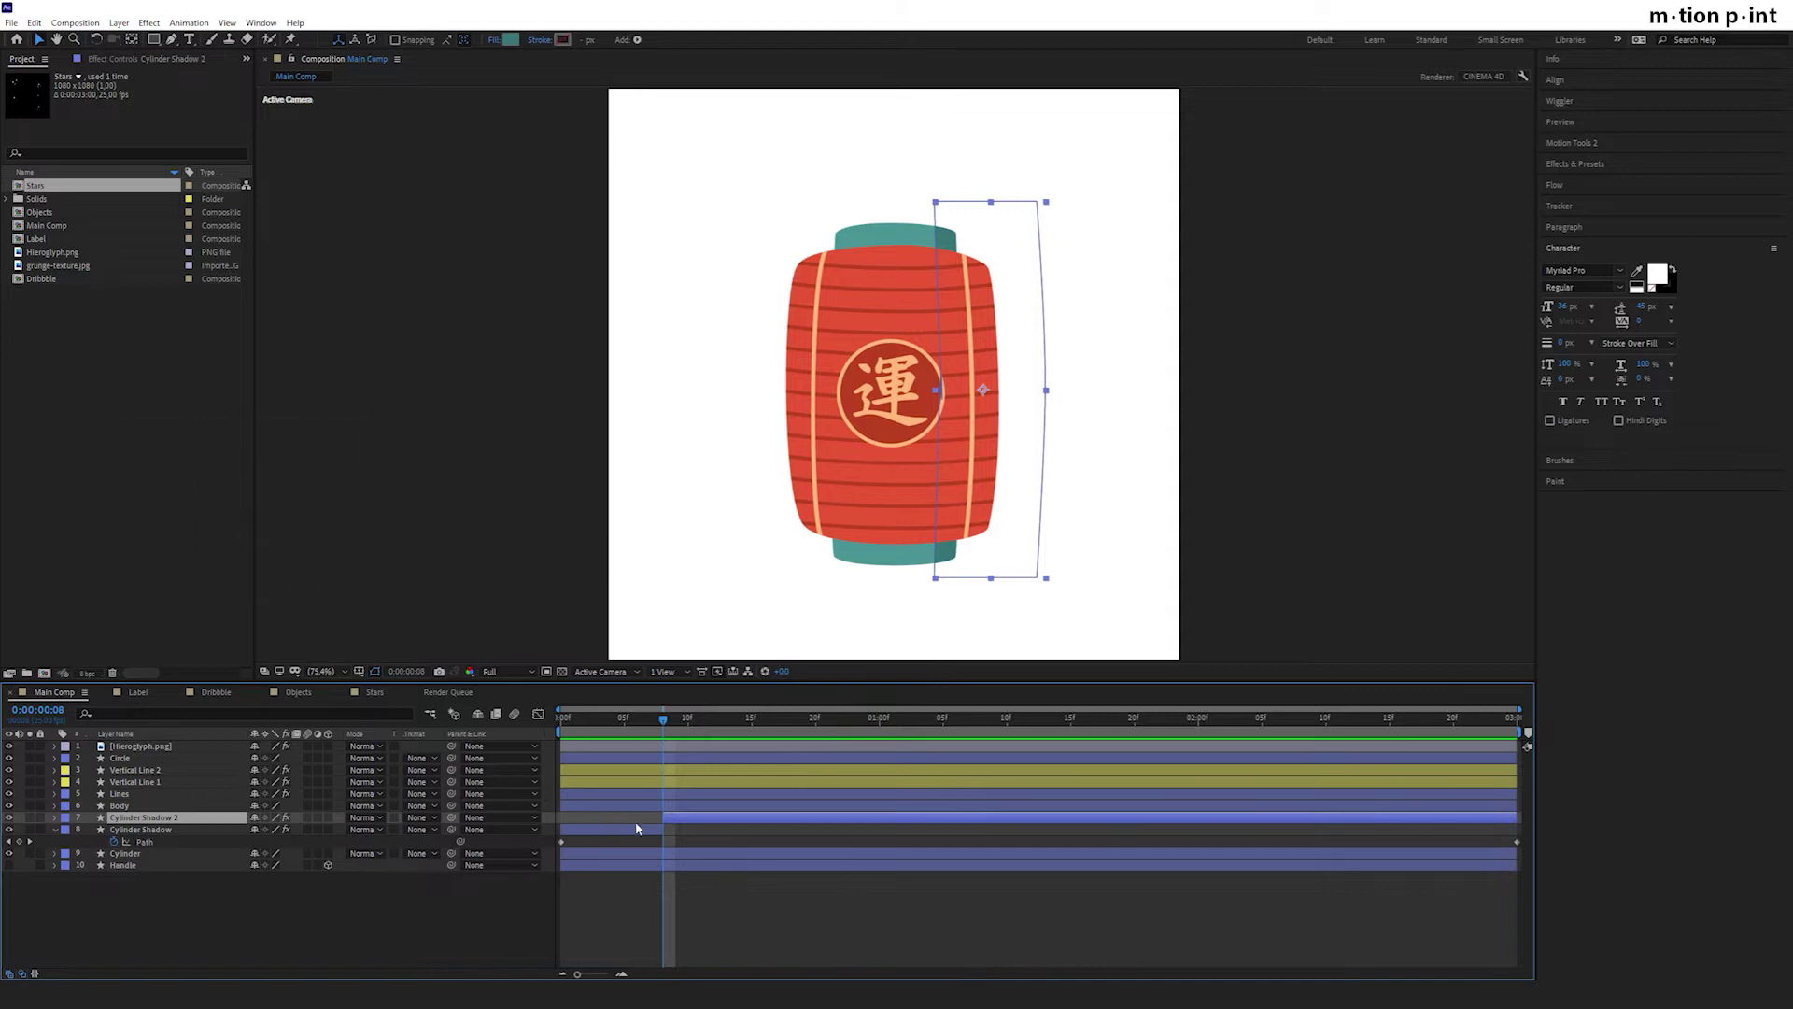
pyautogui.moveTo(670, 817); pyautogui.dragTo(1421, 830)
pyautogui.press('Home')
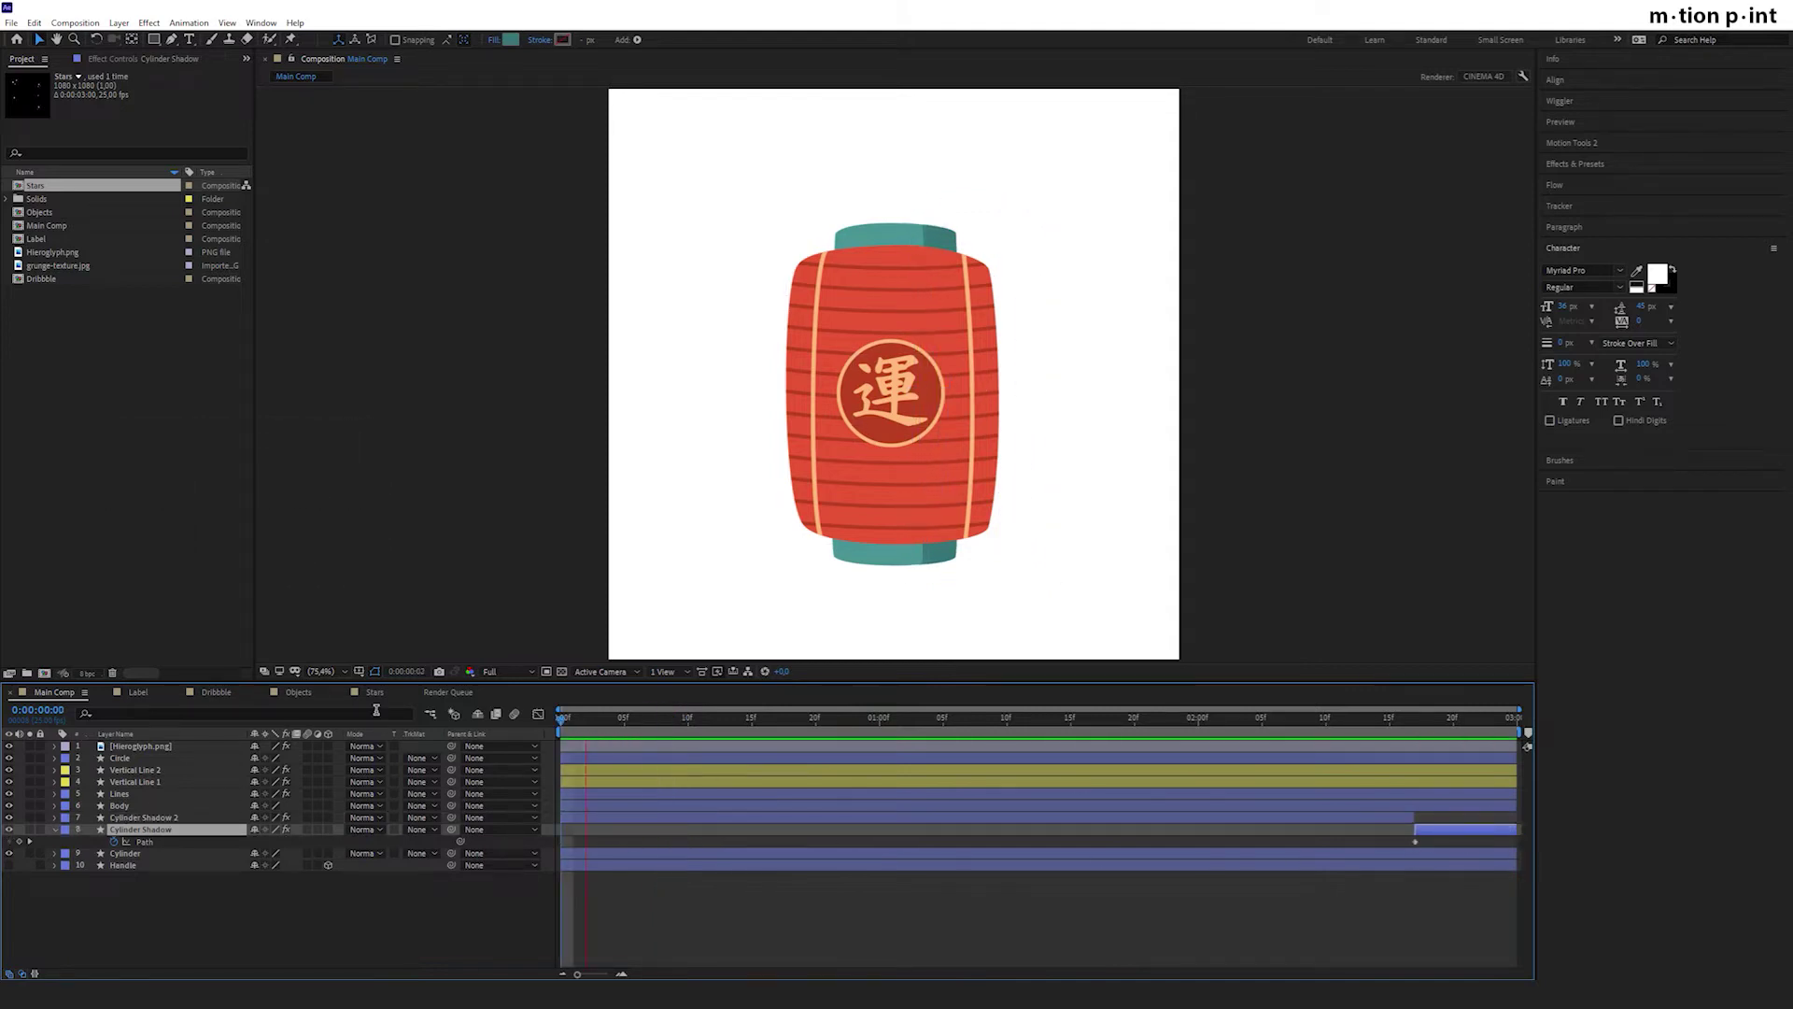
pyautogui.press('space')
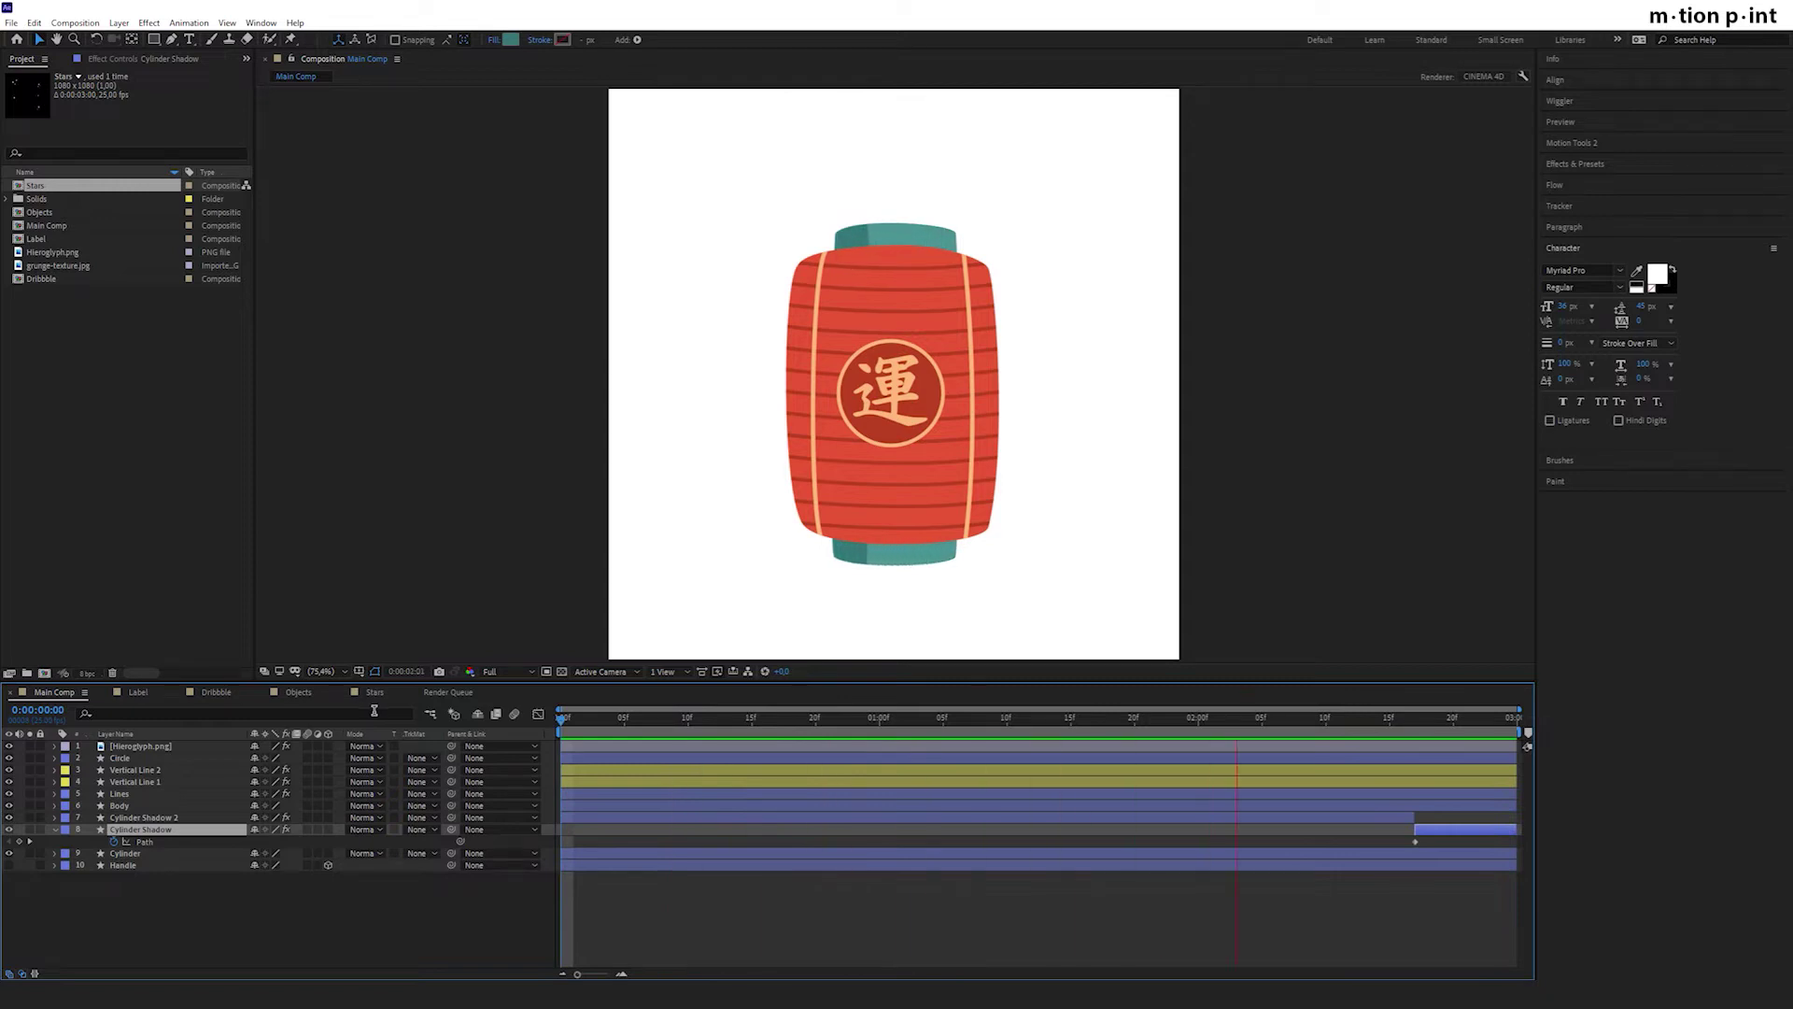
# Show the Set Matte effect applied to the Lines layer.
pyautogui.click(703, 641)
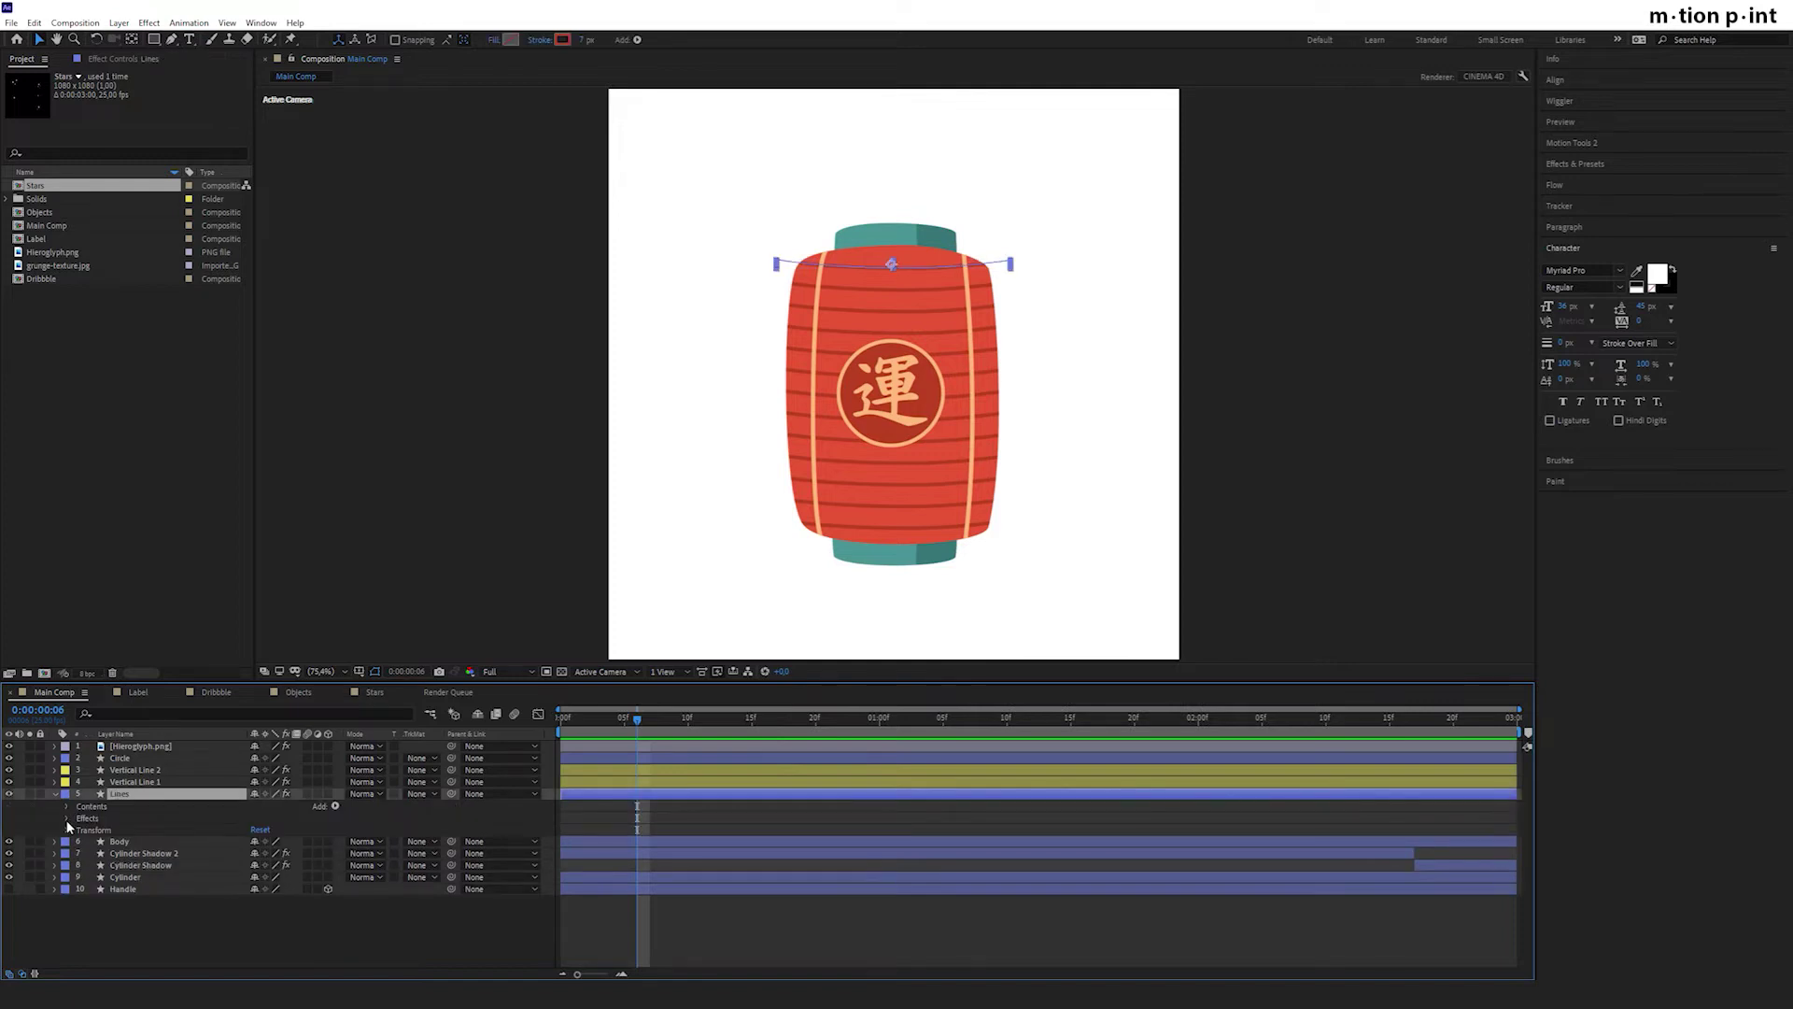
pyautogui.click(67, 818)
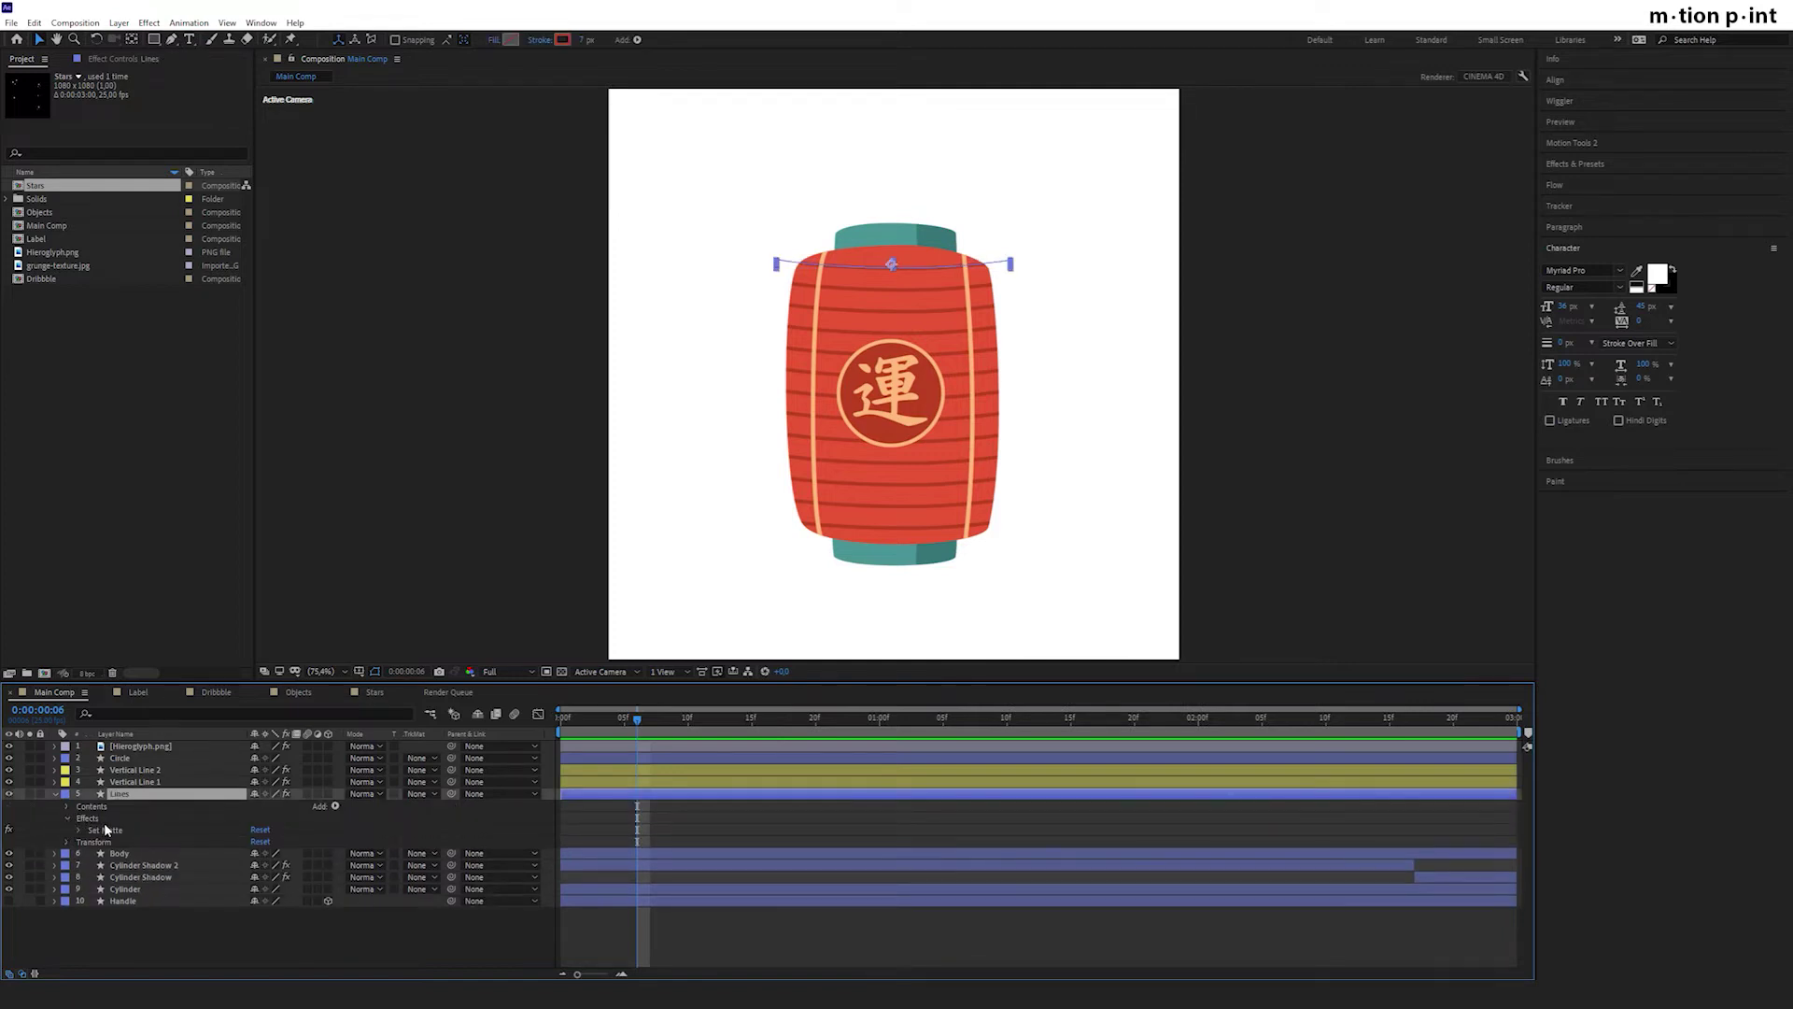
pyautogui.click(109, 831)
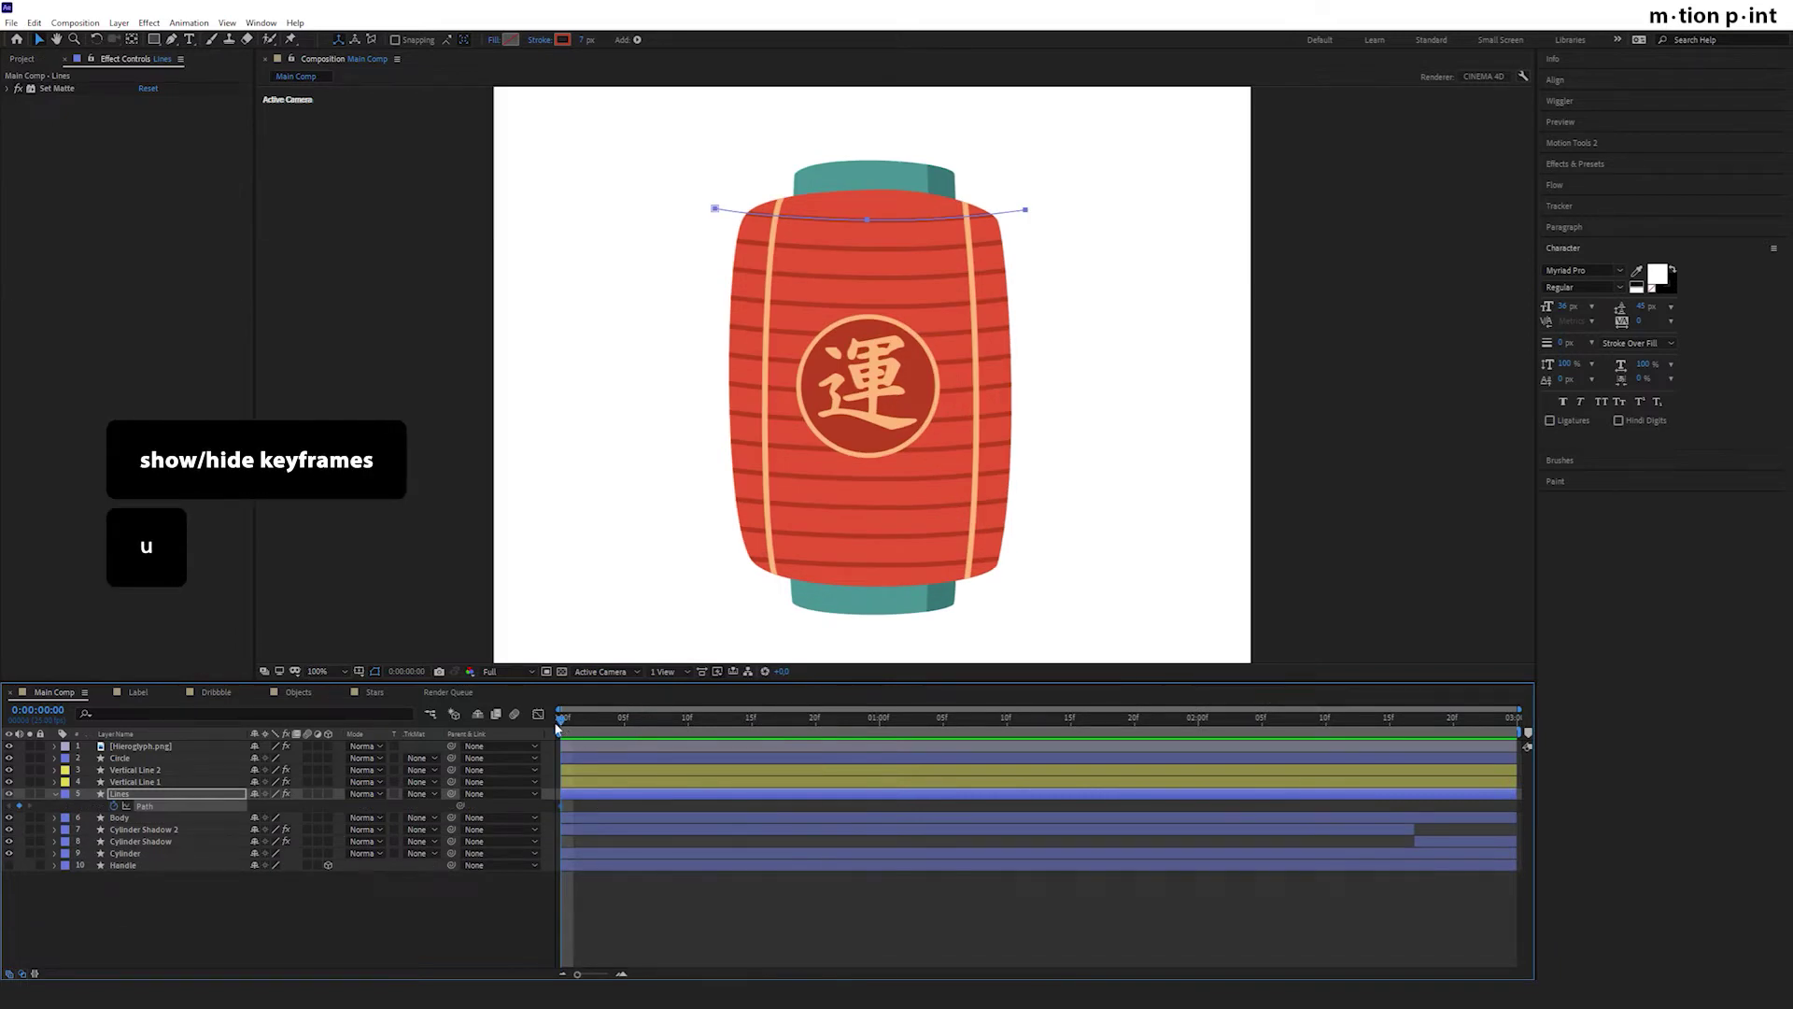
# Adjust the Lines path slightly in a keyframe at 0:00:01:10 and copy the first Path keyframe to the composition's end.
pyautogui.moveTo(561, 719); pyautogui.dragTo(1007, 720)
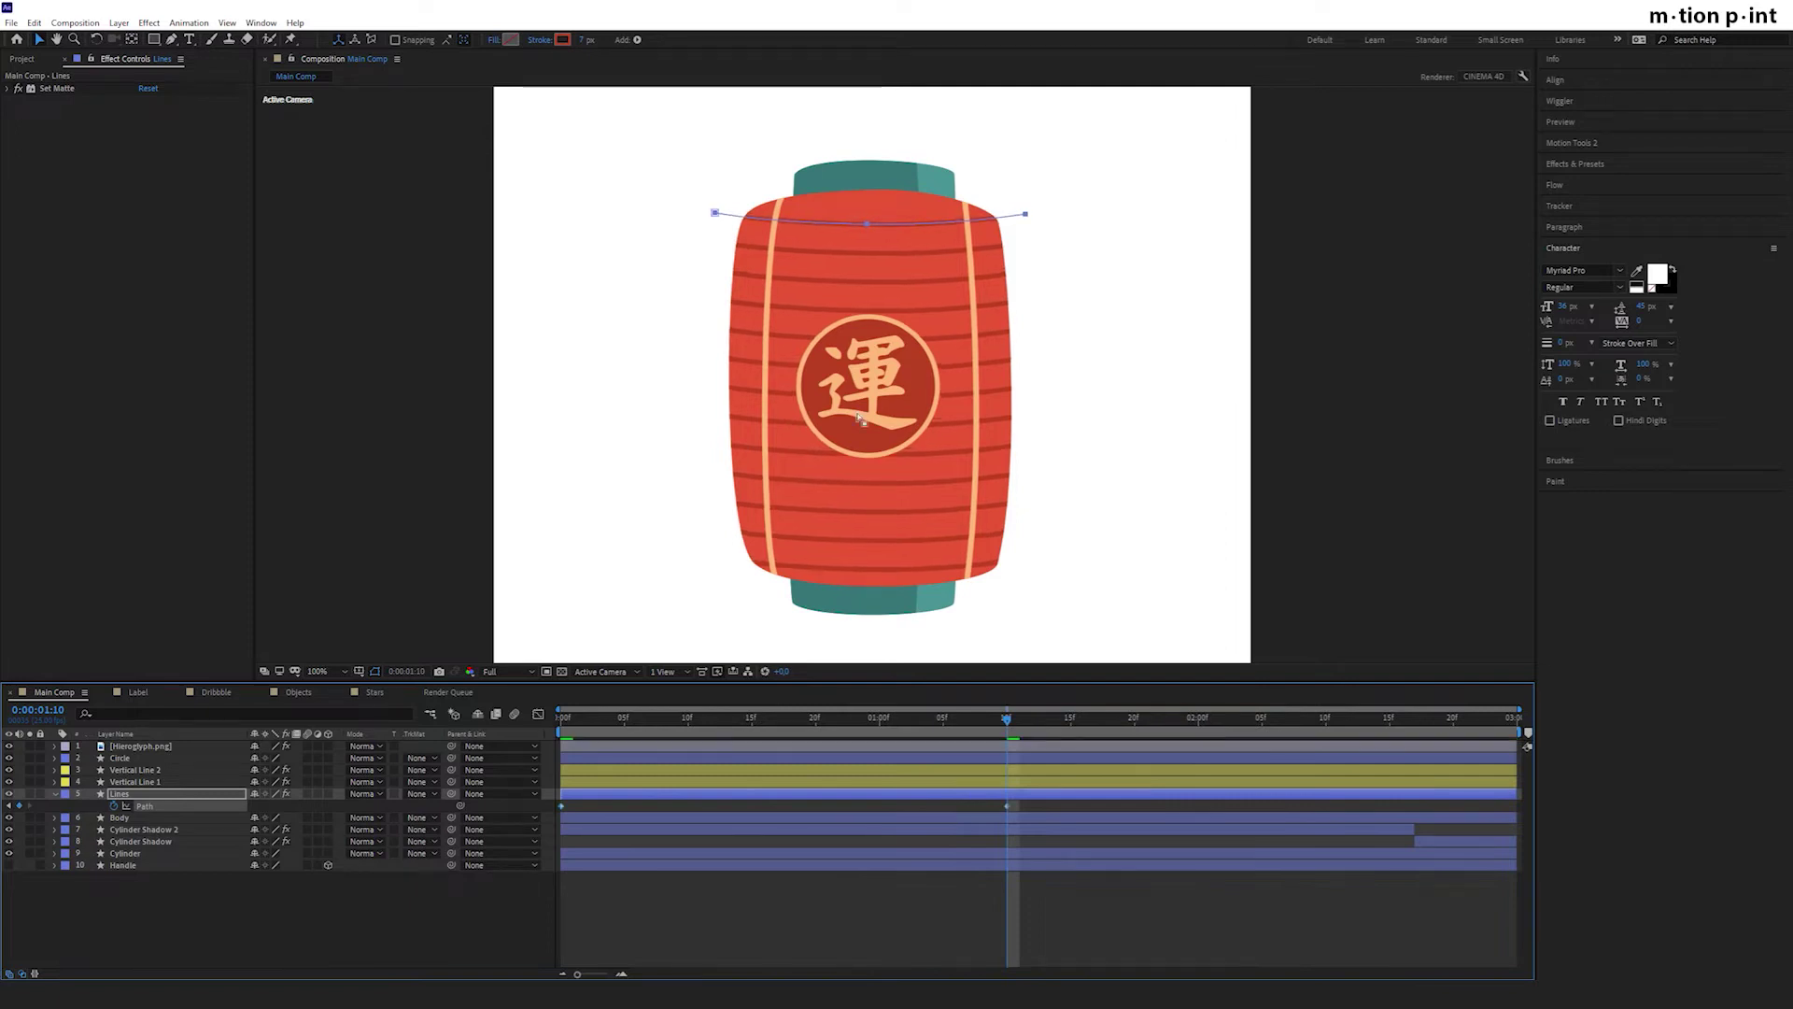
pyautogui.moveTo(908, 205); pyautogui.dragTo(828, 240)
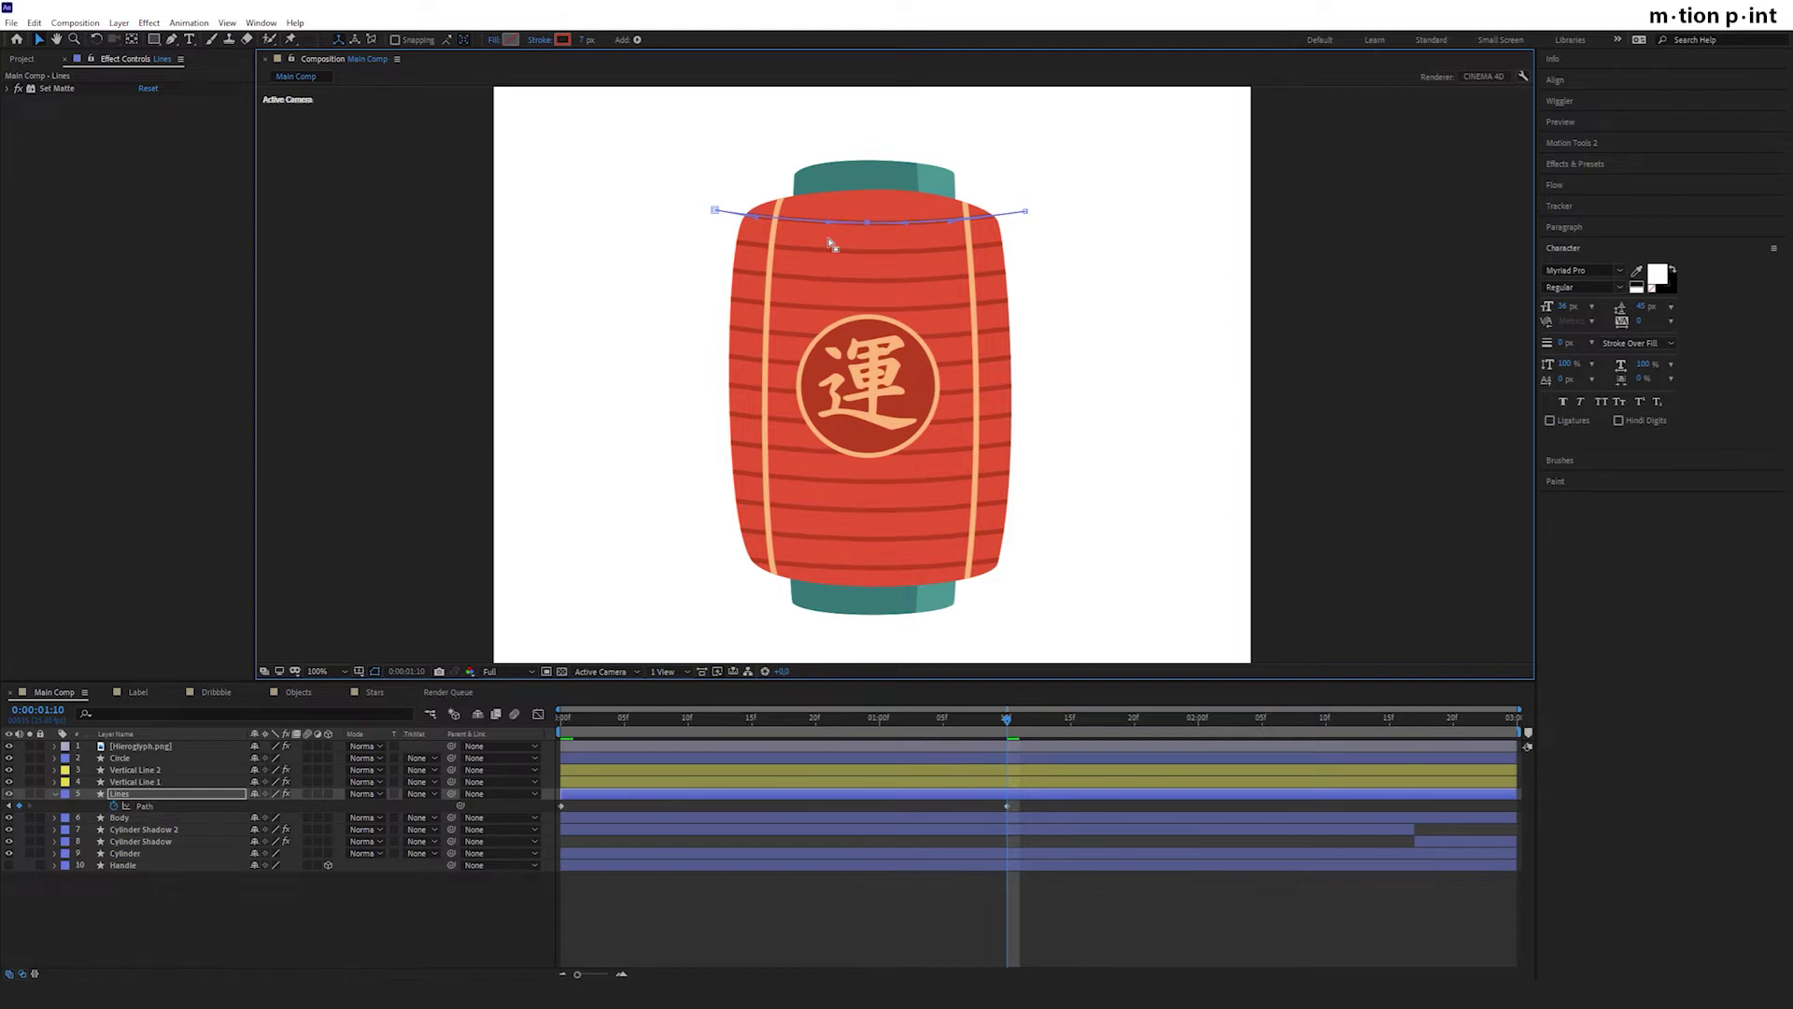
pyautogui.click(563, 809)
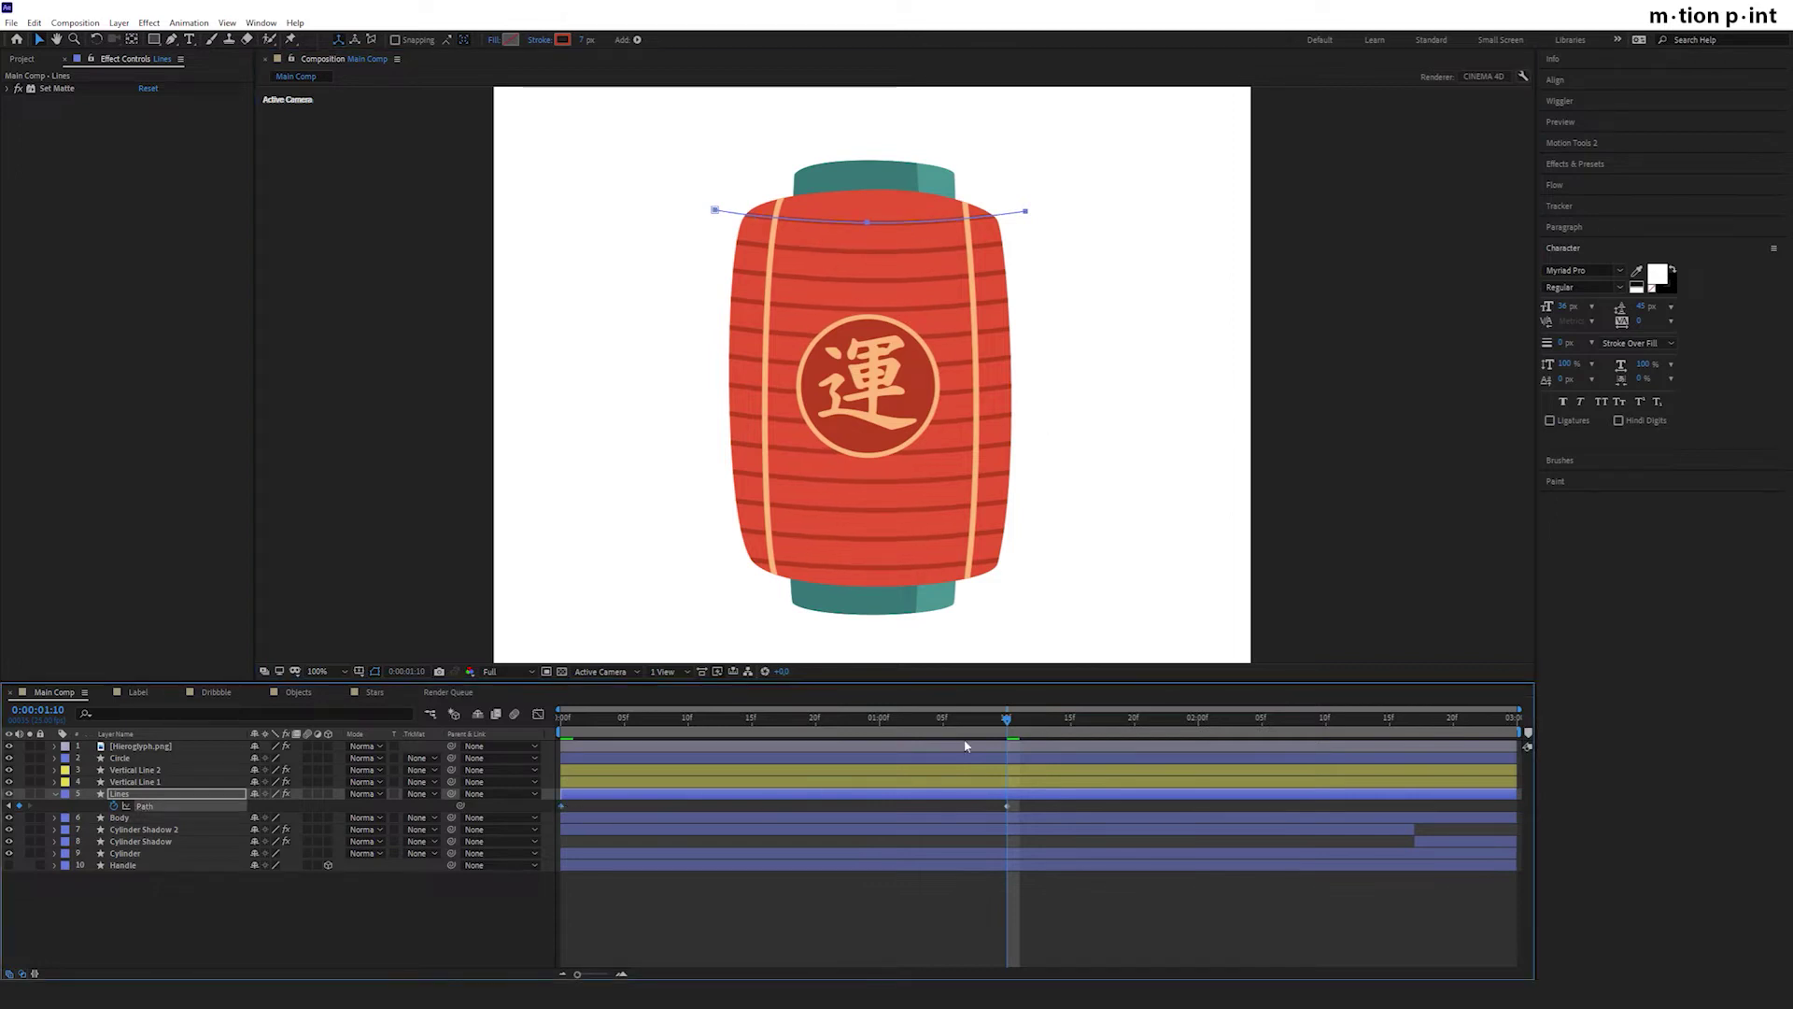
pyautogui.moveTo(1014, 722); pyautogui.dragTo(1199, 722)
pyautogui.hotkey('ctrl', 'v')
pyautogui.moveTo(1200, 806); pyautogui.dragTo(1517, 806)
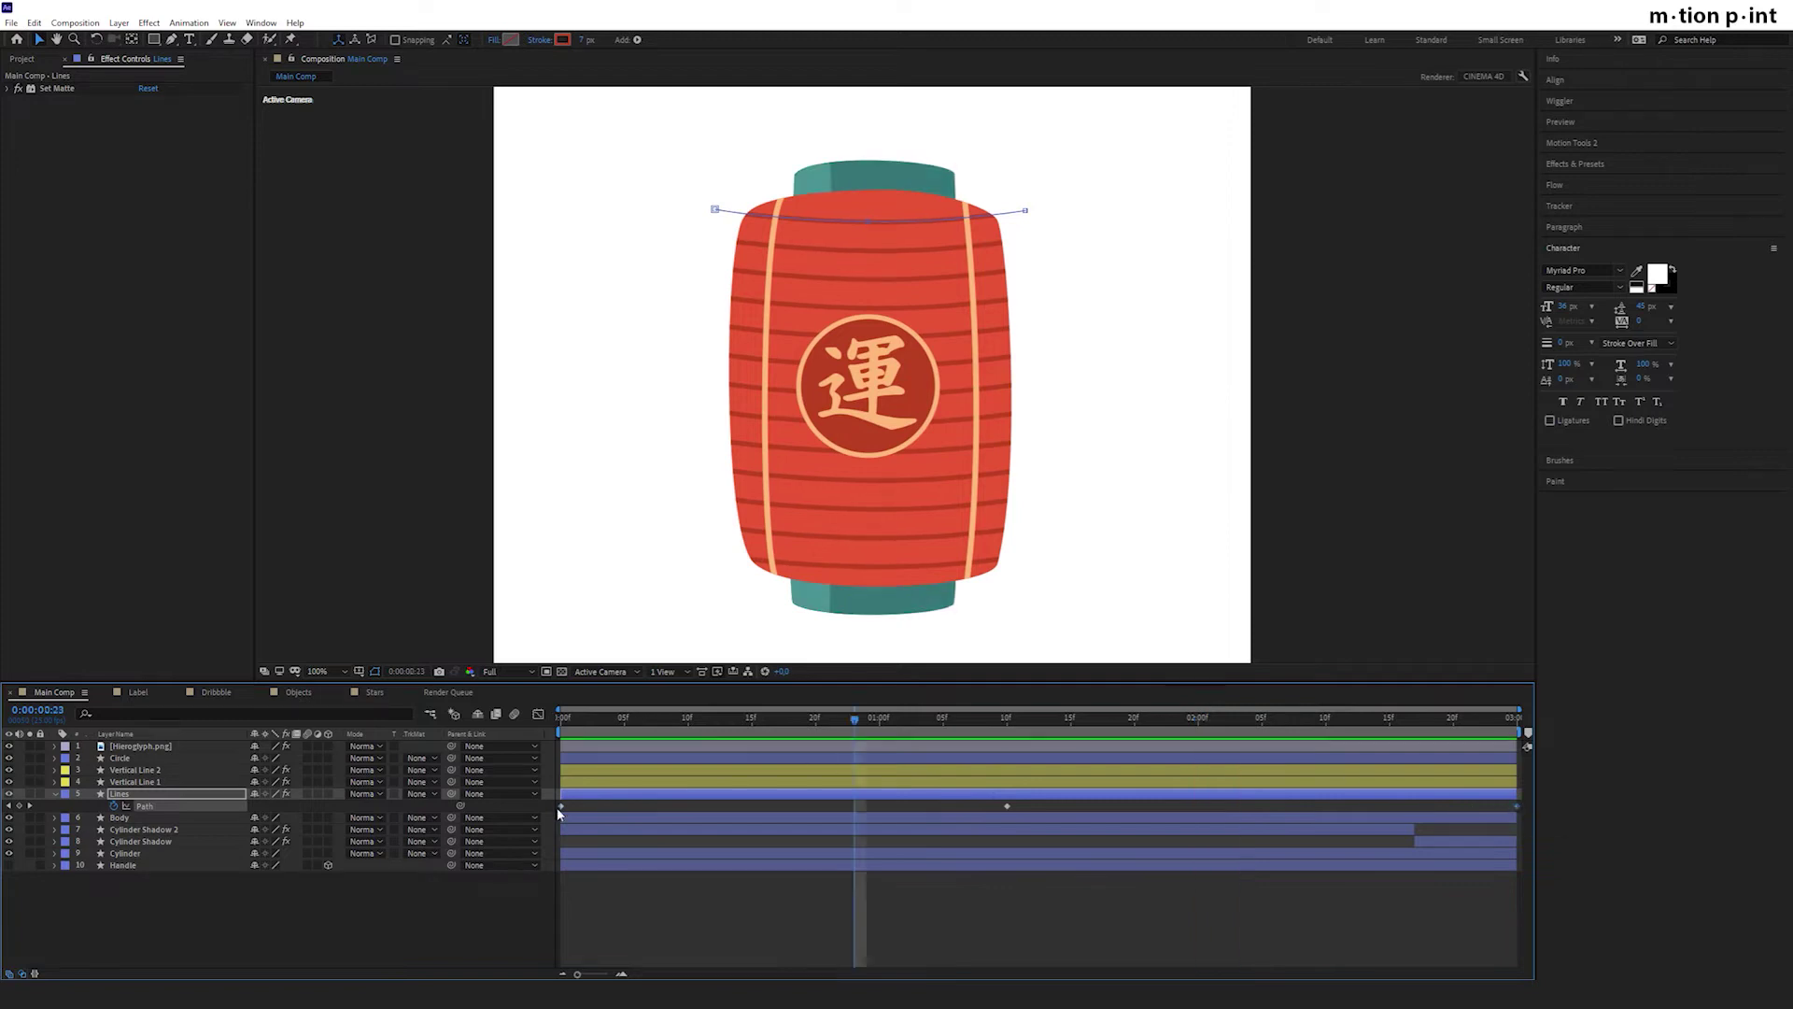
# Apply Easy Ease to all the Path keyframes of the Lines layer and open the Graph Editor.
pyautogui.moveTo(558, 809); pyautogui.dragTo(1610, 802)
pyautogui.press('F9')
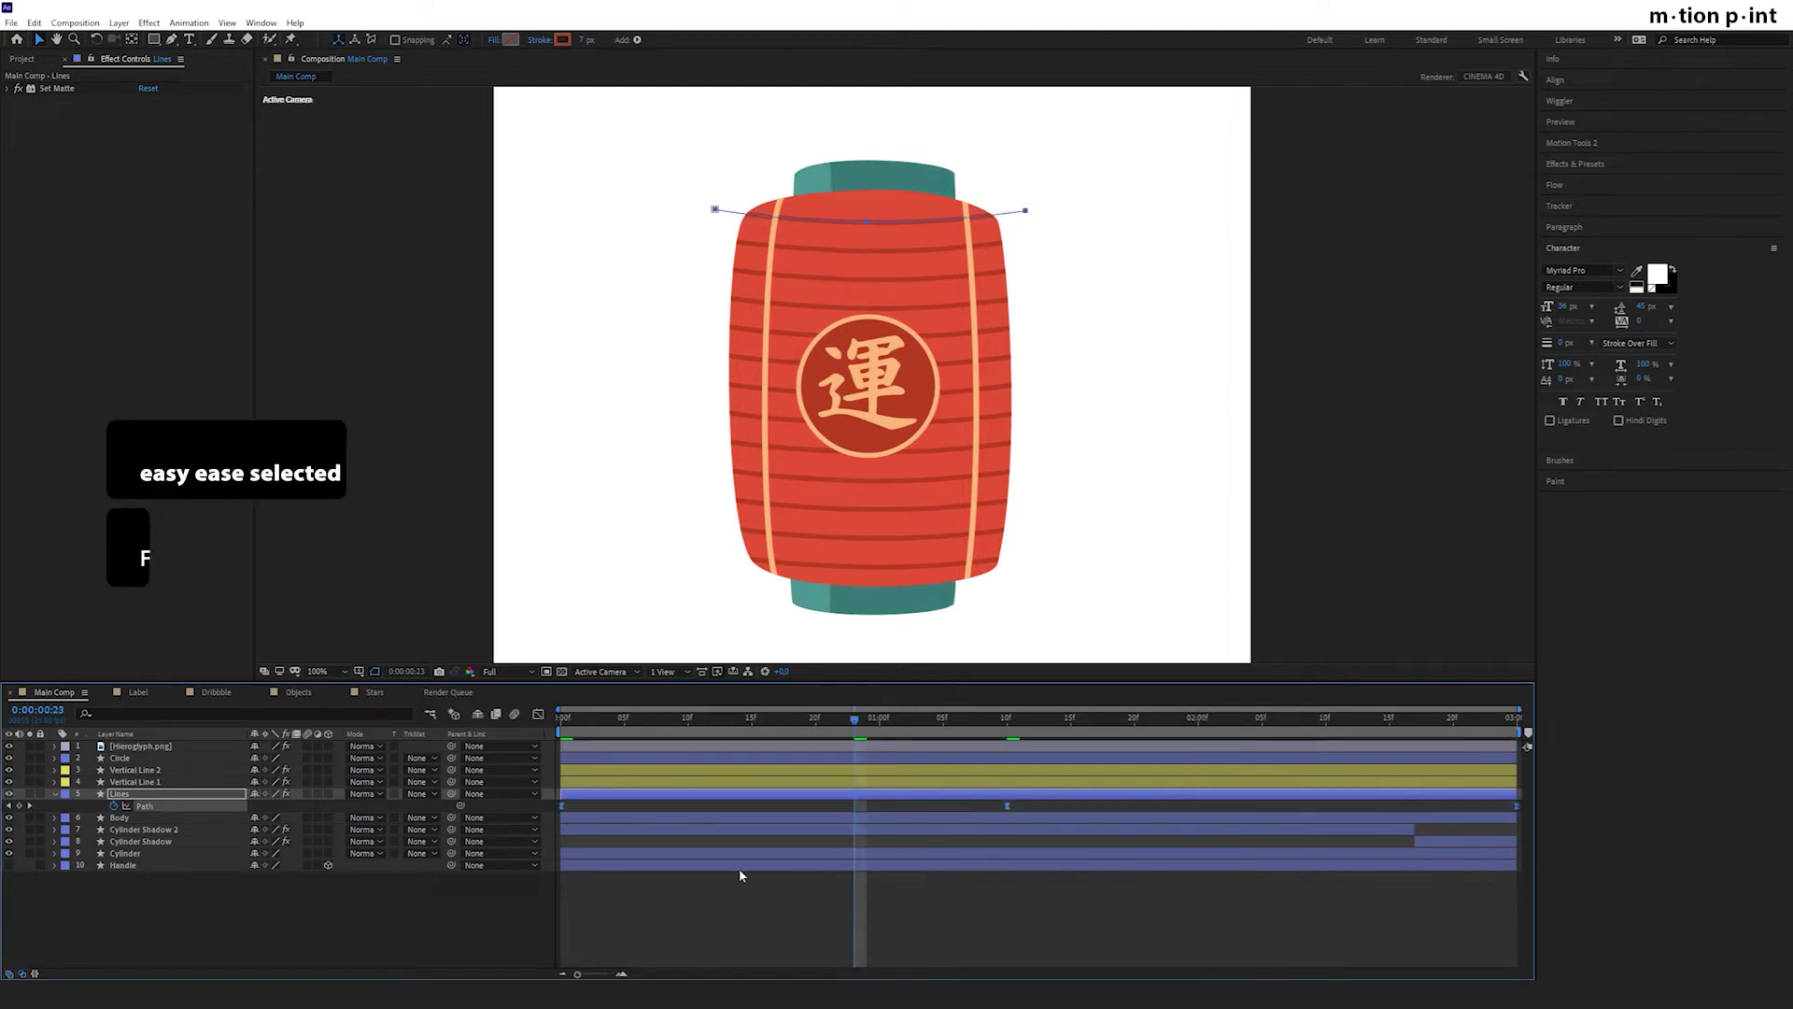
pyautogui.click(538, 714)
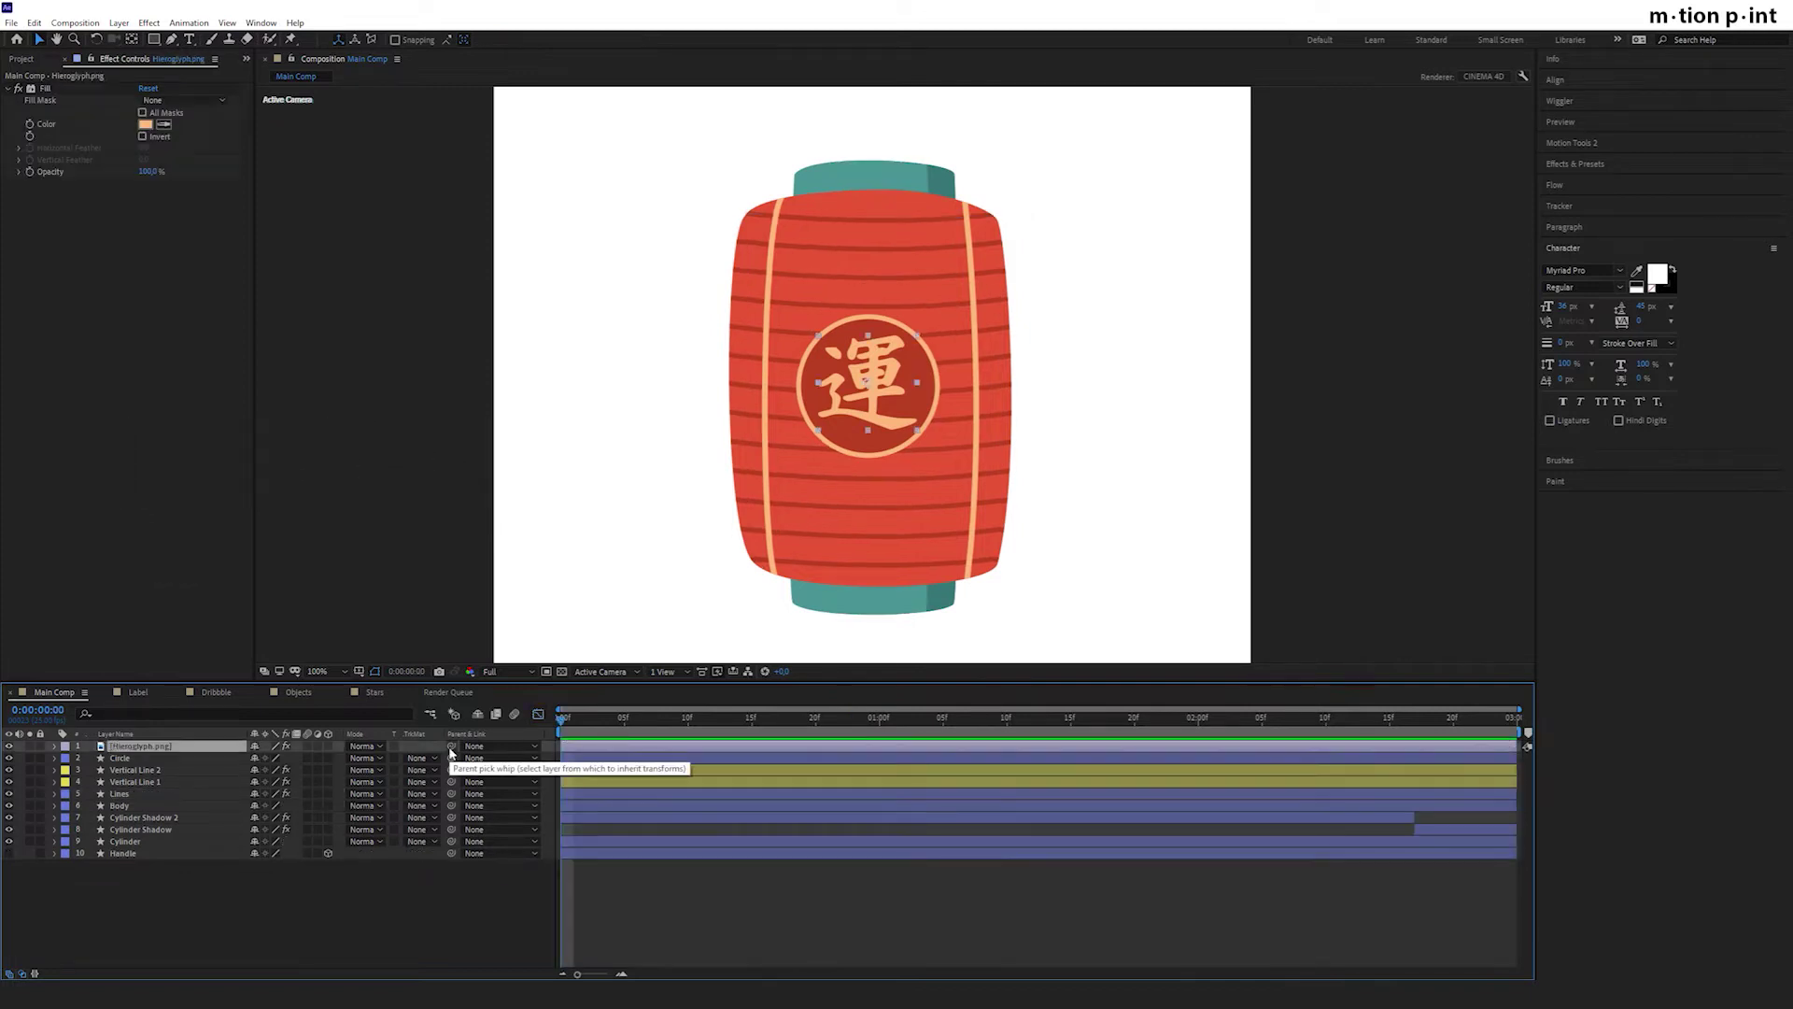
# Parent the hieroglyph layer to Circle and pre-compose both layers into a new composition named Label.
pyautogui.moveTo(451, 746); pyautogui.dragTo(135, 763)
pyautogui.click(134, 760)
pyautogui.click(140, 746)
pyautogui.keyDown('shift'); pyautogui.click(574, 757); pyautogui.keyUp('shift')
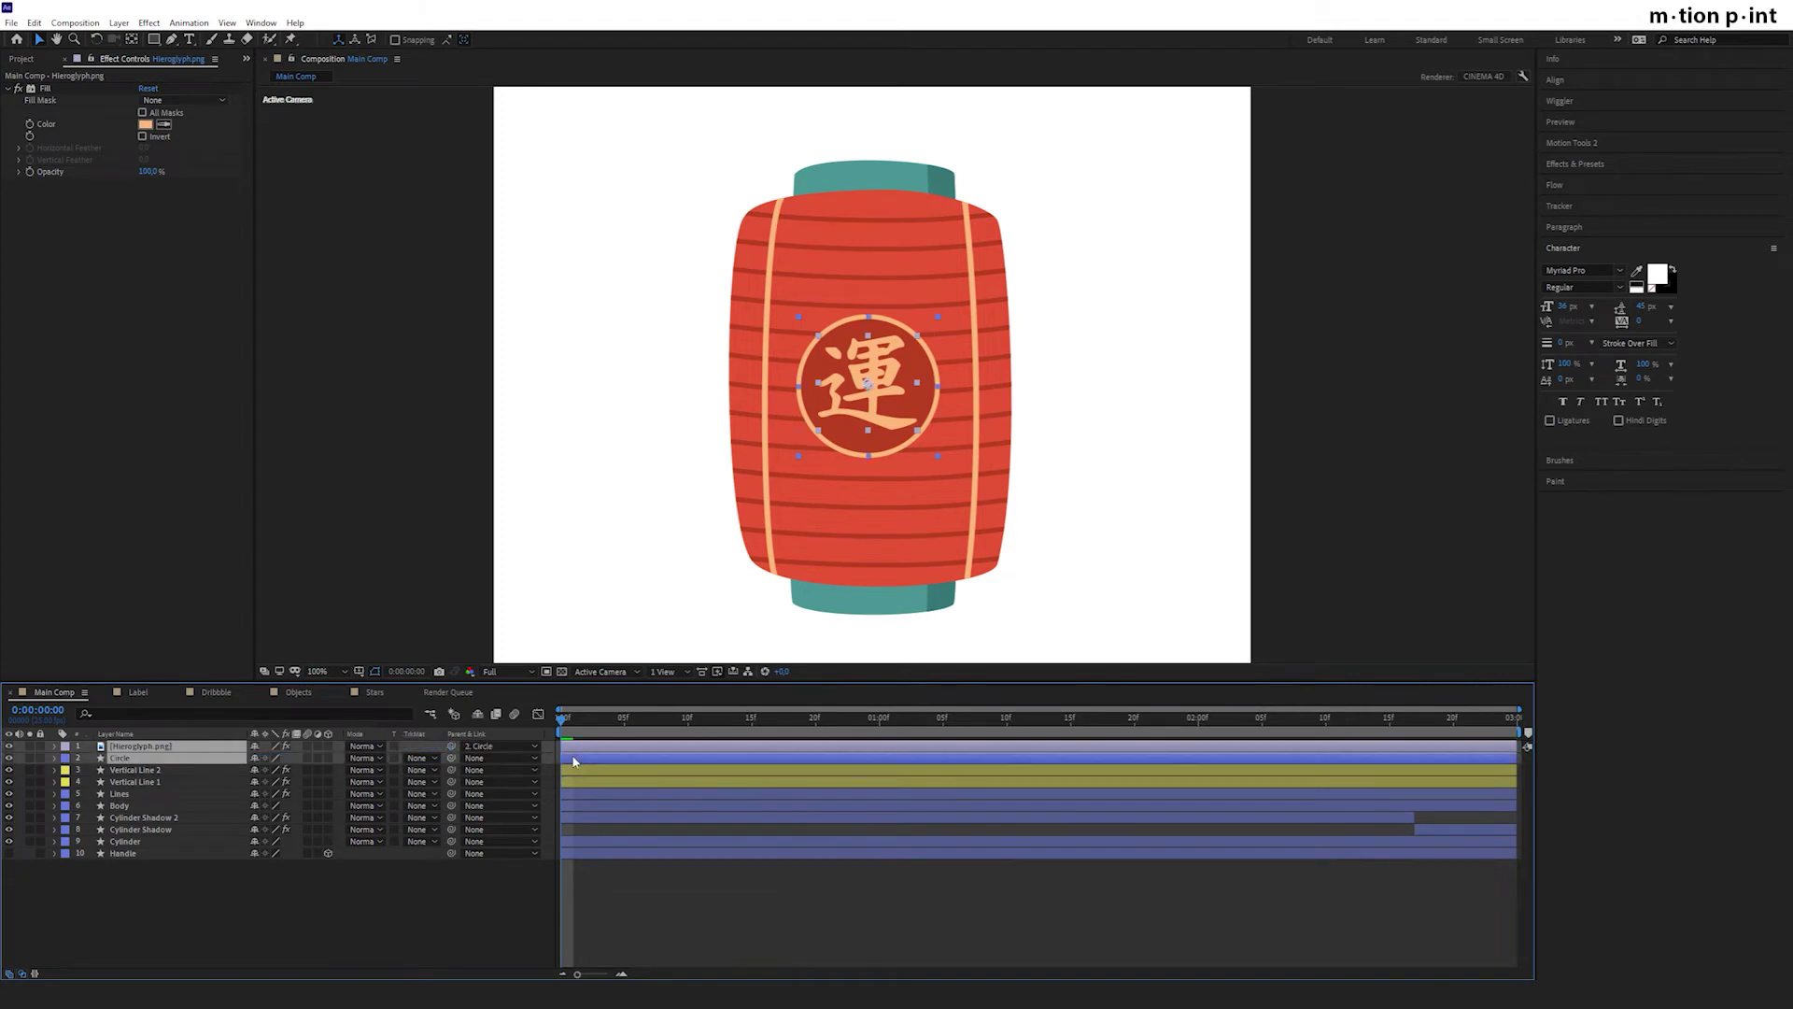
pyautogui.hotkey('ctrl', 'shift', 'c')
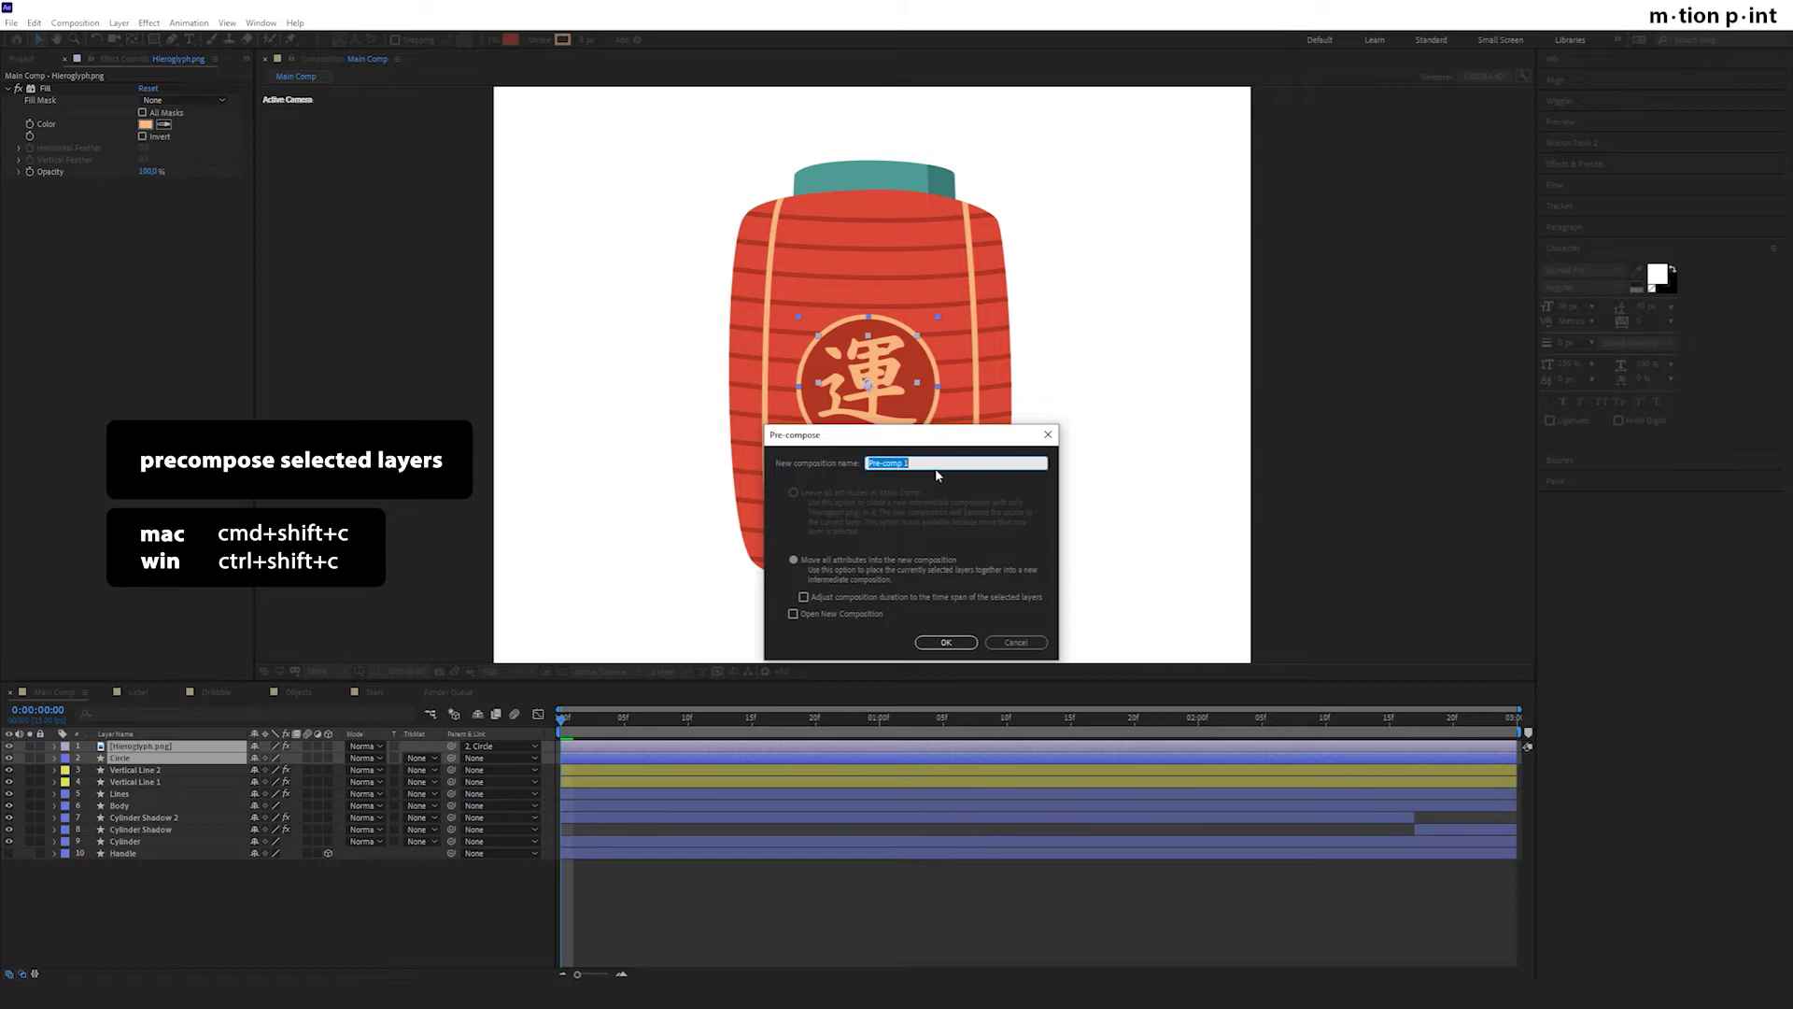
pyautogui.write('Label')
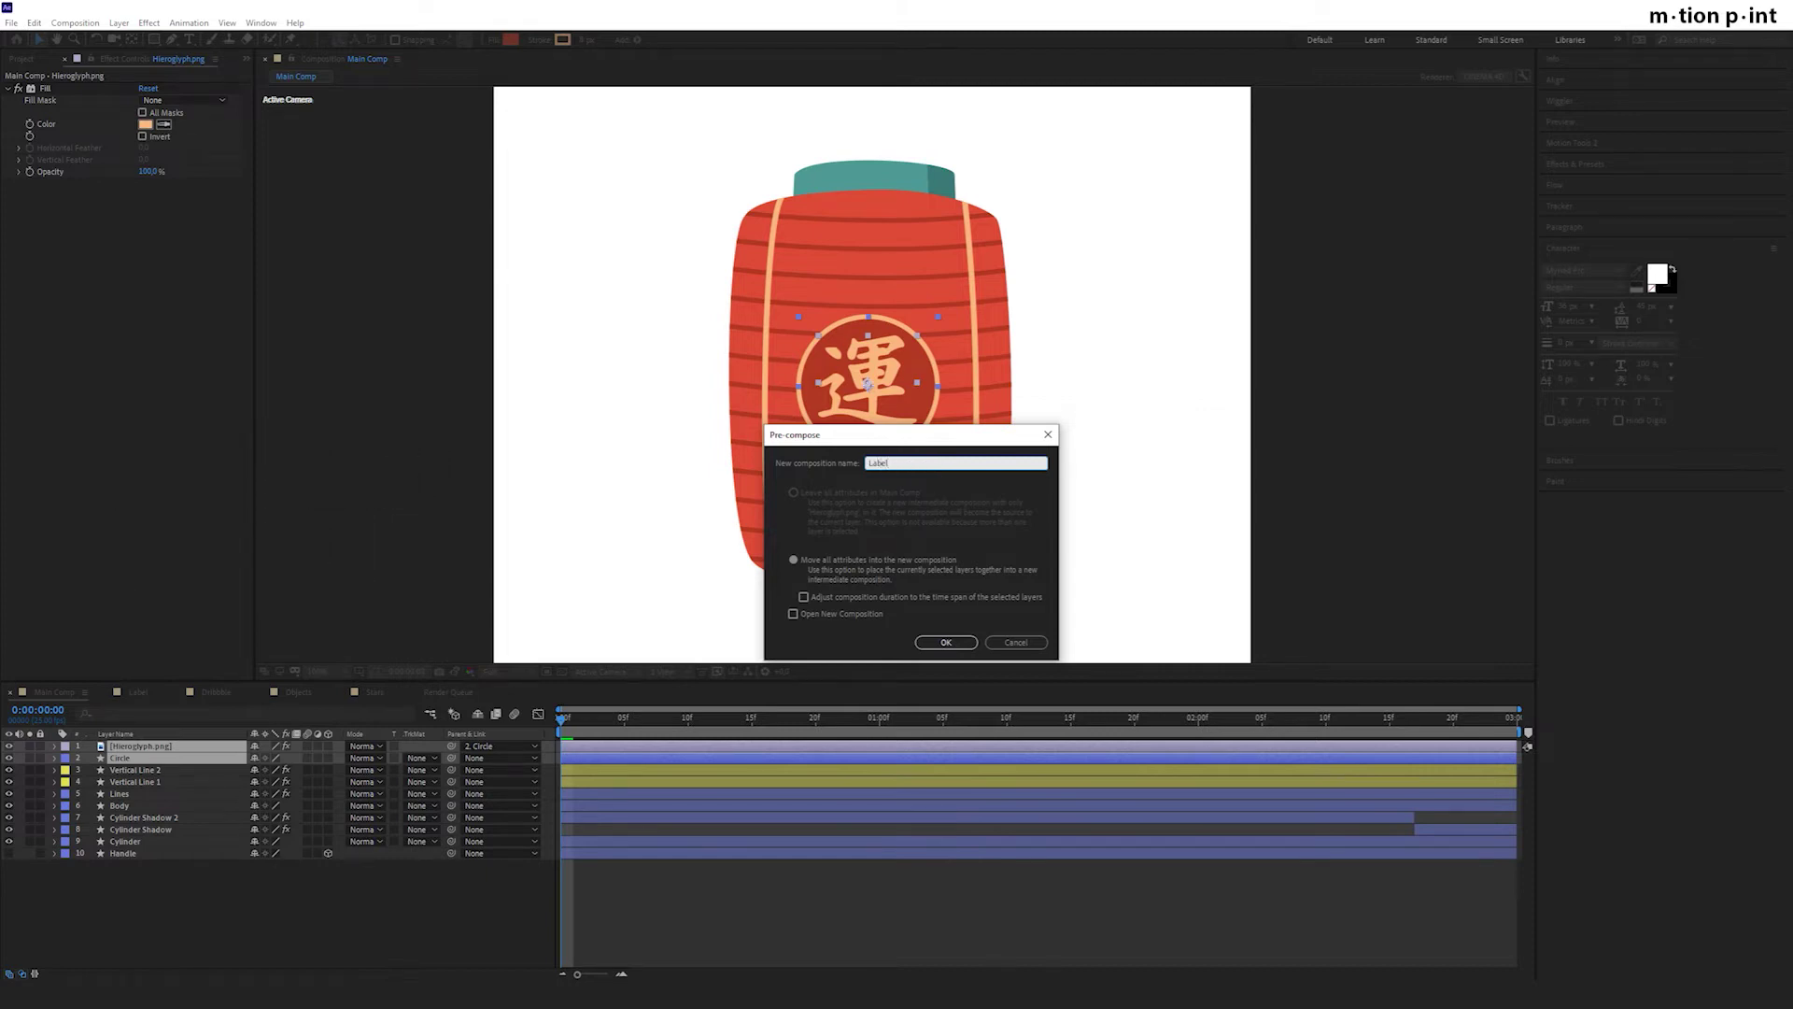
pyautogui.press('Return')
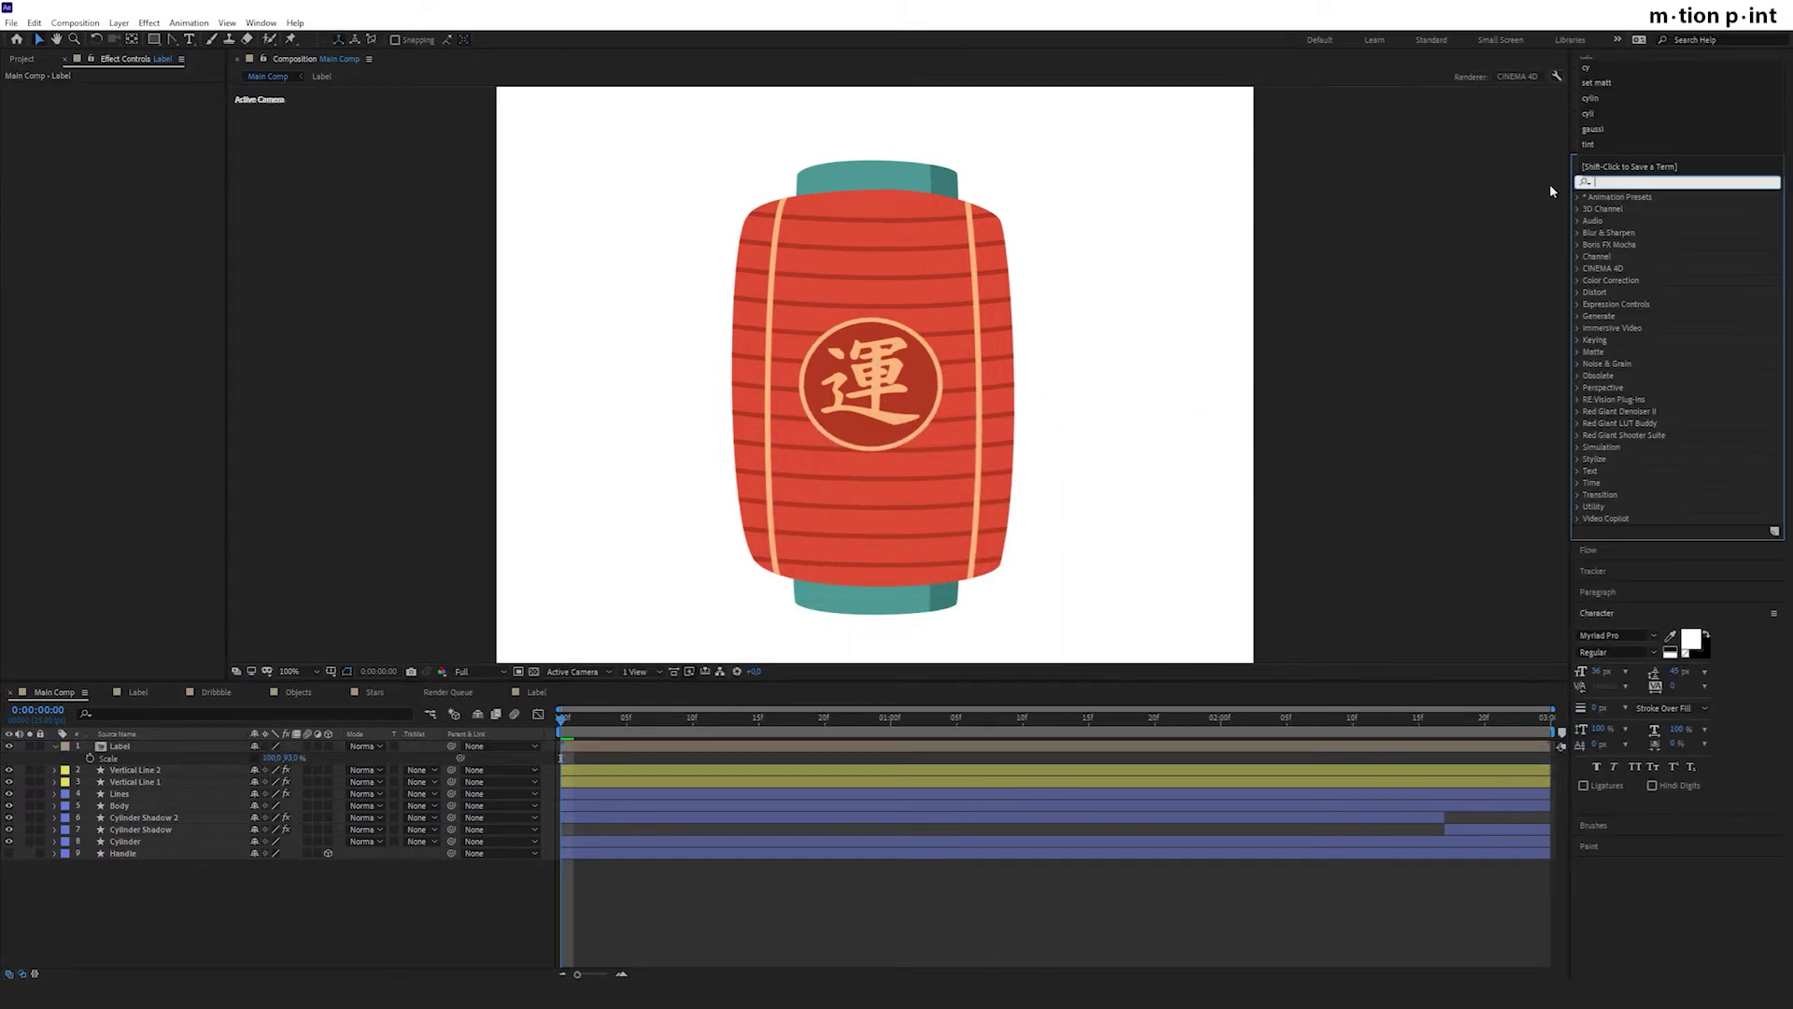
# Apply the CC Cylinder effect to the Label layer and set its Render option to Outside.
pyautogui.write('cyli')
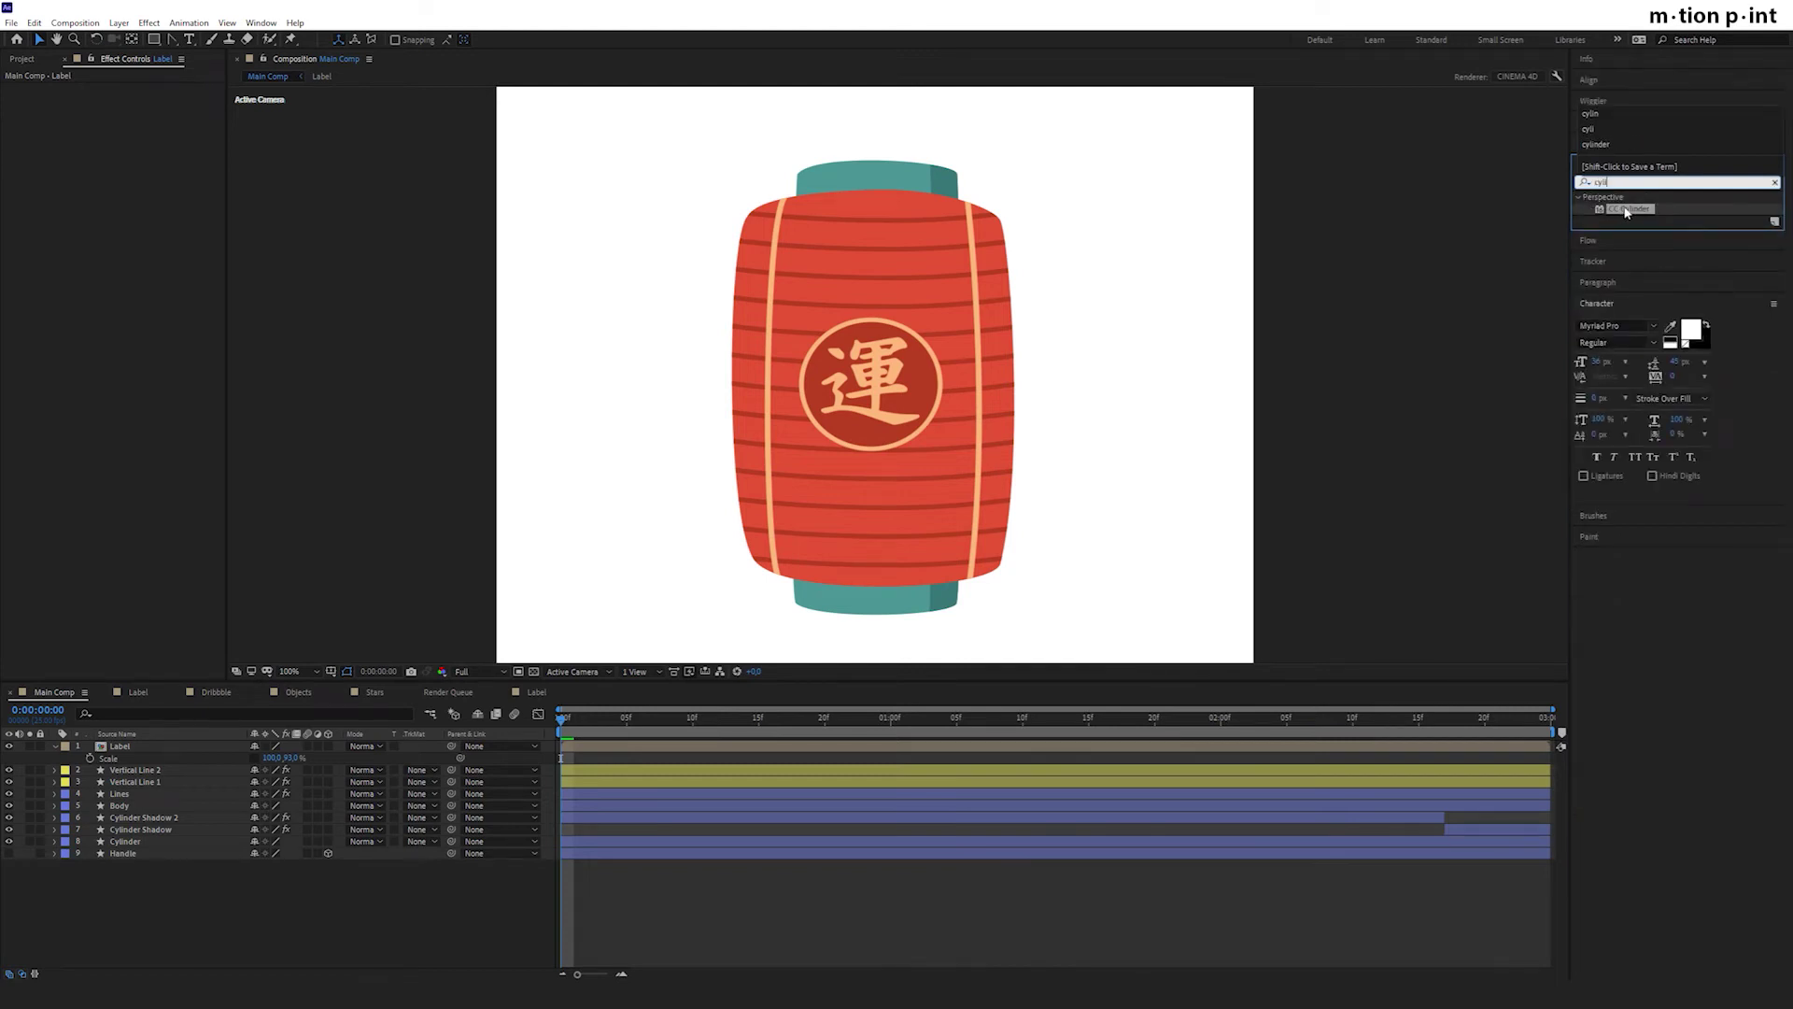
pyautogui.moveTo(1625, 213)
pyautogui.mouseDown()
pyautogui.moveTo(60, 792)
pyautogui.moveTo(128, 748)
pyautogui.mouseUp()
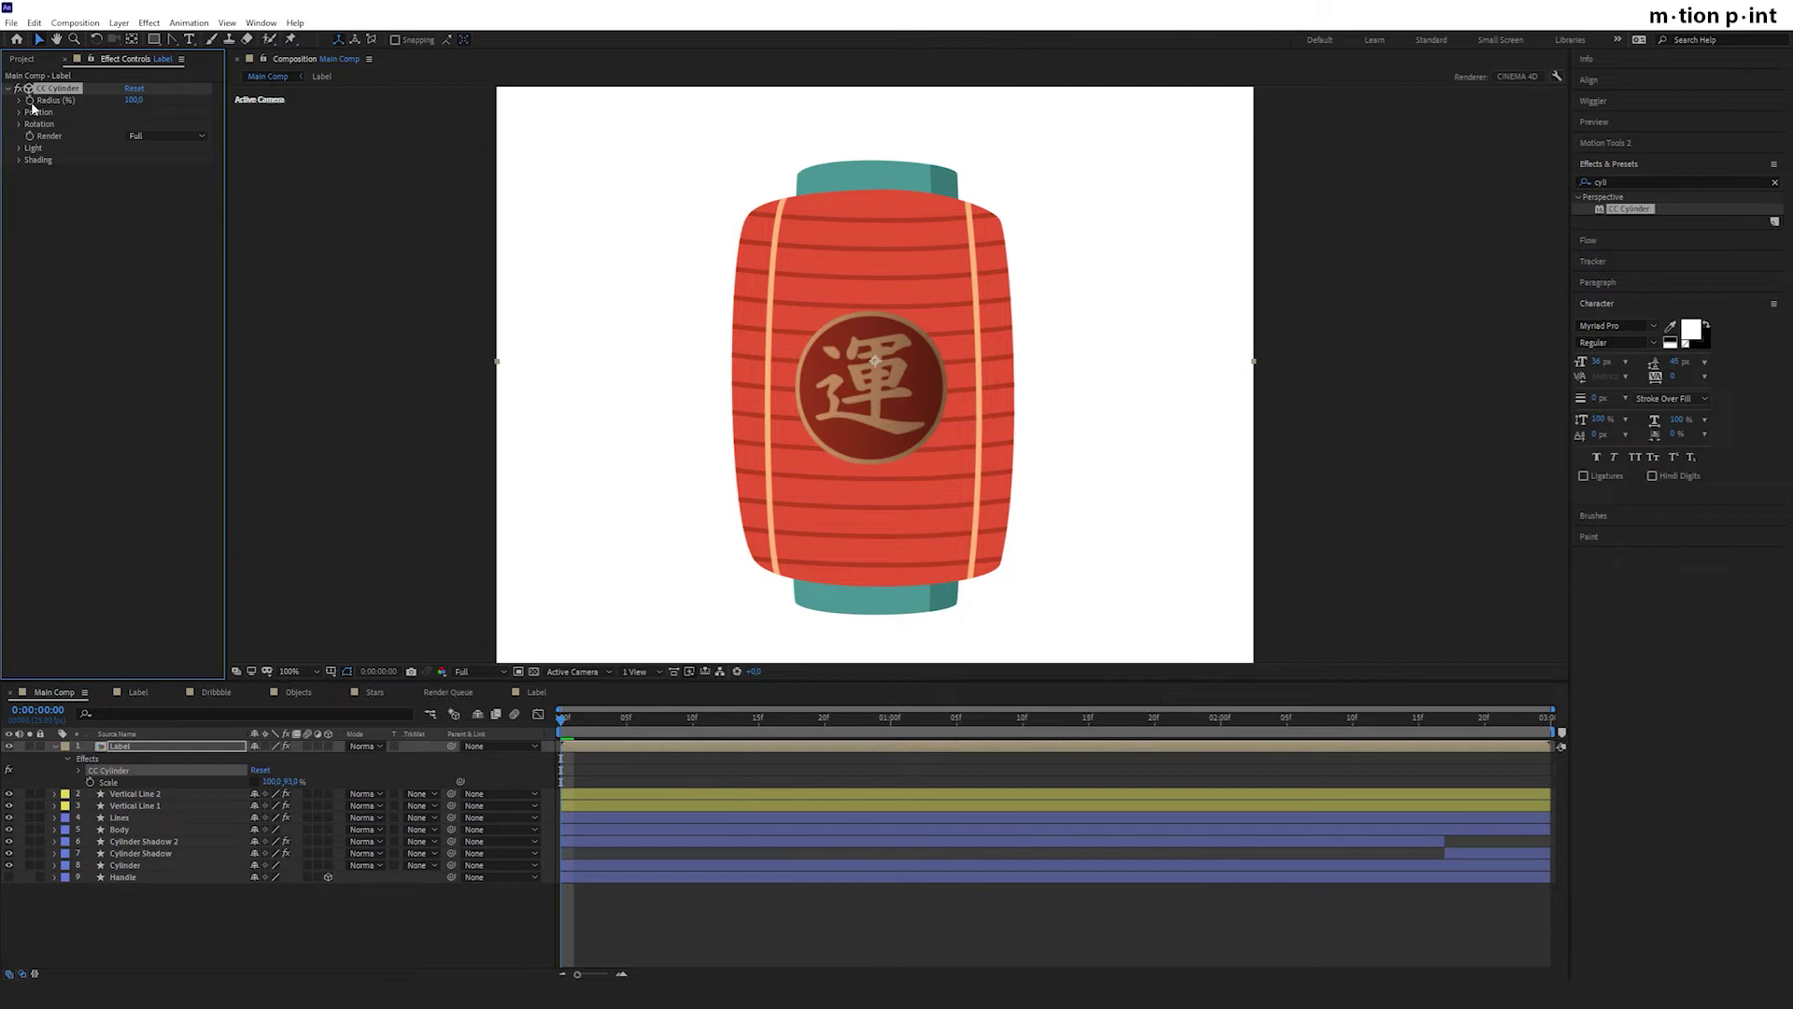
pyautogui.click(166, 136)
# Set the CC Cylinder shading to Ambient 100, Diffuse 0, Specular 100 and Roughness 0,001.
pyautogui.click(19, 161)
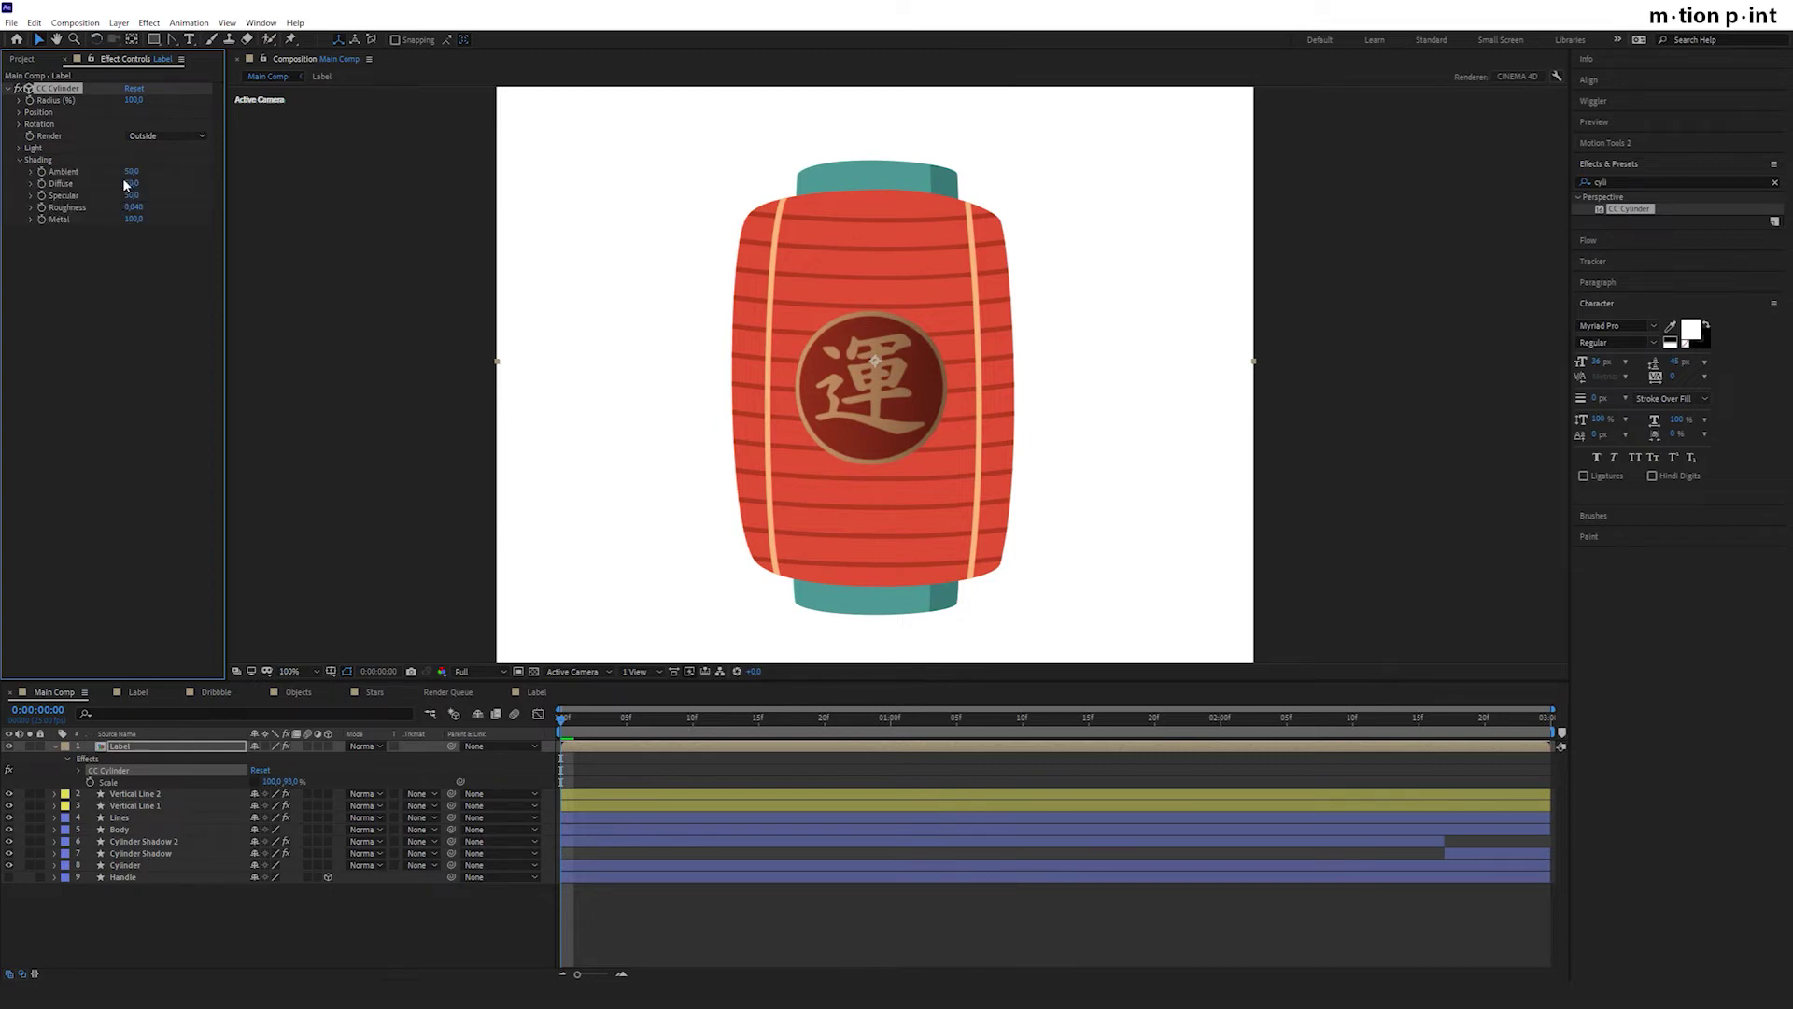
pyautogui.click(131, 172)
pyautogui.write('100')
pyautogui.press('Return')
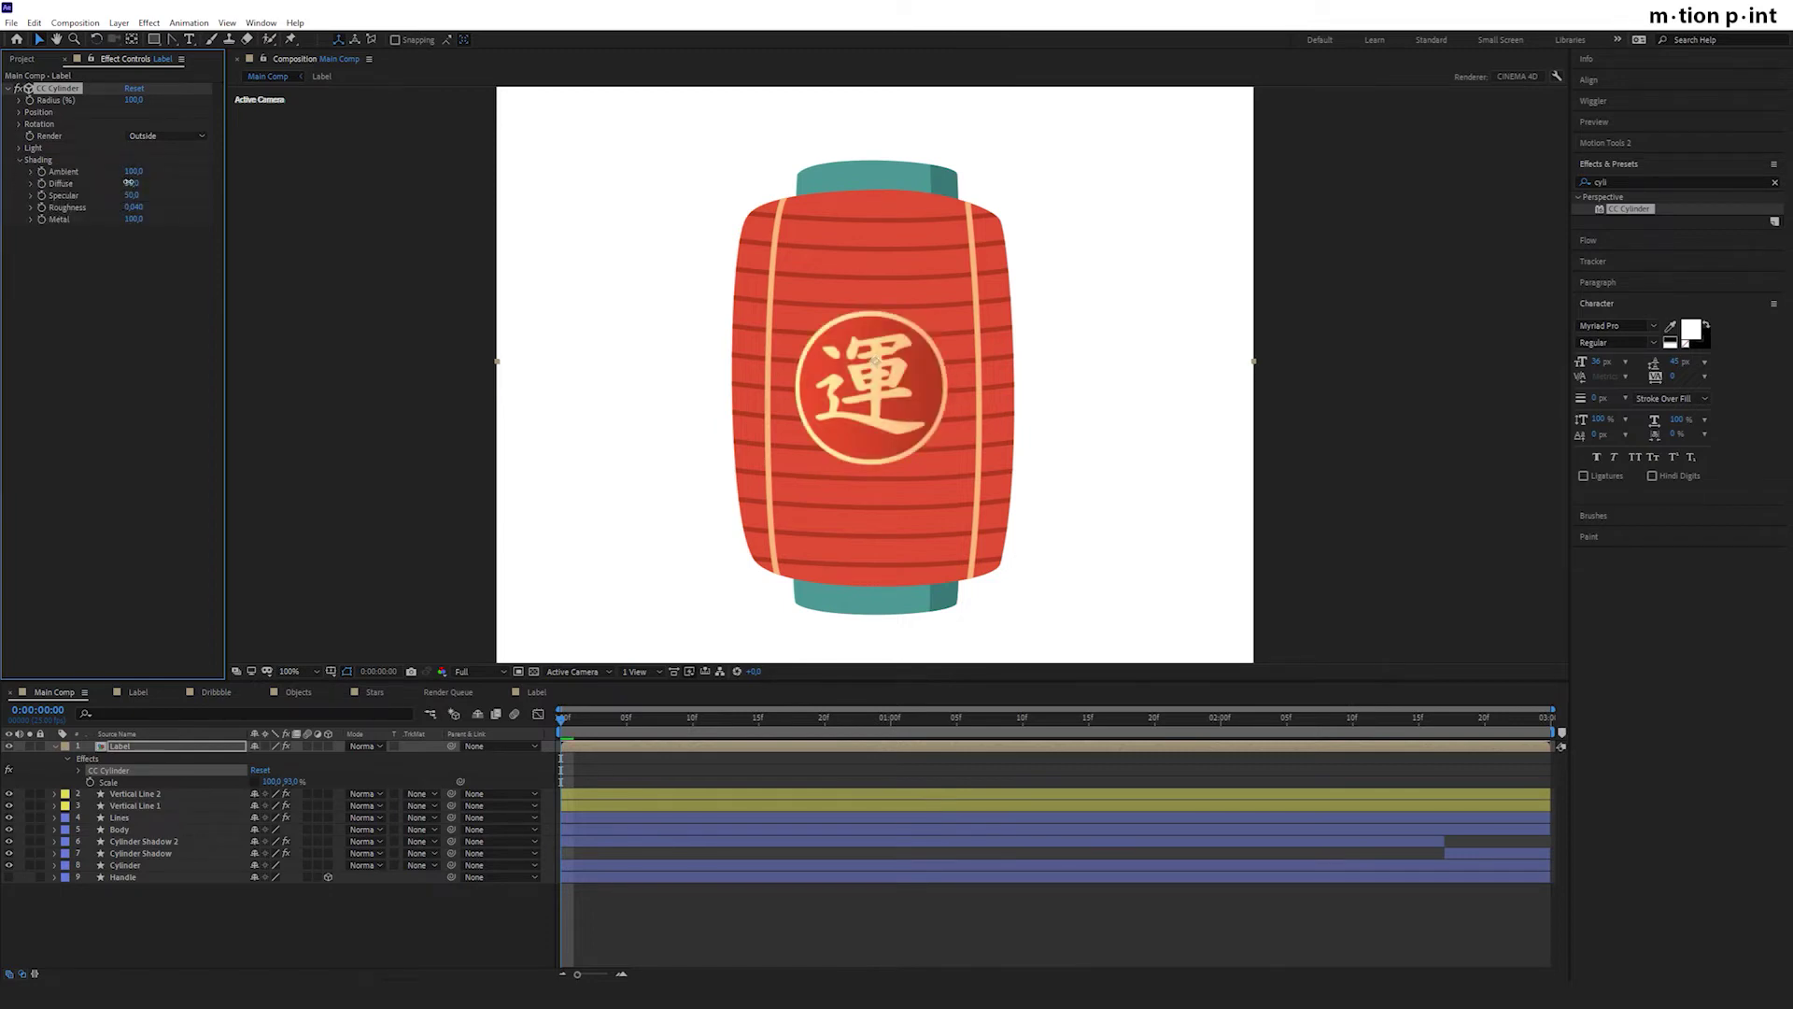
pyautogui.click(131, 183)
pyautogui.write('0')
pyautogui.press('Return')
pyautogui.moveTo(129, 193); pyautogui.dragTo(207, 191)
pyautogui.click(133, 207)
pyautogui.write('0,001')
pyautogui.press('Return')
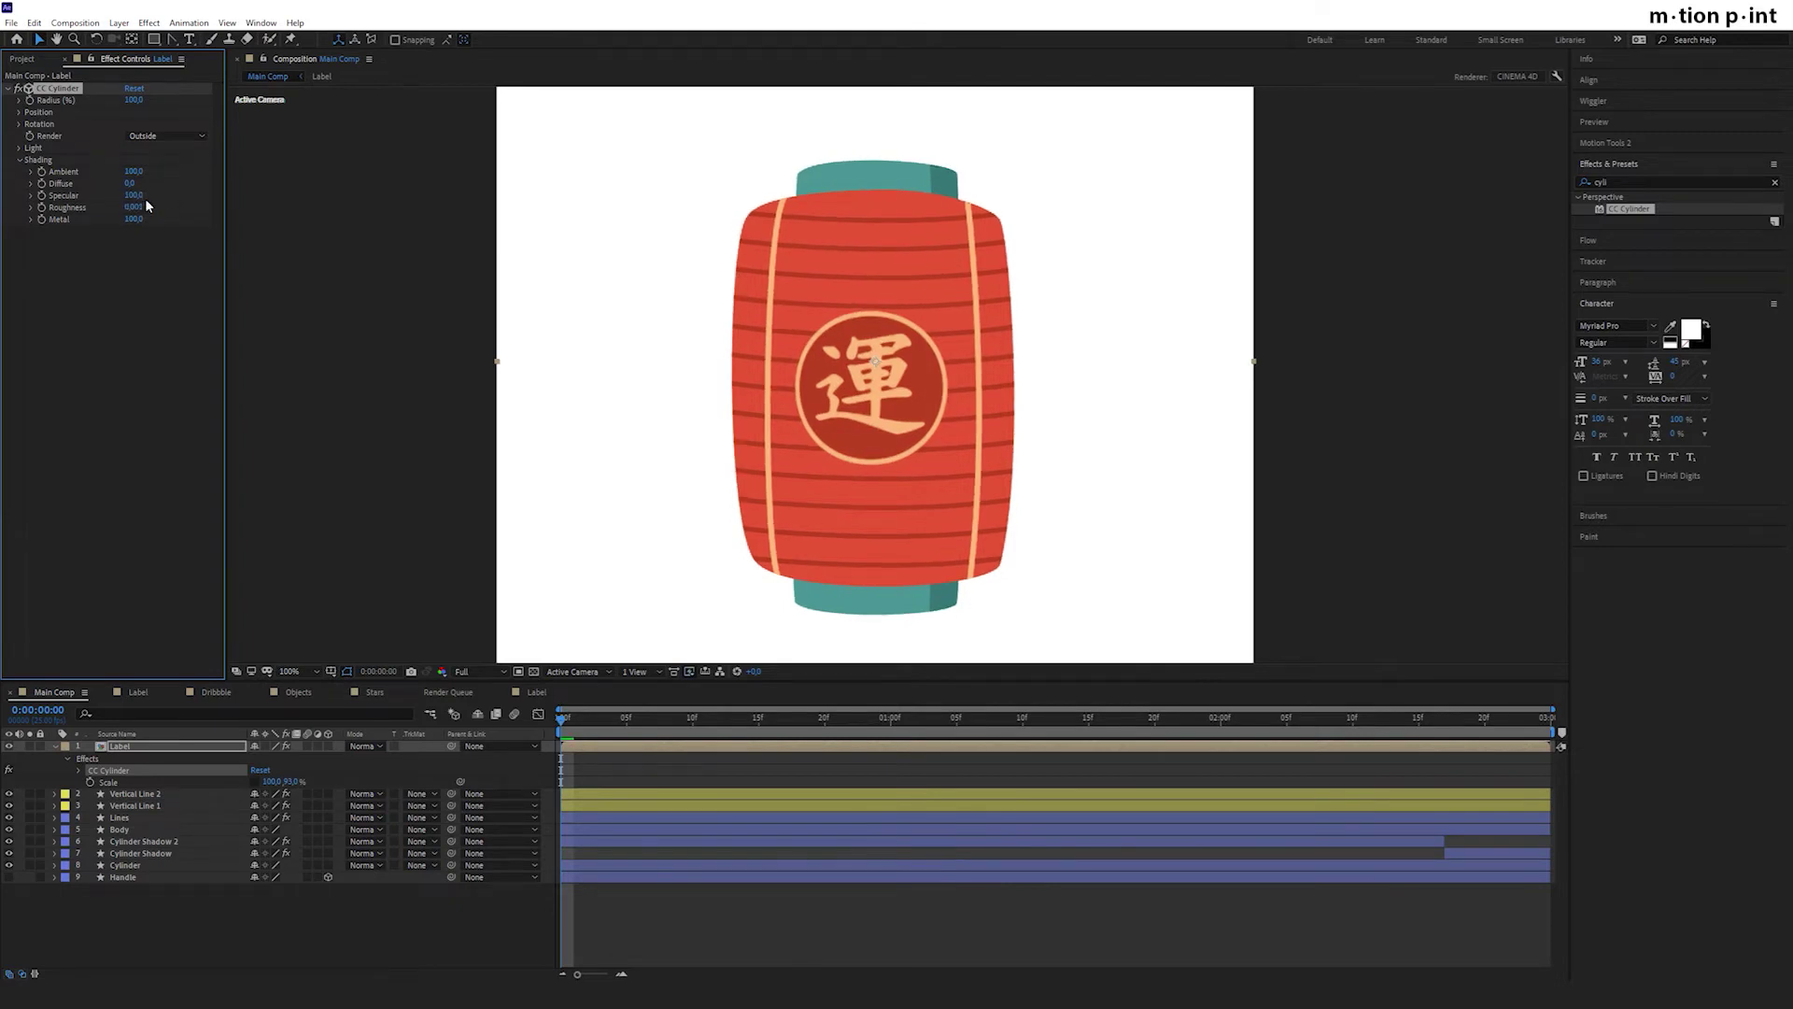
# Add keyframes at the composition's start for the Label layer's cylinder Radius, Position X, Rotation Y and layer Scale, and show all keyframed properties.
pyautogui.click(19, 112)
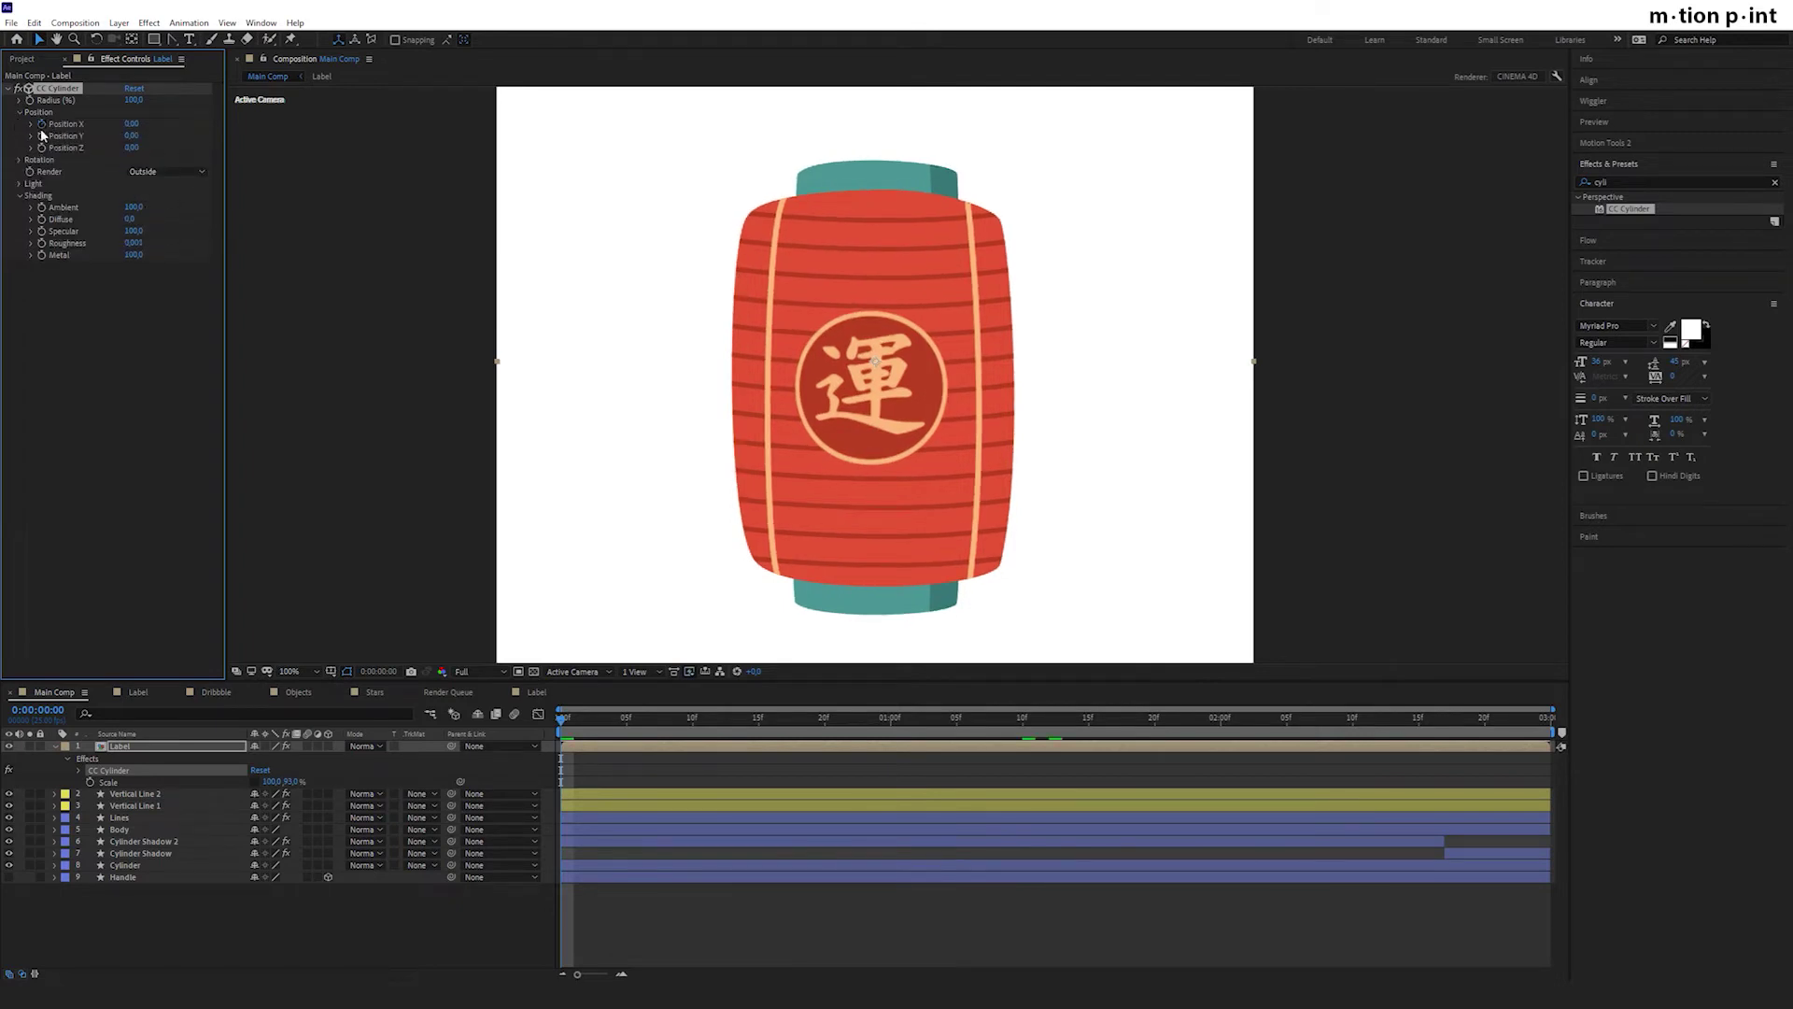
pyautogui.click(20, 160)
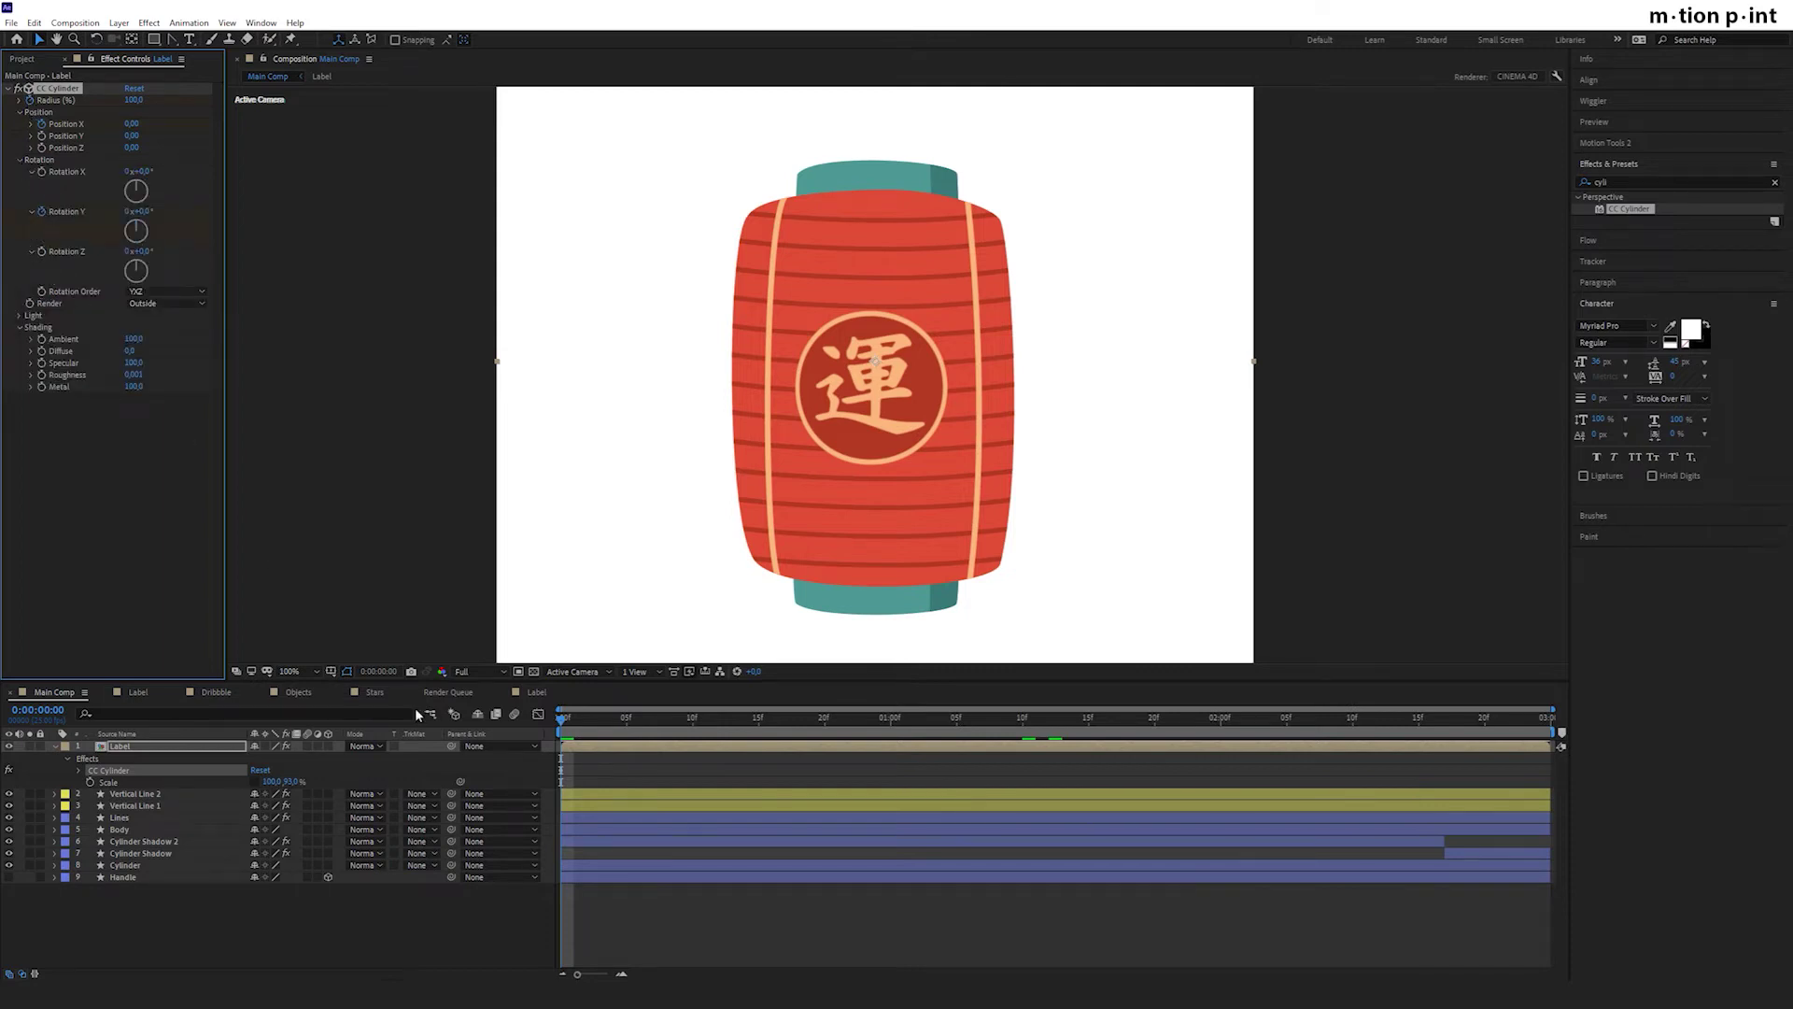
pyautogui.press('s')
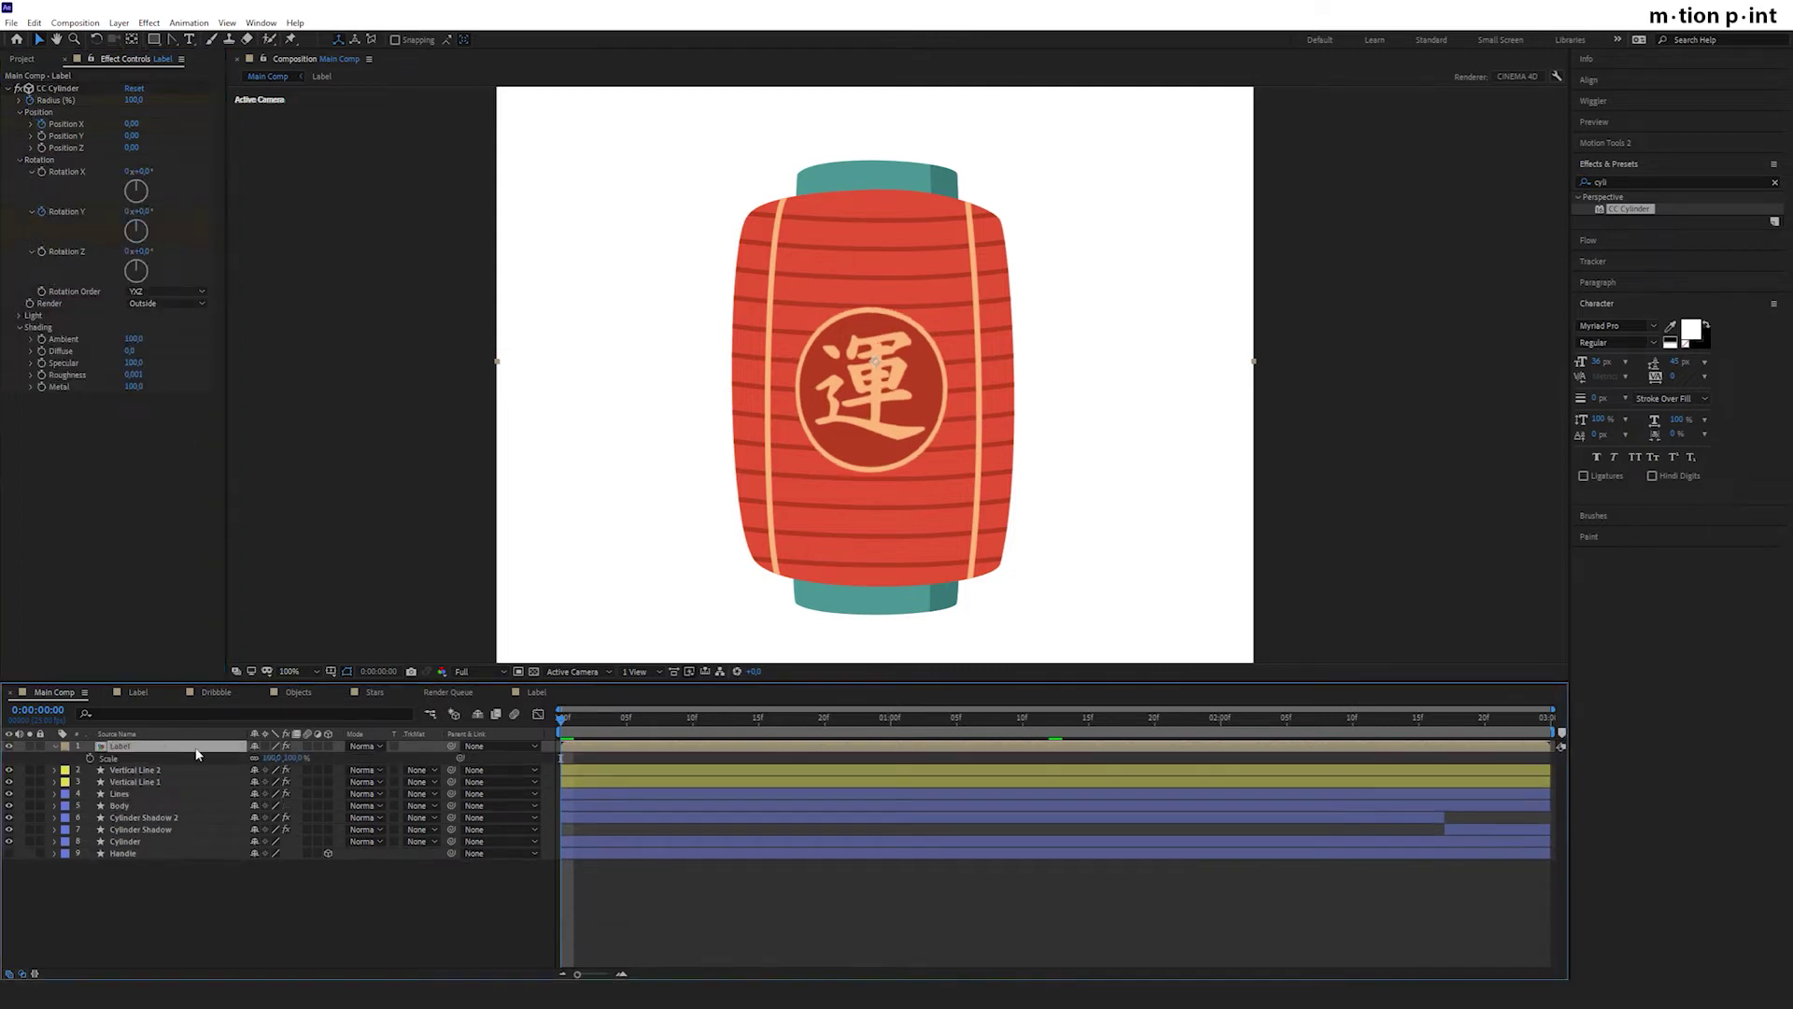
pyautogui.click(88, 758)
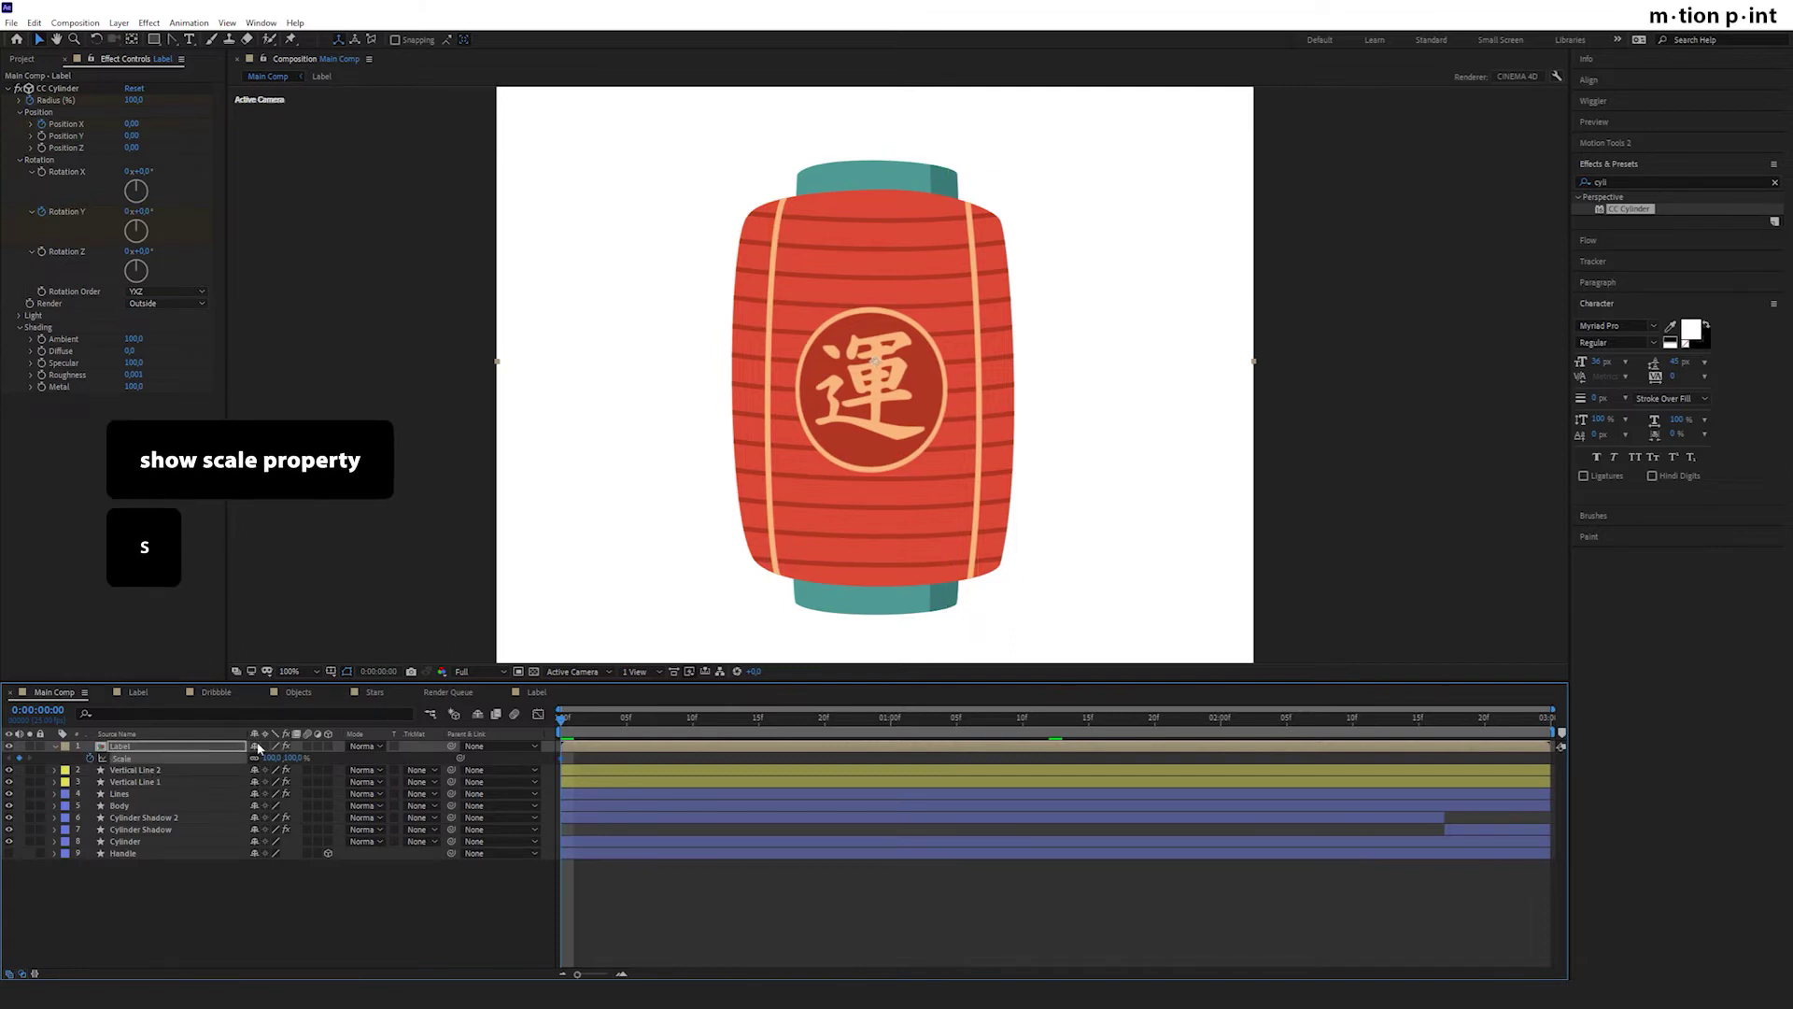
pyautogui.press('u')
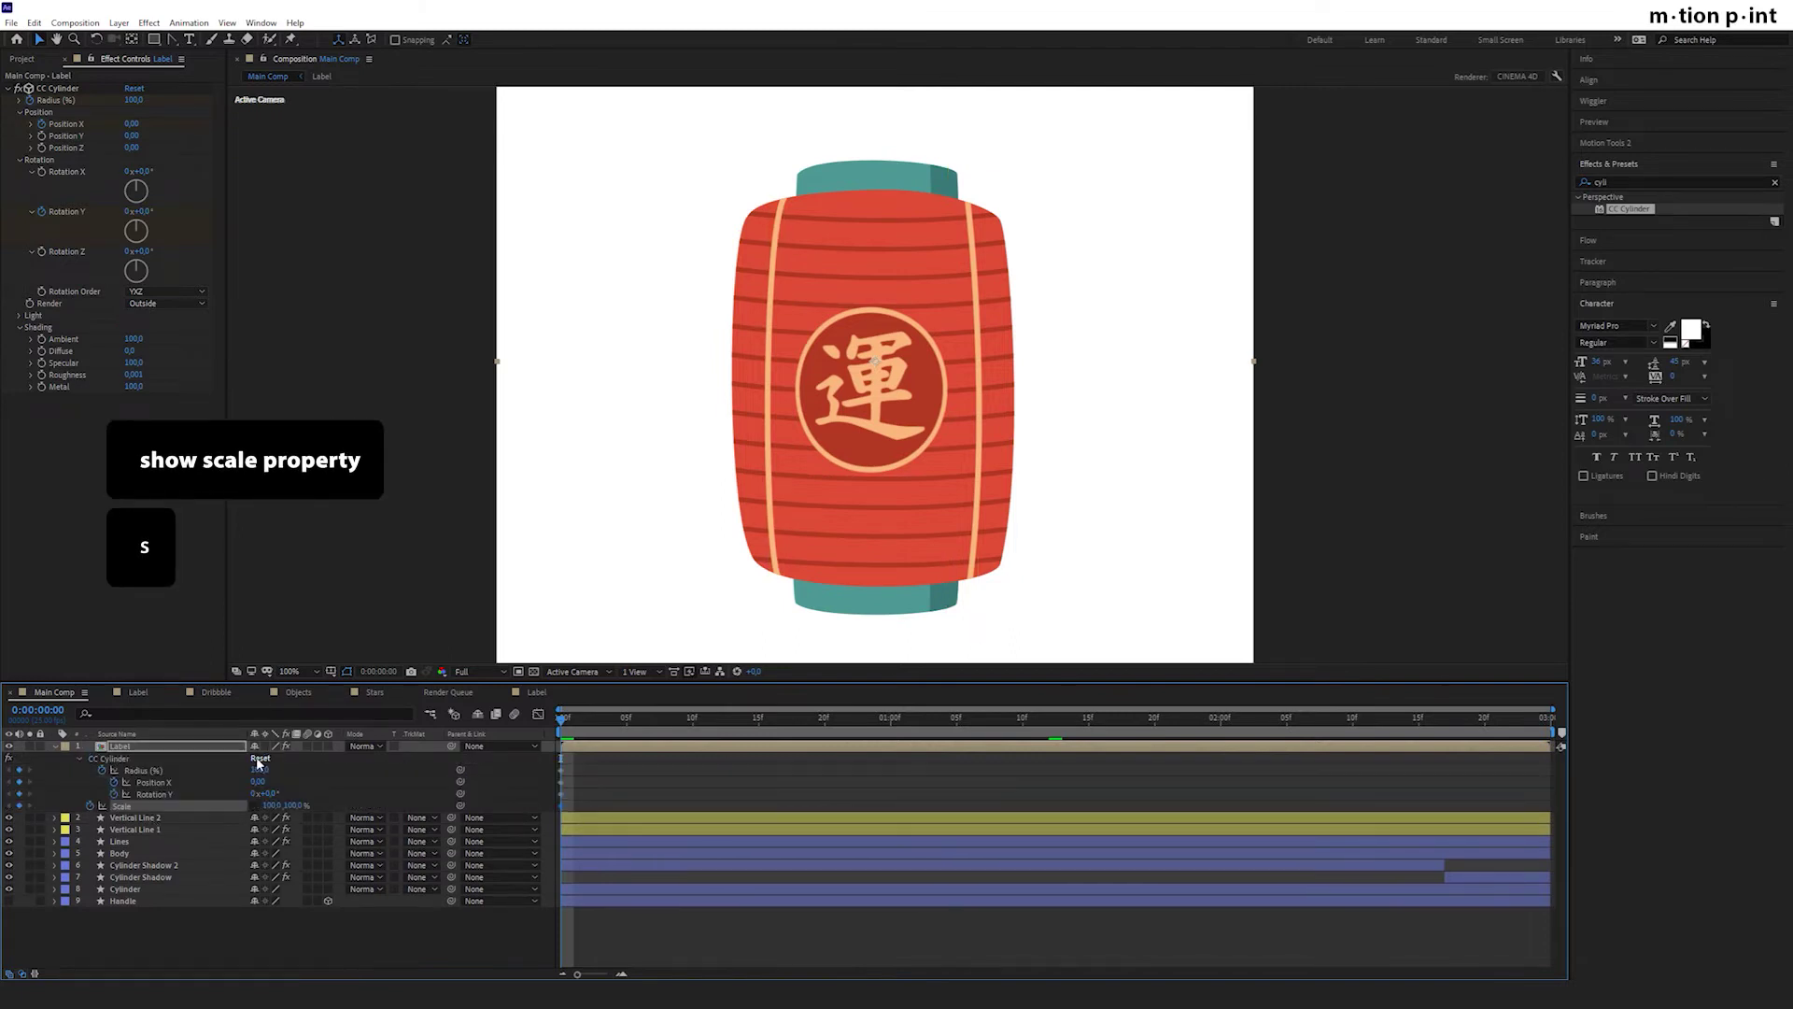
# Set the Label layer's vertical Scale to 93% and copy its four start keyframes to 0:00:01:12.
pyautogui.click(295, 805)
pyautogui.press('Return')
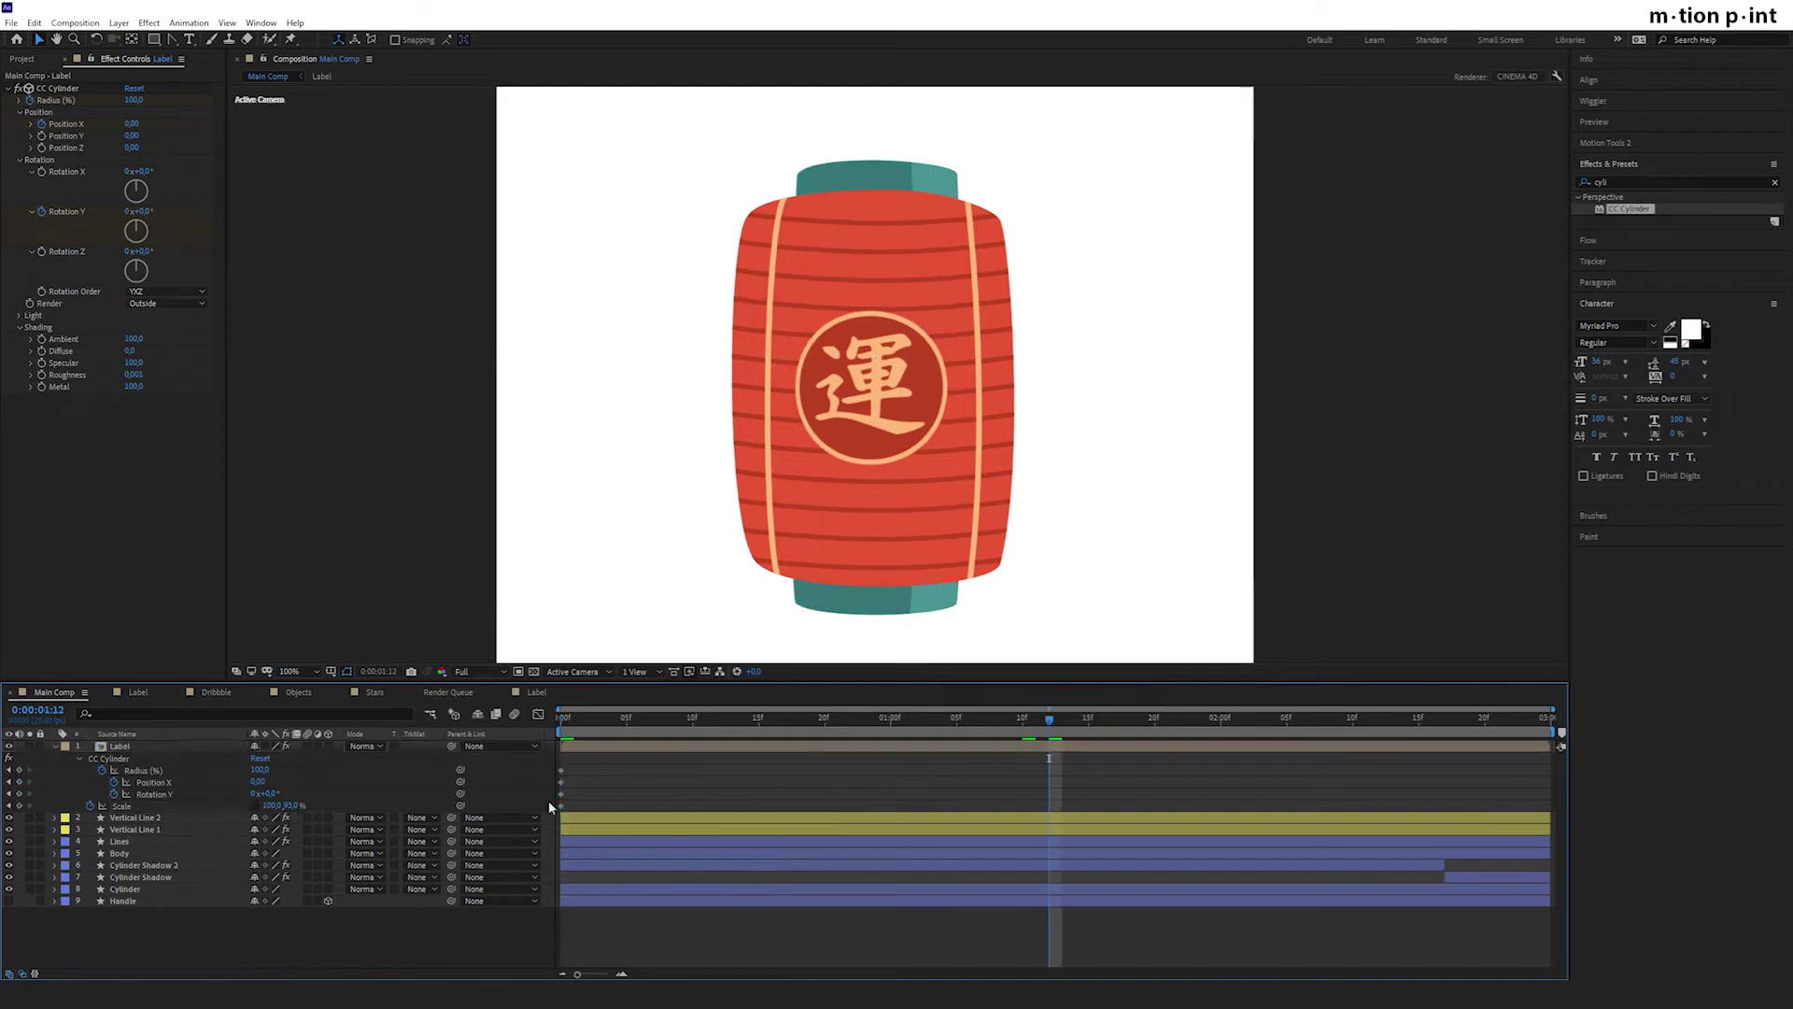
pyautogui.moveTo(547, 805); pyautogui.dragTo(1045, 775)
pyautogui.press('Home')
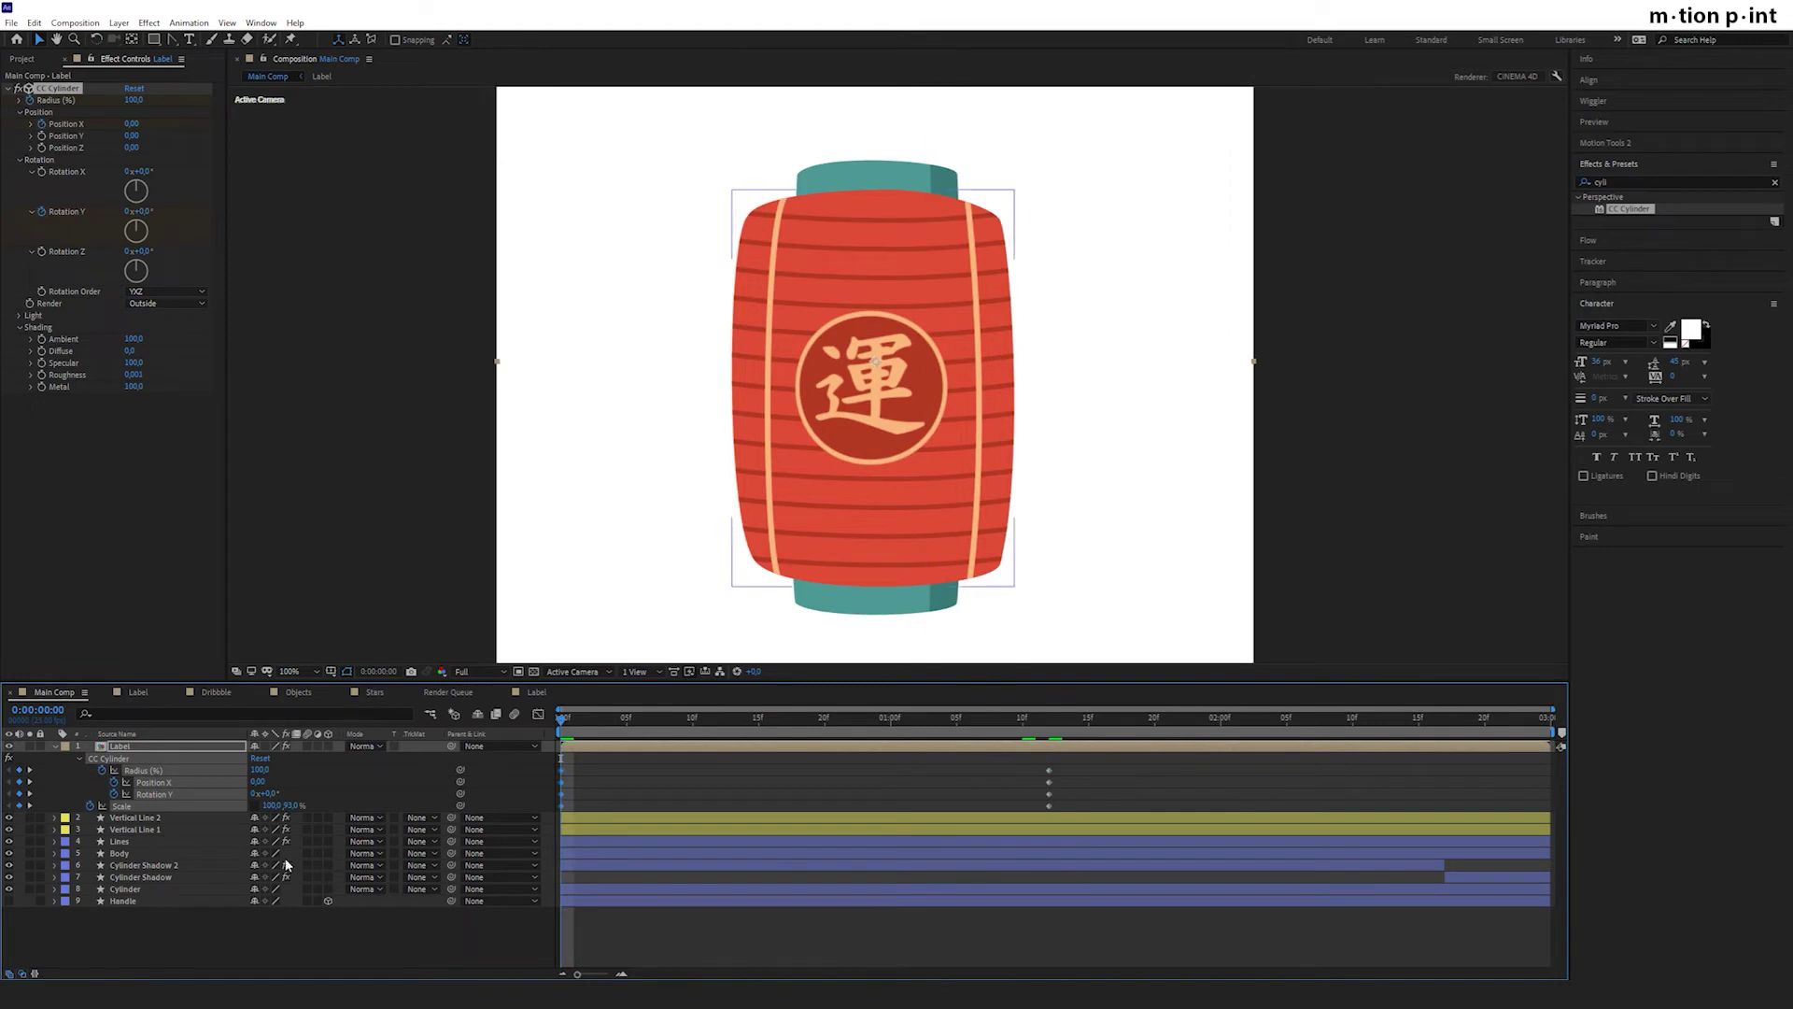
pyautogui.click(284, 951)
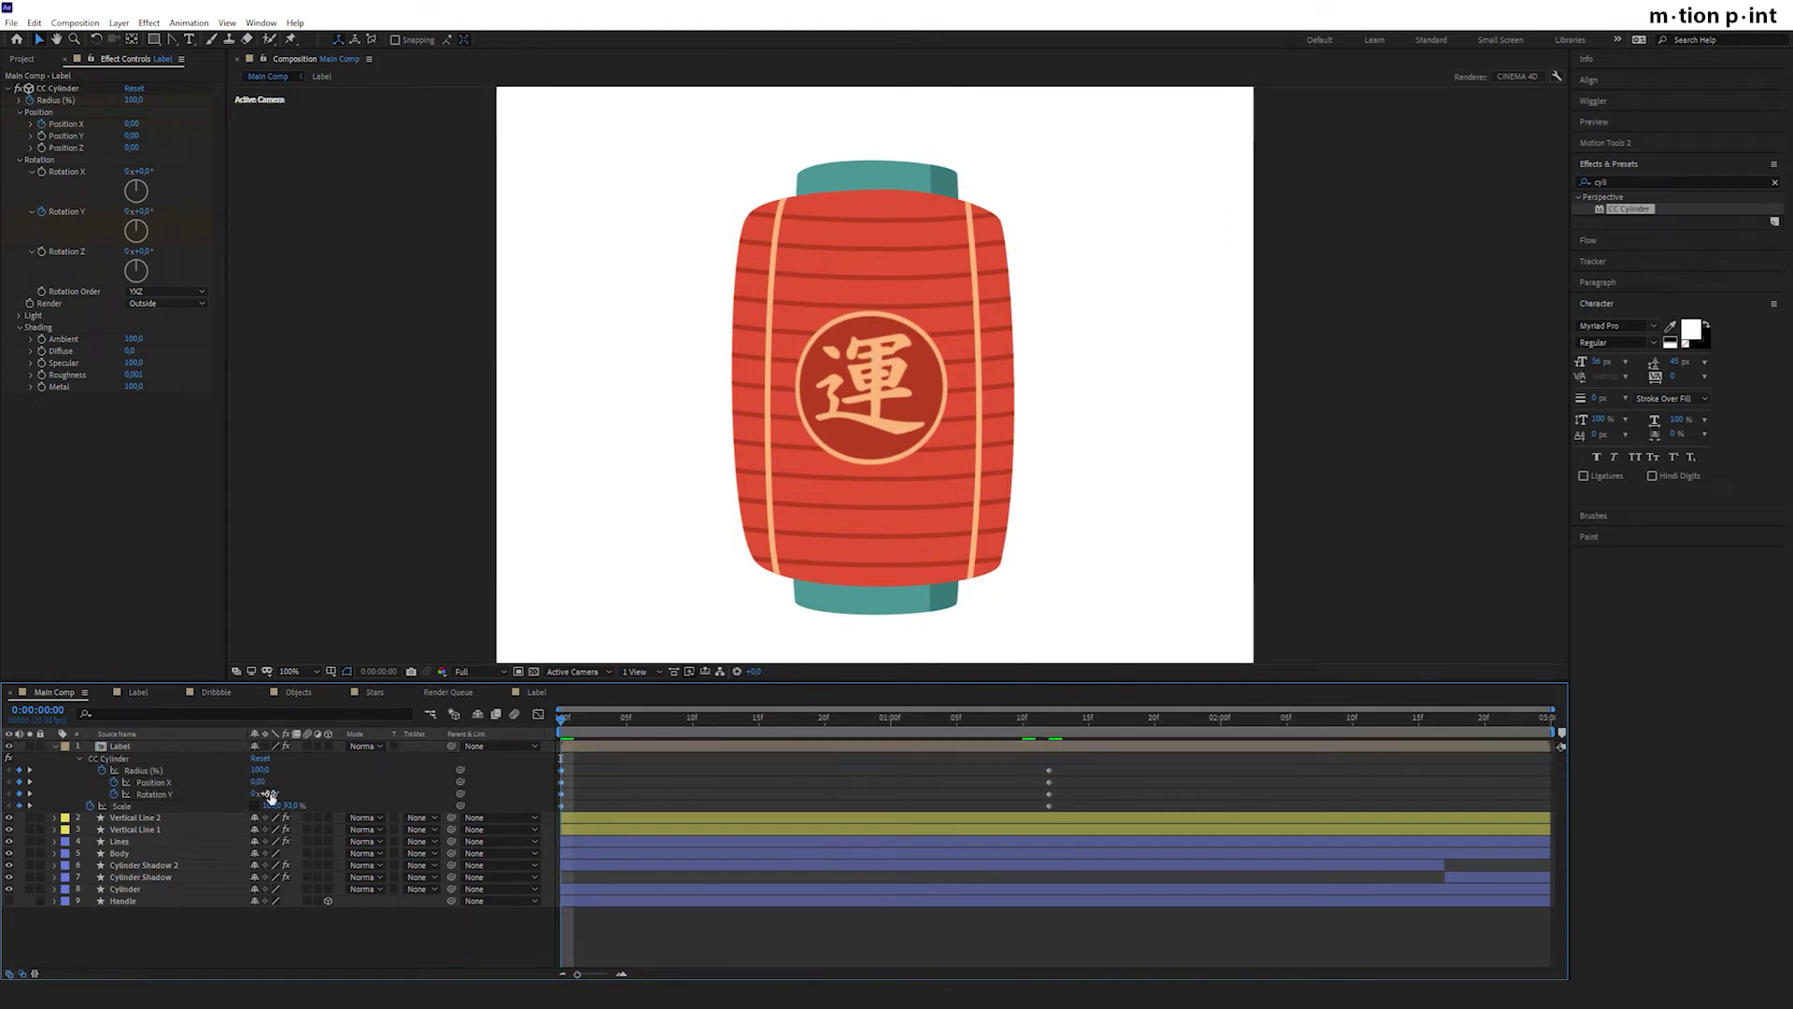
# At the composition's start, set the cylinder's Rotation Y to -100° and Position X to 25.
pyautogui.moveTo(271, 795); pyautogui.dragTo(192, 792)
pyautogui.click(258, 782)
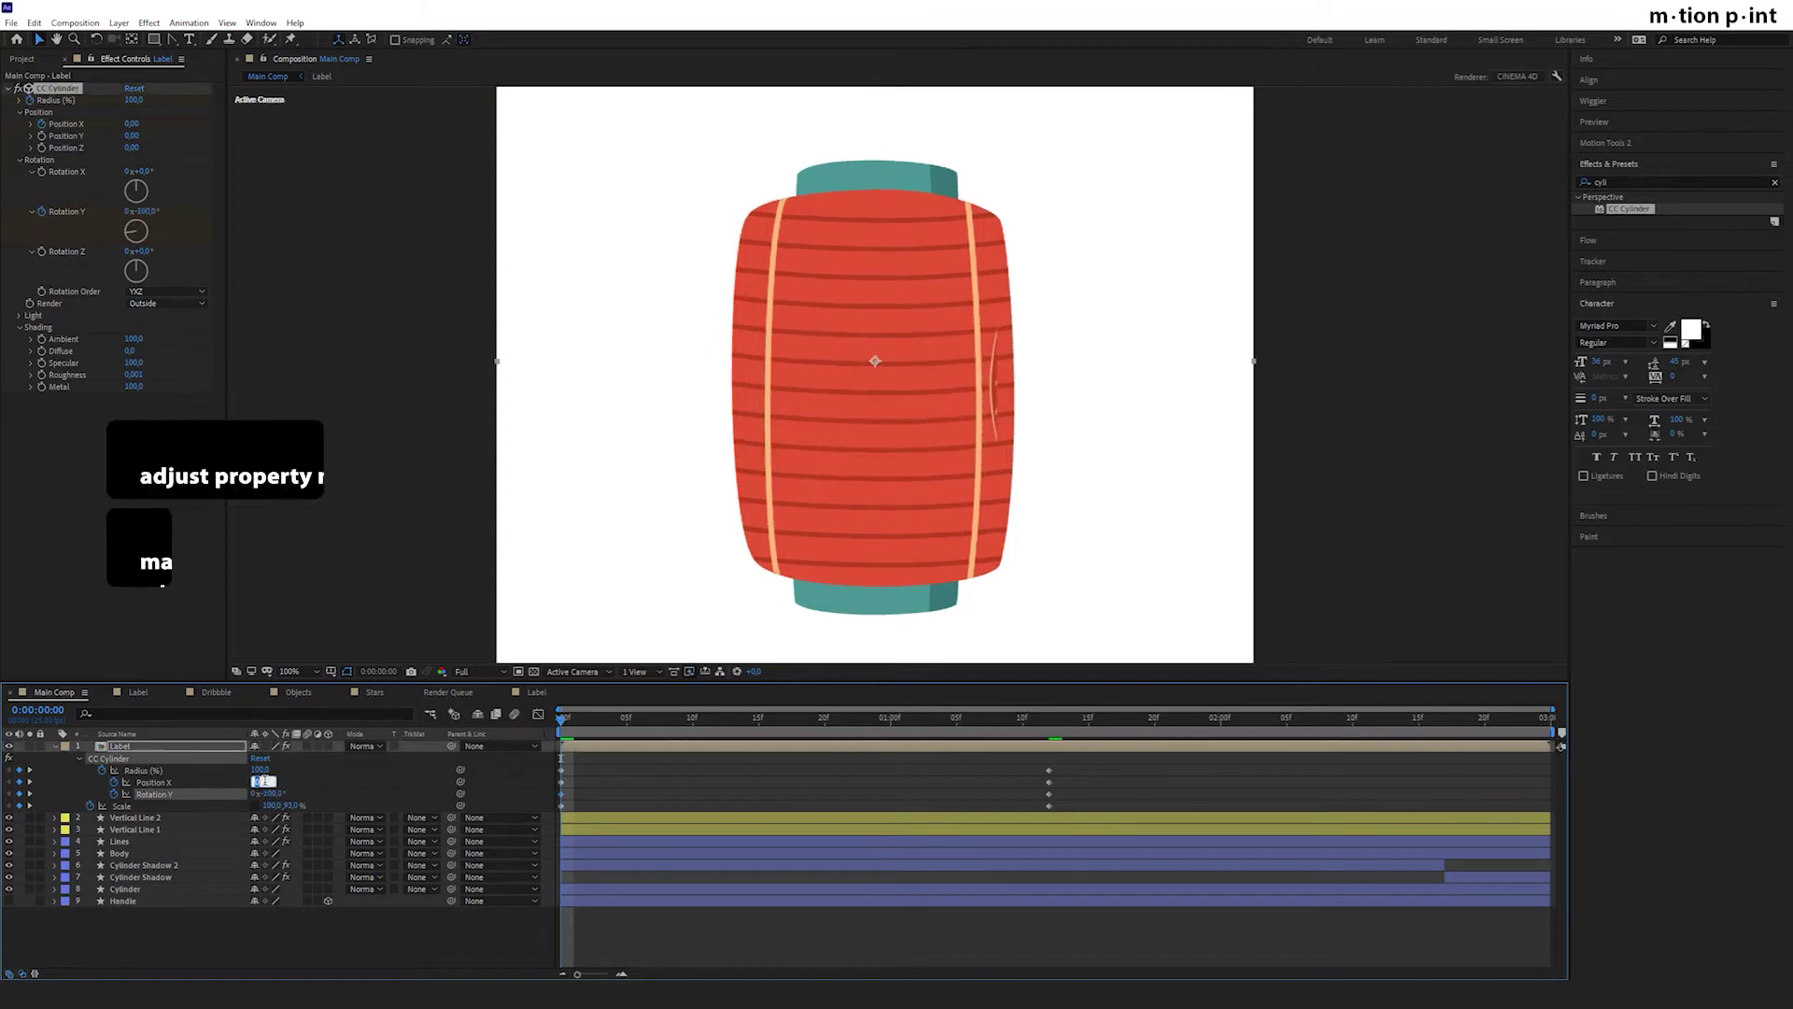
pyautogui.hotkey('shift', 'Up')
pyautogui.hotkey('shift', 'Up')
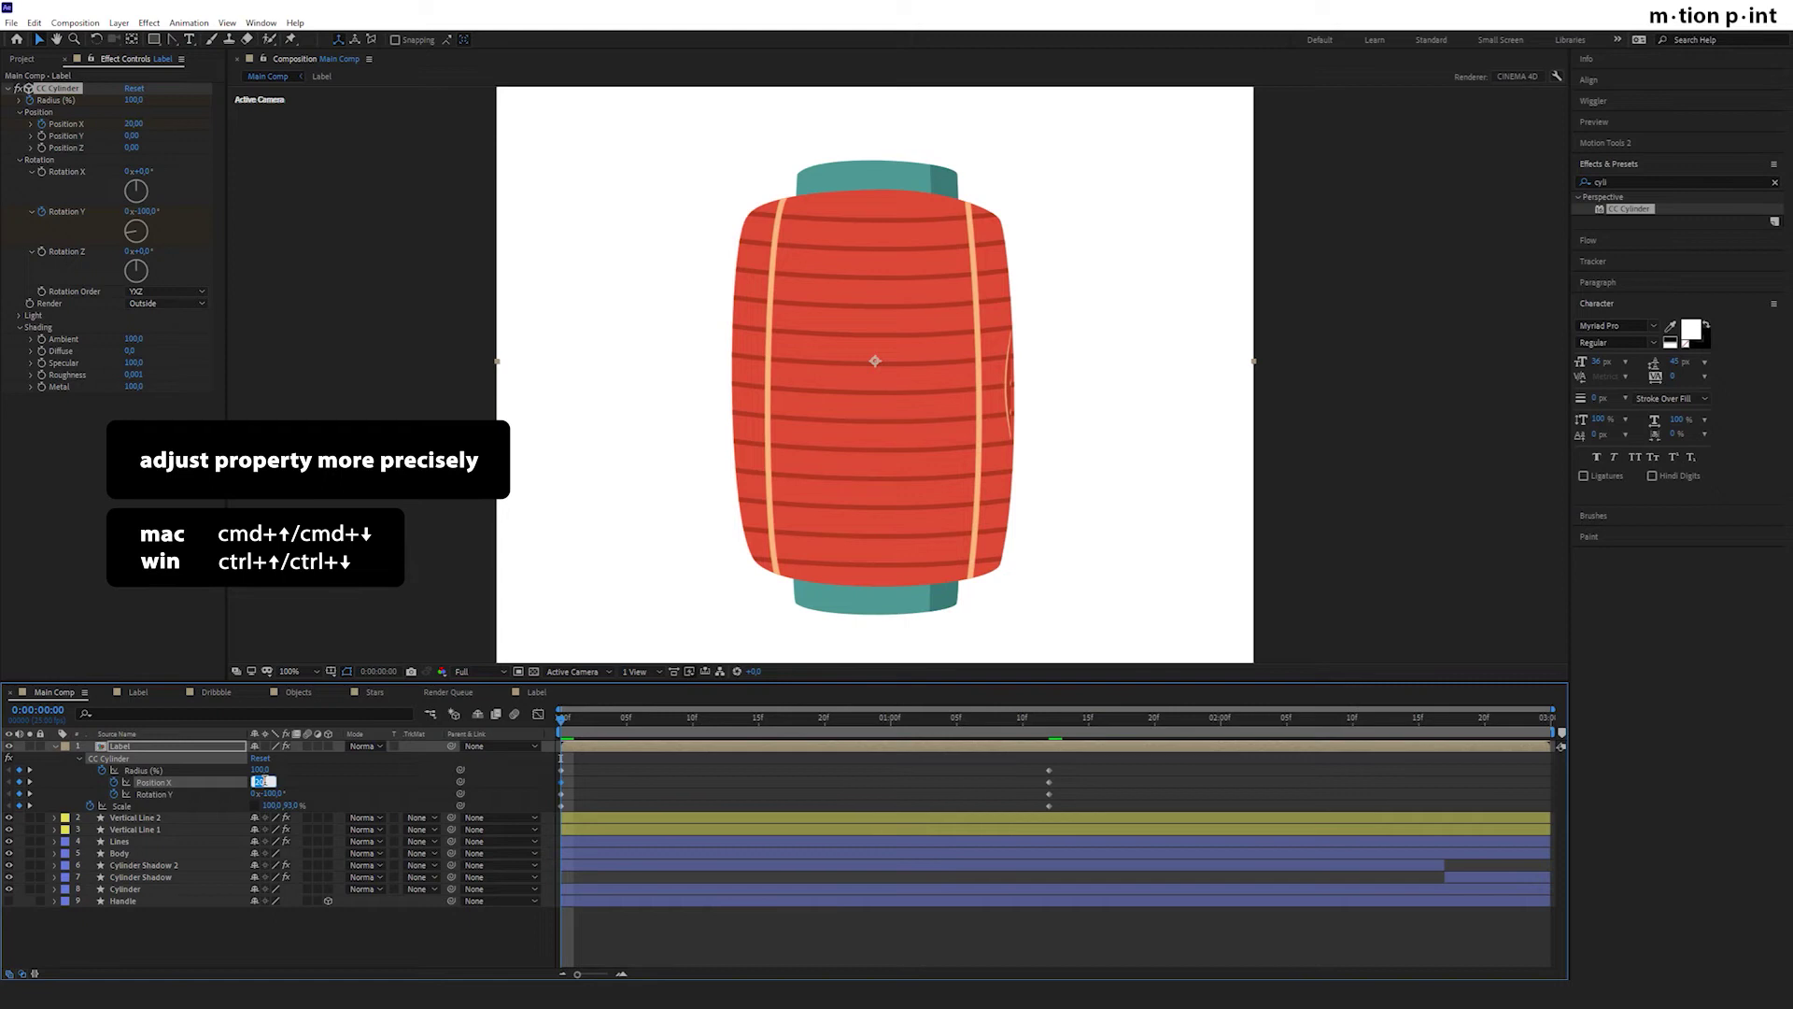
pyautogui.press('Up')
pyautogui.press('Up')
pyautogui.press('Up')
pyautogui.press('Up')
pyautogui.press('Up')
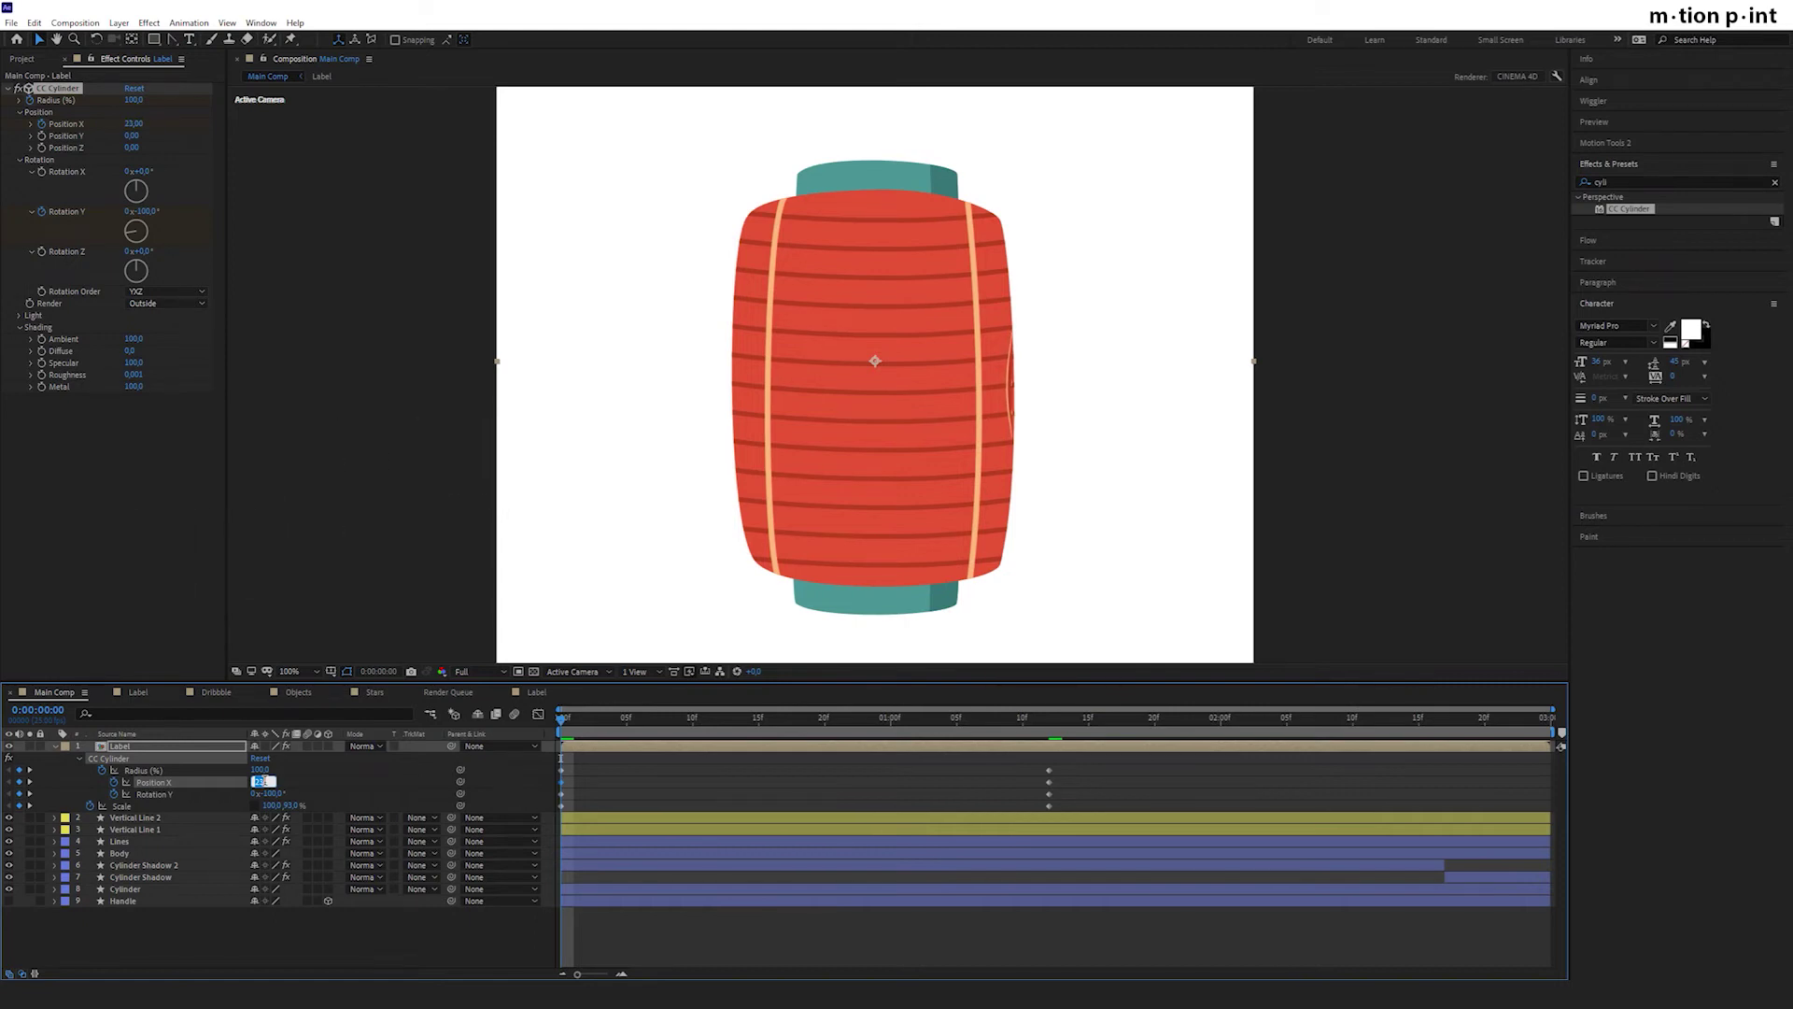
pyautogui.click(320, 785)
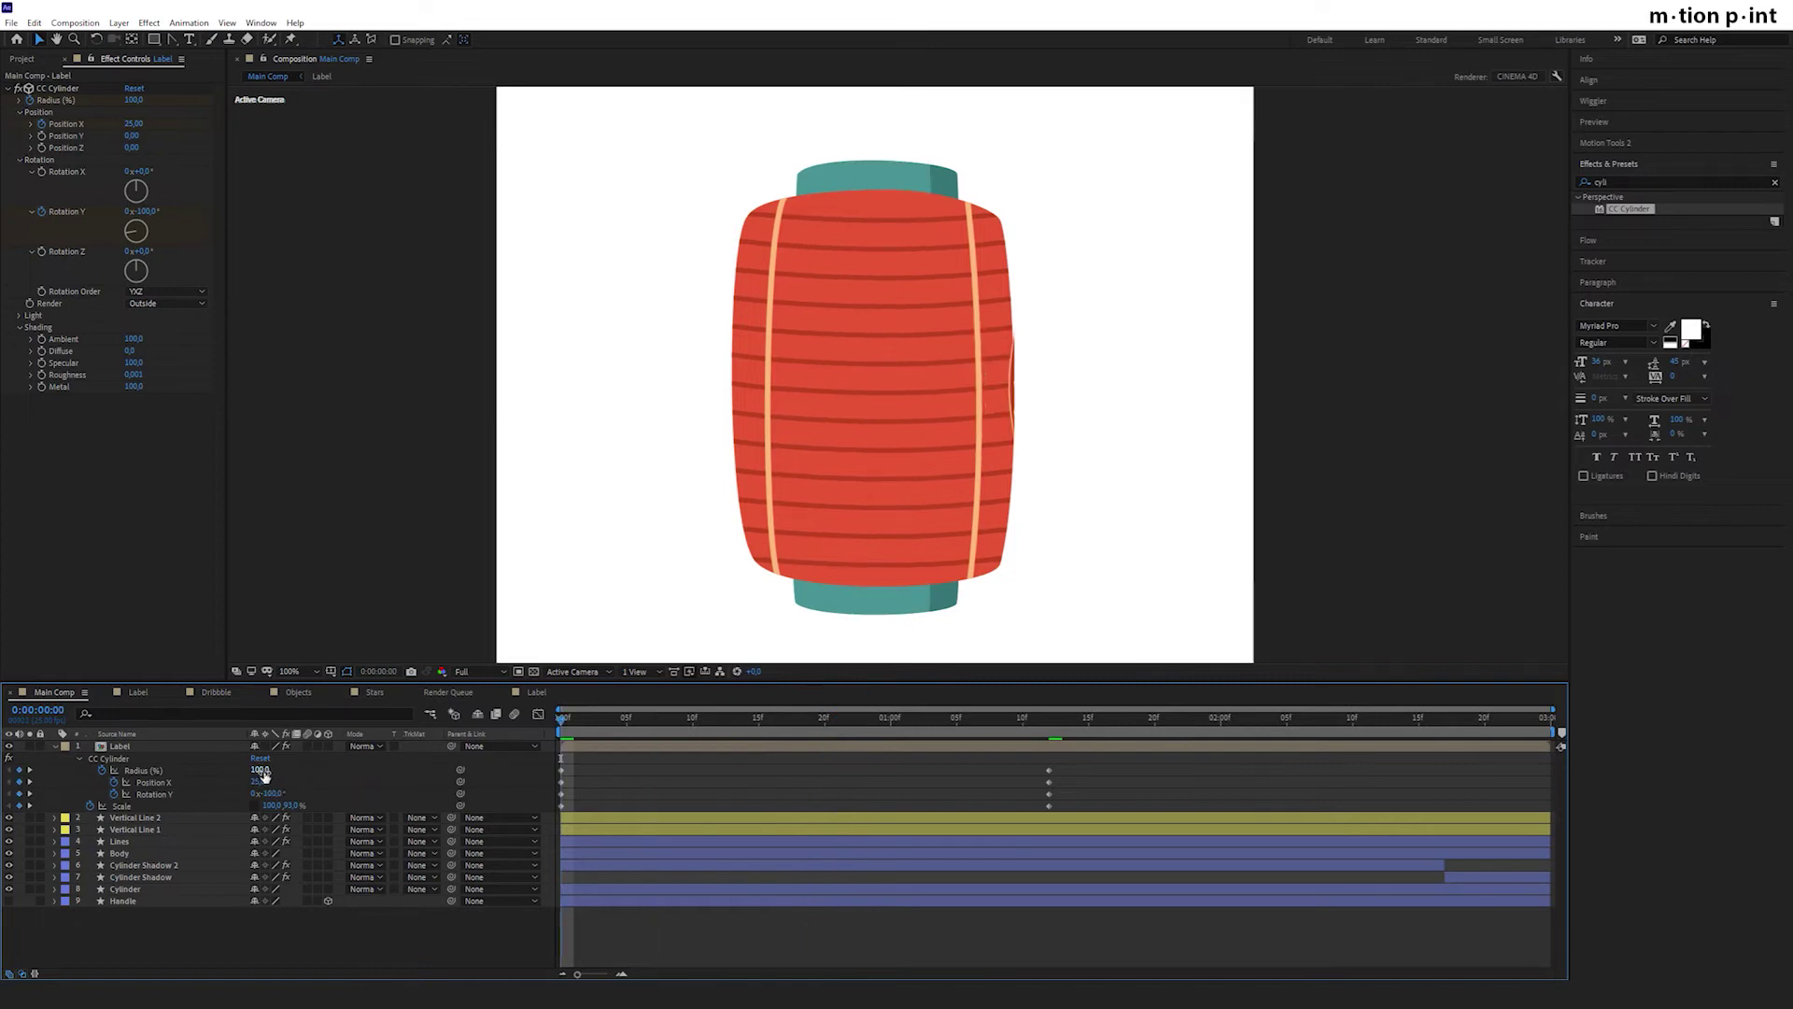
# In the start keyframes, set the Label layer's vertical Scale to 100% and the cylinder's Radius to 120%.
pyautogui.click(293, 805)
pyautogui.write('100')
pyautogui.press('Return')
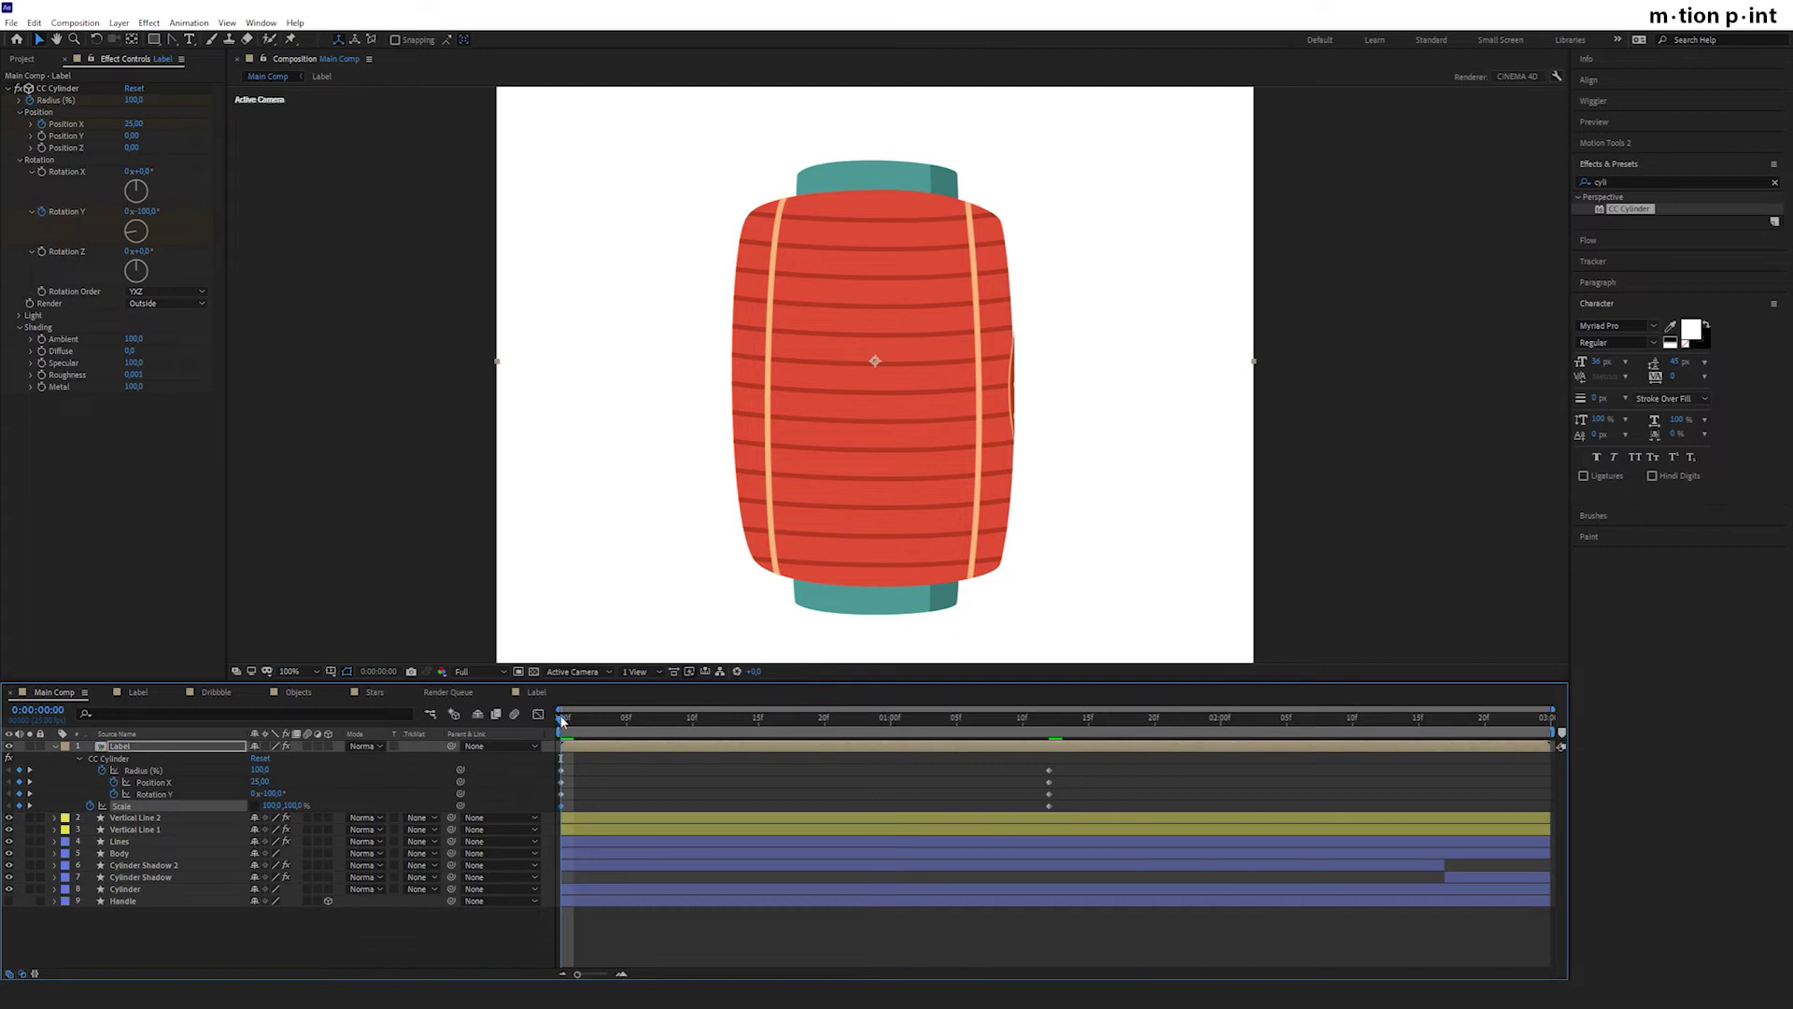
pyautogui.moveTo(561, 720); pyautogui.dragTo(776, 750)
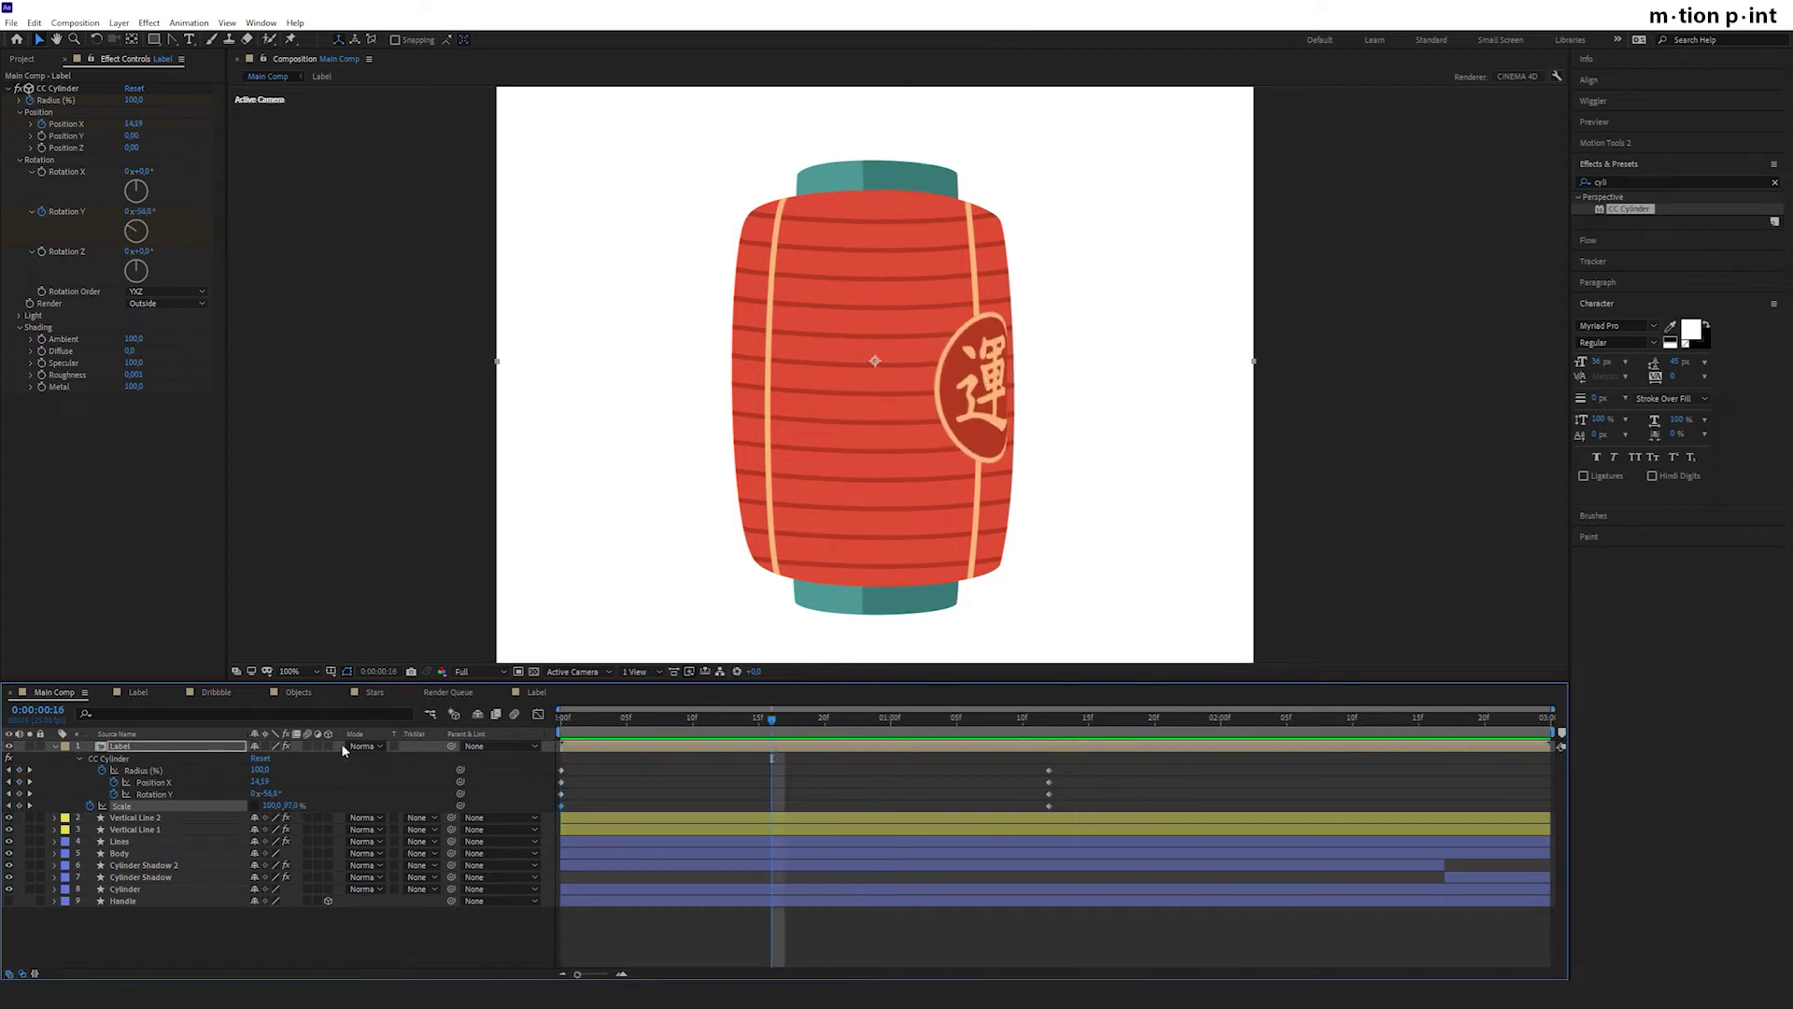
pyautogui.press('j')
pyautogui.click(265, 769)
pyautogui.press('Up')
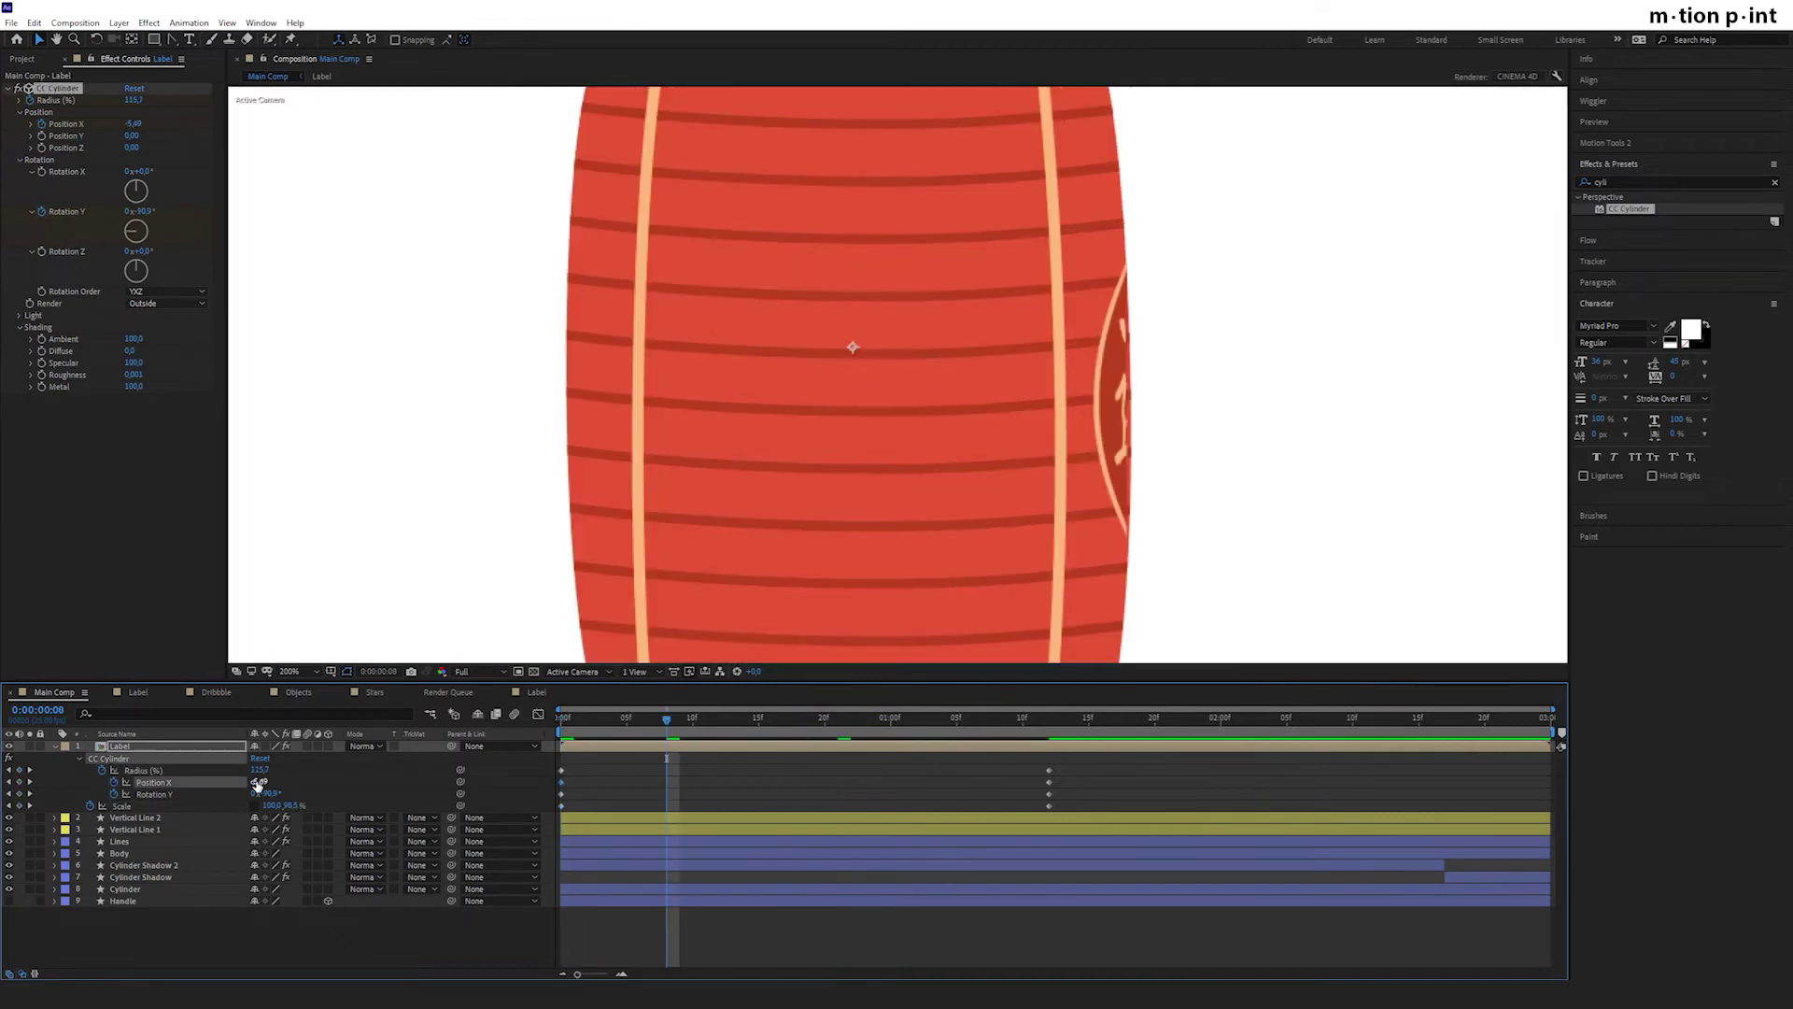
# Correct the cylinder's Position X with extra keyframes between 0:00:00:08 and 0:00:01:00 so the label follows the lantern's edge, and preview the motion.
pyautogui.moveTo(666, 719); pyautogui.dragTo(891, 738)
pyautogui.click(265, 782)
pyautogui.press('Up')
pyautogui.press('Up')
pyautogui.press('Up')
pyautogui.press('Up')
pyautogui.press('Up')
pyautogui.press('Up')
pyautogui.press('Up')
pyautogui.press('Up')
pyautogui.press('Up')
pyautogui.press('Up')
pyautogui.press('Up')
pyautogui.press('Up')
pyautogui.press('Up')
pyautogui.press('Up')
pyautogui.press('Up')
pyautogui.press('Up')
pyautogui.press('Up')
pyautogui.press('Up')
pyautogui.press('Up')
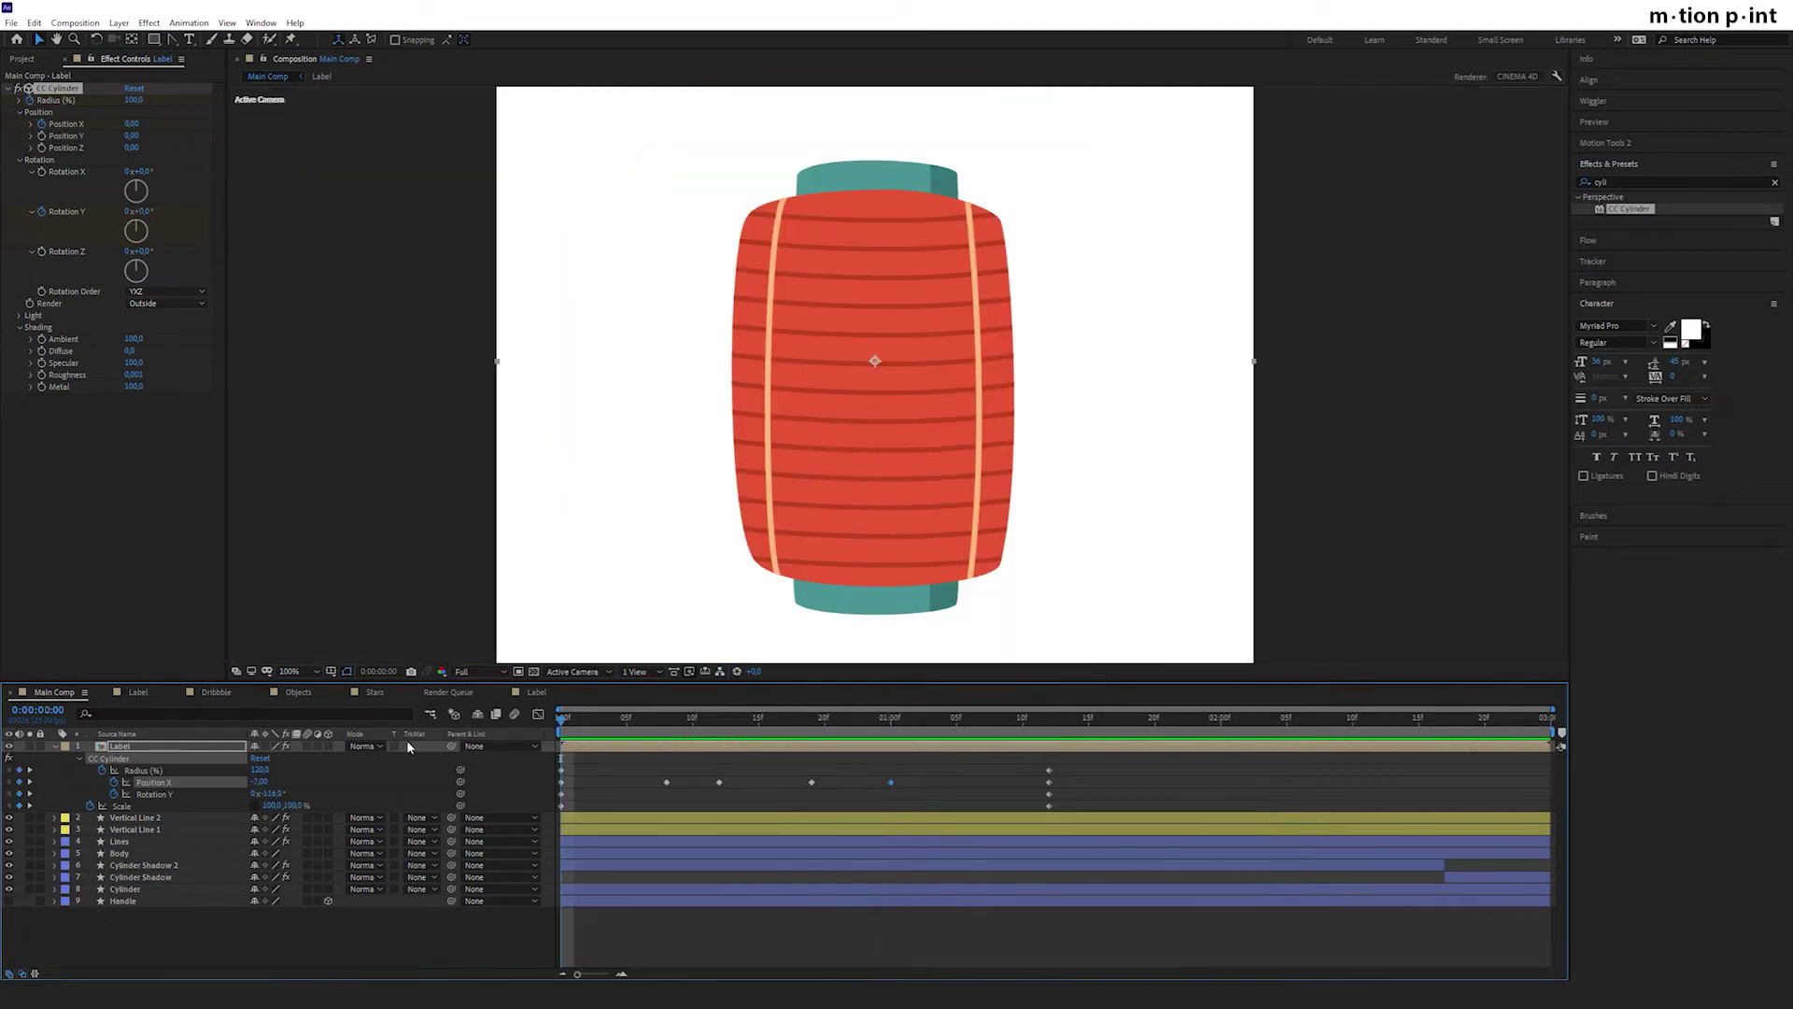
pyautogui.press('space')
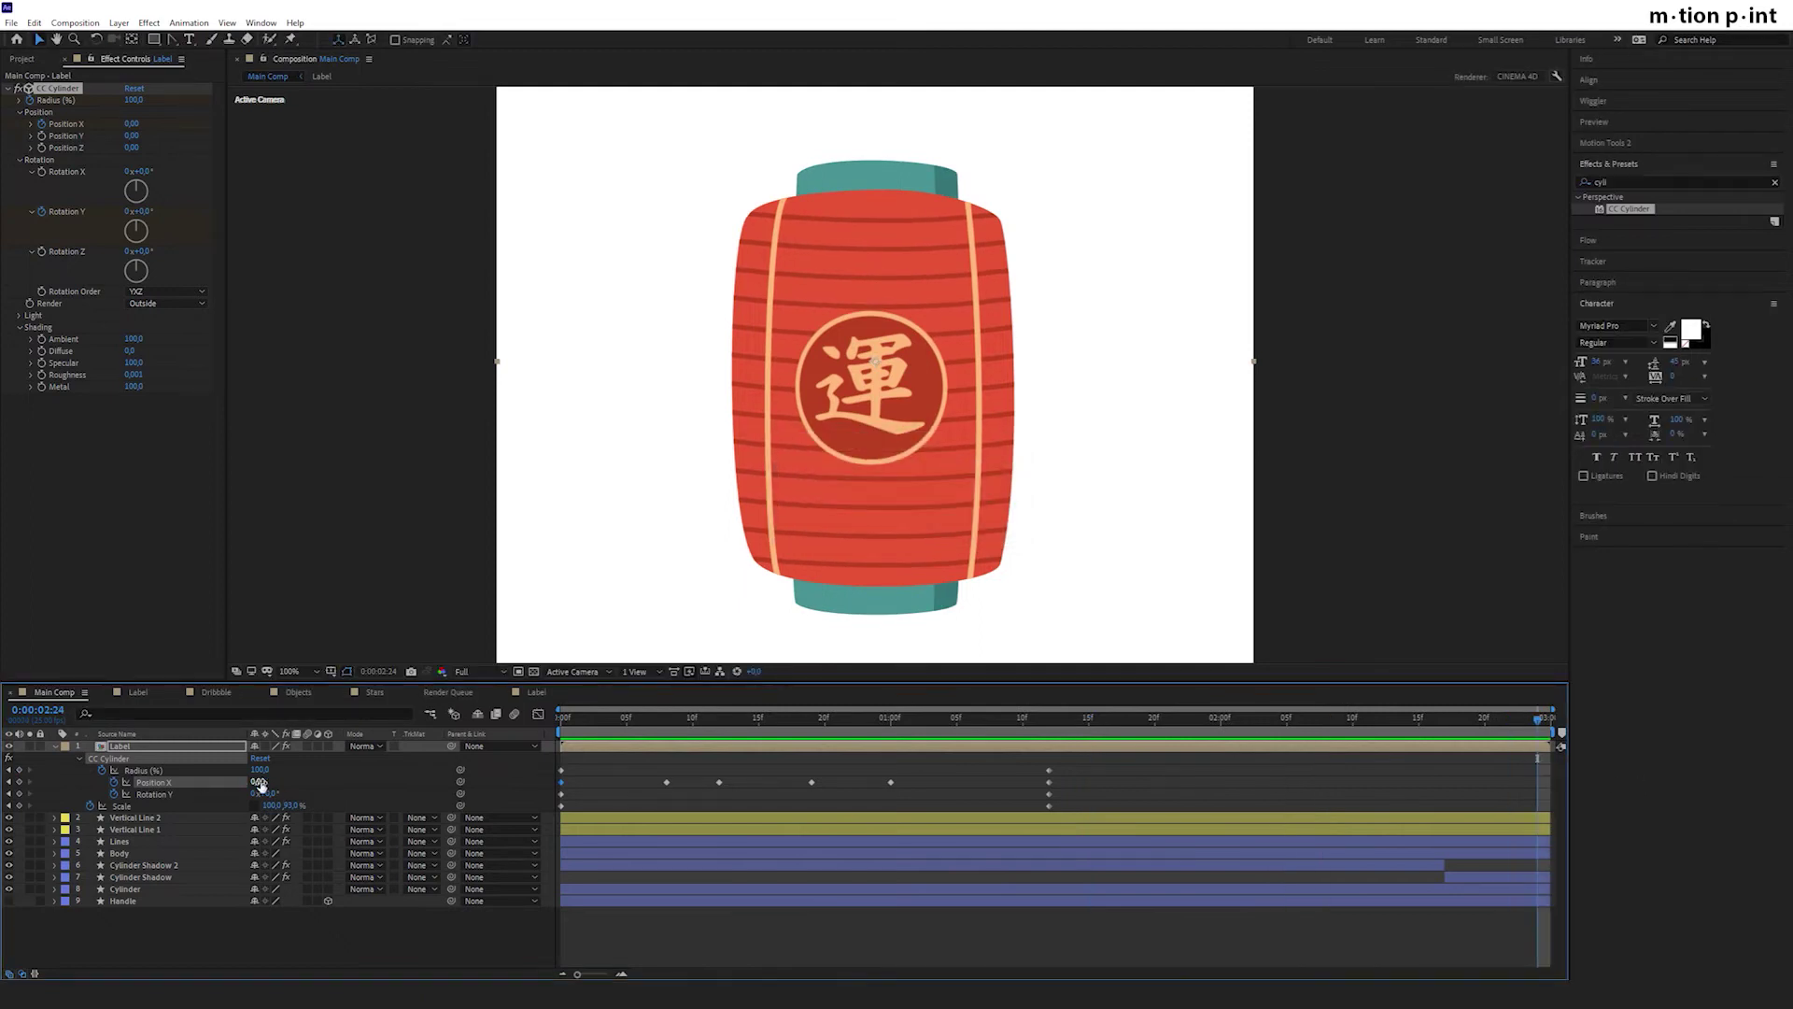
# At 0:00:02:24, rotate the cylinder around Y toward the lantern's opposite edge, set Radius to 120% and Position X to 4.
pyautogui.moveTo(265, 793); pyautogui.dragTo(320, 781)
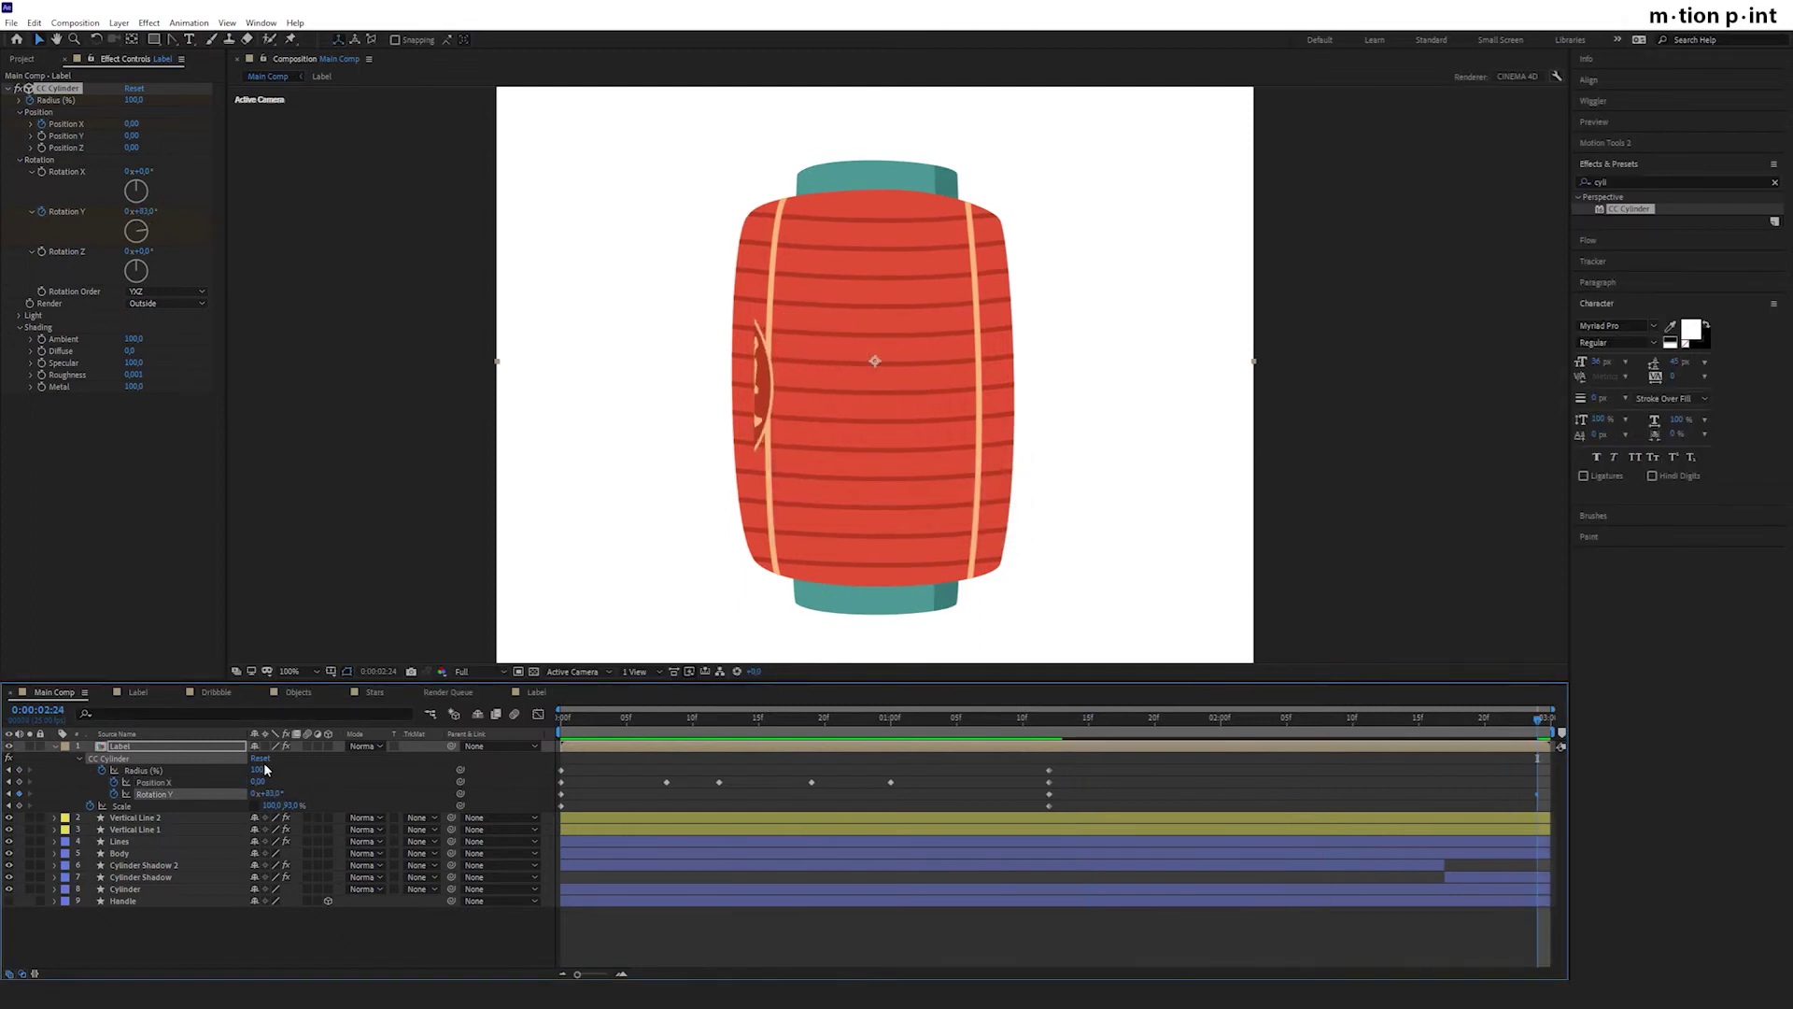
pyautogui.press('Return')
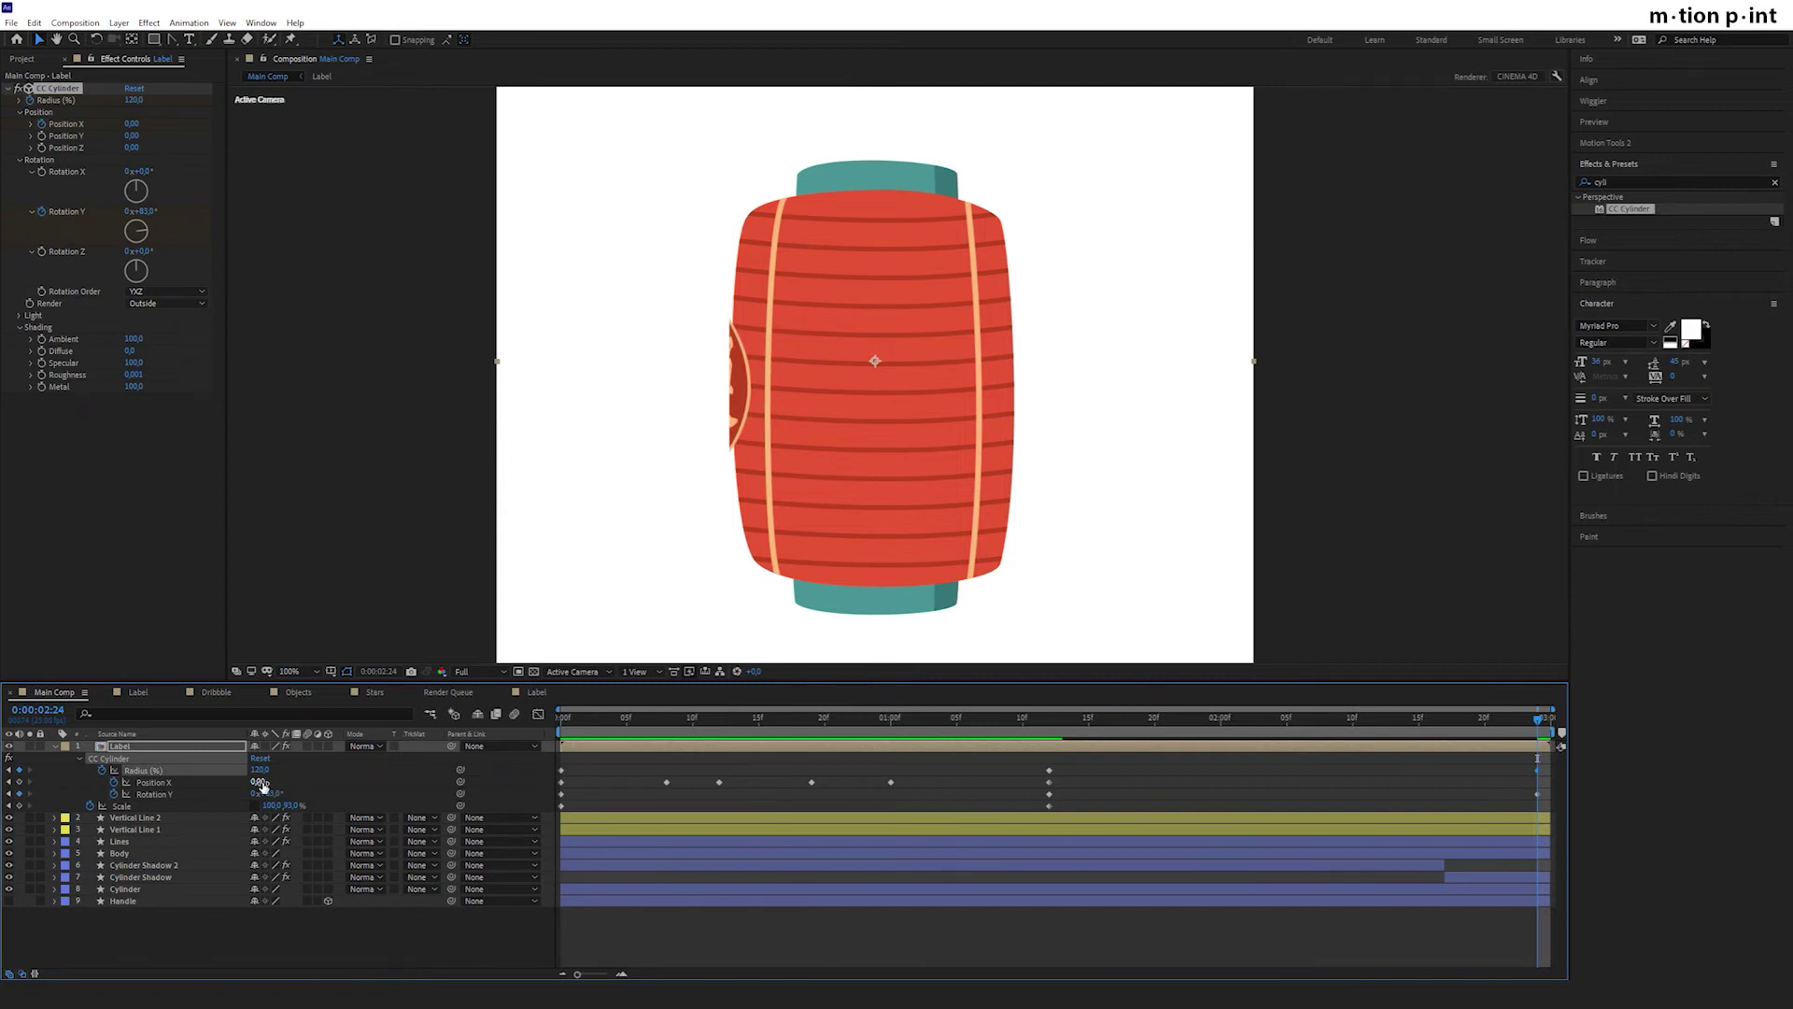
pyautogui.click(263, 782)
pyautogui.scroll(20, 263, 782)
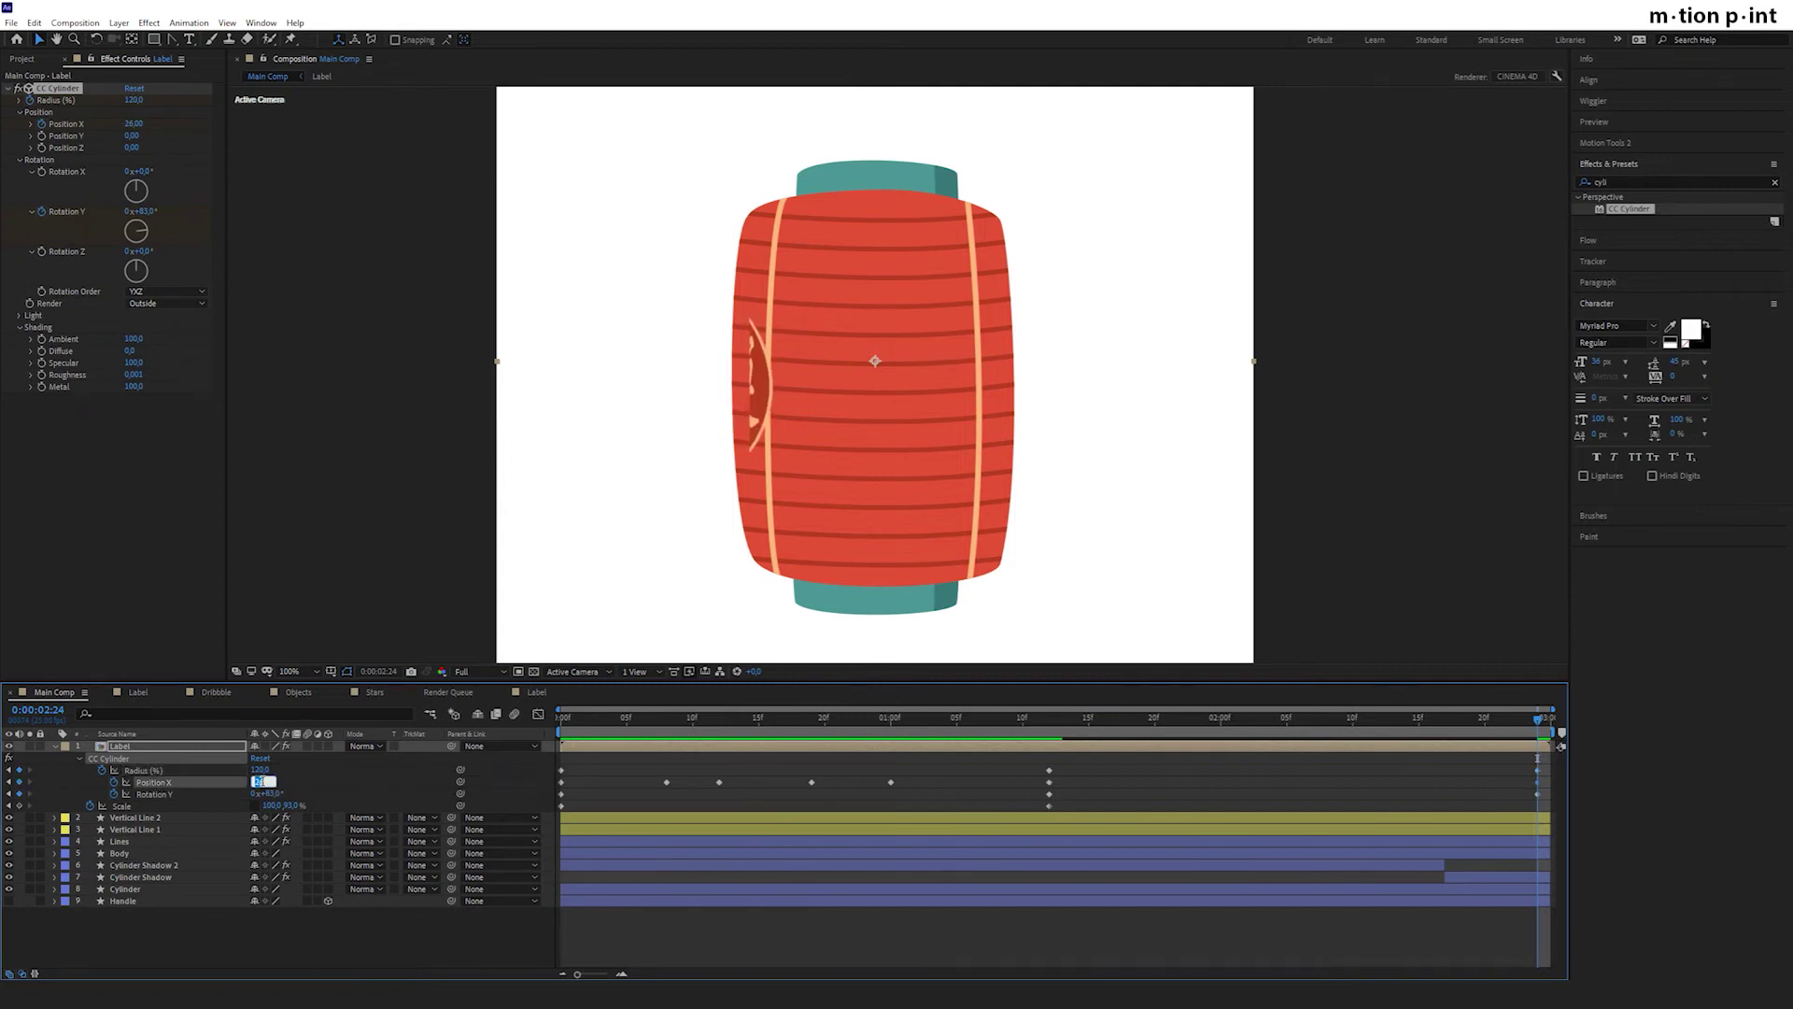
pyautogui.scroll(-20, 263, 782)
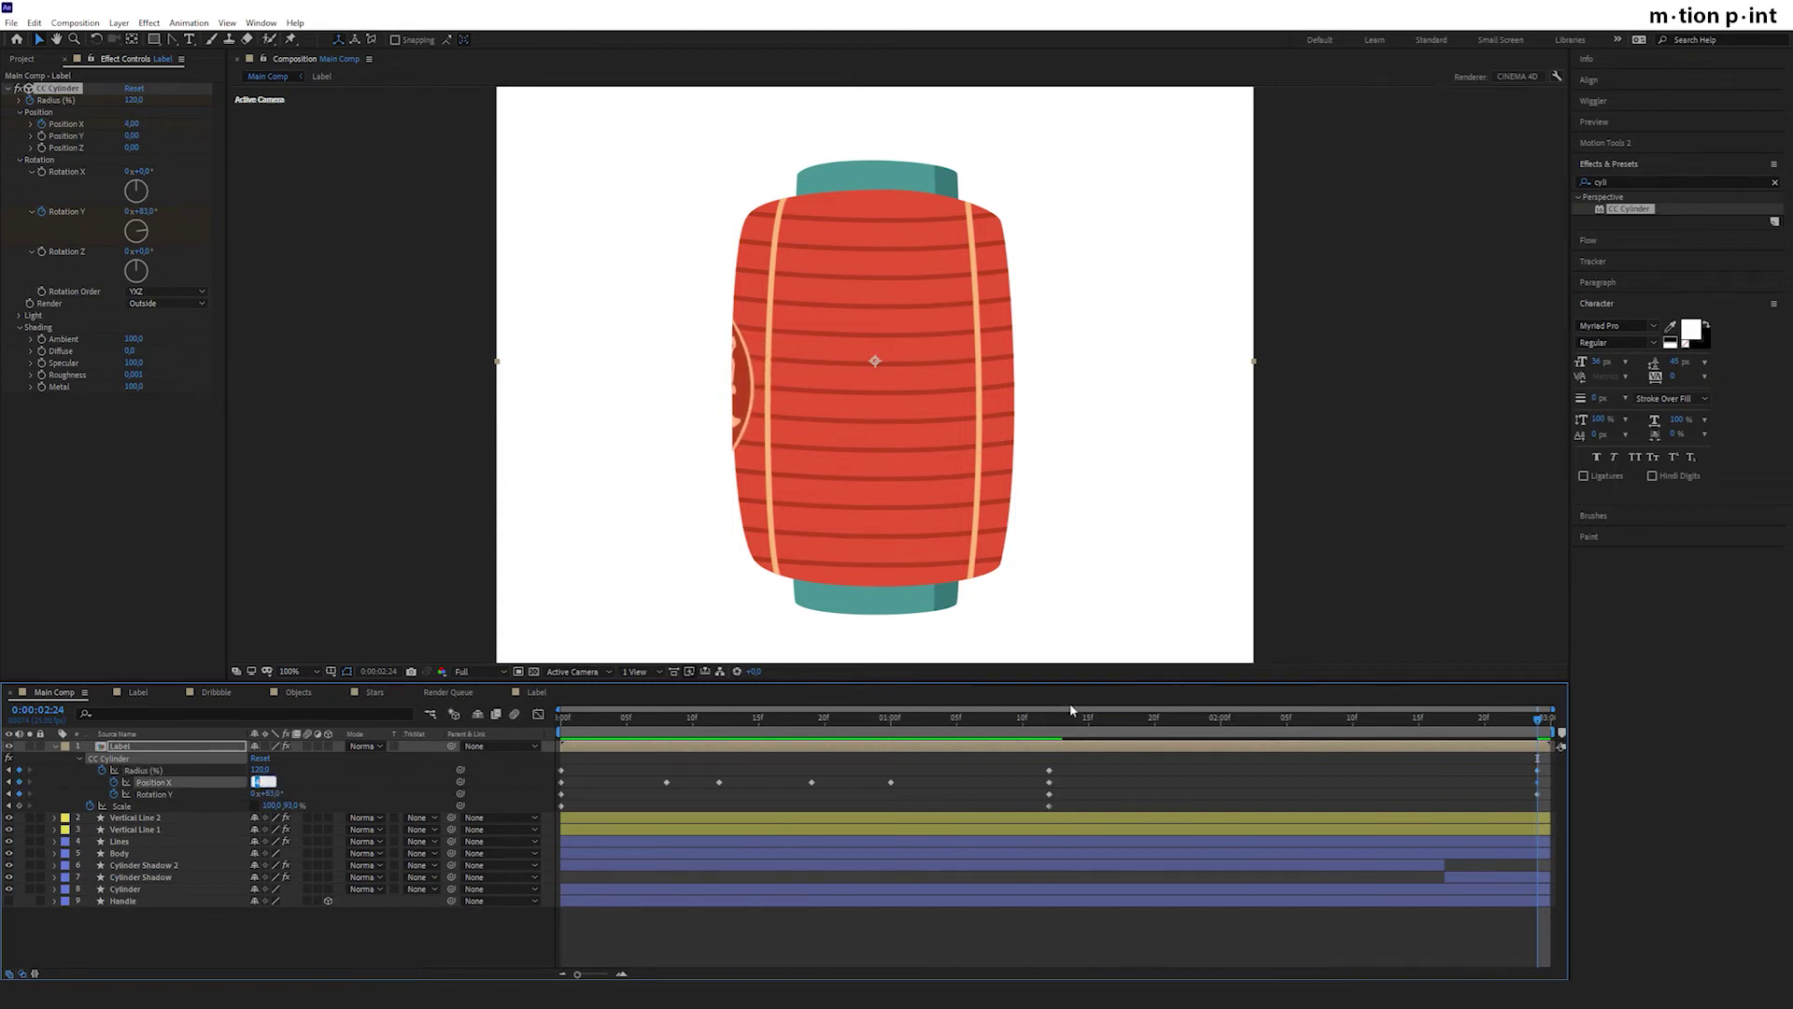
pyautogui.moveTo(1072, 712); pyautogui.dragTo(1563, 733)
# At 0:00:02:24, set the Label layer's vertical Scale to 100% and the cylinder's Rotation Y to 103°, and play back the result.
pyautogui.write('00')
pyautogui.press('Return')
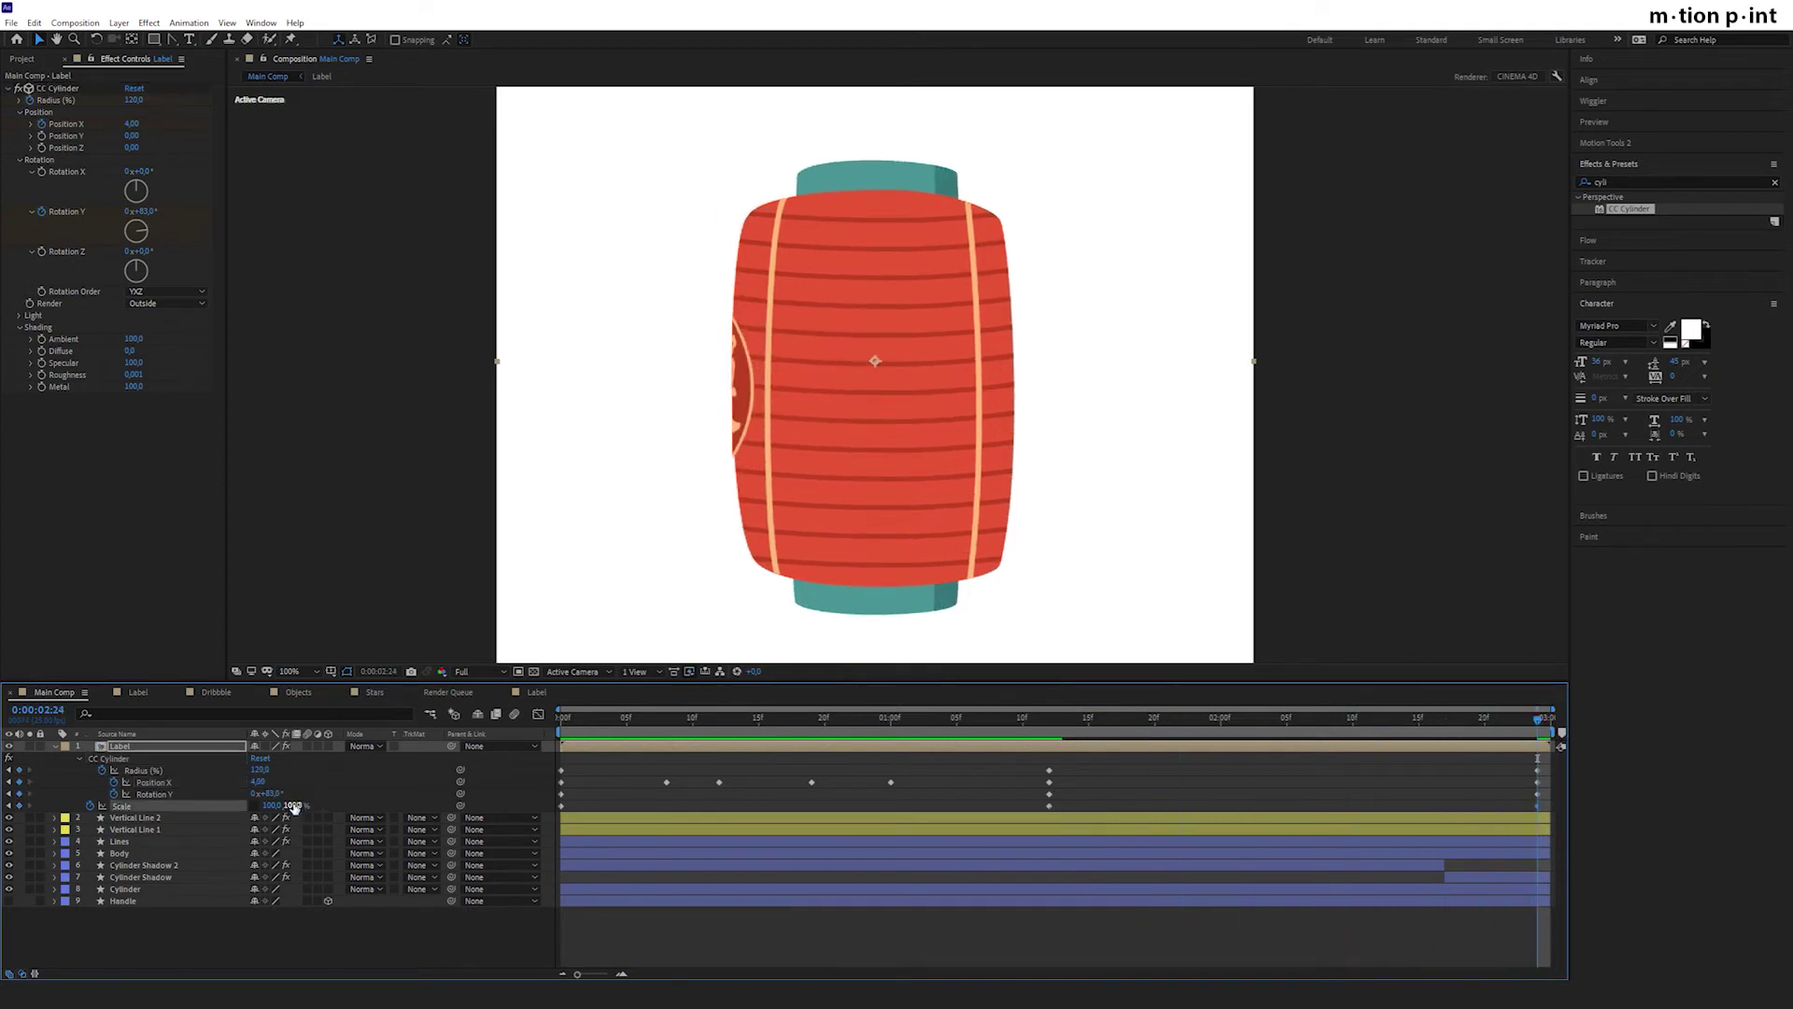
pyautogui.write('103')
pyautogui.press('Return')
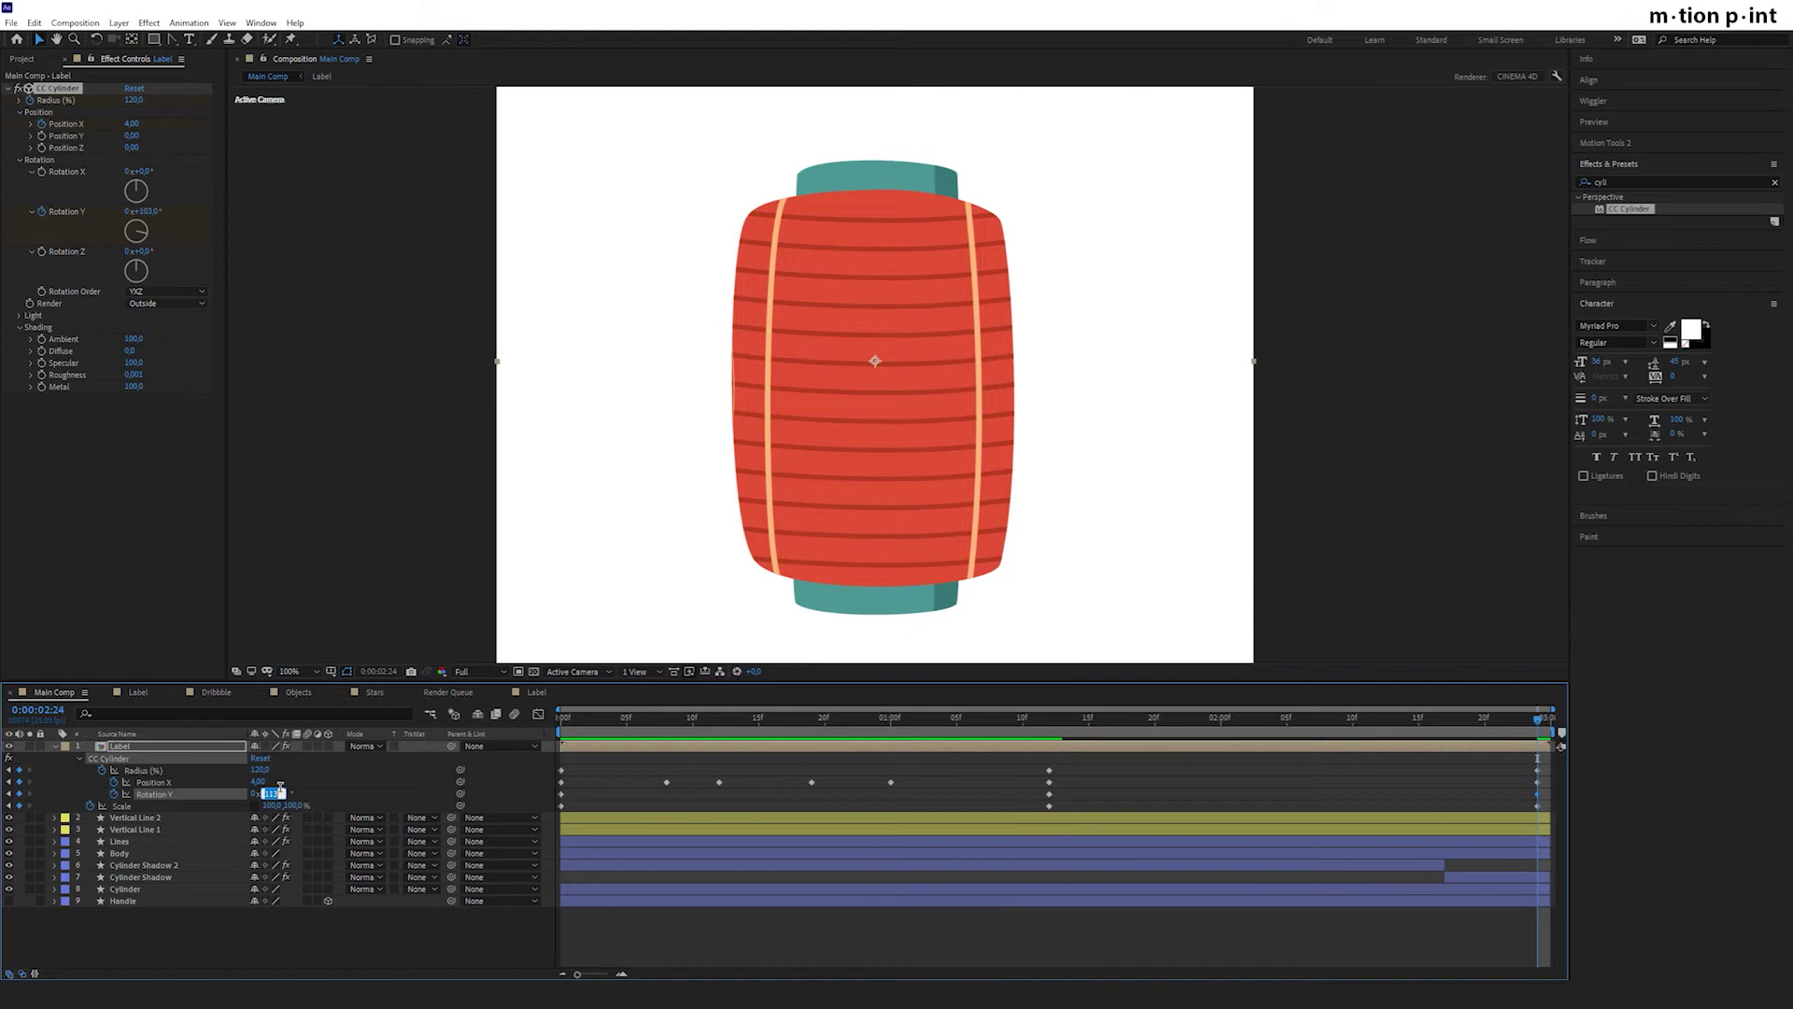
pyautogui.press('space')
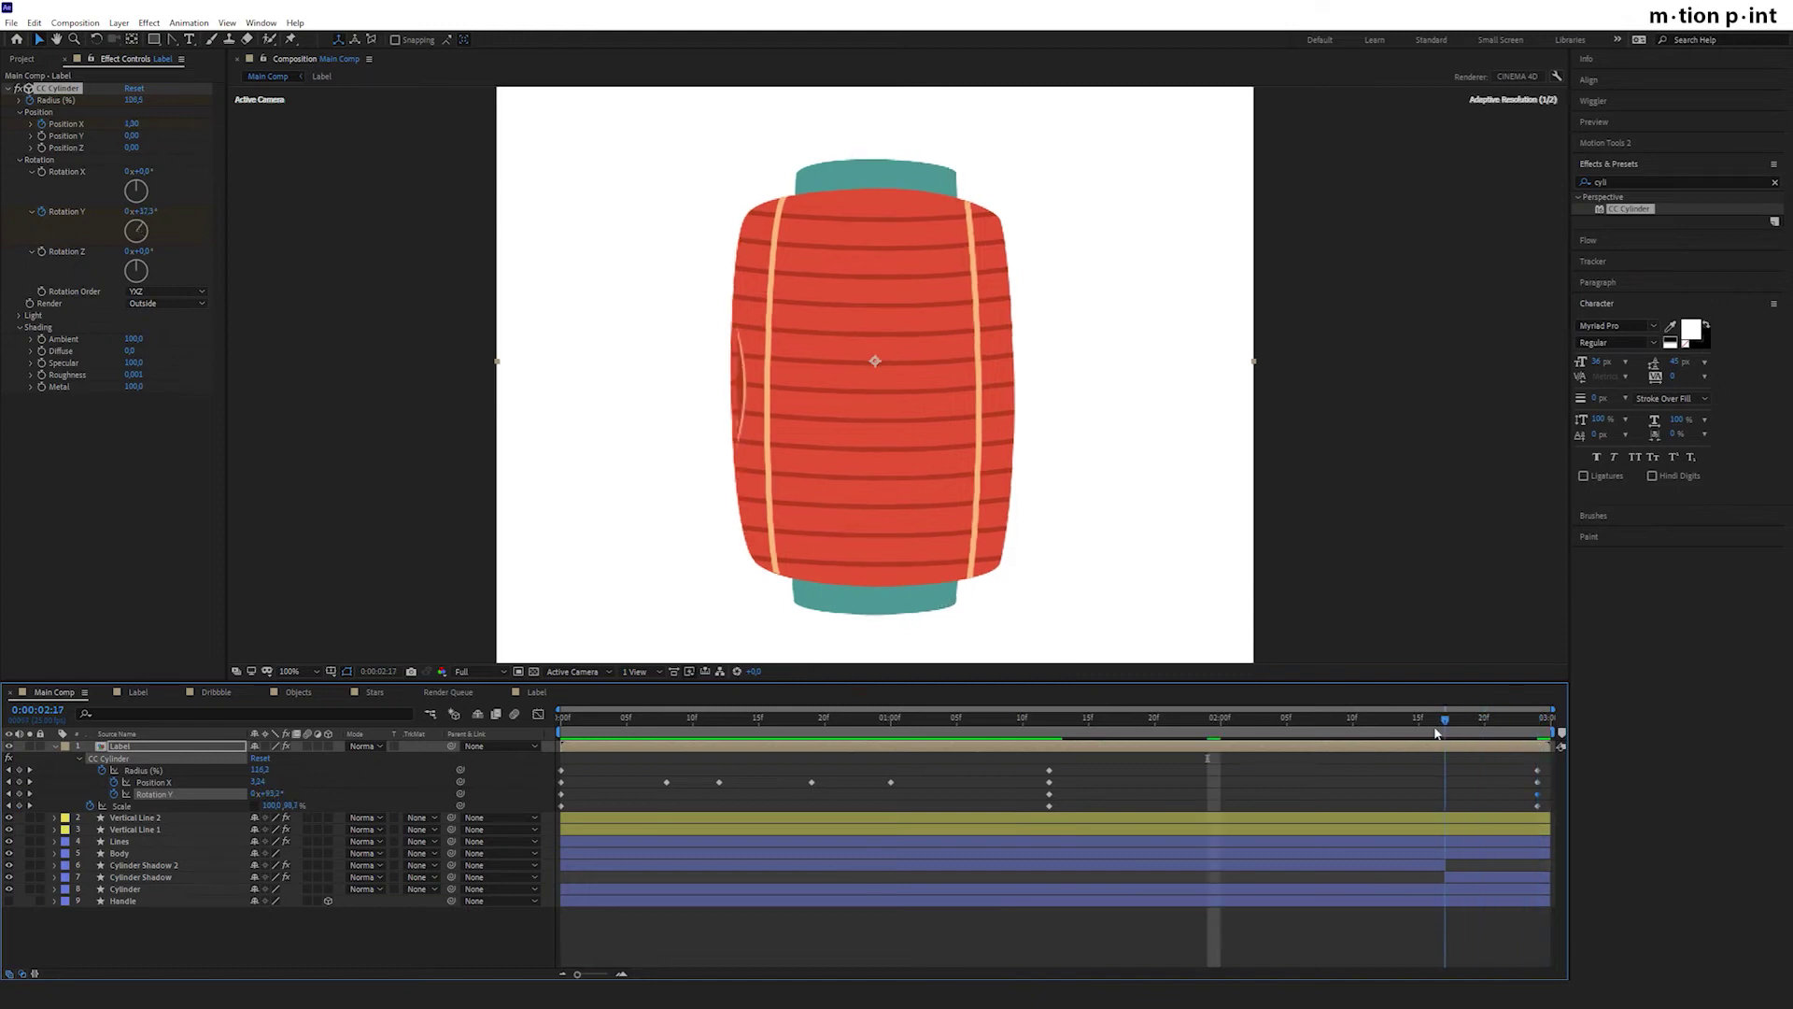
# Lower the cylinder's Position X to -4,97 at 0:00:02:15 and go back to 0:00:02:10.
pyautogui.click(258, 782)
pyautogui.scroll(-8, 257, 781)
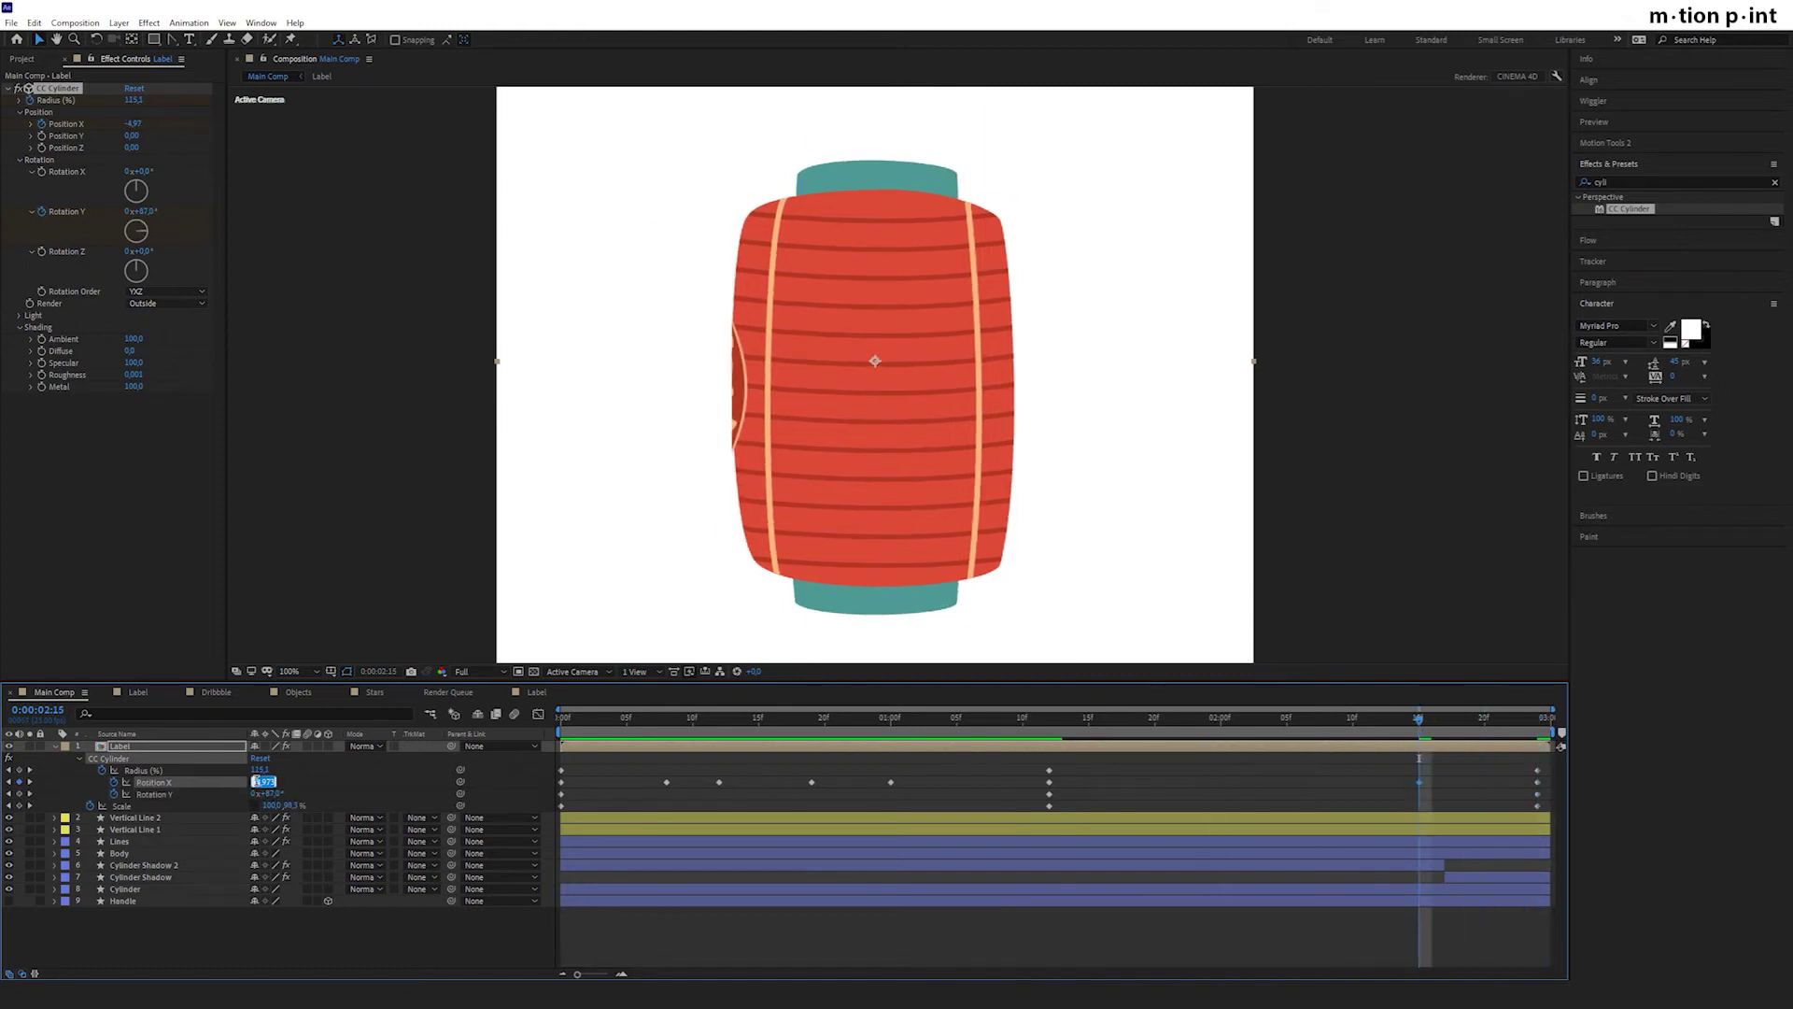
pyautogui.press('pageup')
pyautogui.press('pageup')
pyautogui.press('pageup')
pyautogui.press('pageup')
pyautogui.press('pageup')
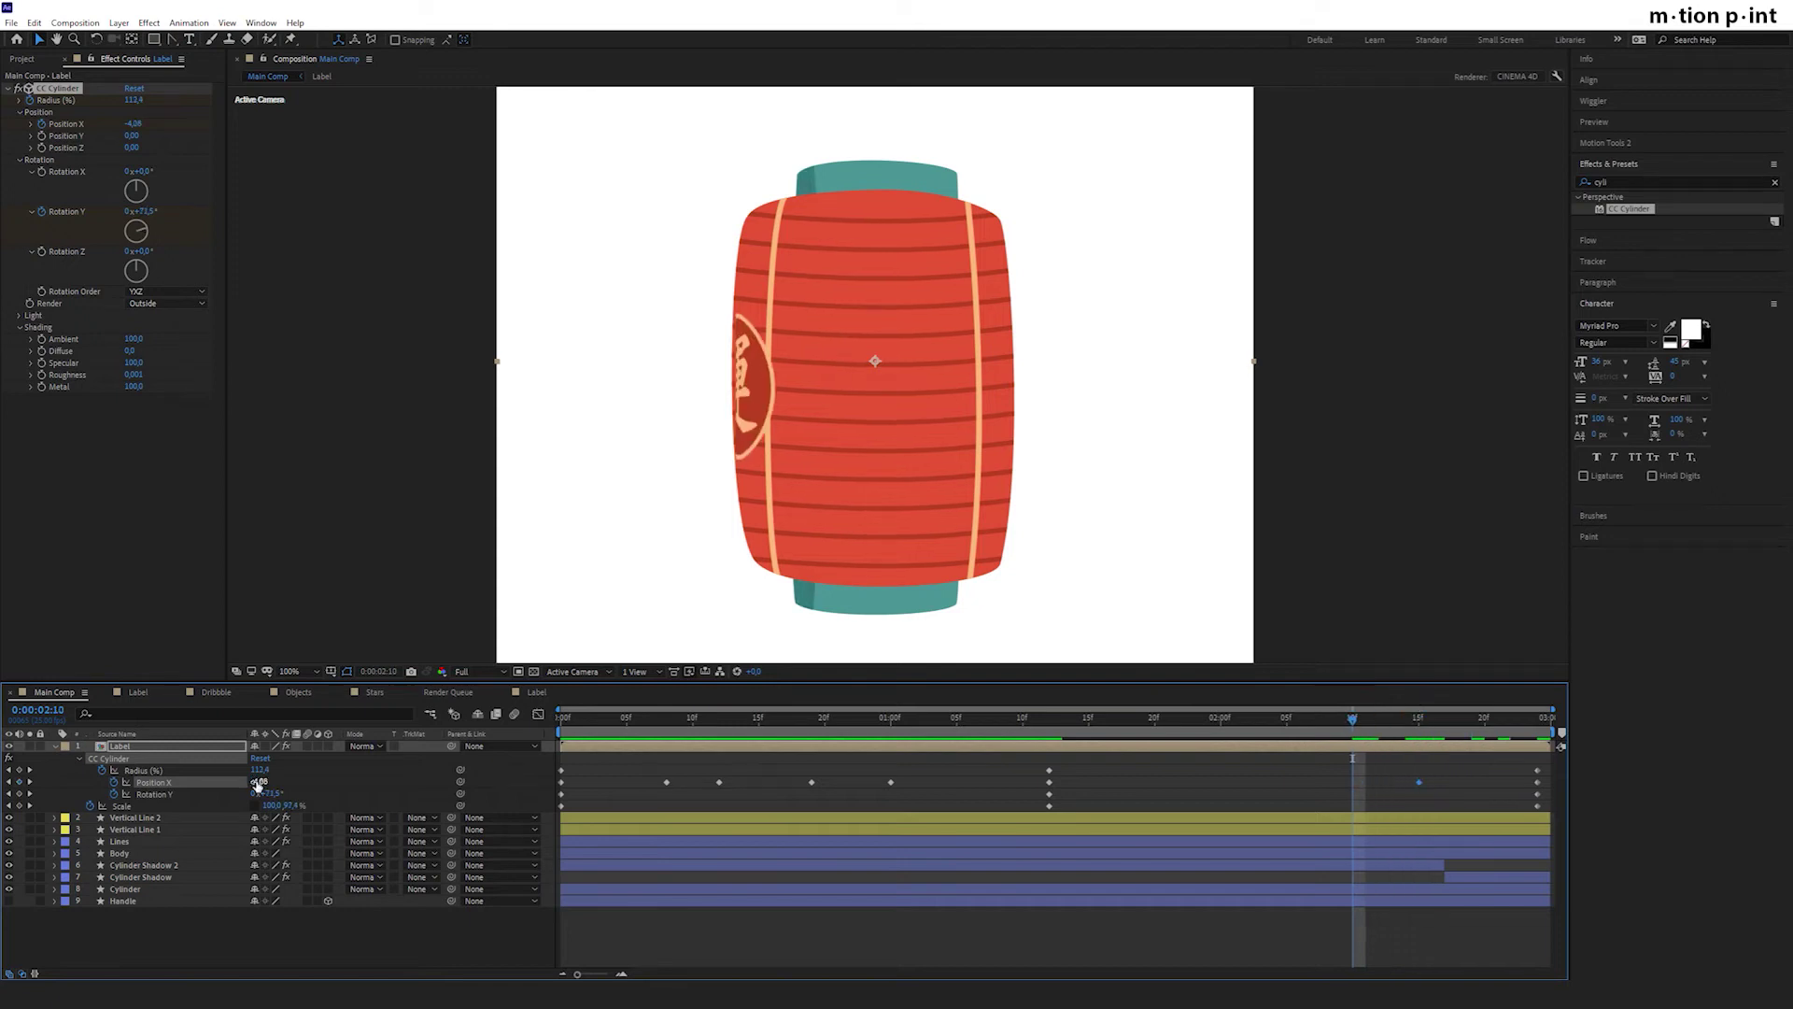
# Lower the cylinder's Position X at 0:00:02:10 and set it to -16,32 at 0:00:02:03 so the label meets the lantern's left edge.
pyautogui.scroll(-5, 263, 780)
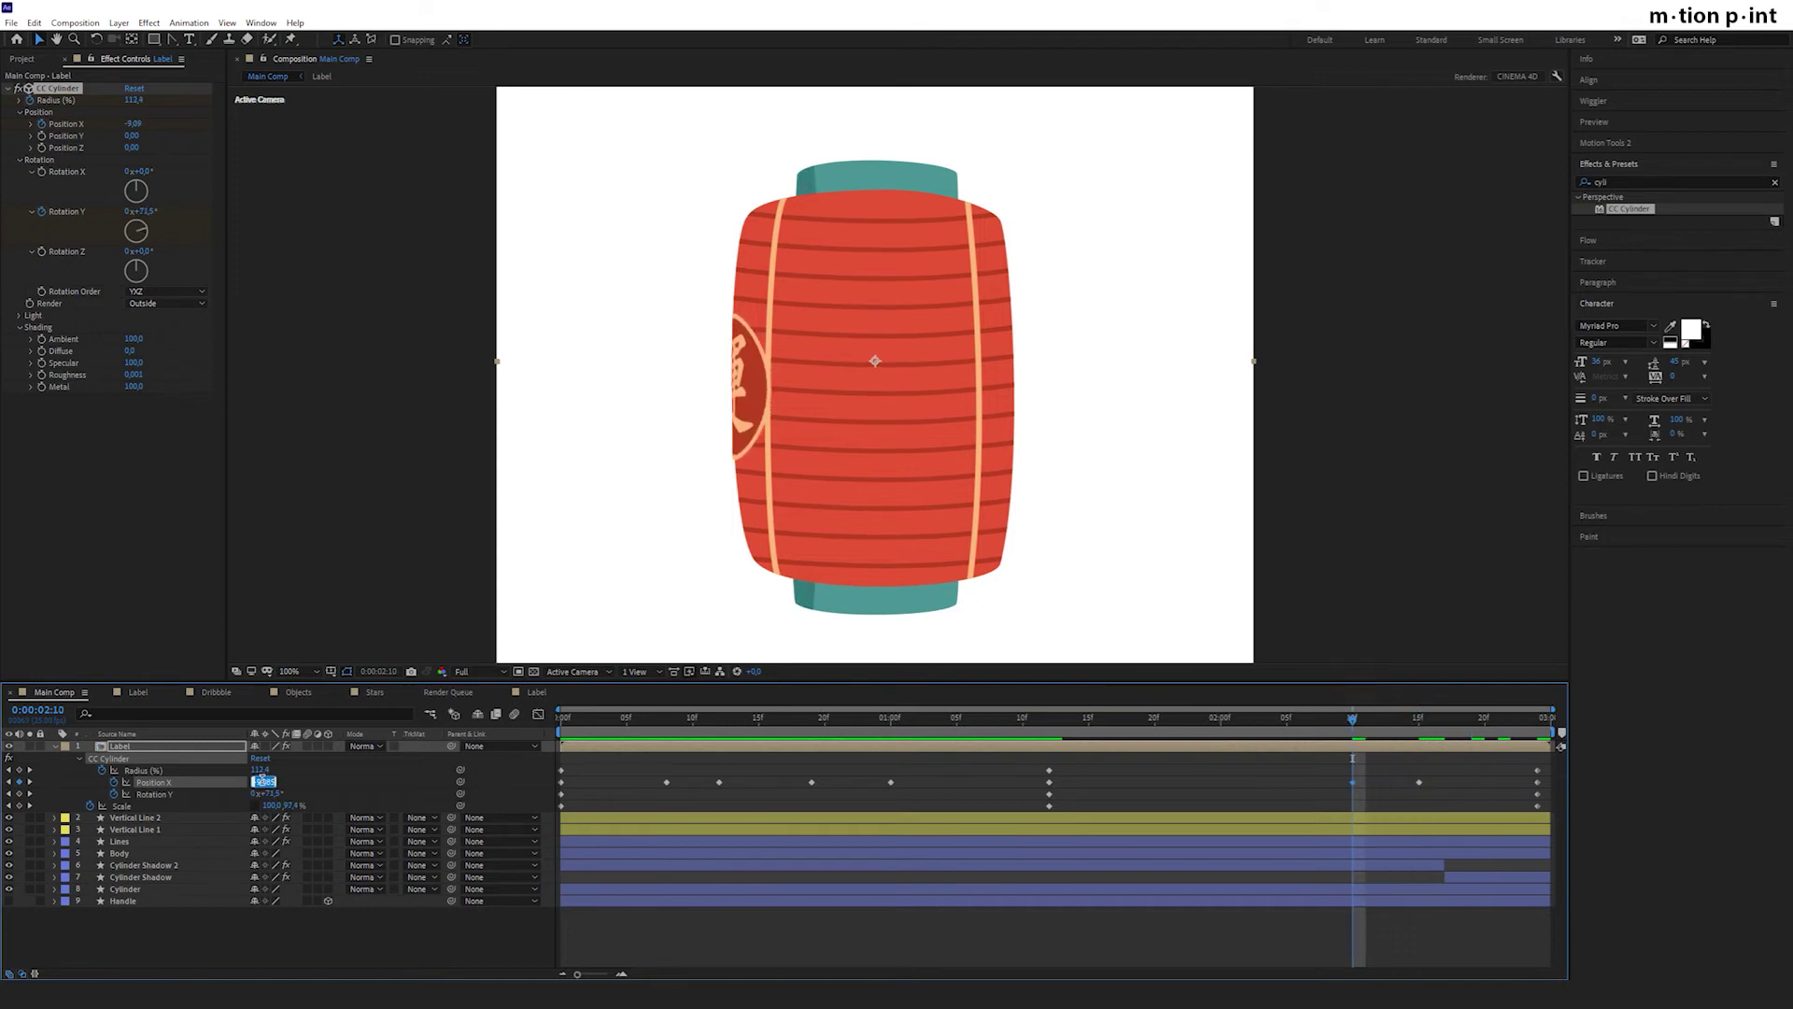
pyautogui.press('pageup')
pyautogui.press('pageup')
pyautogui.press('pageup')
pyautogui.press('pageup')
pyautogui.press('pageup')
pyautogui.press('pageup')
pyautogui.press('pageup')
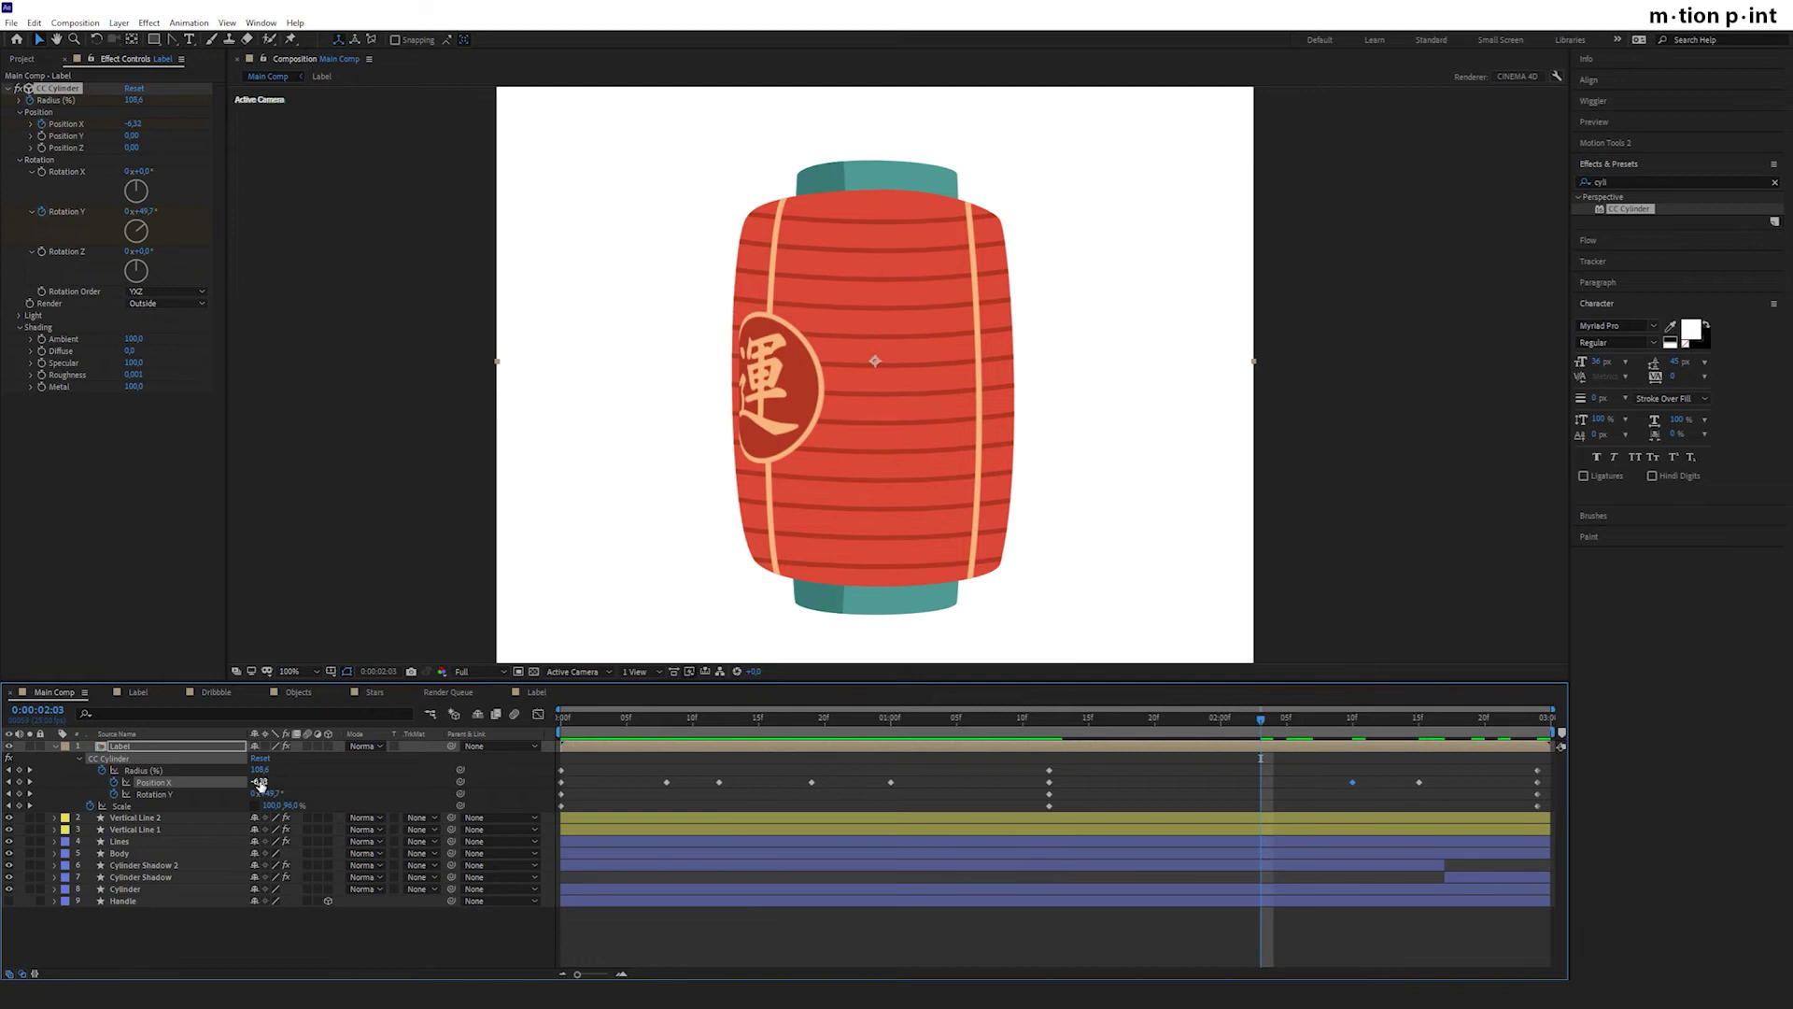
pyautogui.write('-16,32')
pyautogui.press('Return')
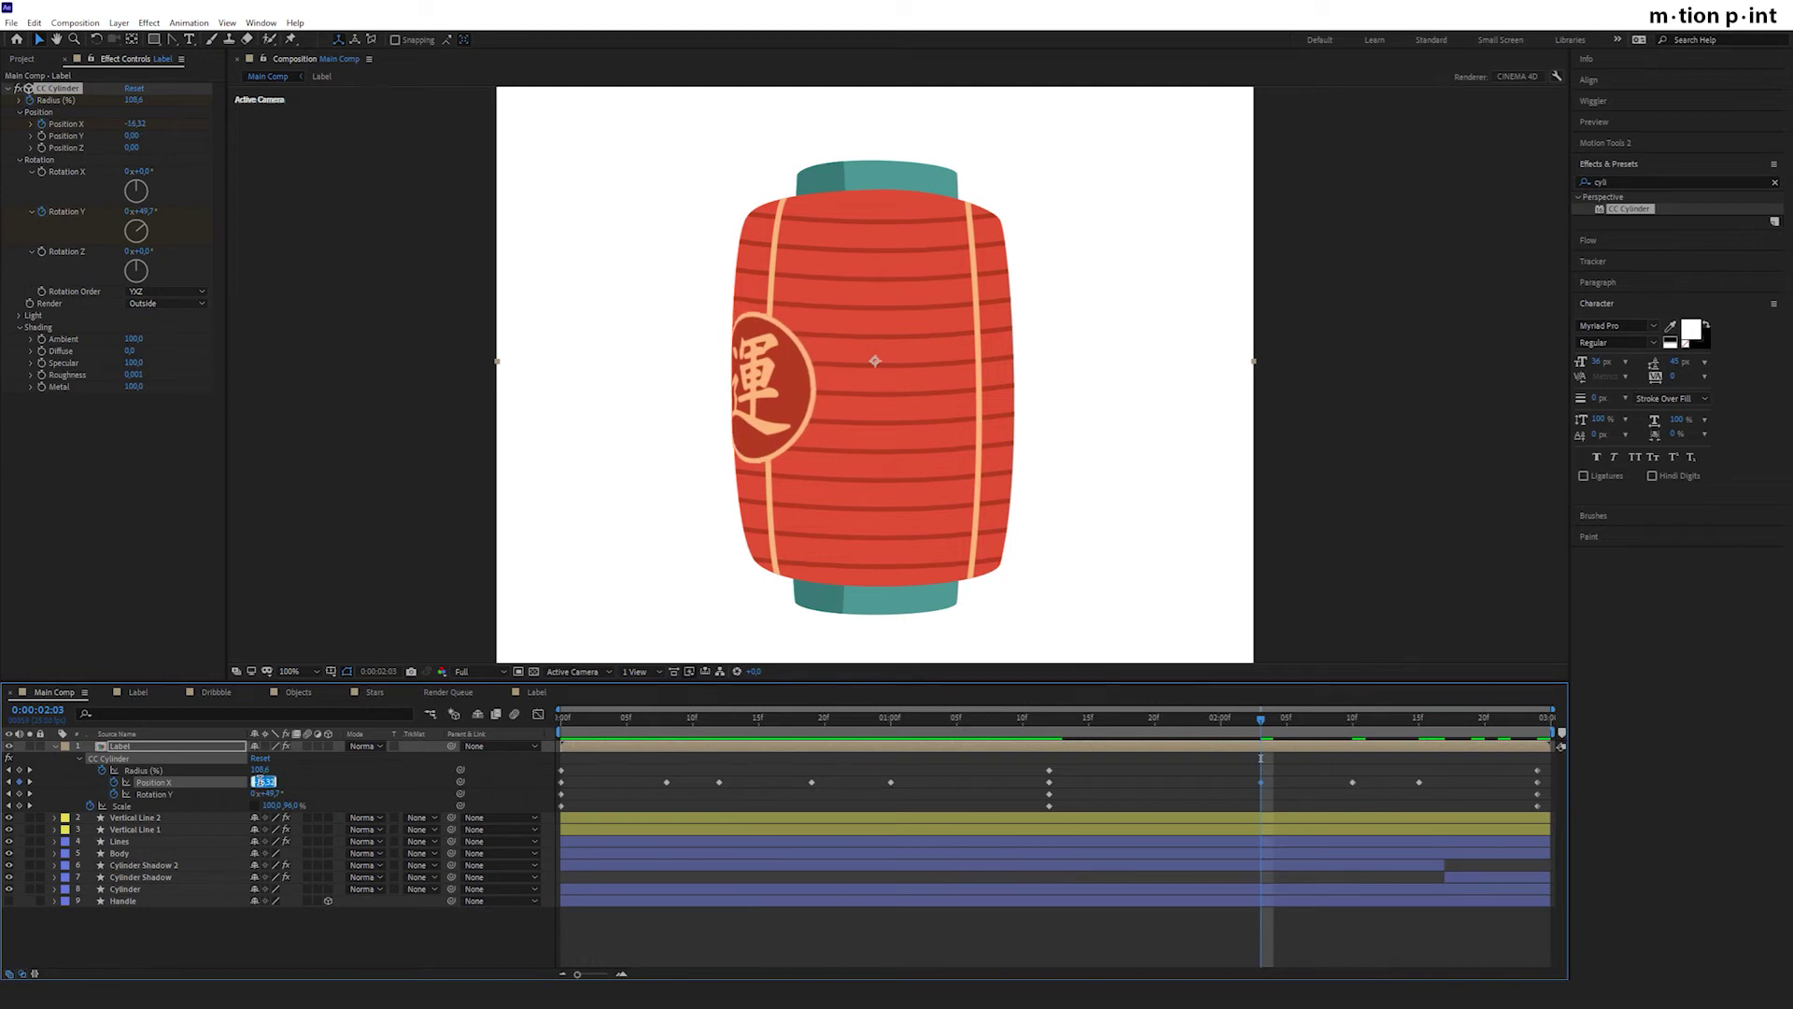
# Add a Position X keyframe of -19,10 at 0:00:01:21 and preview the label's motion.
pyautogui.press('pageup')
pyautogui.press('pageup')
pyautogui.press('pageup')
pyautogui.press('pageup')
pyautogui.press('pageup')
pyautogui.press('pageup')
pyautogui.press('pageup')
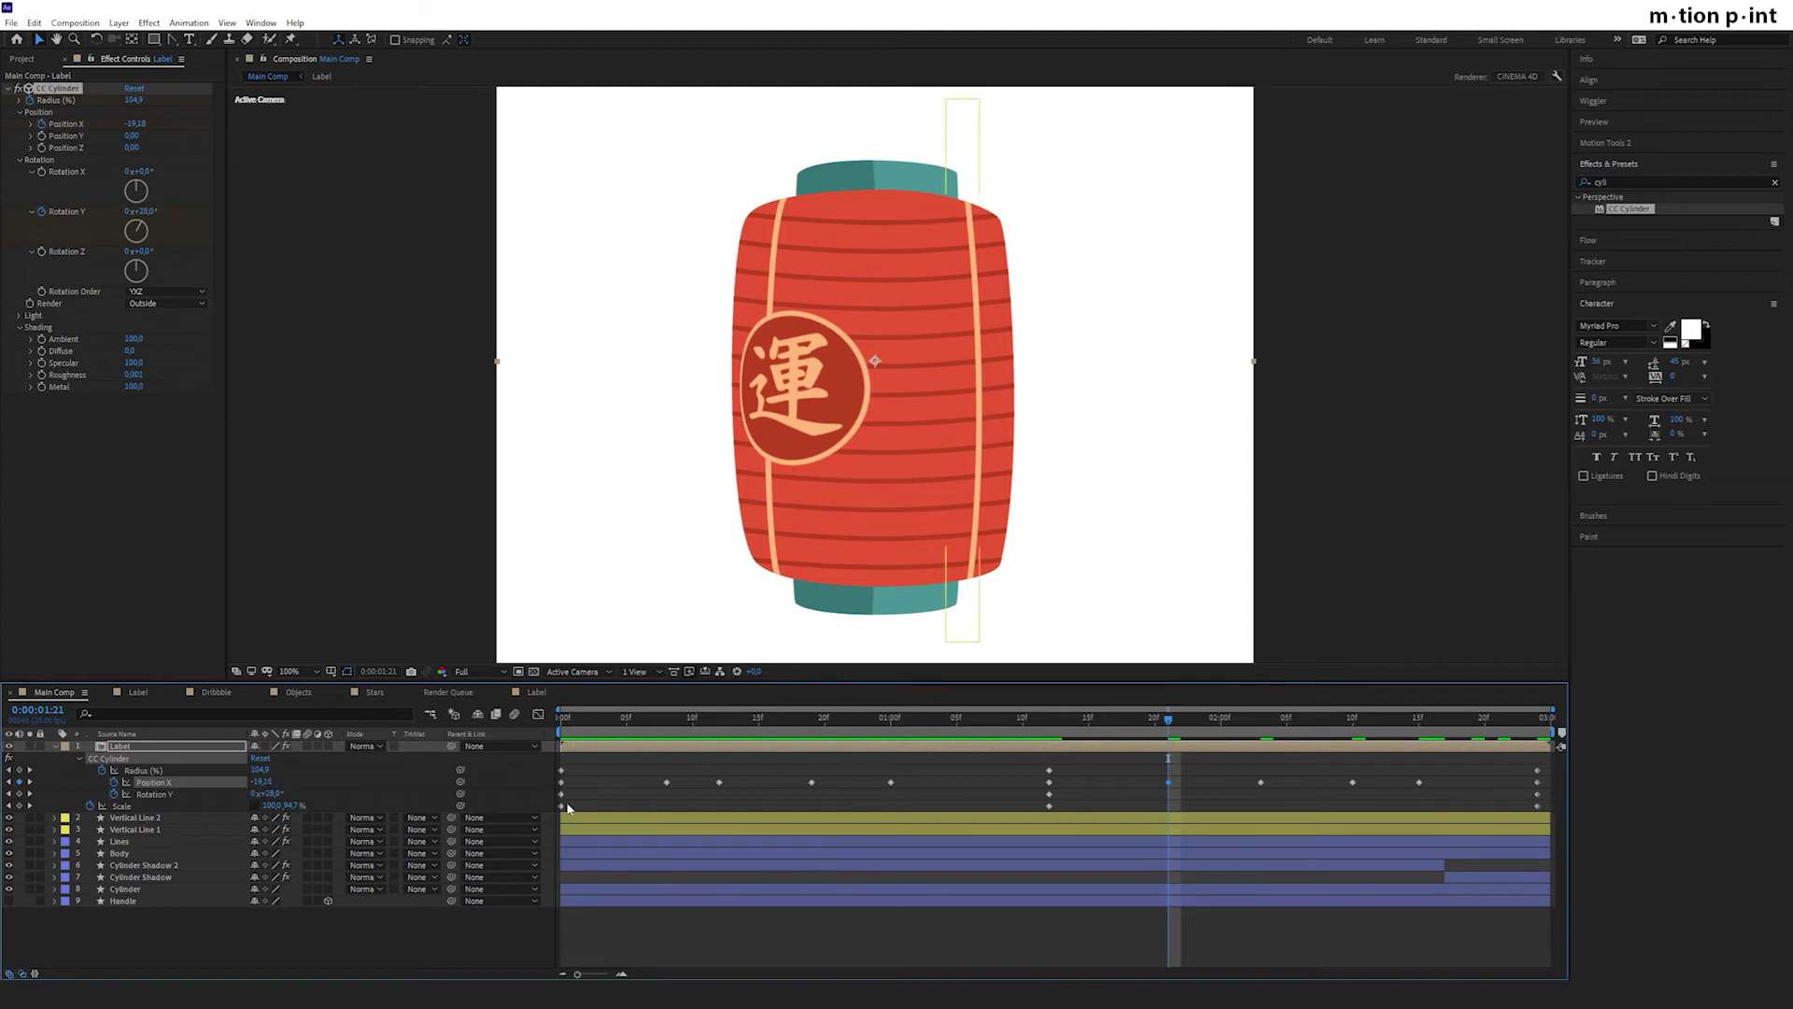
pyautogui.moveTo(1515, 762); pyautogui.dragTo(1551, 772)
pyautogui.click(1436, 769)
pyautogui.press('space')
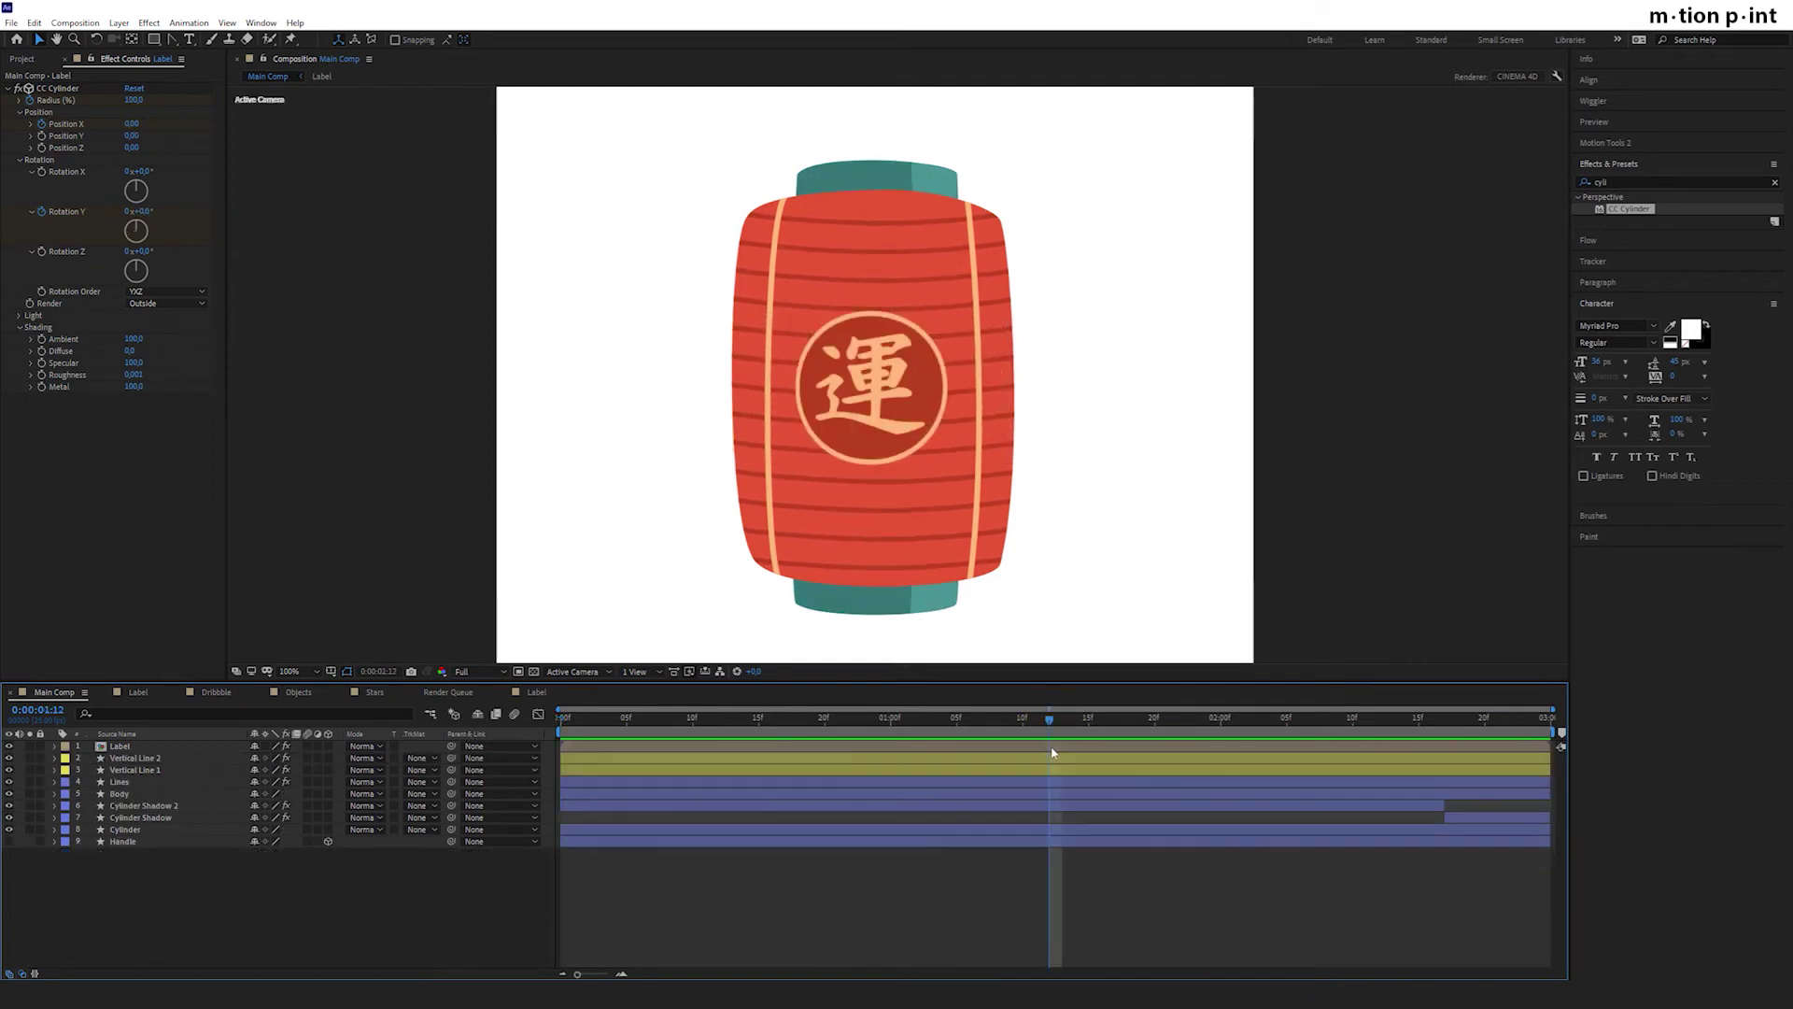
# Split the Label layer at 0:00:01:12 and swap its halves in time, starting the second at 0:00:00:00 and the first at 0:00:01:13.
pyautogui.click(1049, 749)
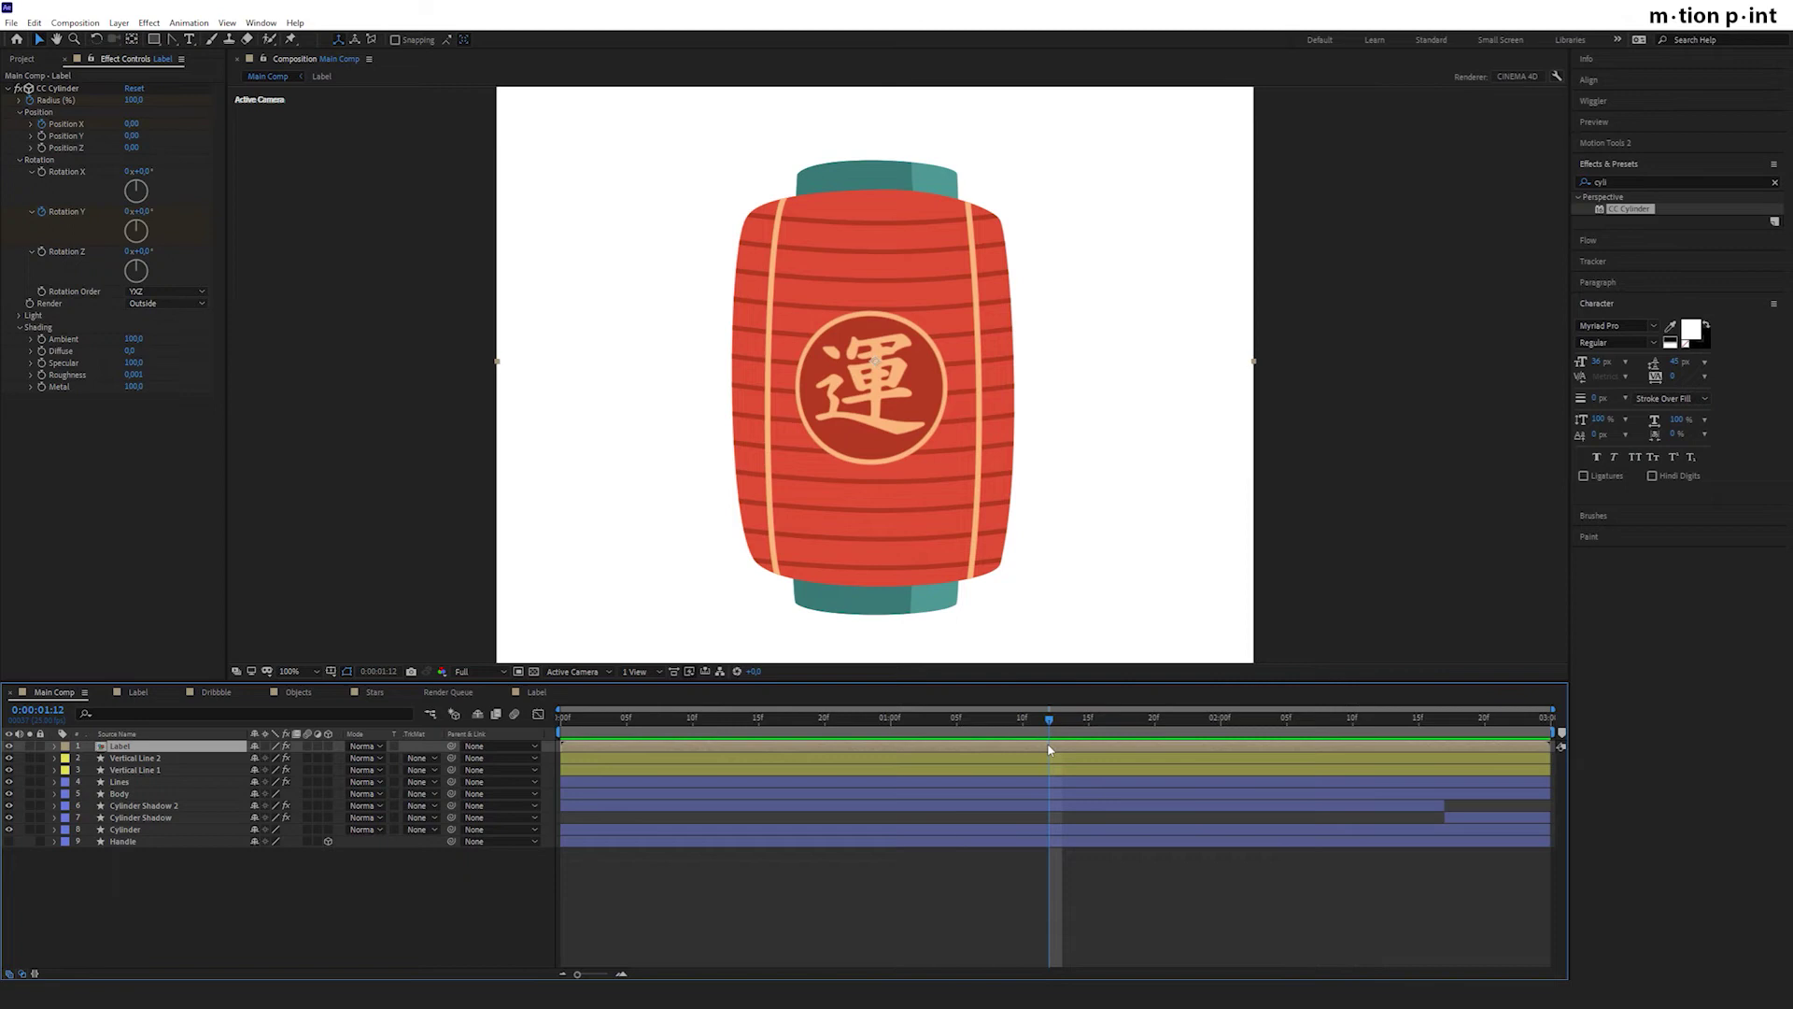
pyautogui.hotkey('ctrl', 'shift', 'd')
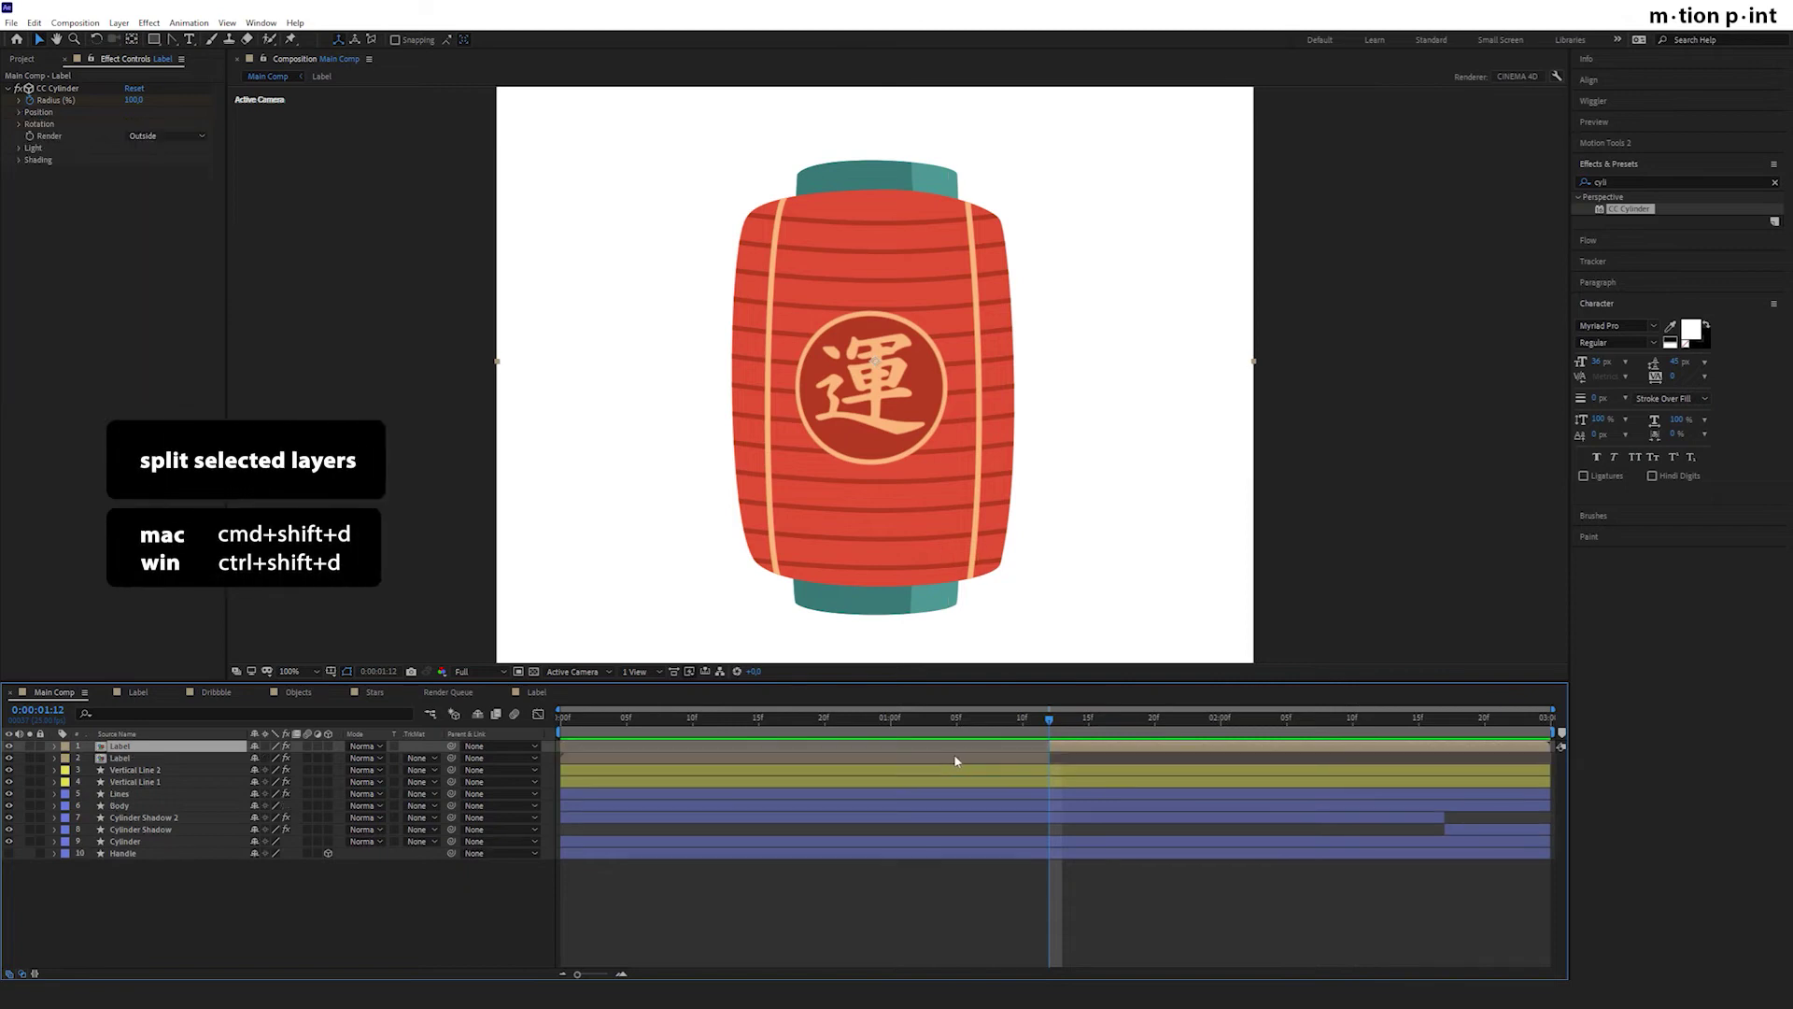
pyautogui.moveTo(1059, 750); pyautogui.dragTo(585, 745)
pyautogui.click(1137, 758)
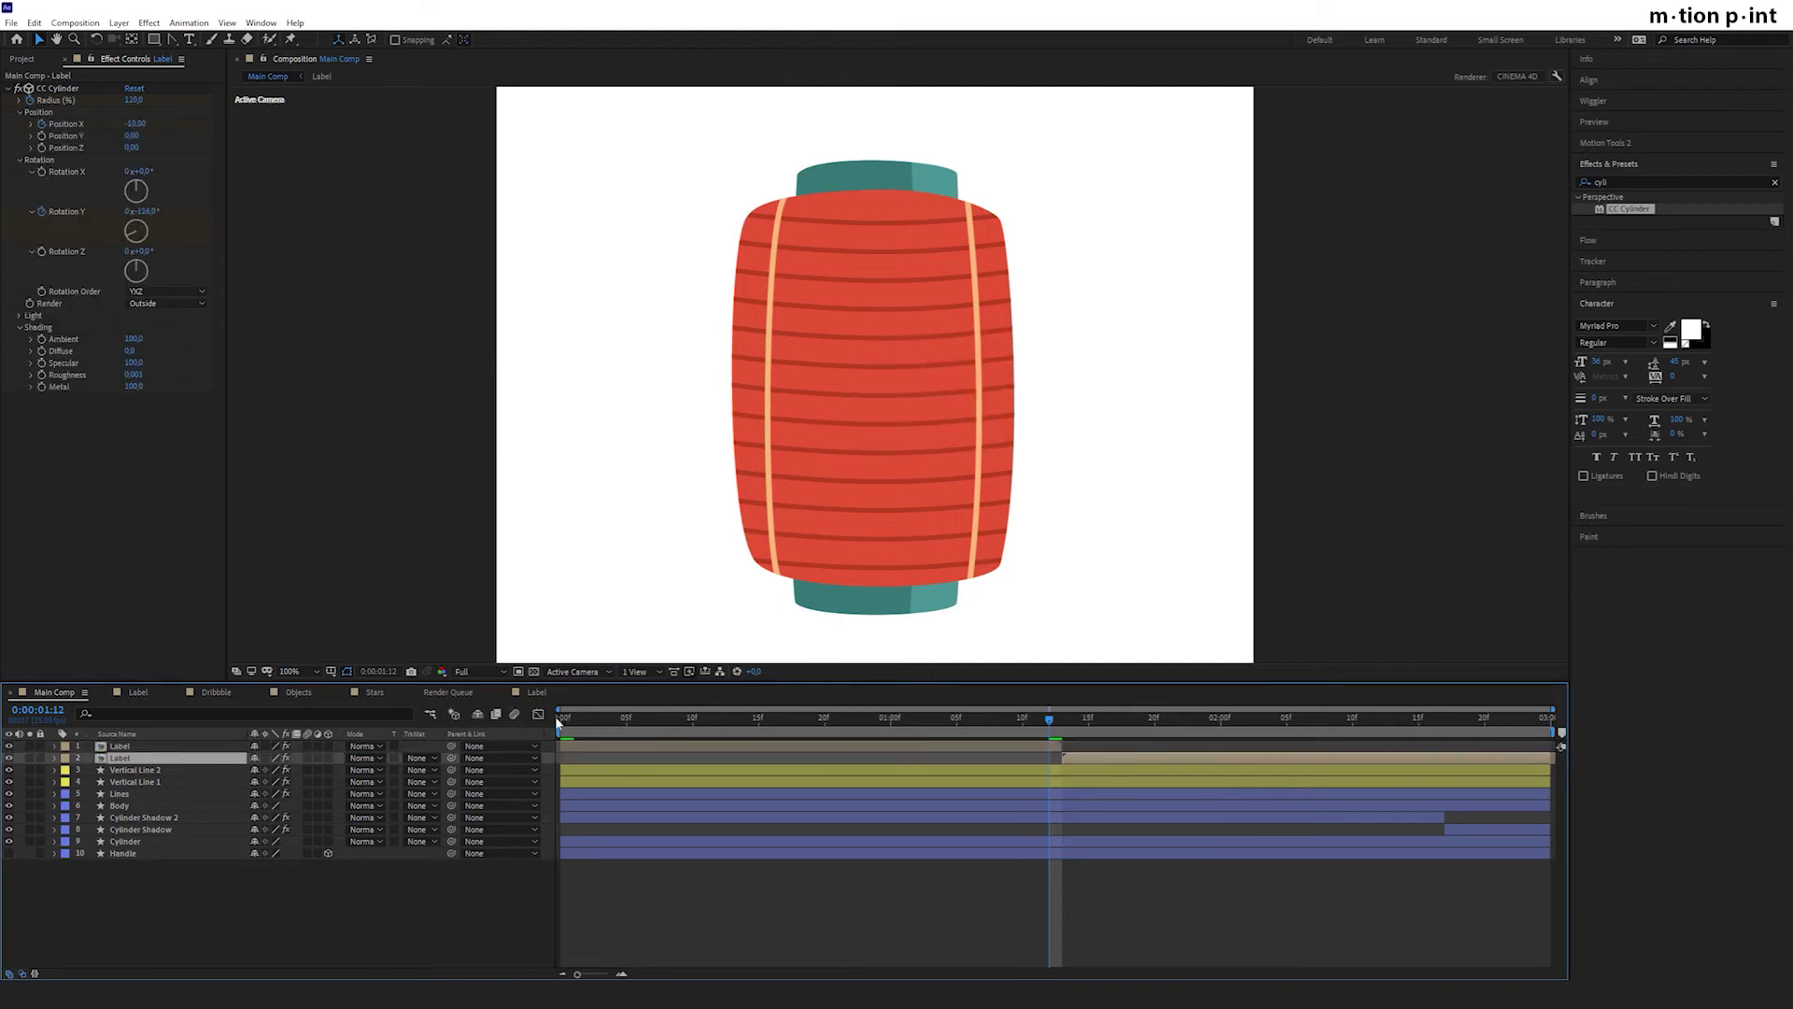
pyautogui.moveTo(555, 716); pyautogui.dragTo(1298, 707)
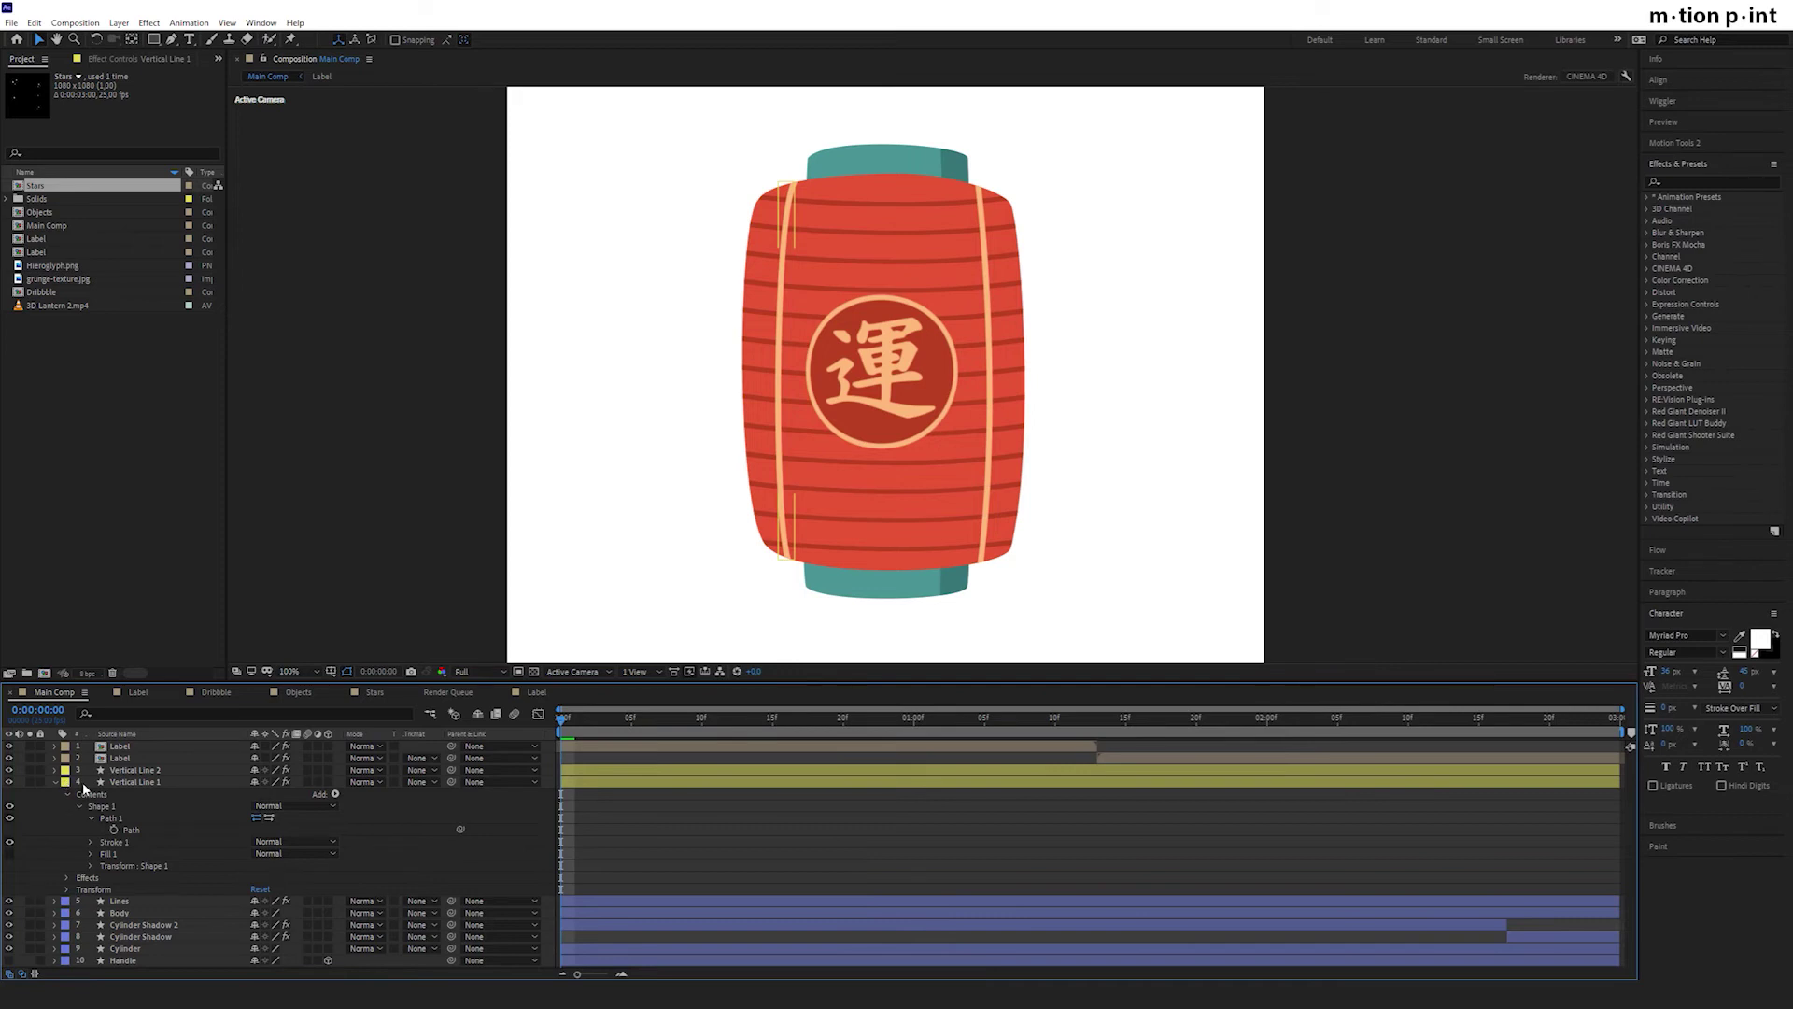
# Keyframe the Vertical Line 1 path at 0:00:00:00, move it past the lantern's left edge at 0:00:00:06, and preview.
pyautogui.click(113, 831)
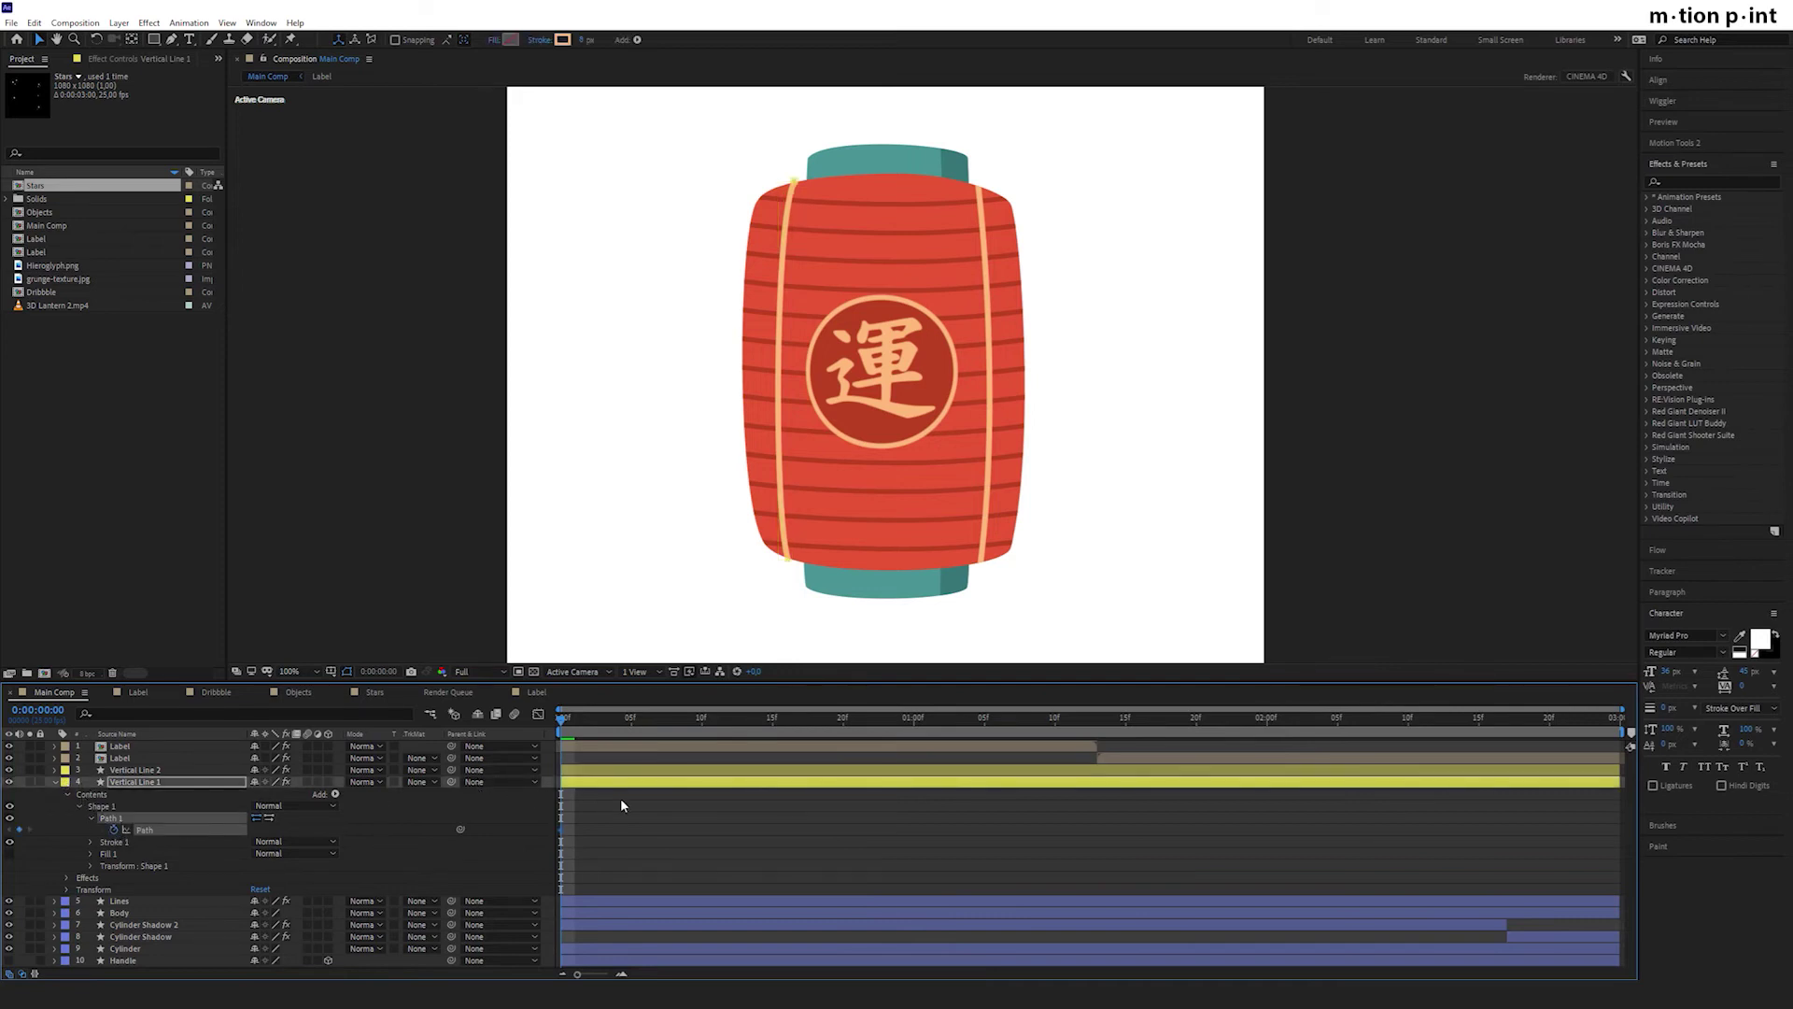
pyautogui.press('u')
pyautogui.moveTo(561, 721); pyautogui.dragTo(647, 727)
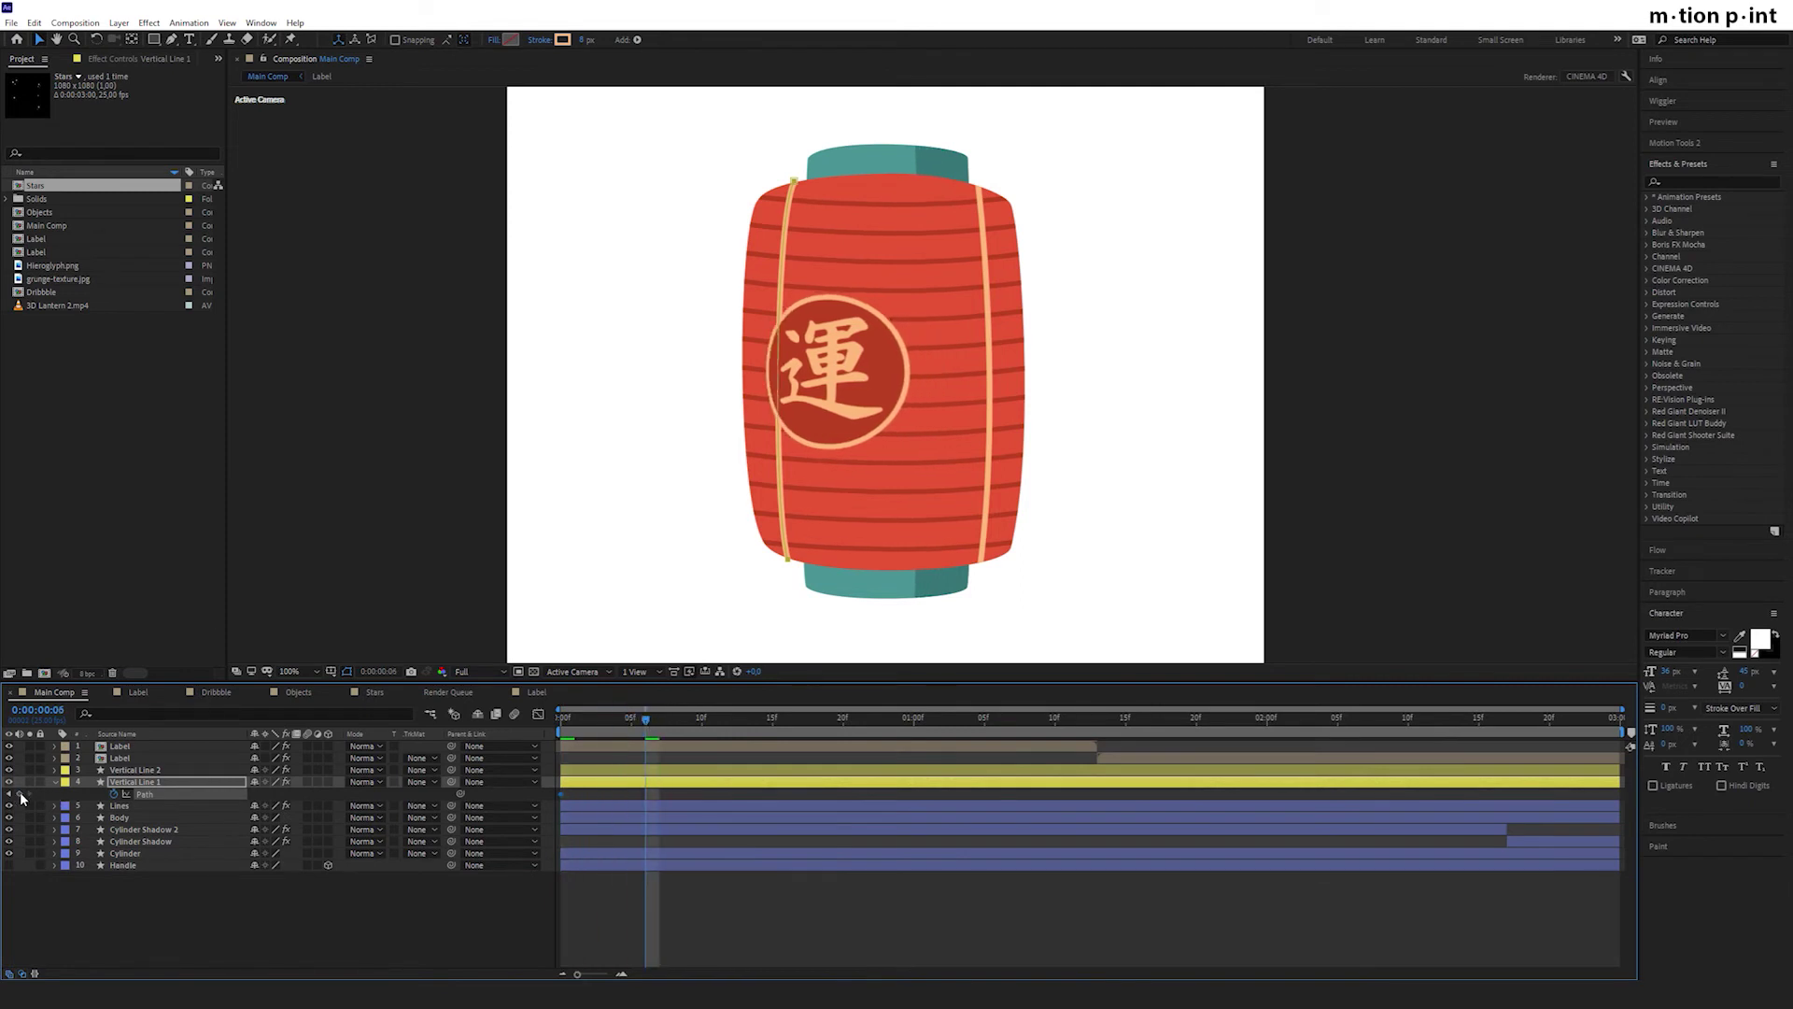
pyautogui.hotkey('shift', 'Left')
pyautogui.hotkey('shift', 'Left')
pyautogui.hotkey('shift', 'Left')
pyautogui.hotkey('shift', 'Left')
pyautogui.hotkey('shift', 'Left')
pyautogui.hotkey('shift', 'Left')
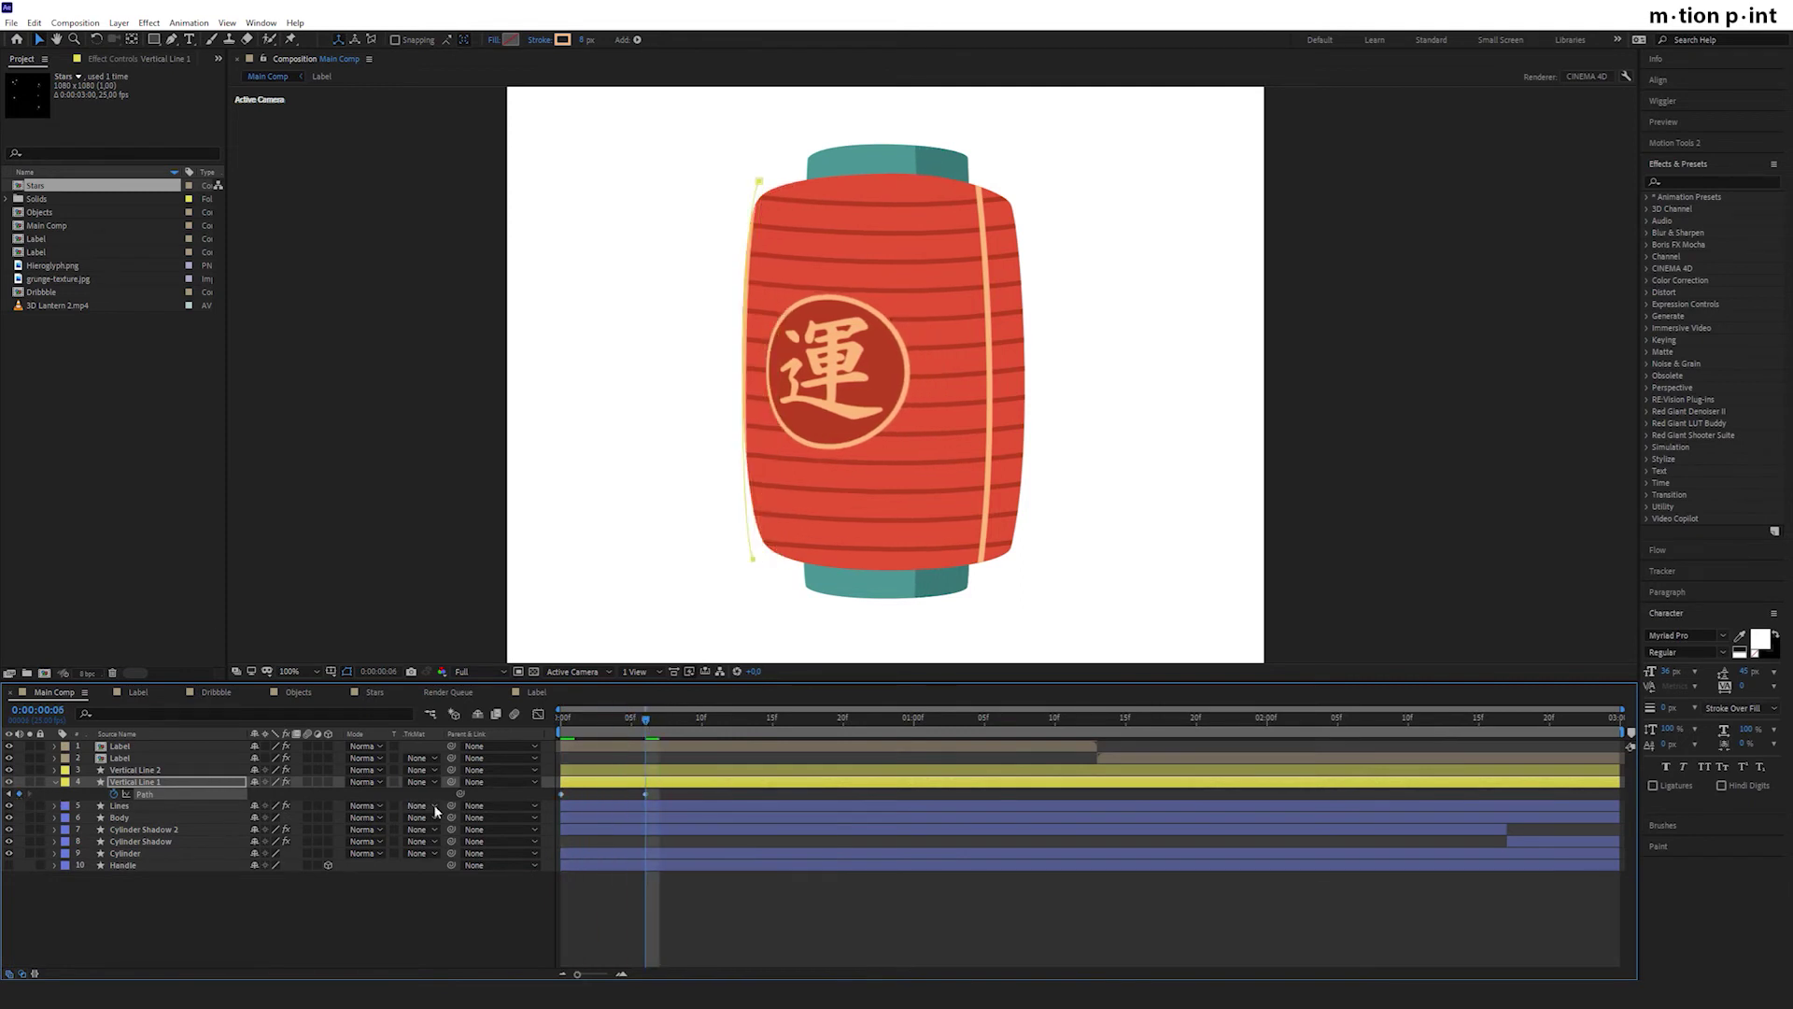
pyautogui.press('space')
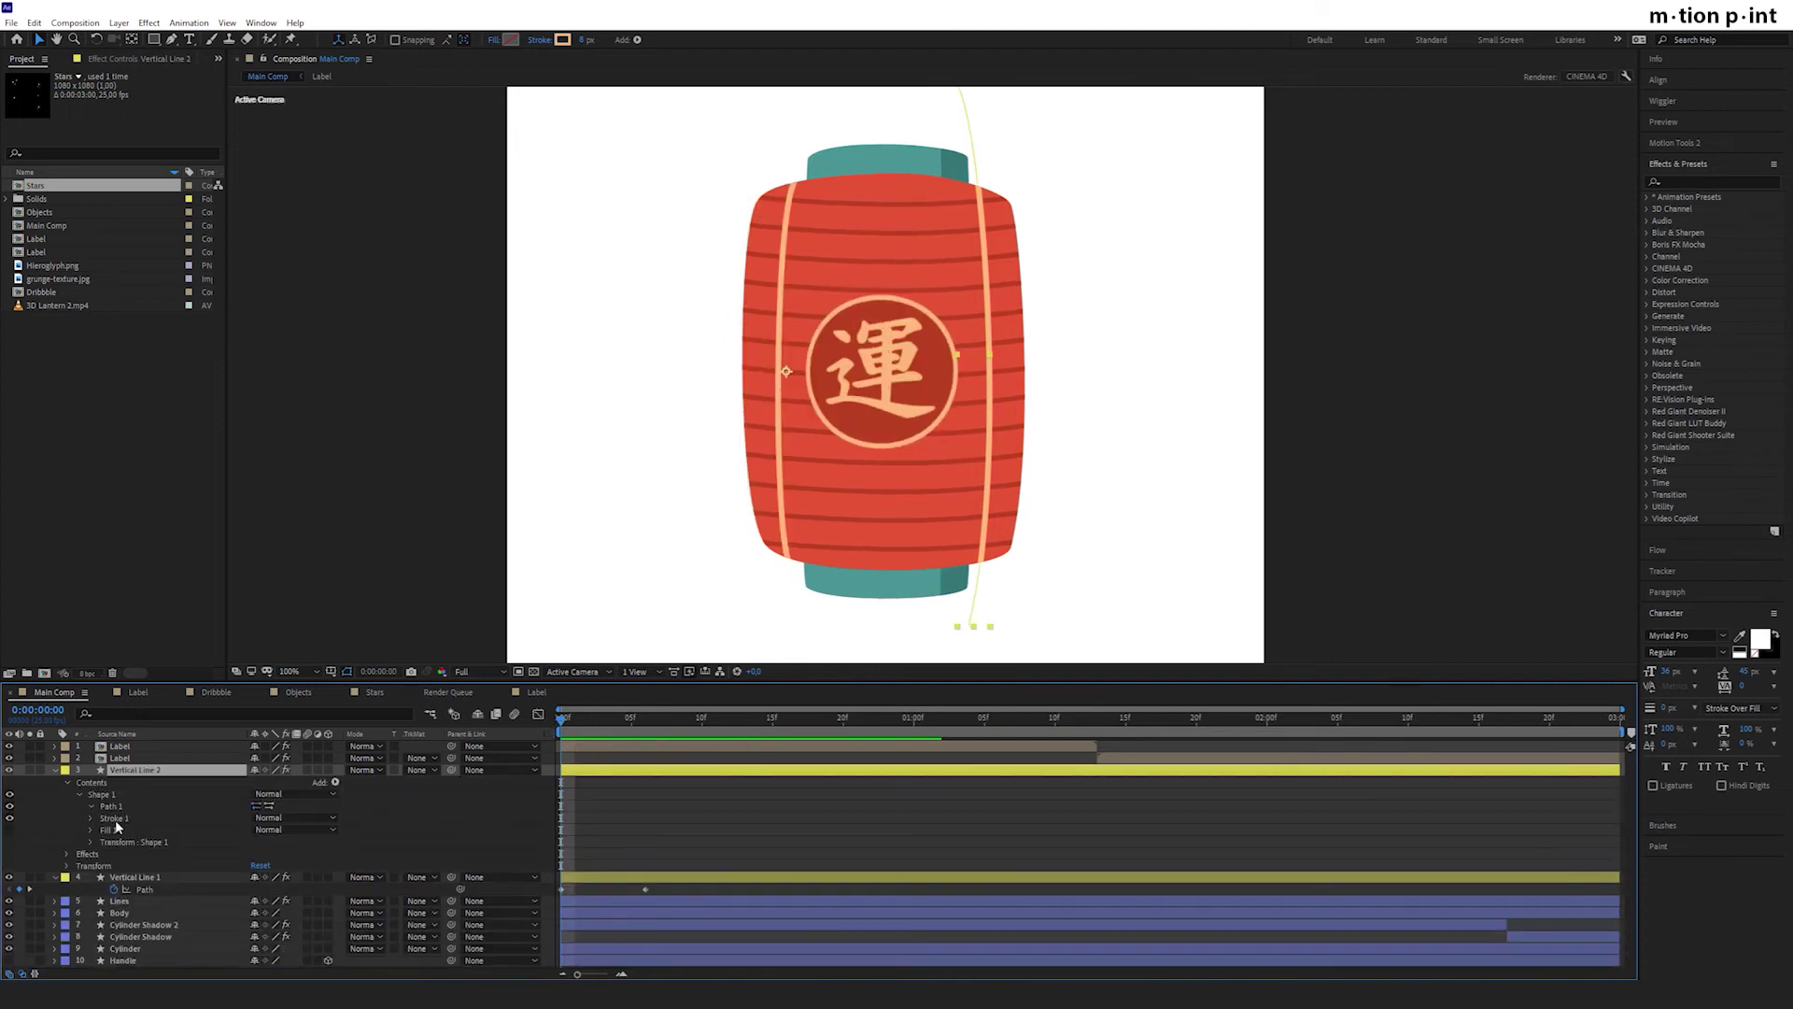
# Keyframe the Vertical Line 2 path at 0:00:00:00 and move it beyond the lantern's left edge at 0:00:01:13.
pyautogui.press('u')
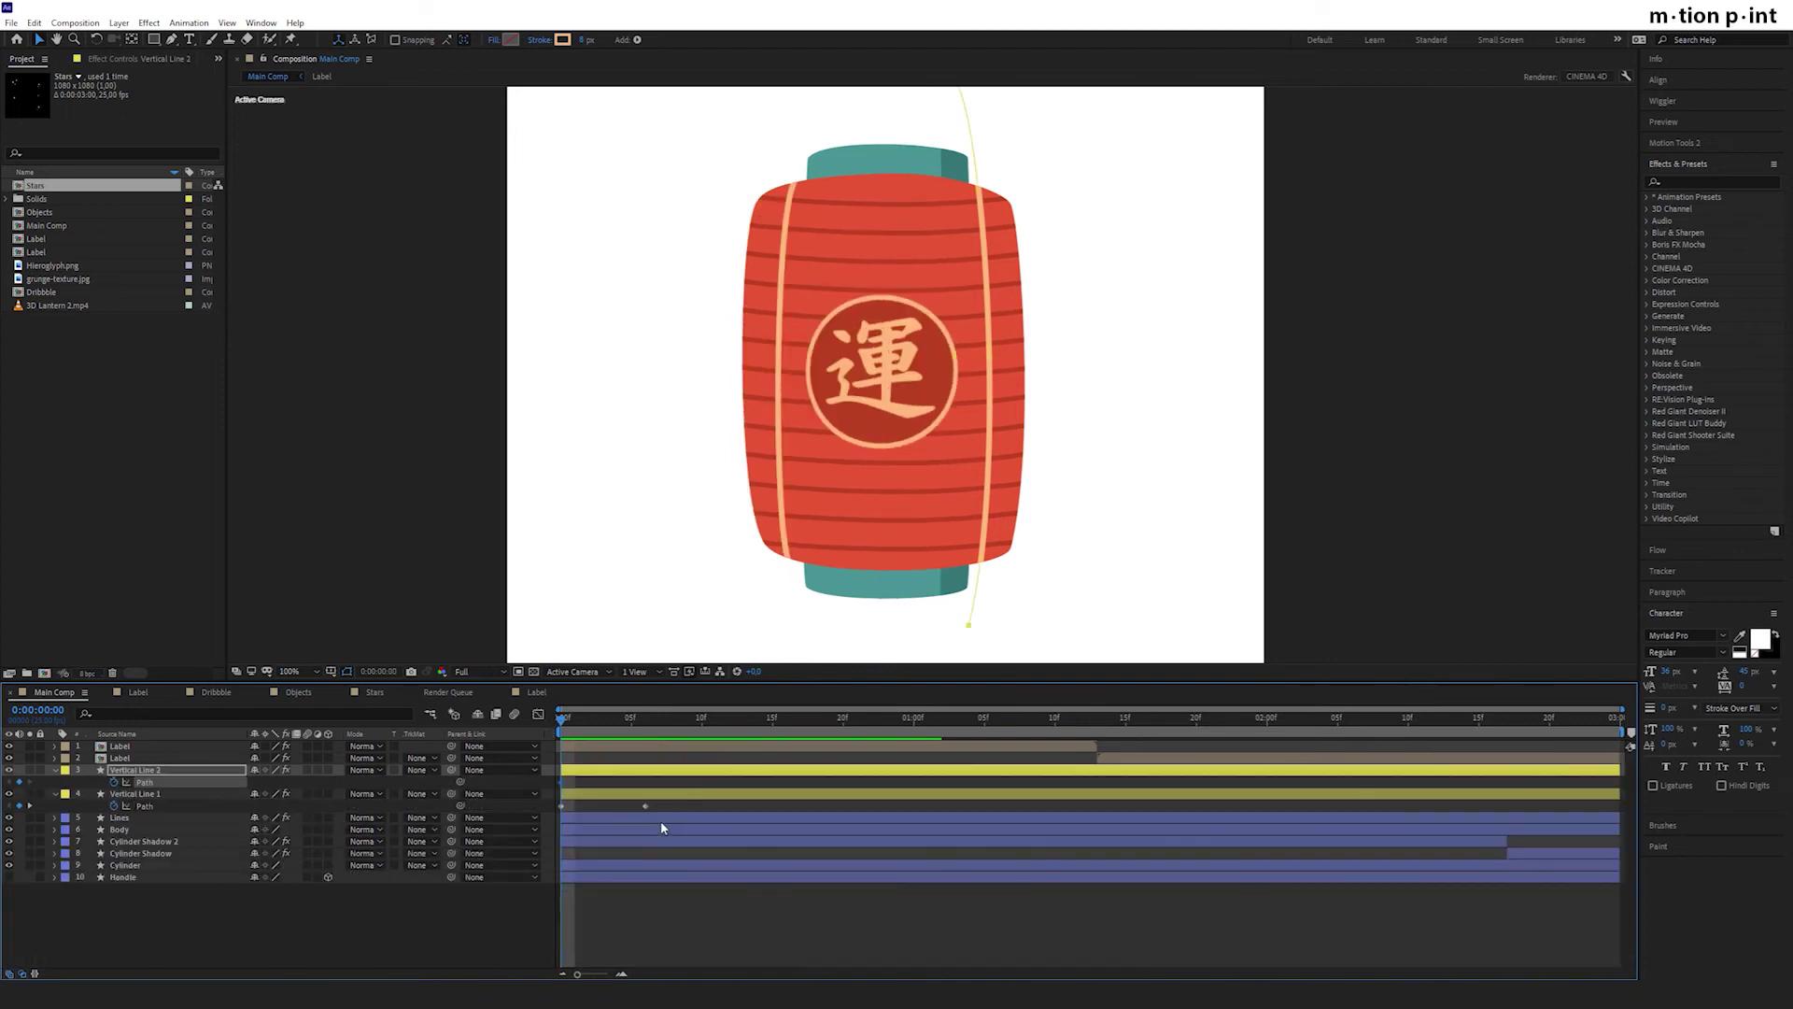
pyautogui.moveTo(567, 725); pyautogui.dragTo(1100, 750)
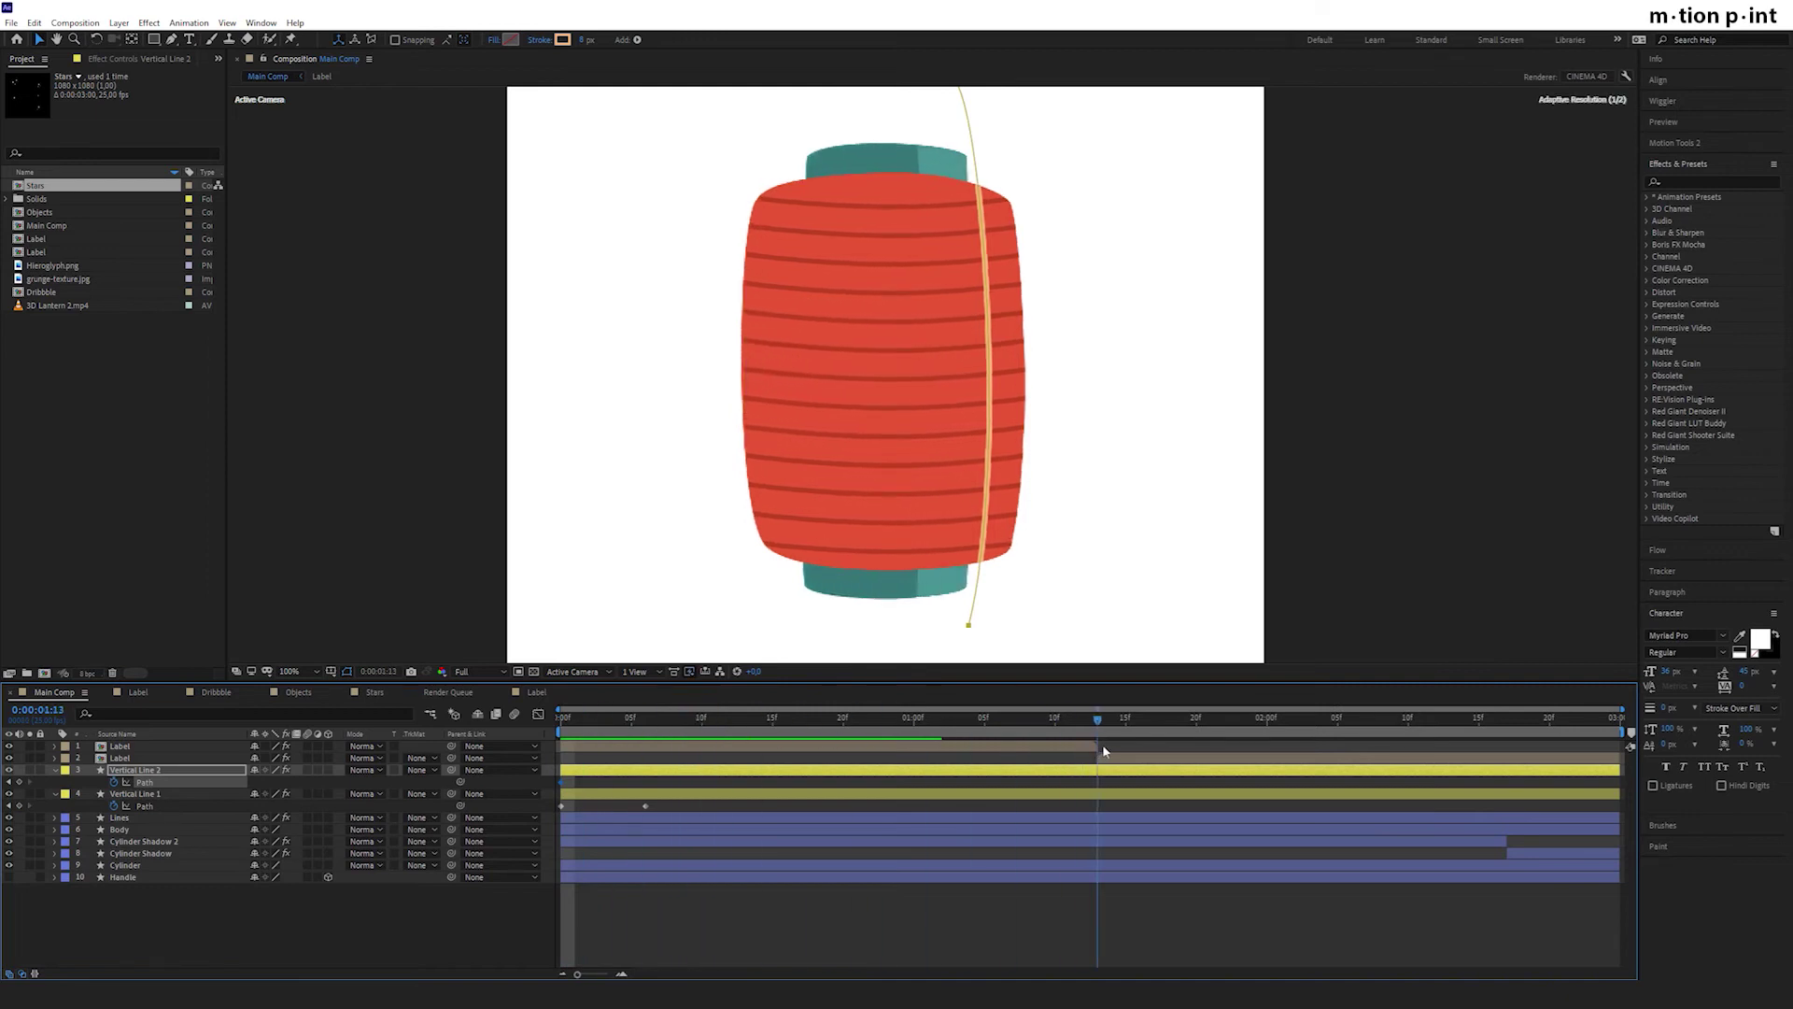
pyautogui.hotkey('shift', 'Left')
pyautogui.hotkey('shift', 'Left')
pyautogui.hotkey('shift', 'Left')
pyautogui.hotkey('shift', 'Left')
pyautogui.hotkey('shift', 'Left')
pyautogui.hotkey('shift', 'Left')
pyautogui.hotkey('shift', 'Left')
pyautogui.hotkey('shift', 'Left')
pyautogui.hotkey('shift', 'Left')
pyautogui.hotkey('shift', 'Left')
pyautogui.hotkey('shift', 'Left')
pyautogui.hotkey('shift', 'Left')
pyautogui.hotkey('shift', 'Left')
pyautogui.hotkey('shift', 'Left')
pyautogui.hotkey('shift', 'Left')
pyautogui.hotkey('shift', 'Left')
pyautogui.hotkey('shift', 'Left')
pyautogui.hotkey('shift', 'Left')
pyautogui.hotkey('shift', 'Left')
pyautogui.hotkey('shift', 'Left')
pyautogui.hotkey('shift', 'Left')
pyautogui.hotkey('shift', 'Left')
pyautogui.hotkey('shift', 'Left')
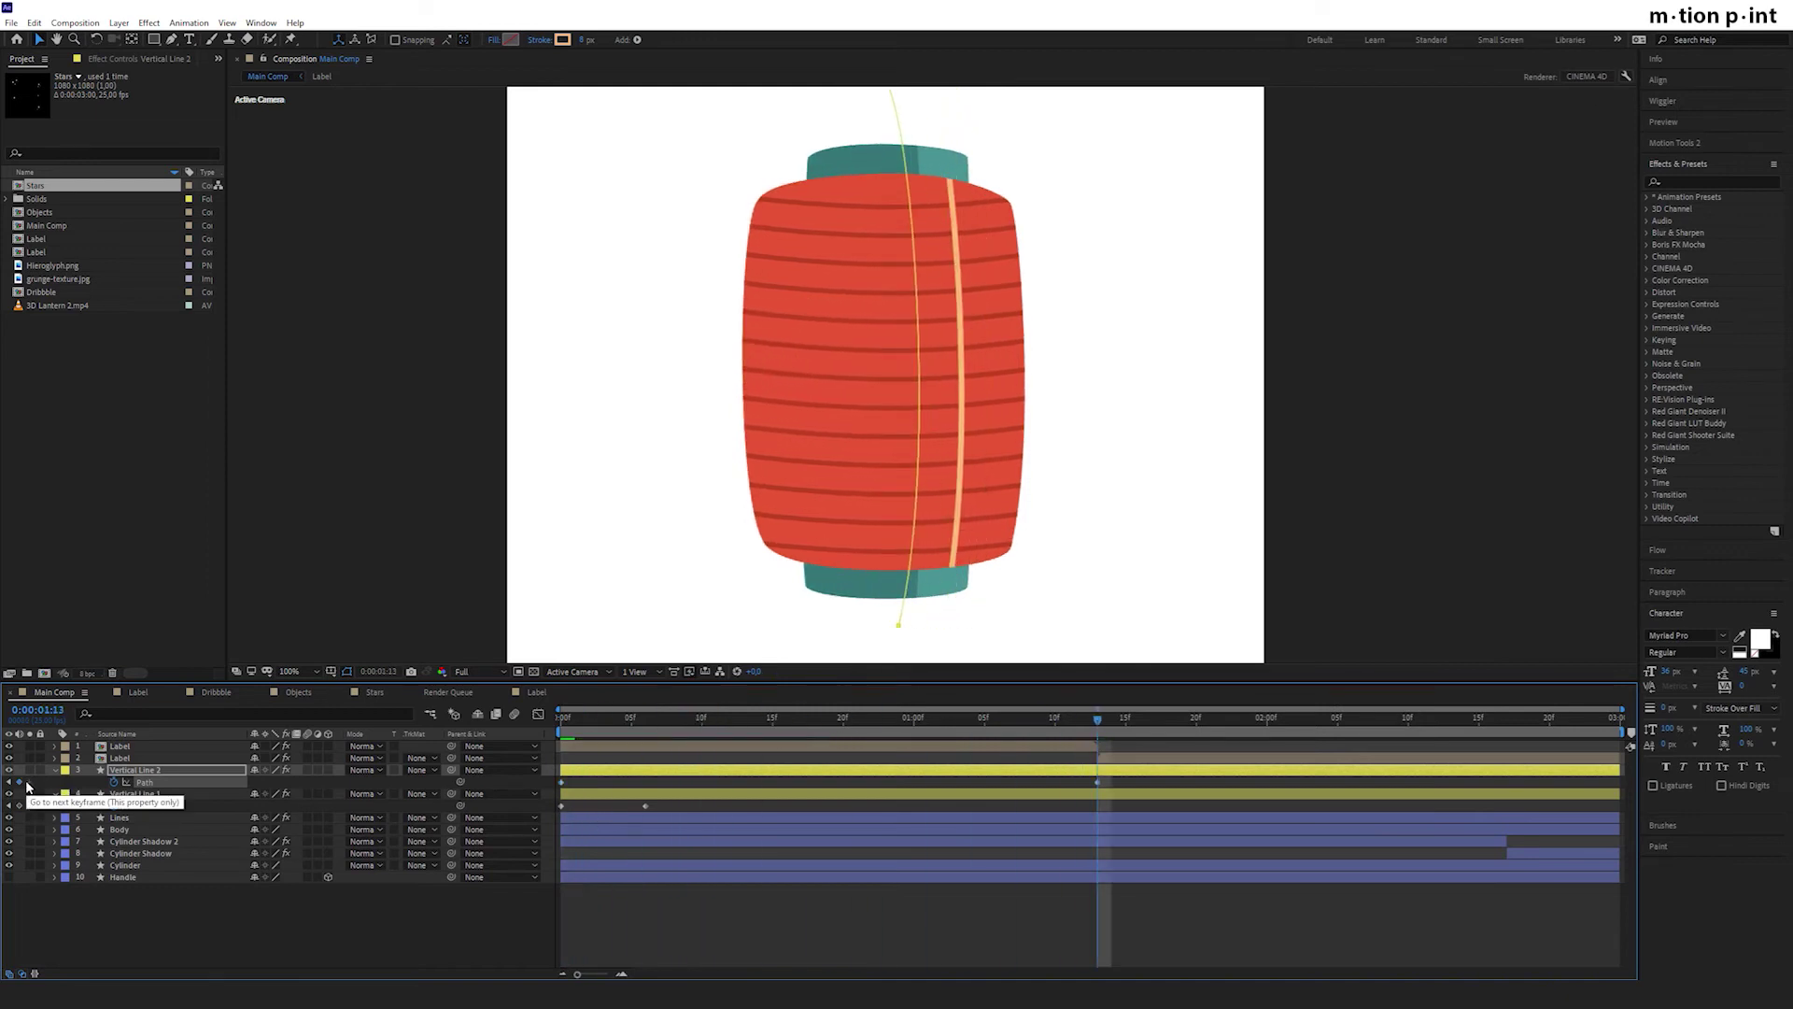
# At 0:00:01:13, bend the Vertical Line 2 path the opposite way with the Pen tool and align it with the lantern's left edge.
pyautogui.press(',')
pyautogui.press('g')
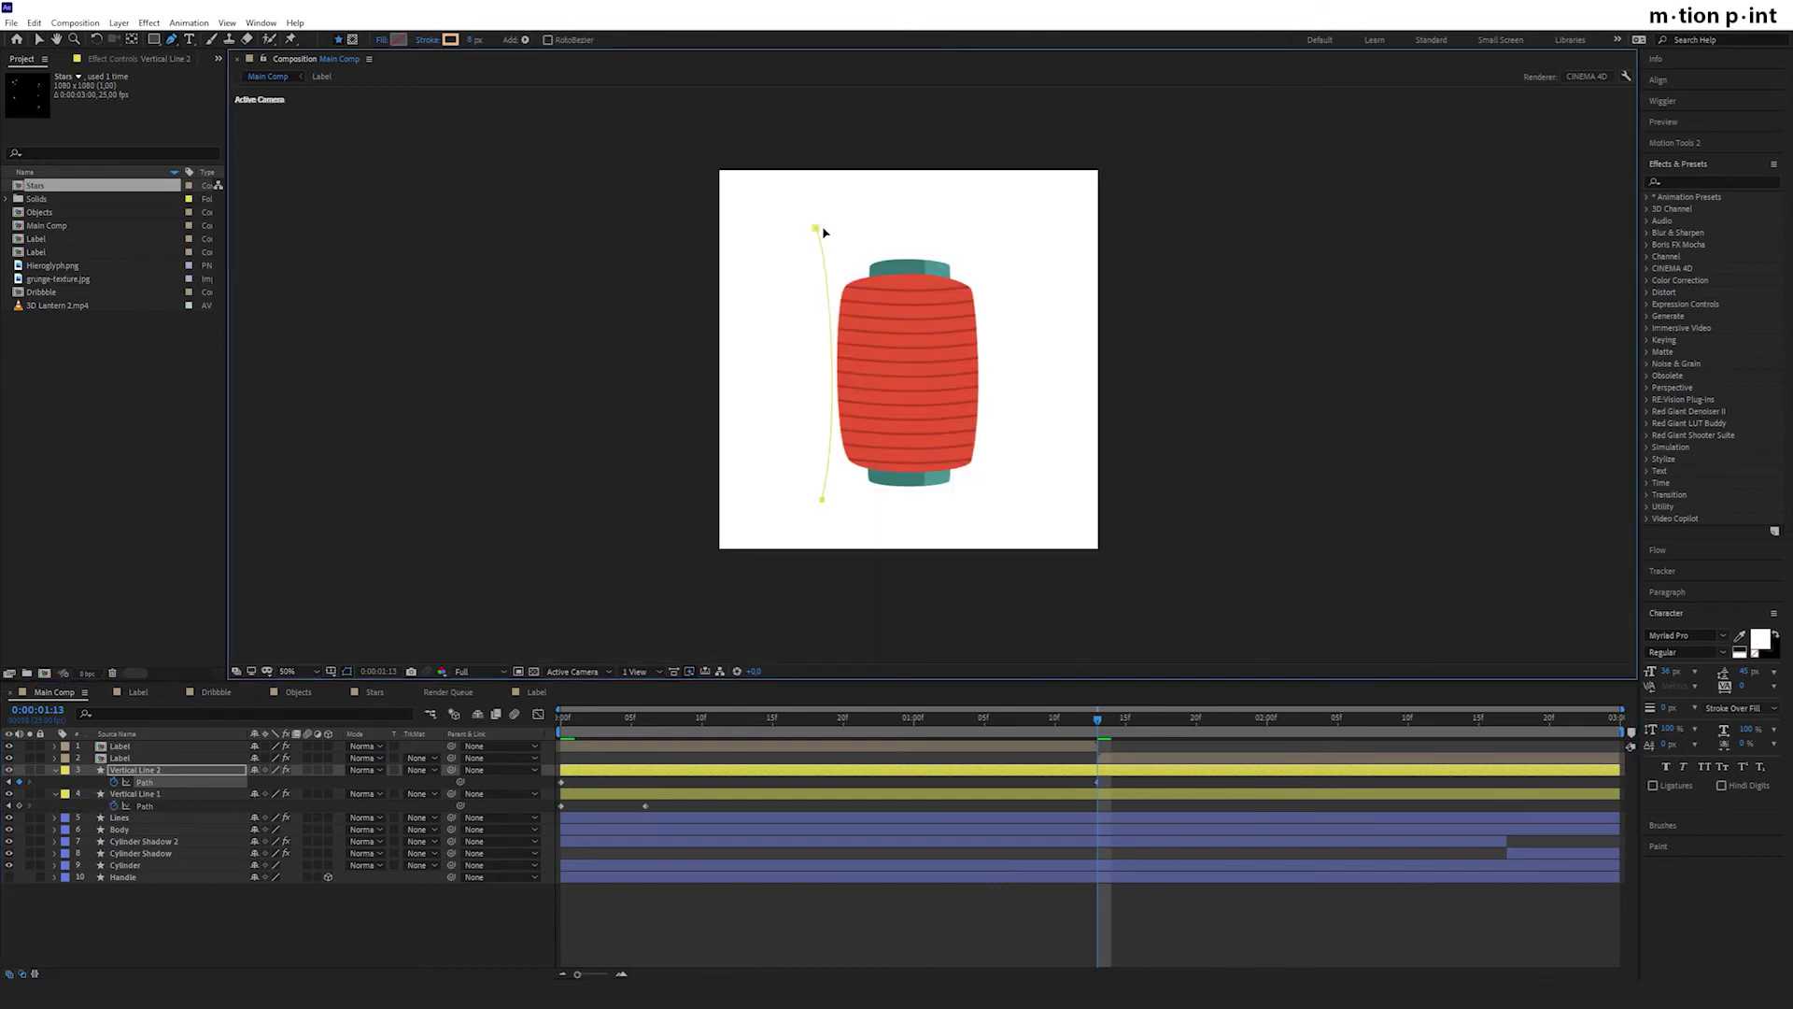
pyautogui.moveTo(817, 227); pyautogui.dragTo(801, 268)
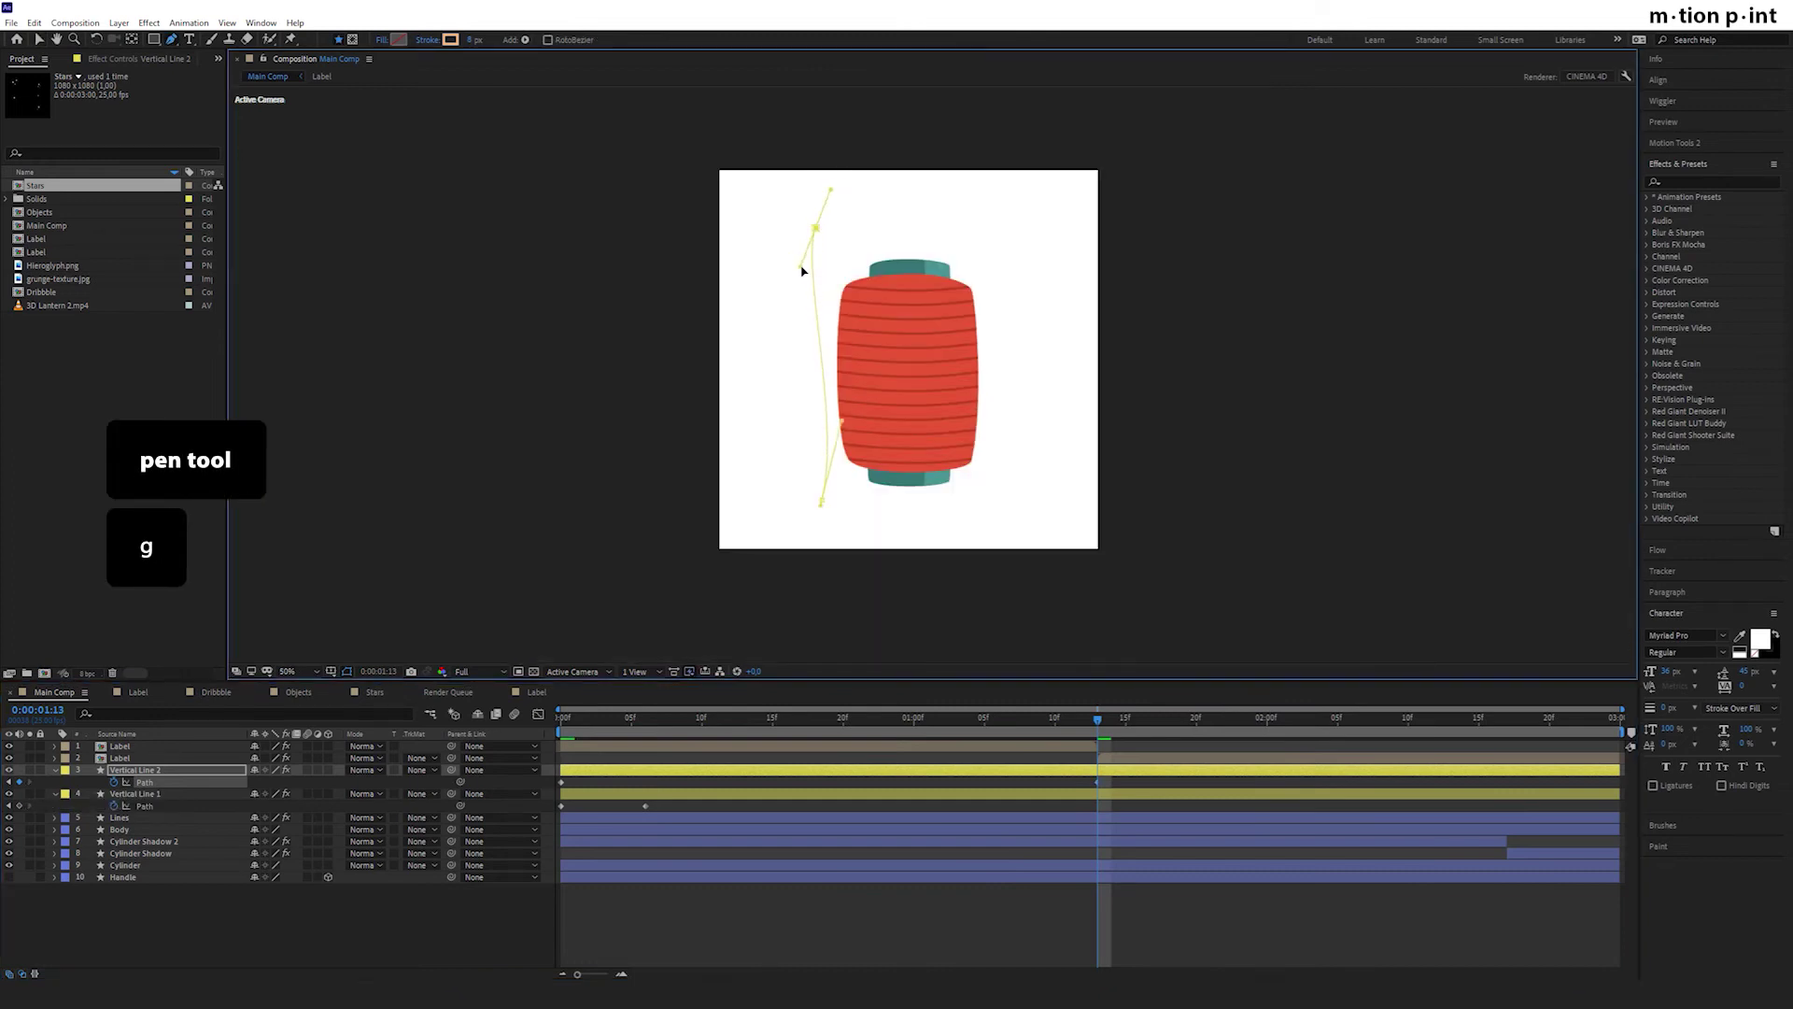
pyautogui.moveTo(842, 422); pyautogui.dragTo(839, 385)
pyautogui.press('v')
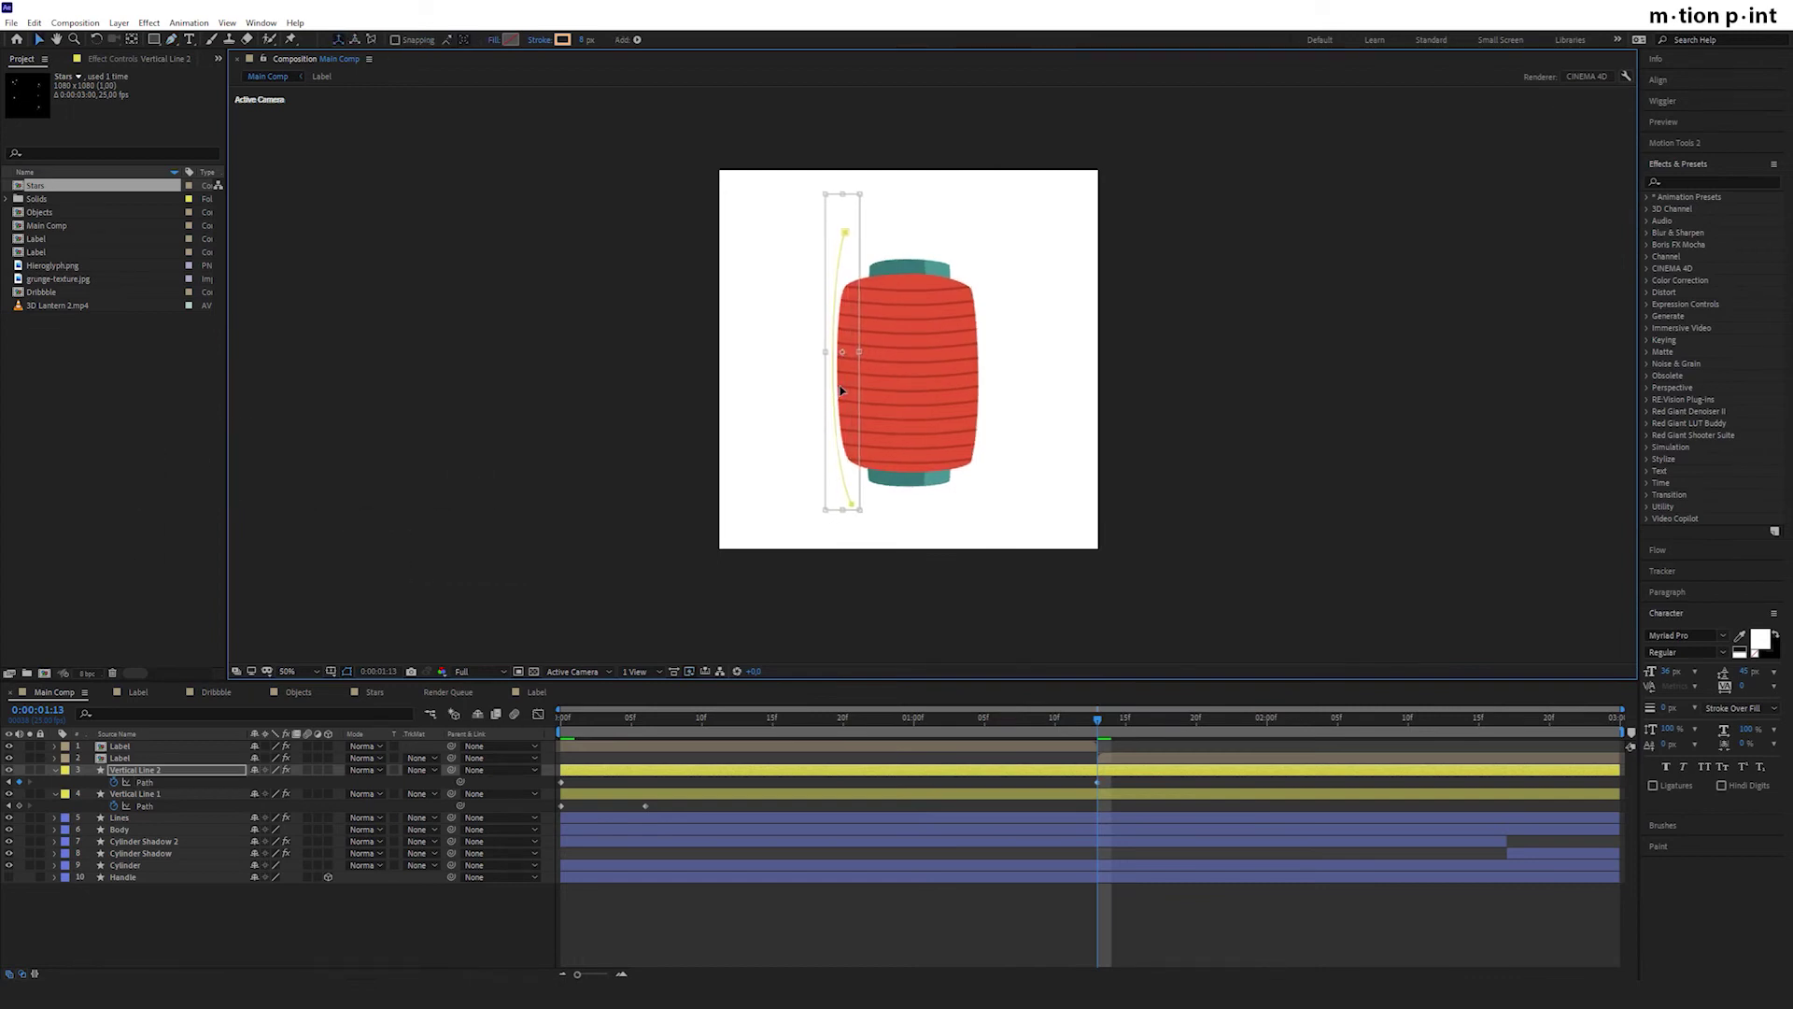
# Preview the motion and correct the Vertical Line 2 path with in-between keyframes at 0:00:00:18 and 0:00:01:00.
pyautogui.press('space')
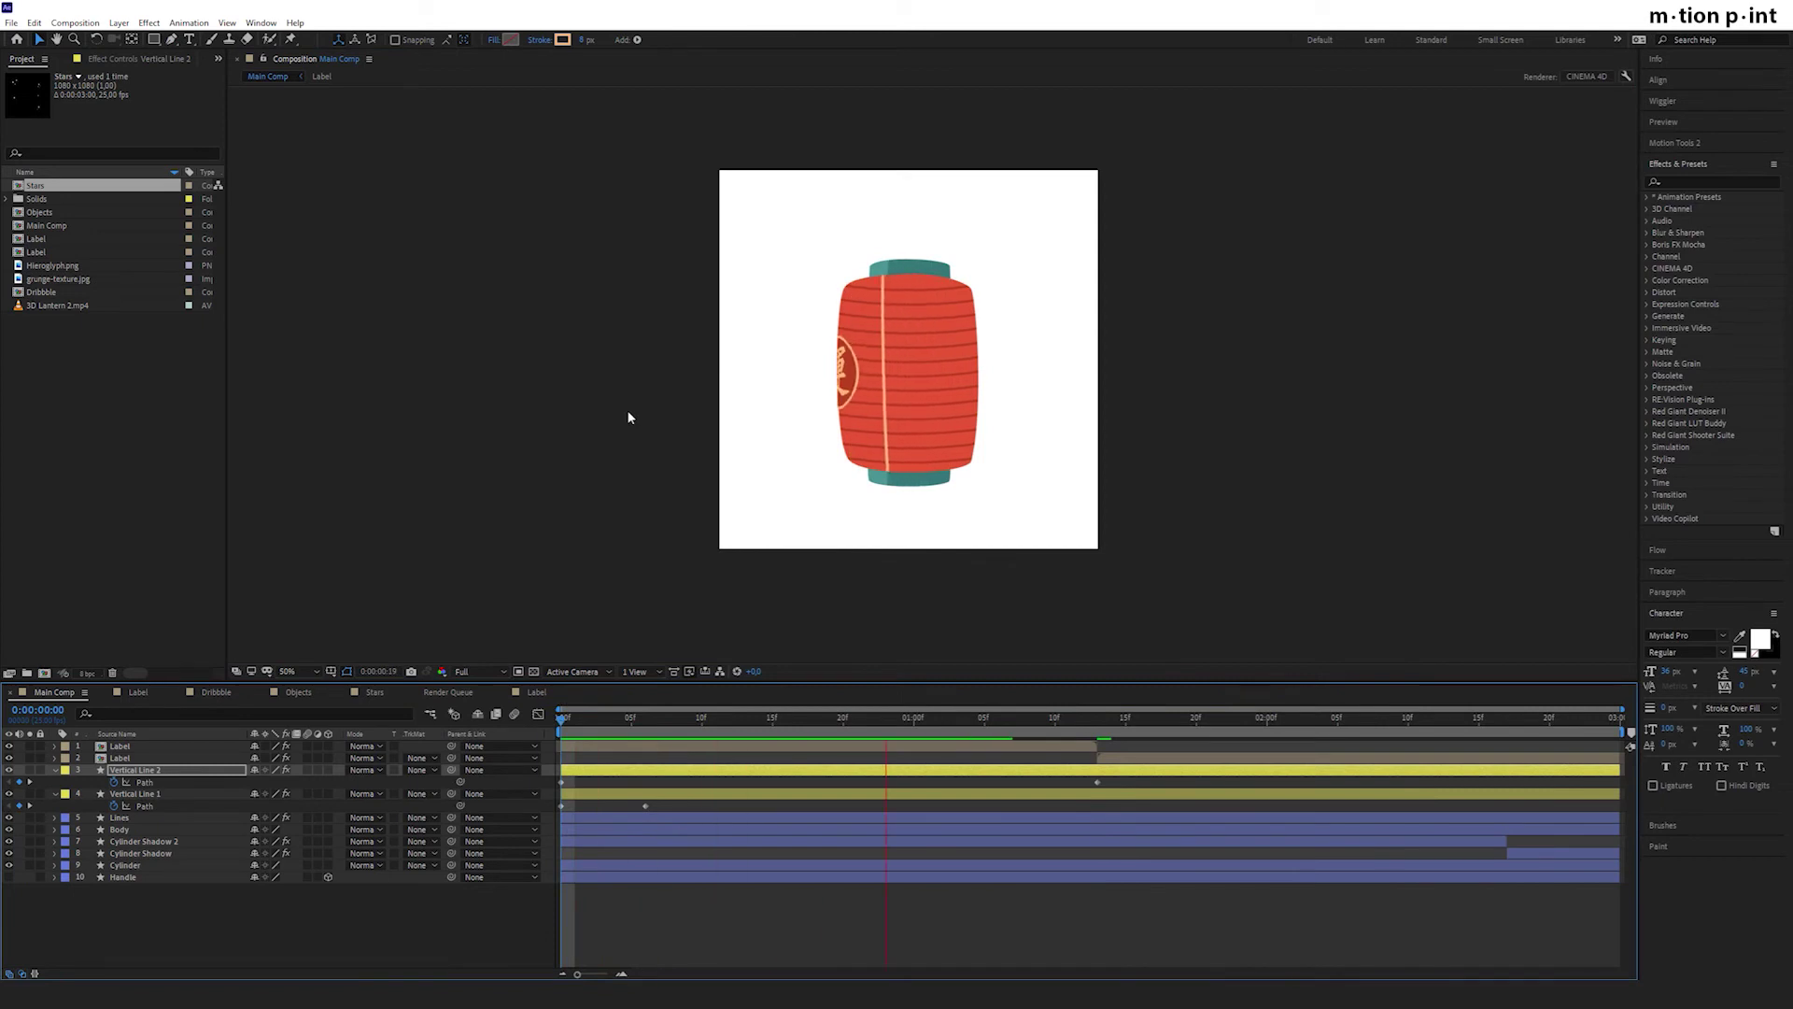
pyautogui.press('space')
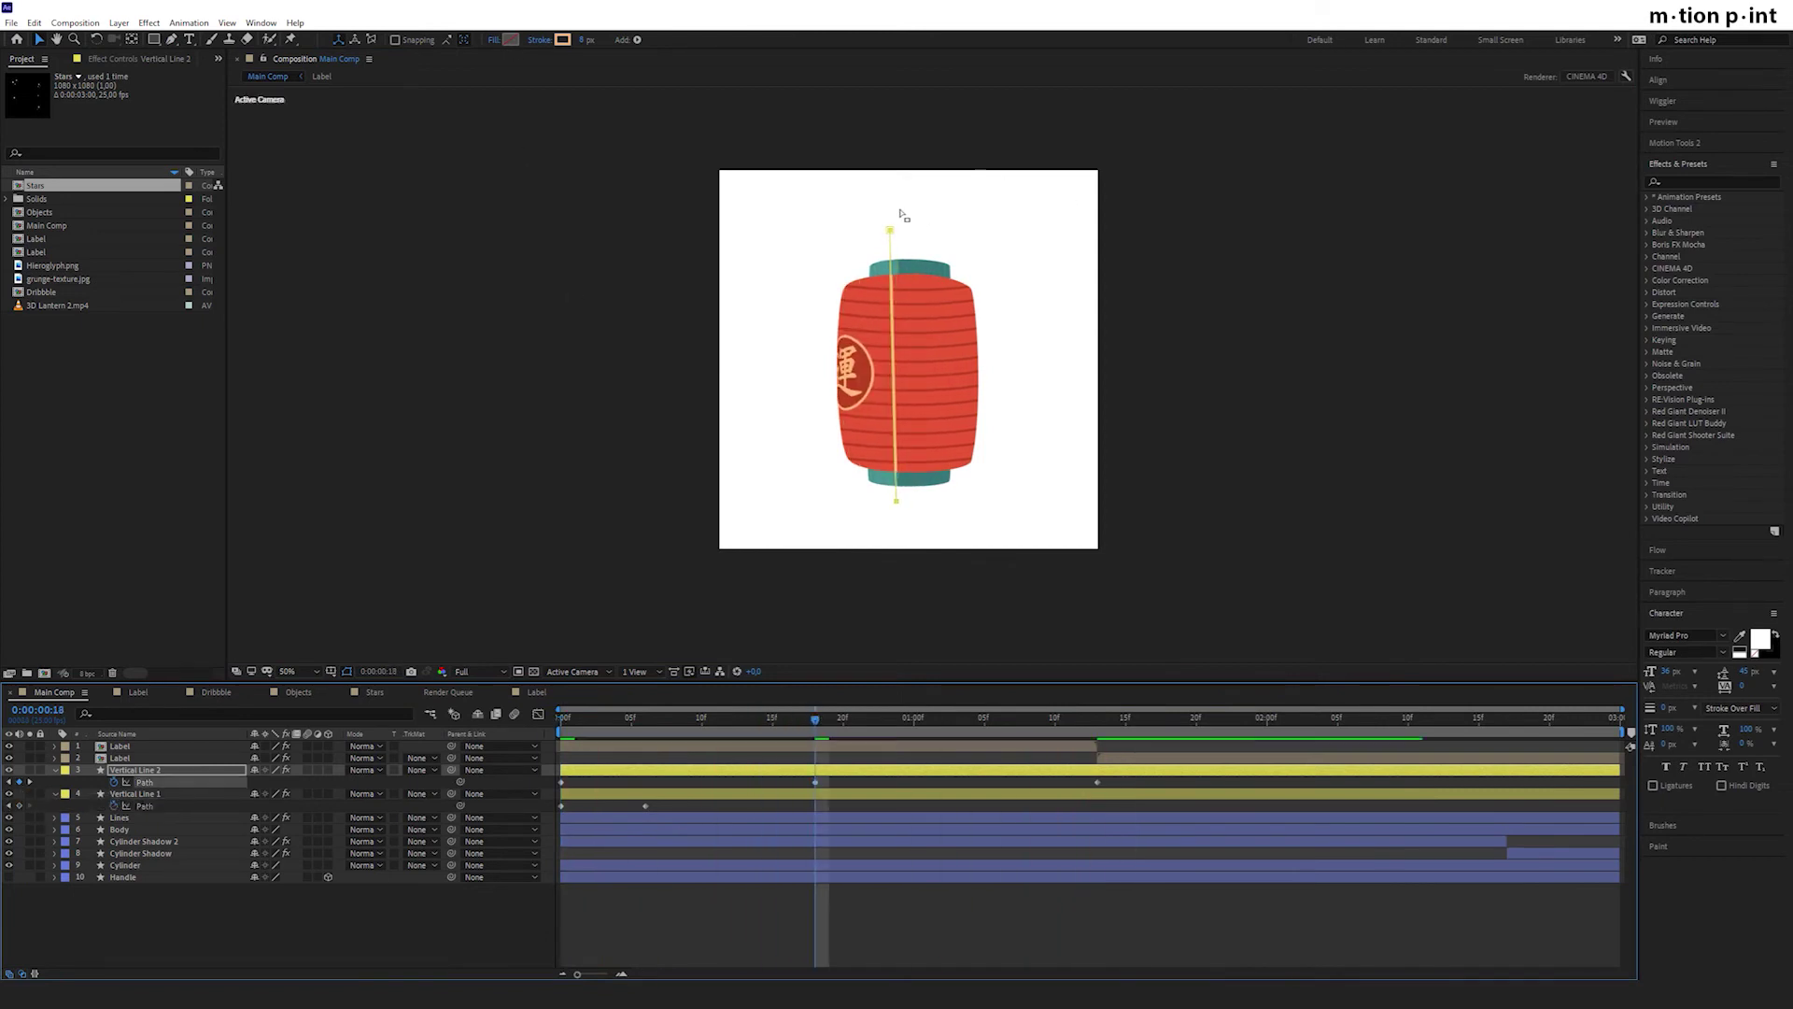
pyautogui.moveTo(893, 448); pyautogui.dragTo(881, 467)
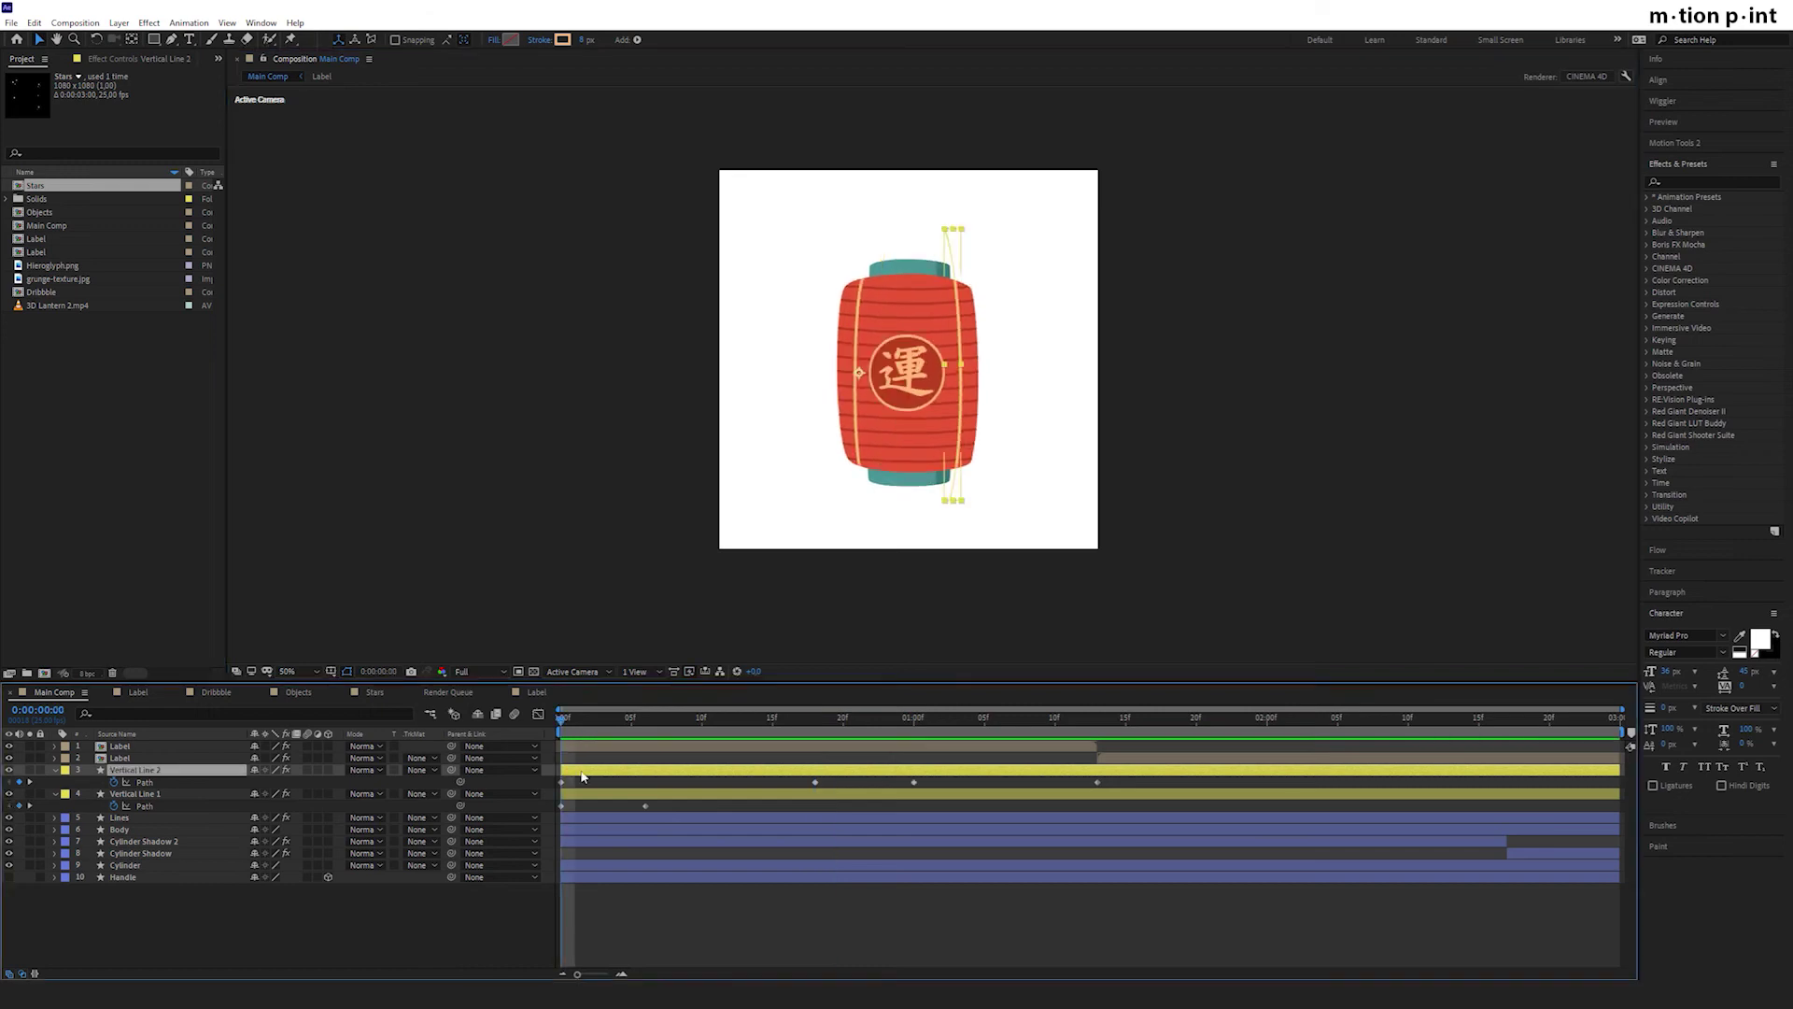
# Duplicate Vertical Line 2 and delete all of the copy's Path keyframes except the first.
pyautogui.hotkey('ctrl', 'd')
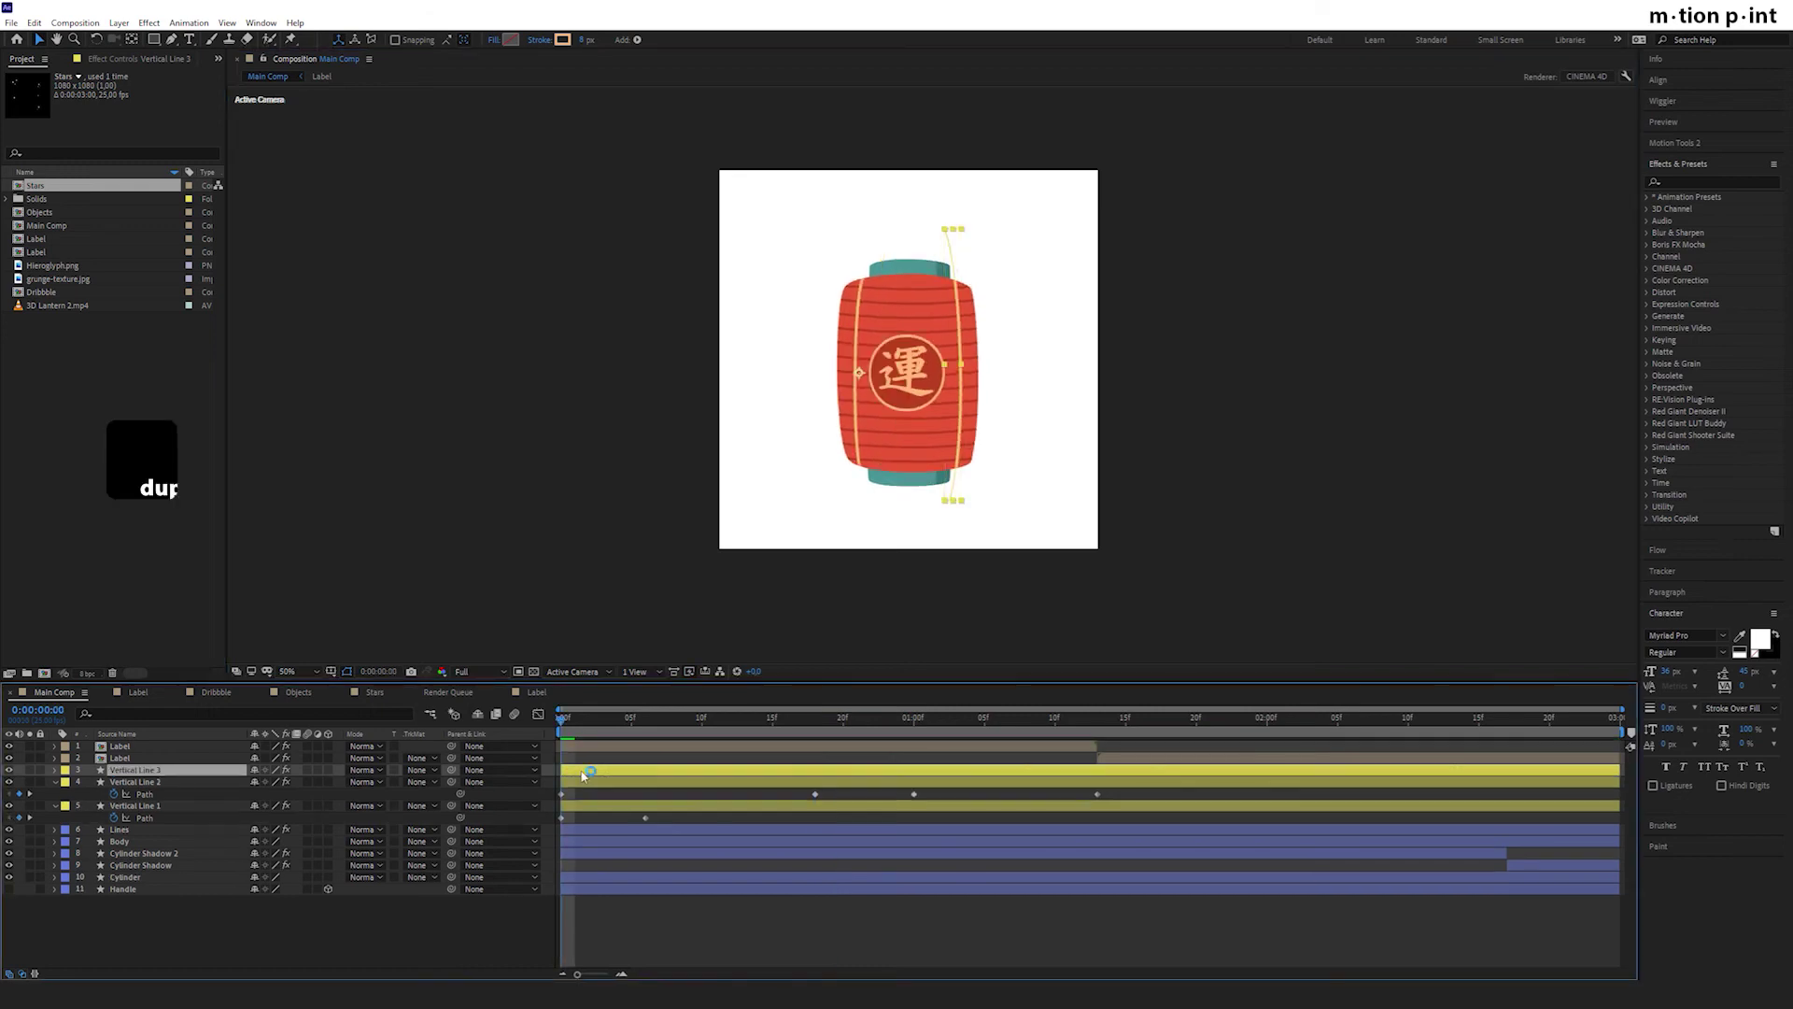
pyautogui.press('u')
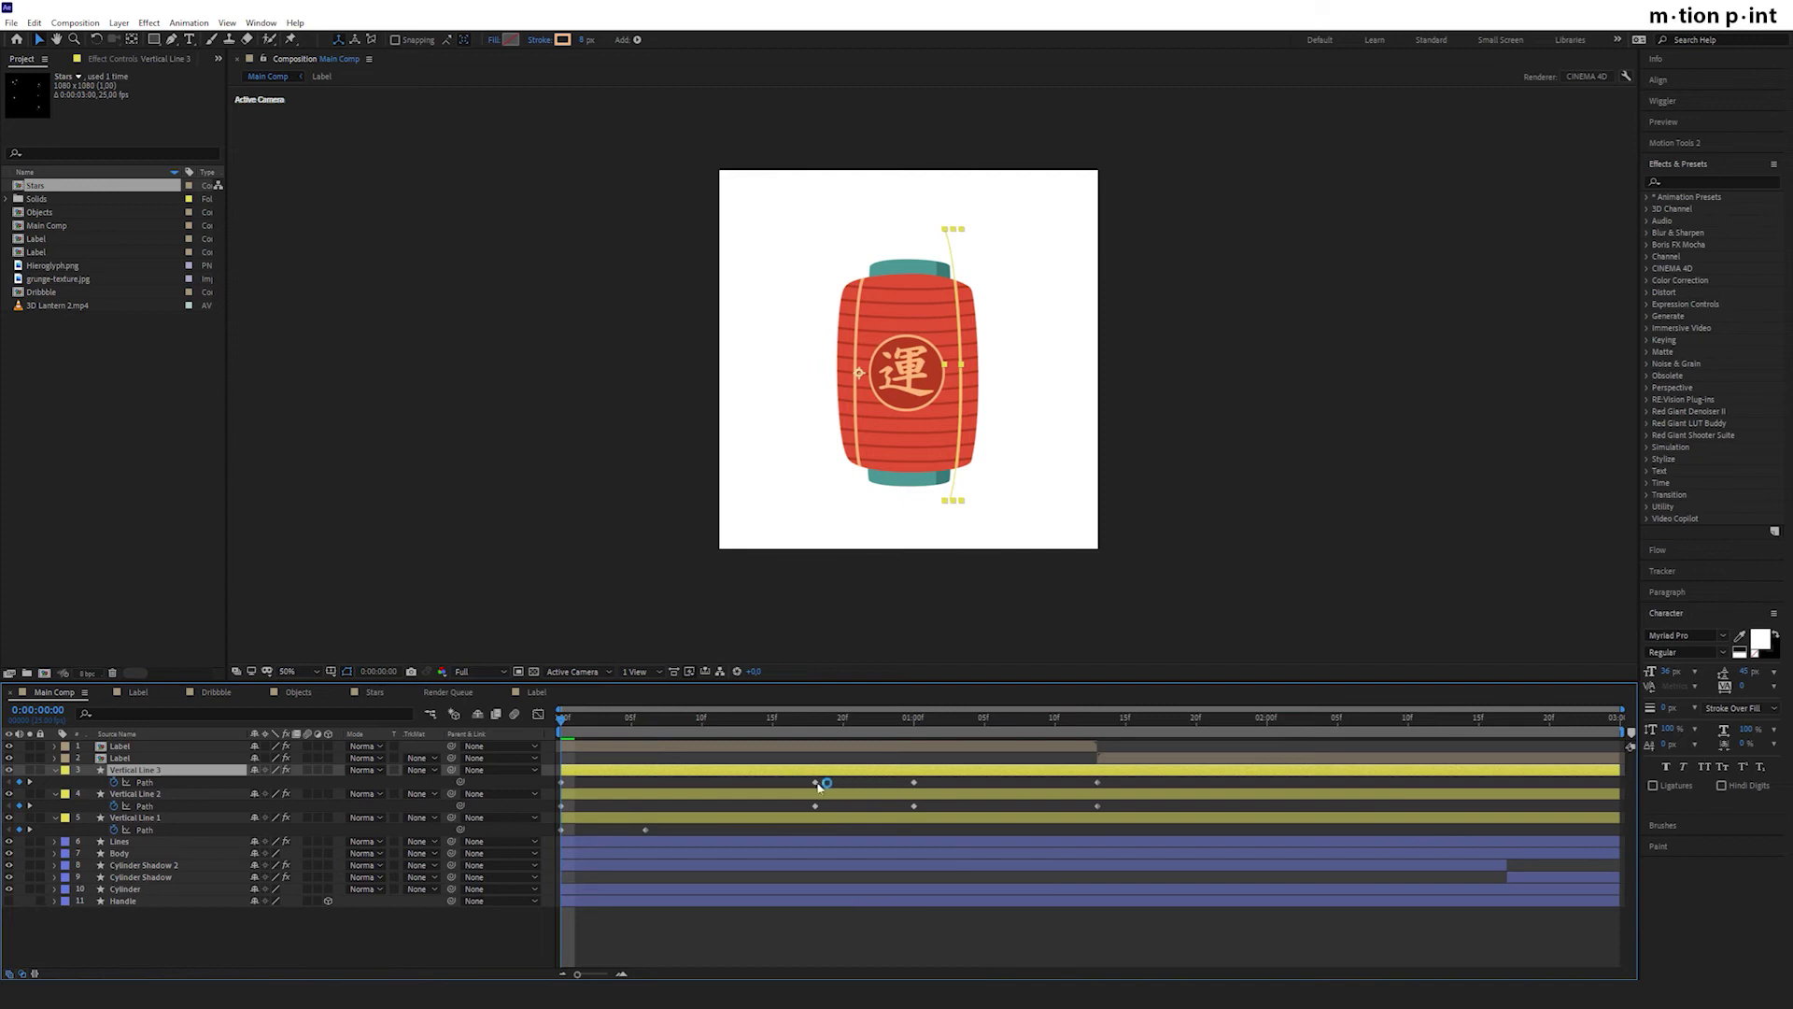
pyautogui.moveTo(798, 778); pyautogui.dragTo(1130, 783)
pyautogui.press('Delete')
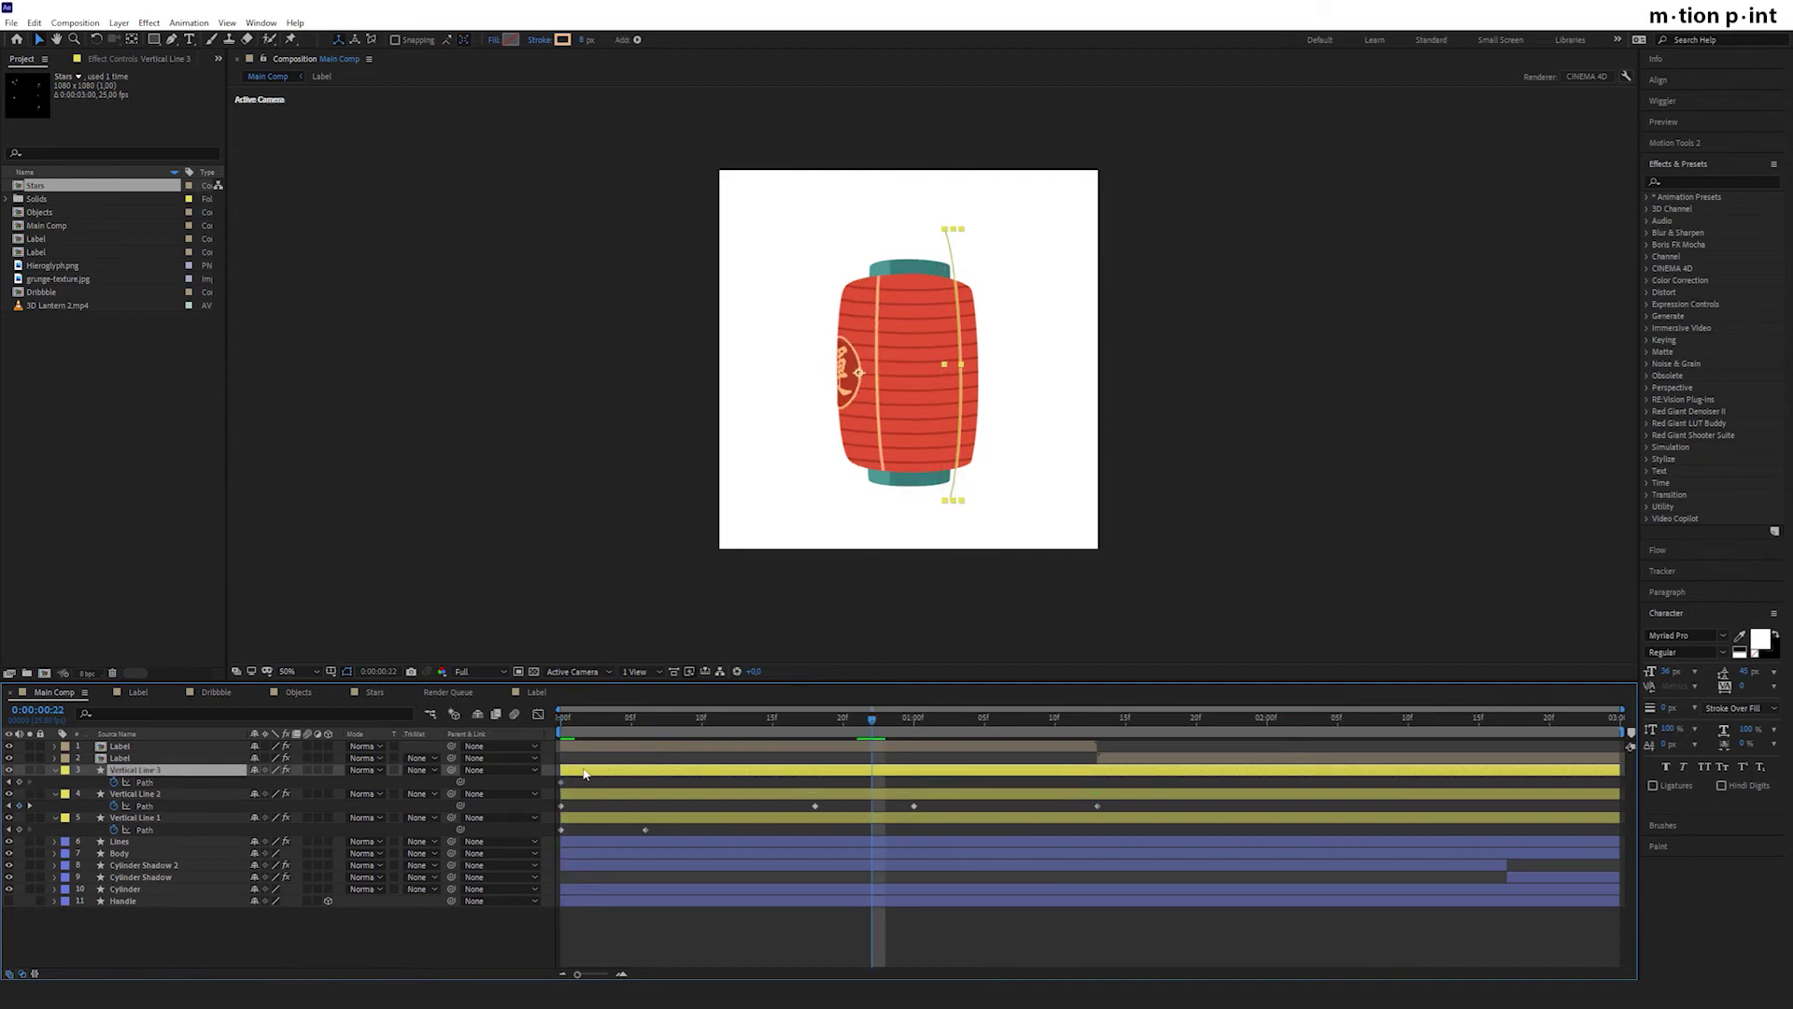
# Start the Vertical Line 3 layer at 0:00:00:22 and shift its path to the lantern's right edge at that time.
pyautogui.moveTo(585, 774); pyautogui.dragTo(902, 781)
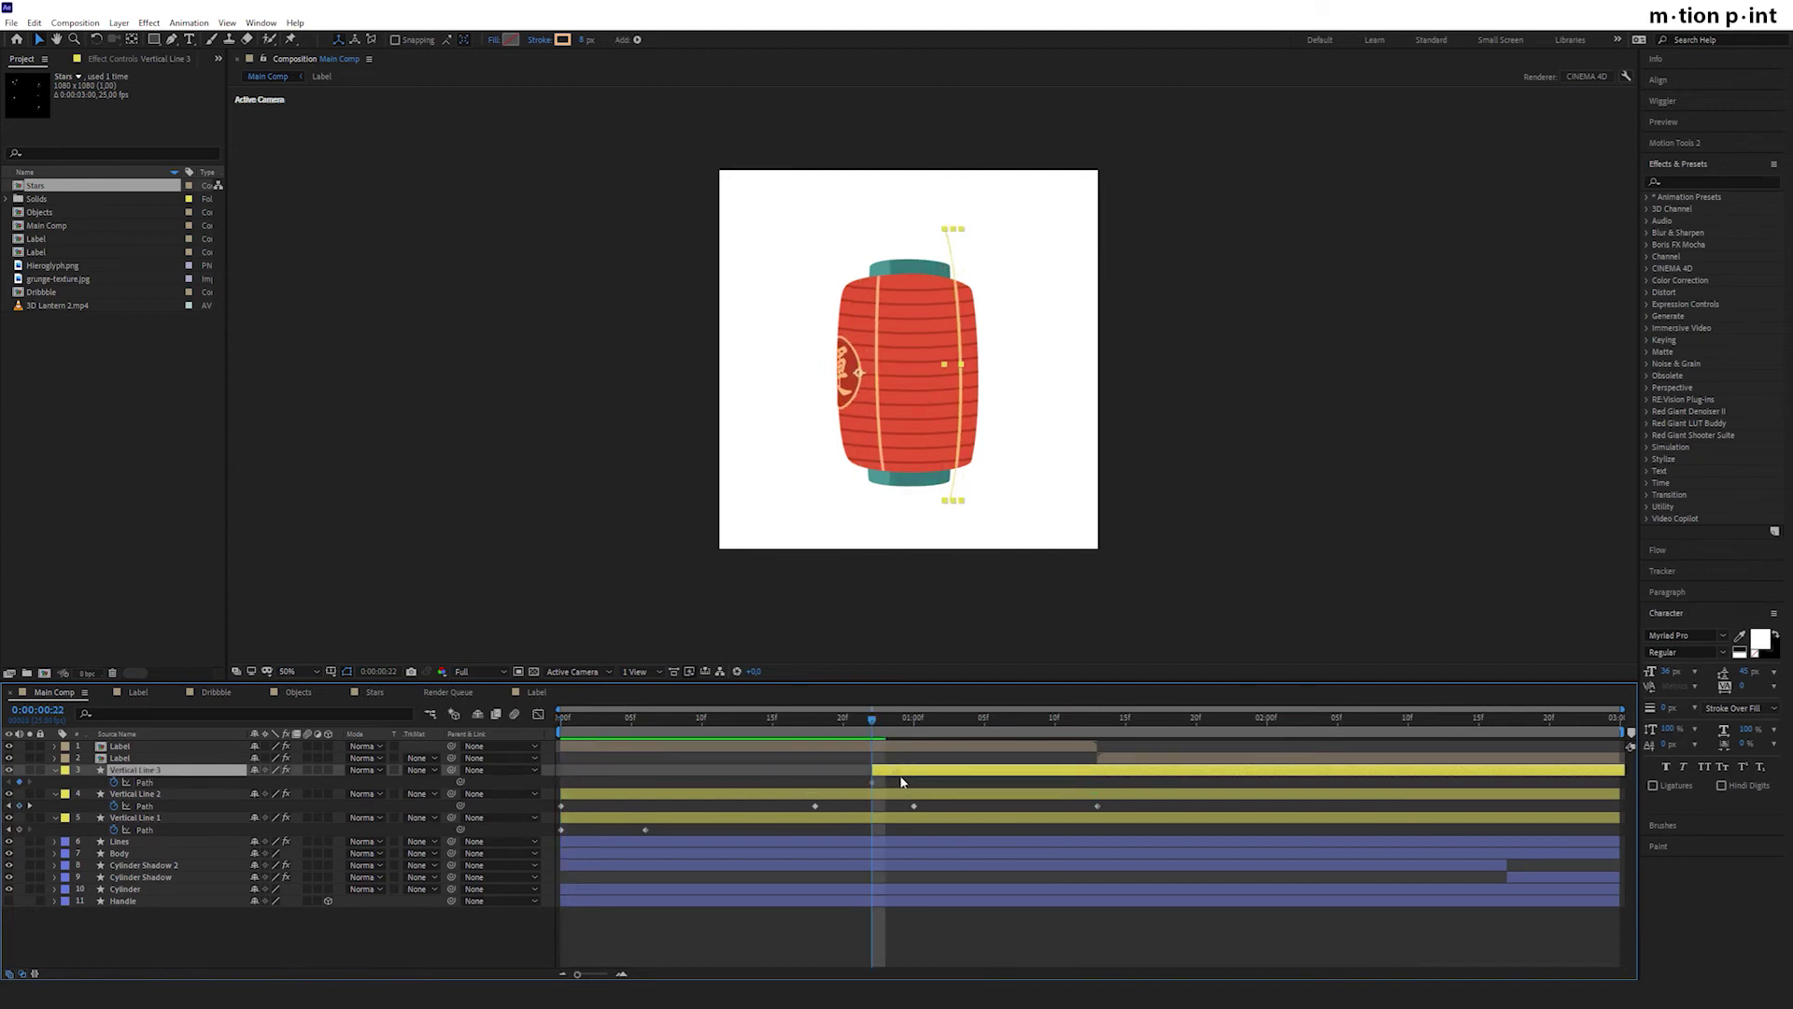
pyautogui.click(873, 782)
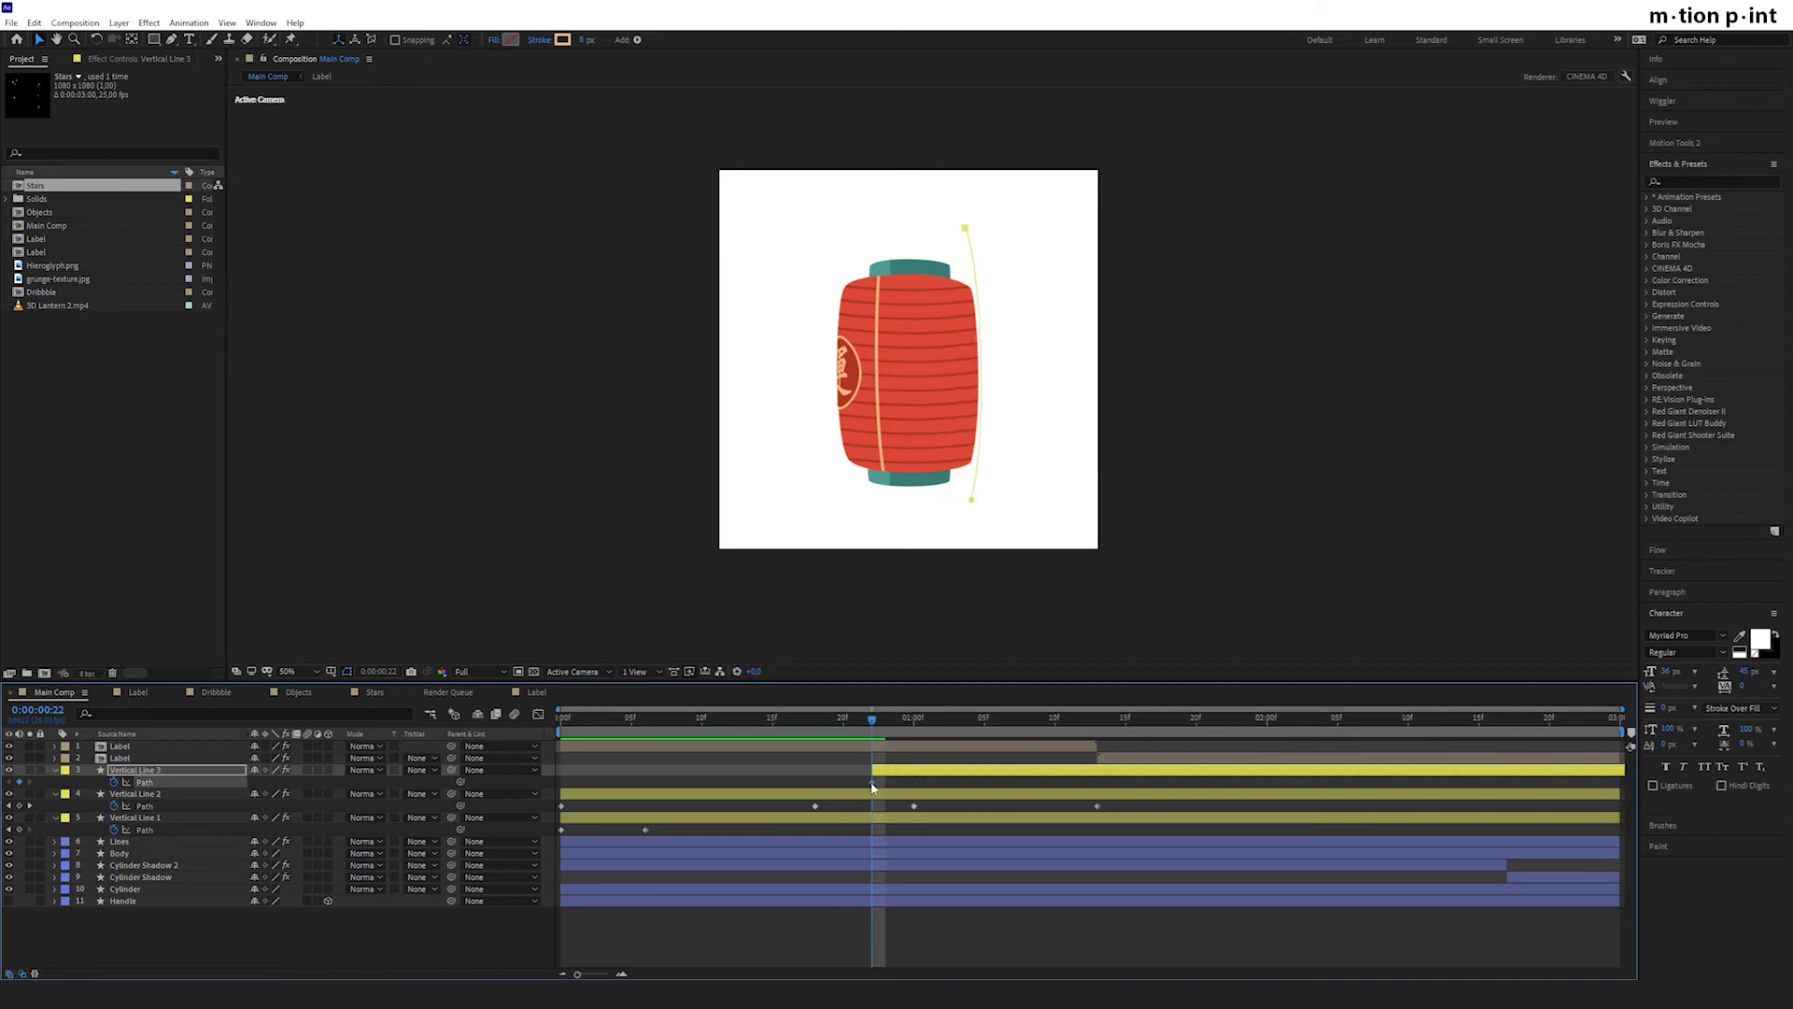
pyautogui.press('space')
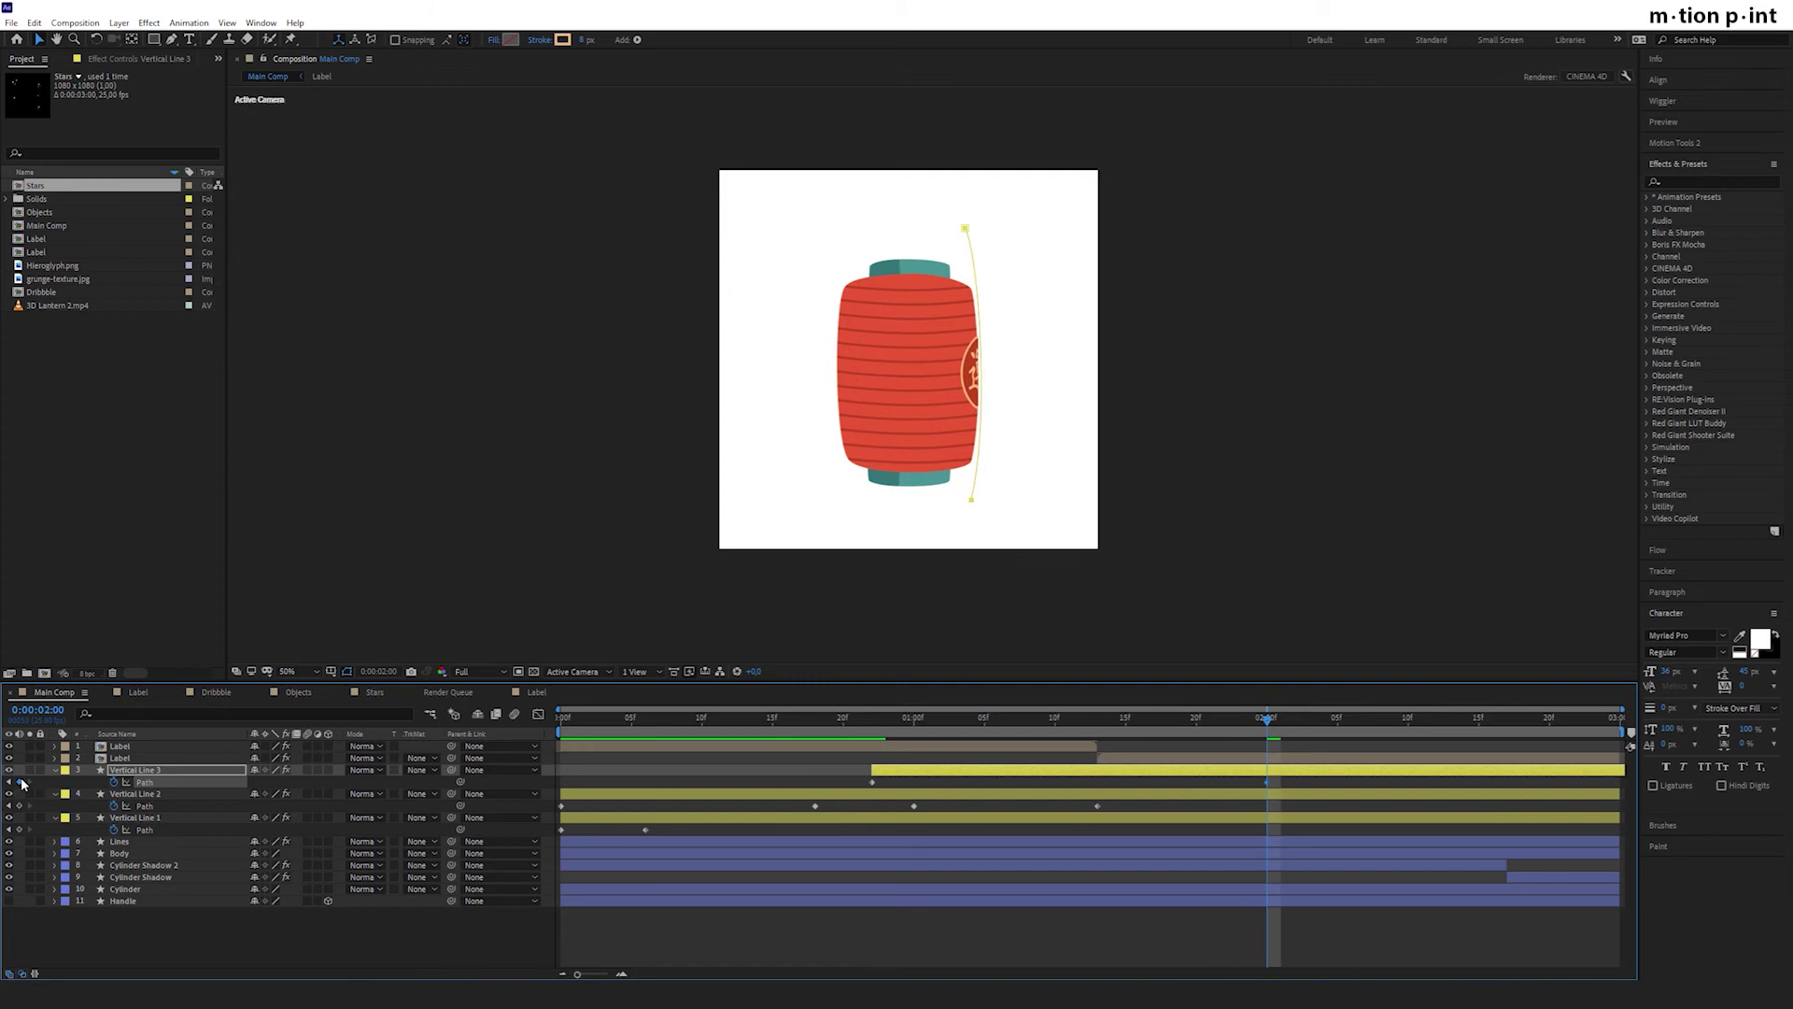
# At 0:00:02:00, move the Vertical Line 3 path to the lantern's left edge, bend it to match, and delay that keyframe by several frames.
pyautogui.moveTo(970, 245); pyautogui.dragTo(814, 268)
pyautogui.press('g')
pyautogui.moveTo(843, 422)
pyautogui.mouseDown()
pyautogui.moveTo(796, 420)
pyautogui.moveTo(843, 434)
pyautogui.mouseUp()
pyautogui.press('v')
pyautogui.doubleClick(822, 501)
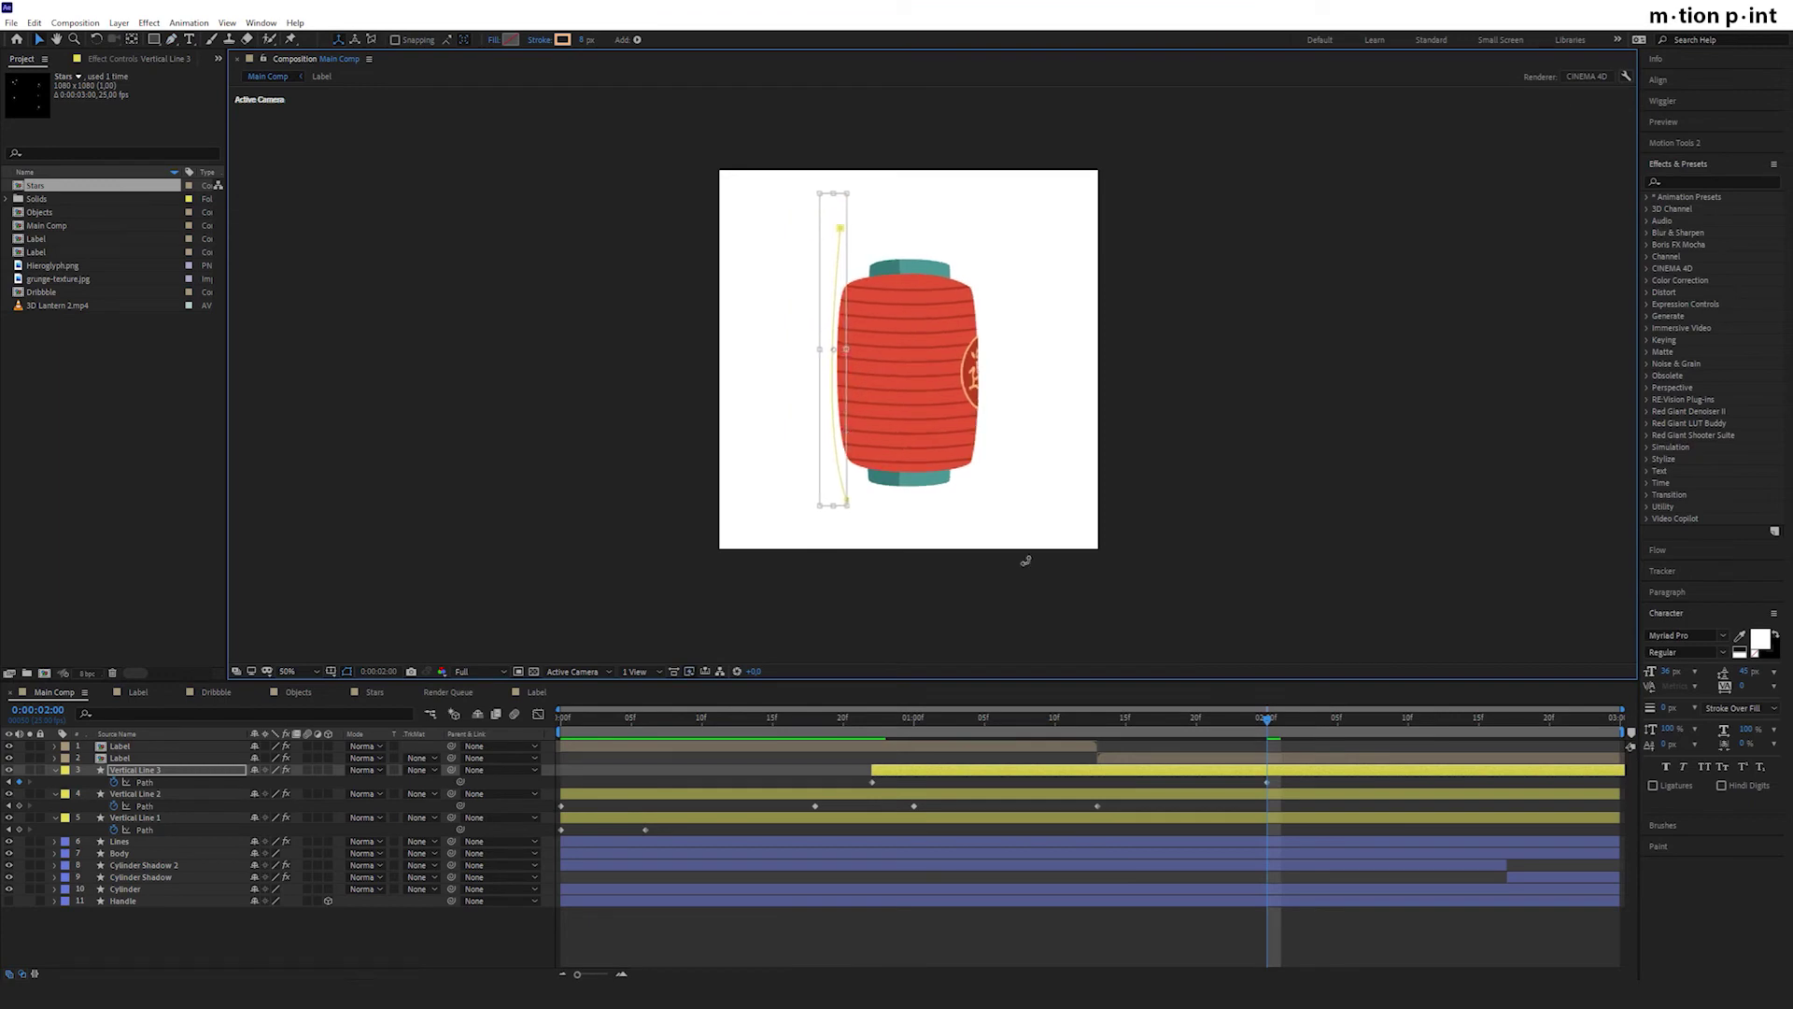
pyautogui.moveTo(1061, 719); pyautogui.dragTo(1367, 783)
# Add Vertical Line 3 path keyframes at 0:00:01:00 and 0:00:01:05, nudging the path right to keep it spaced from Vertical Line 2.
pyautogui.moveTo(1252, 720); pyautogui.dragTo(917, 748)
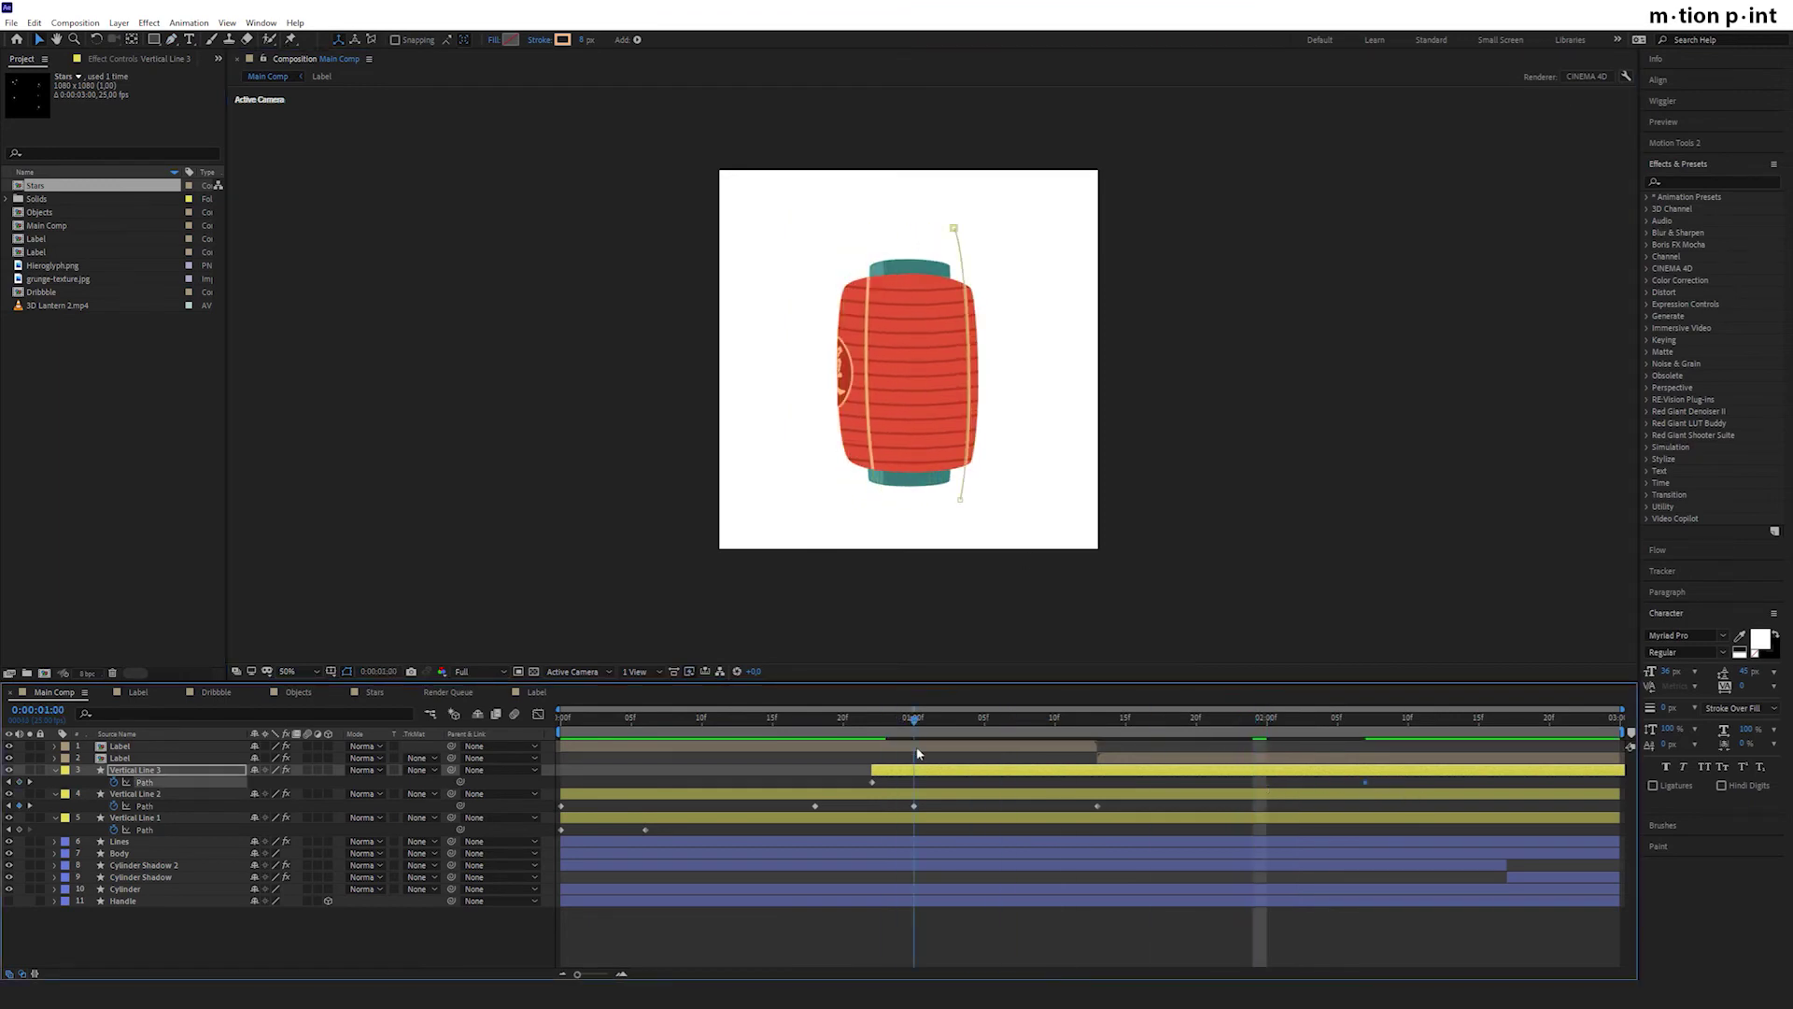
pyautogui.click(19, 781)
pyautogui.hotkey('shift', 'Right')
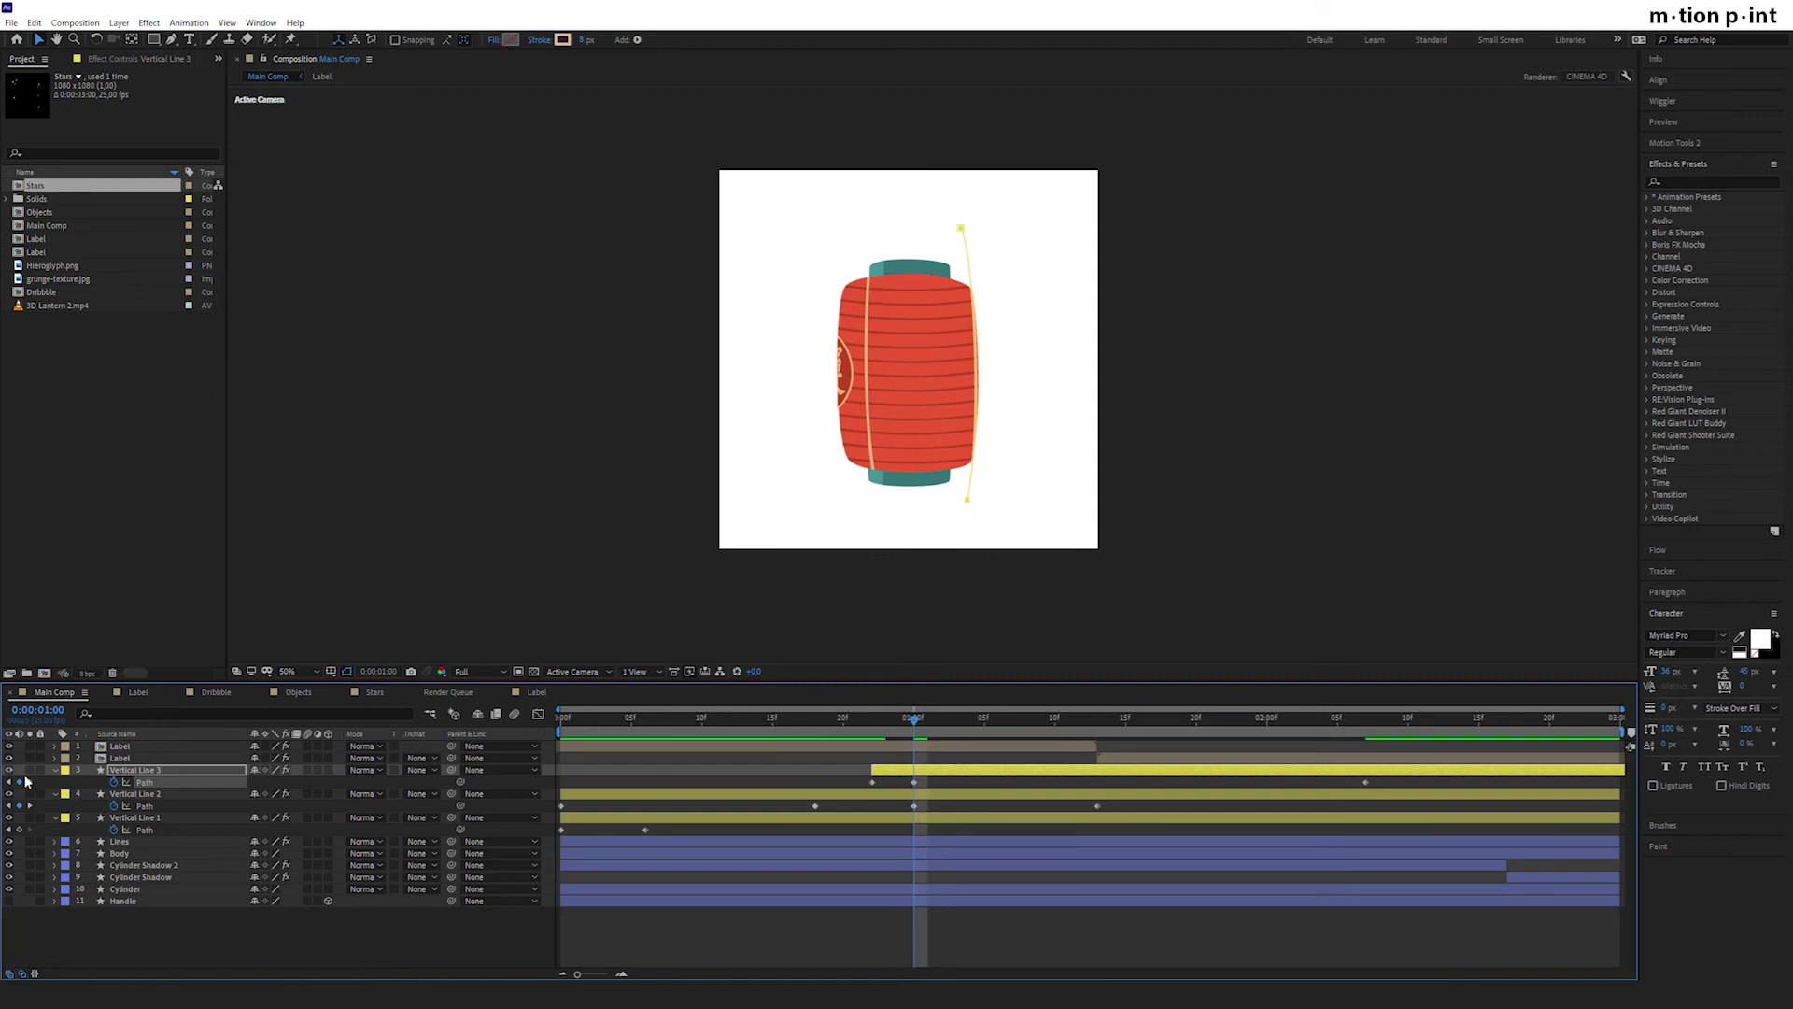
pyautogui.moveTo(862, 720); pyautogui.dragTo(988, 736)
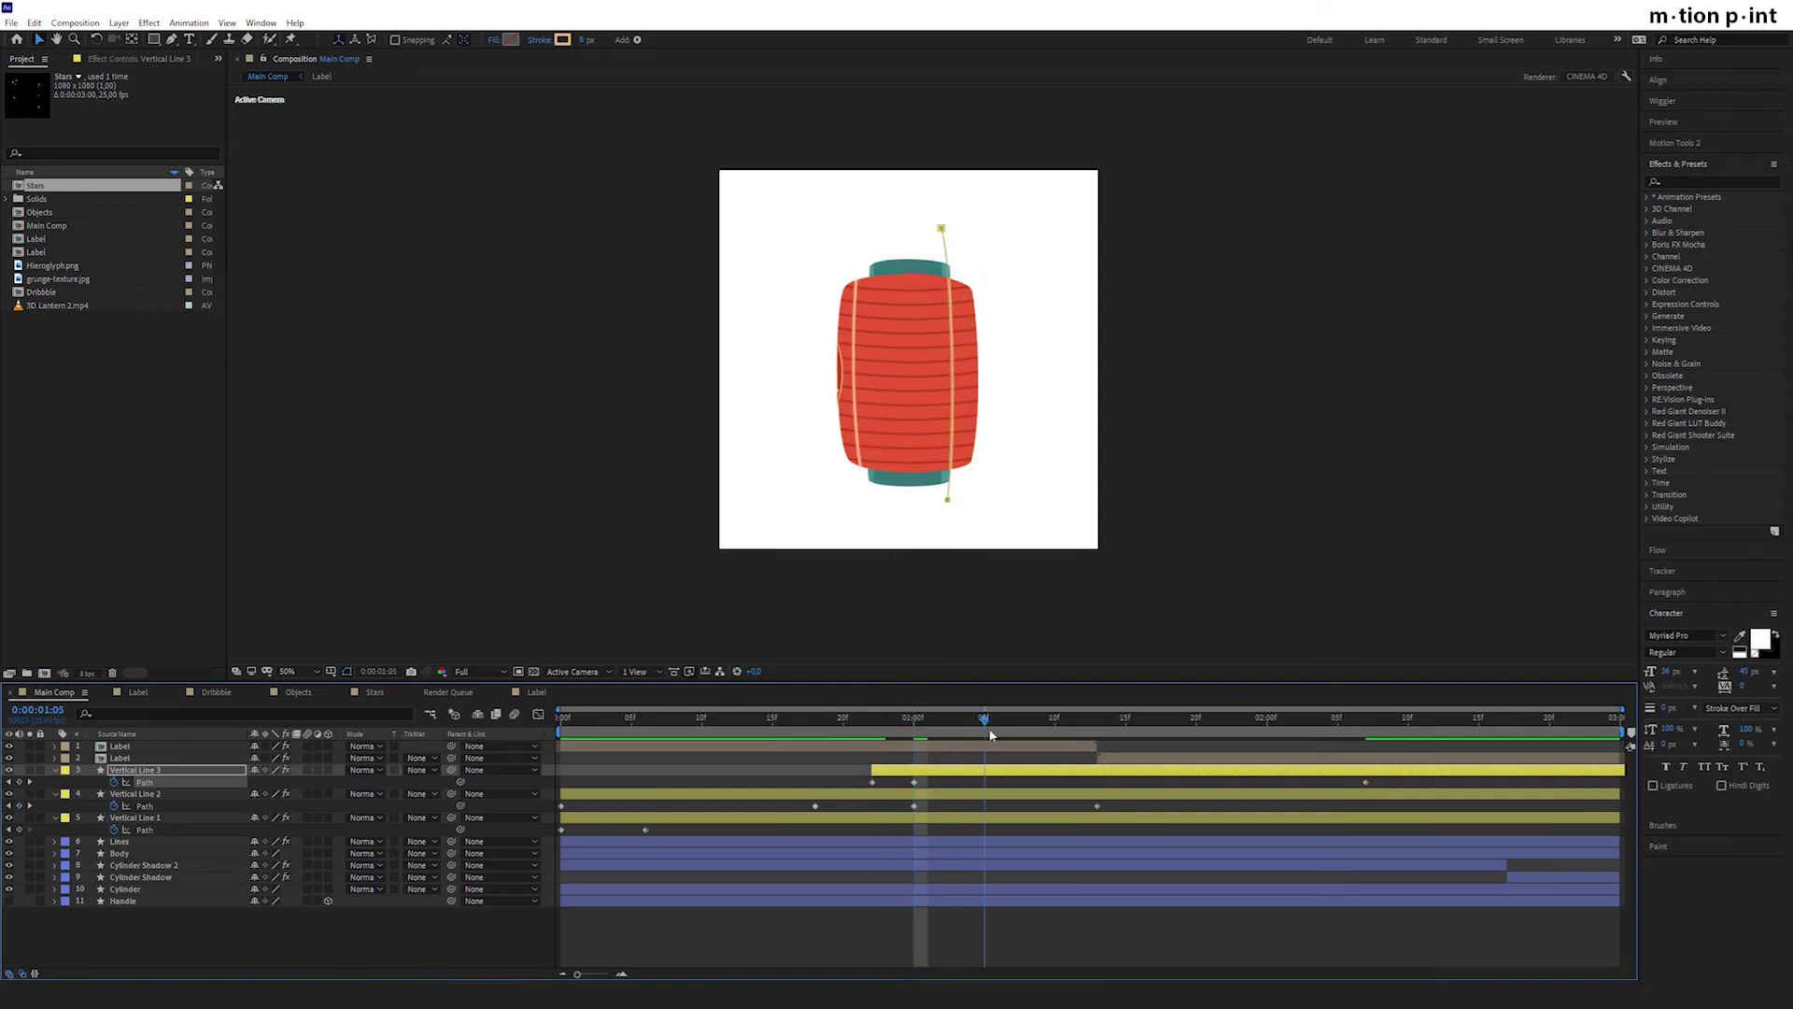
pyautogui.click(20, 782)
pyautogui.hotkey('shift', 'Right')
pyautogui.hotkey('shift', 'Right')
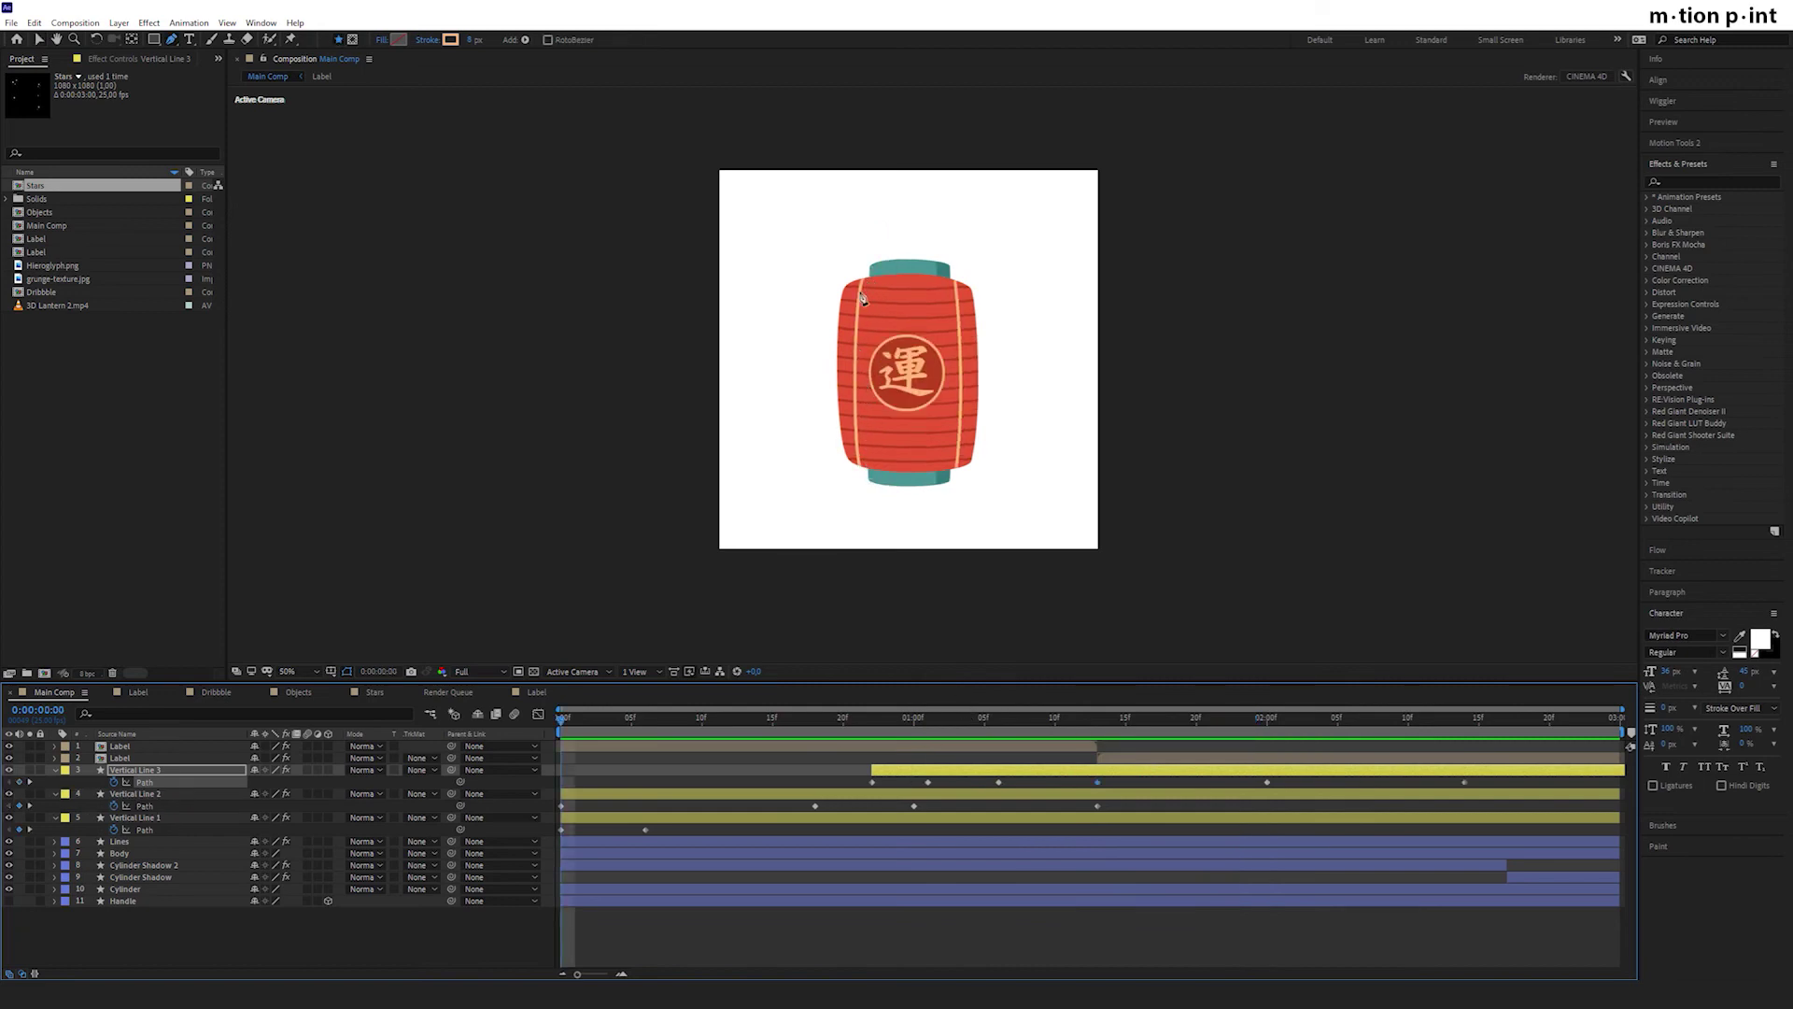
# Duplicate the Vertical Line 1 and Vertical Line 2 layers.
pyautogui.click(720, 793)
pyautogui.keyDown('shift'); pyautogui.click(712, 817); pyautogui.keyUp('shift')
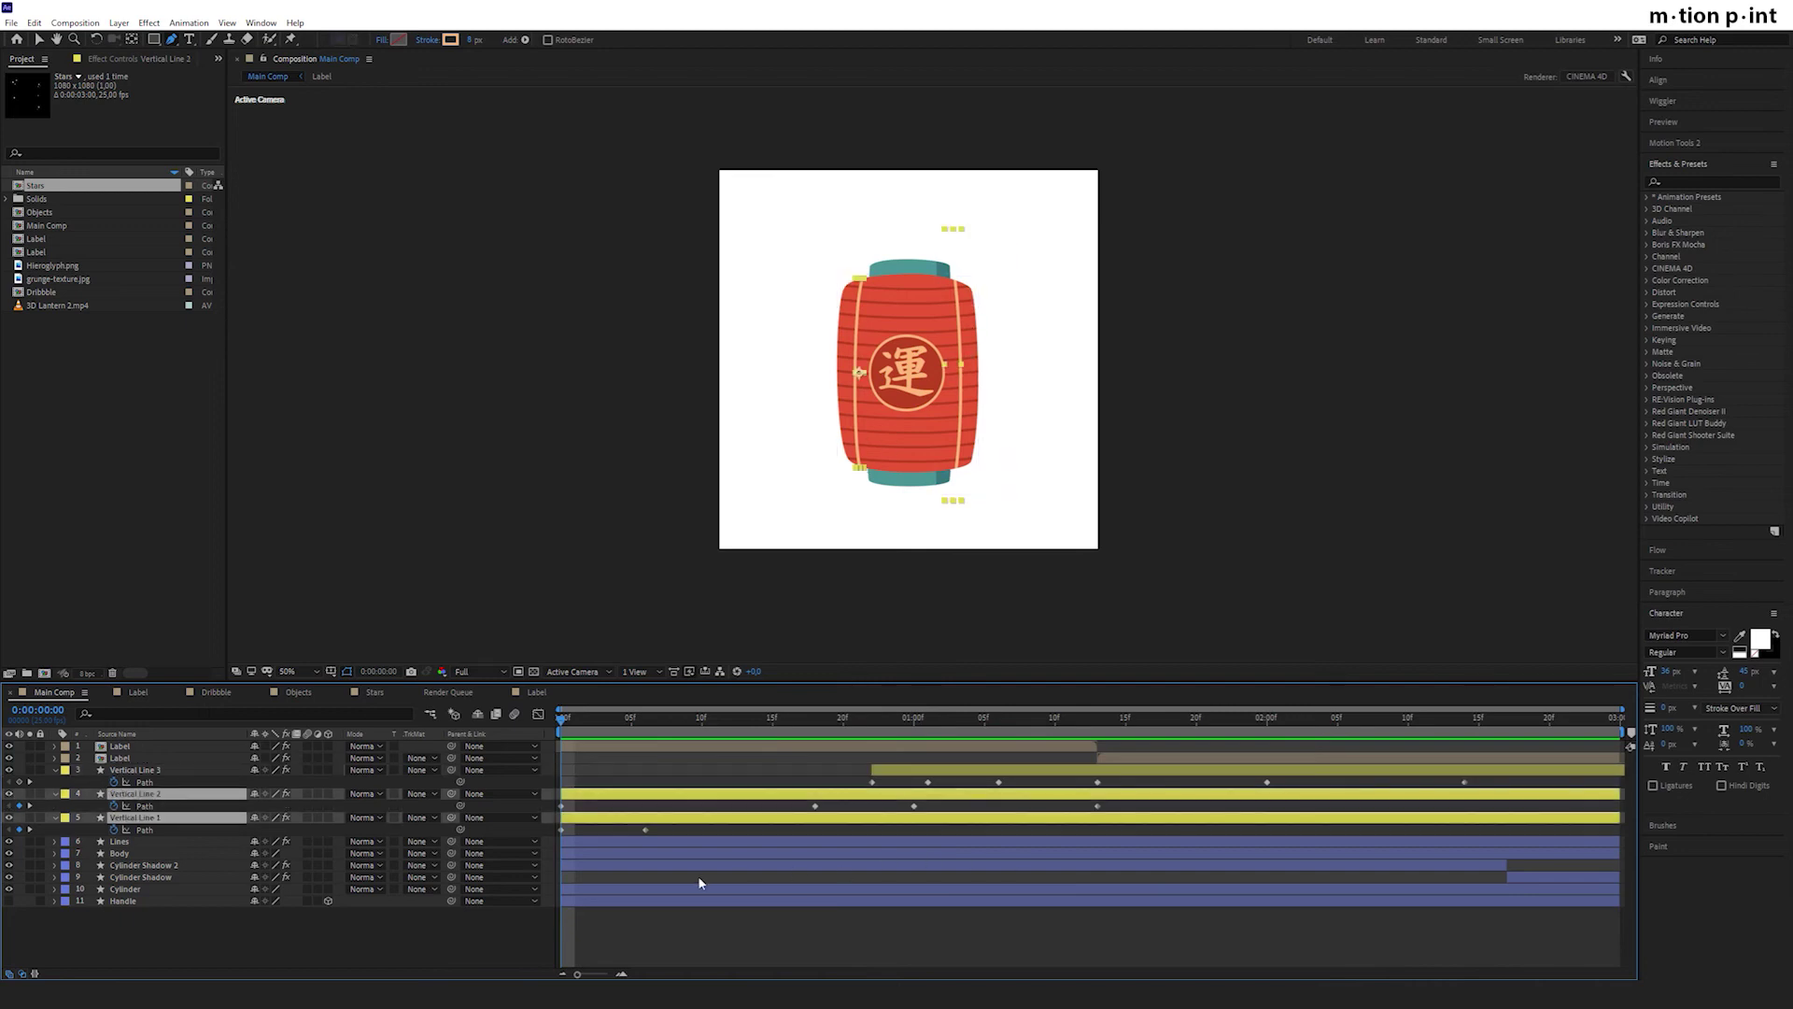
pyautogui.hotkey('ctrl', 'd')
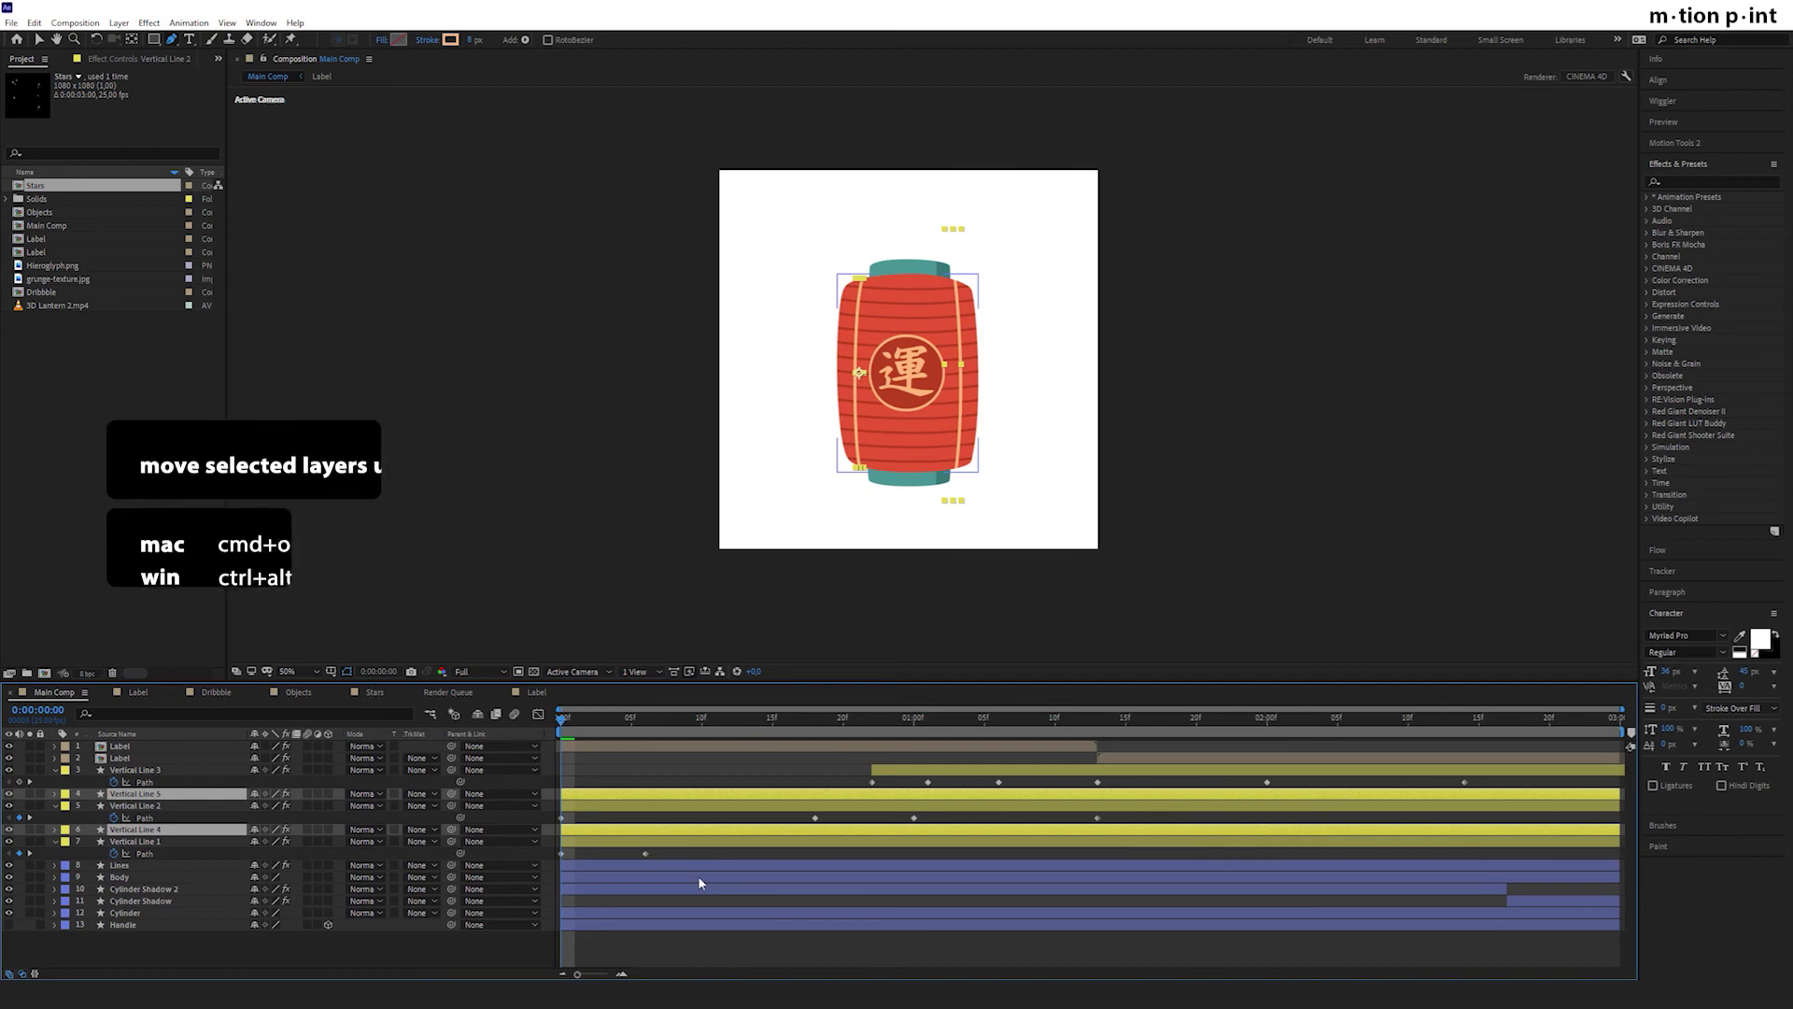
# Move the Vertical Line 4 and Vertical Line 5 layers above Vertical Line 3 and remove their path keyframes after the first.
pyautogui.hotkey('ctrl', 'alt', 'Up')
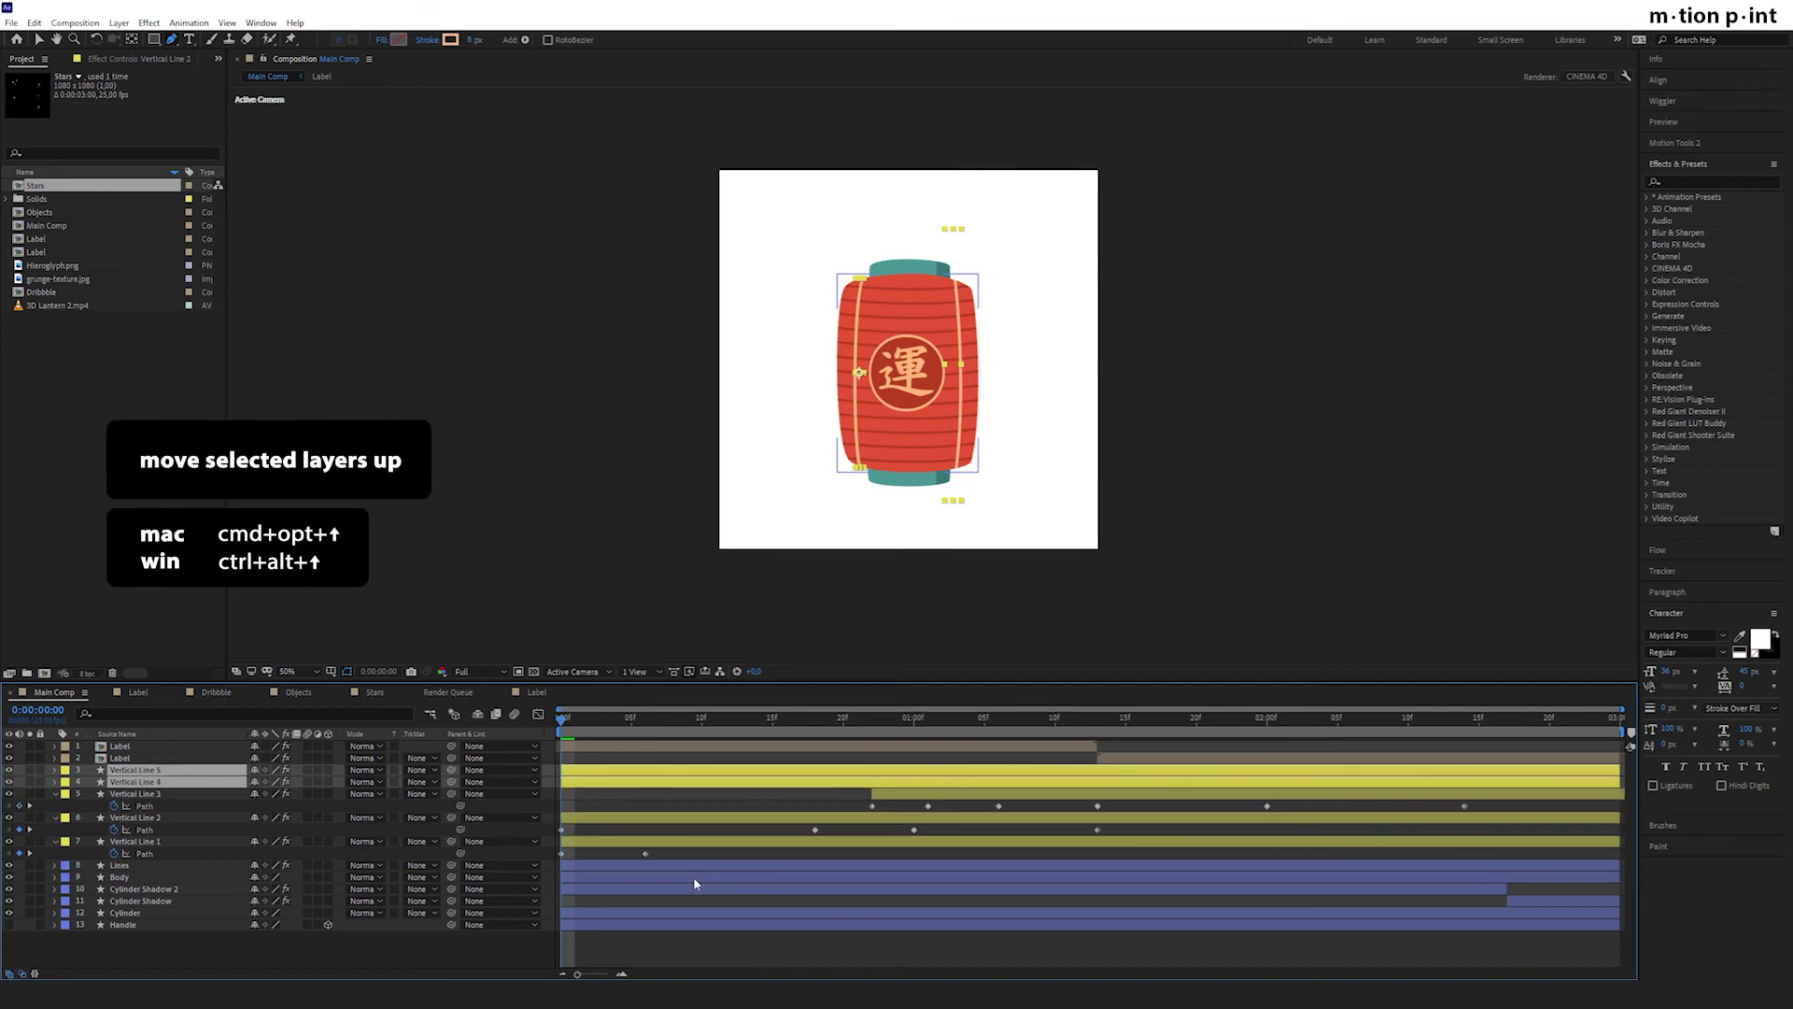
pyautogui.press('u')
pyautogui.moveTo(601, 782); pyautogui.dragTo(1169, 818)
# Shift Vertical Line 4 and 5 to start at about 0:00:01:23 and place their remaining path keyframes at the composition's end.
pyautogui.moveTo(688, 771); pyautogui.dragTo(1365, 763)
pyautogui.moveTo(1593, 780); pyautogui.dragTo(1646, 820)
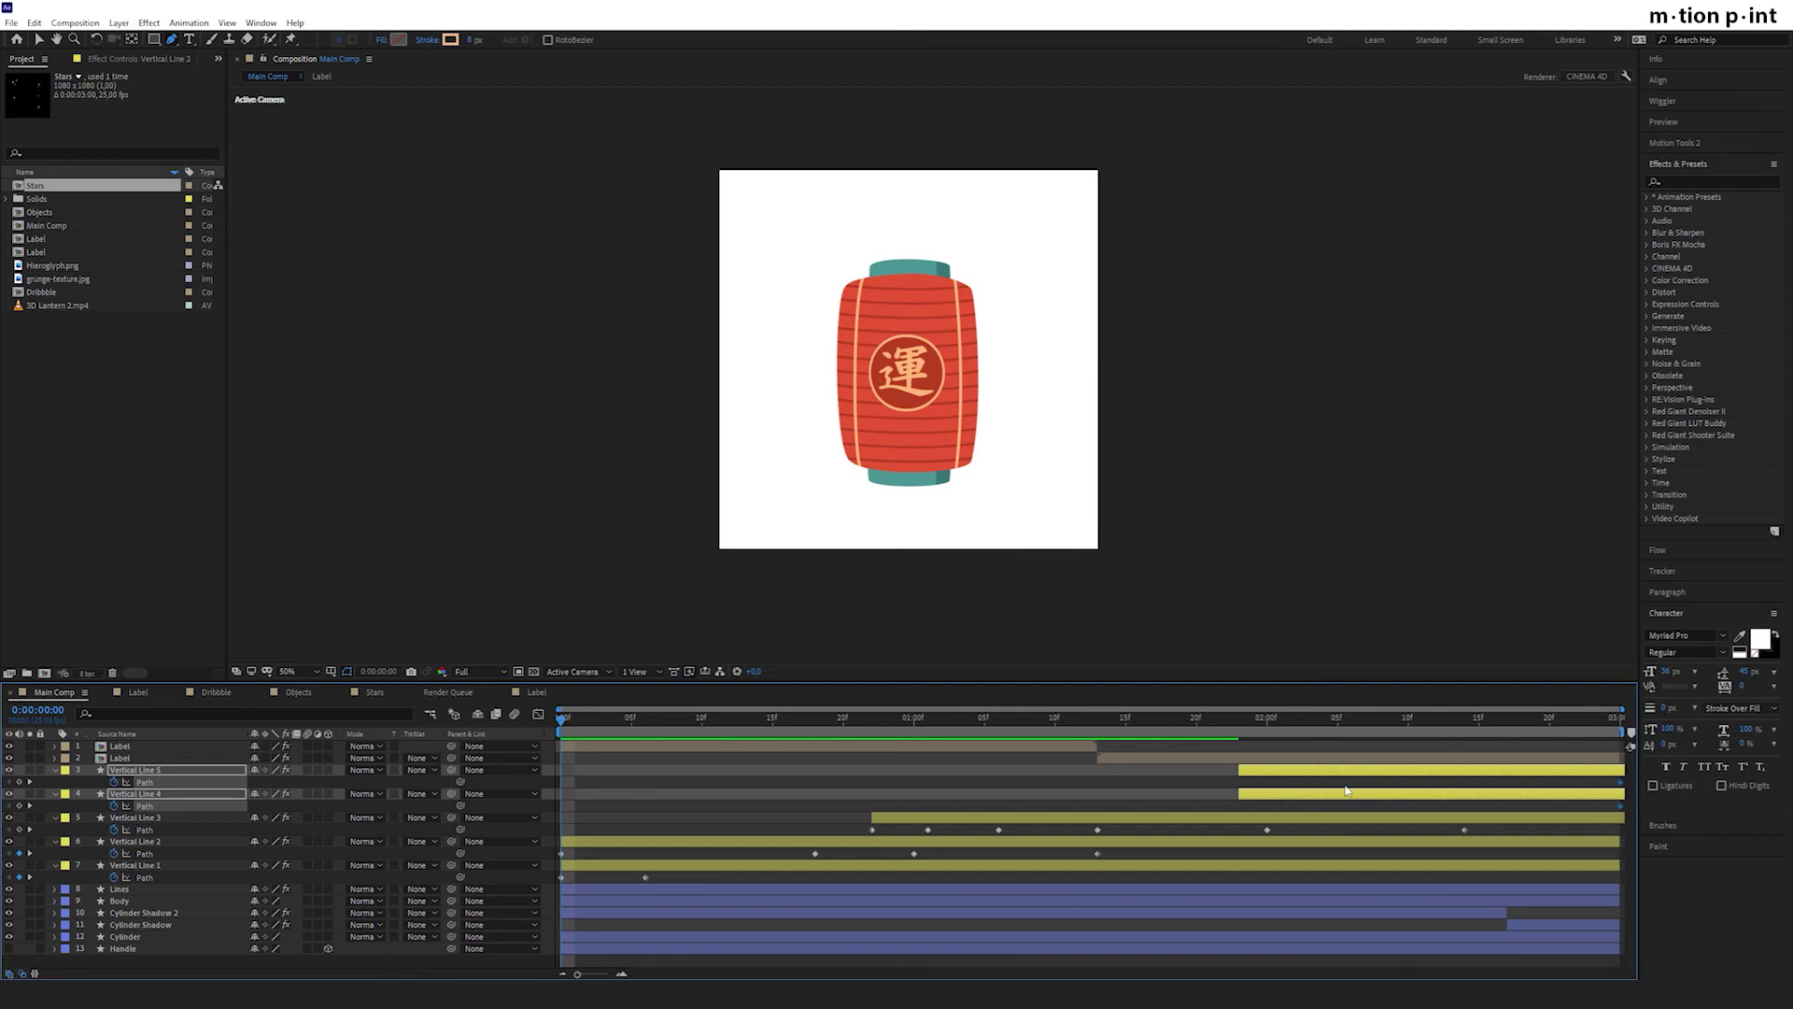
pyautogui.click(1345, 786)
# Hide the Vertical Line 5 layer and make the Vertical Line 4 layer start at 0:00:01:15.
pyautogui.moveTo(1337, 722); pyautogui.dragTo(1409, 727)
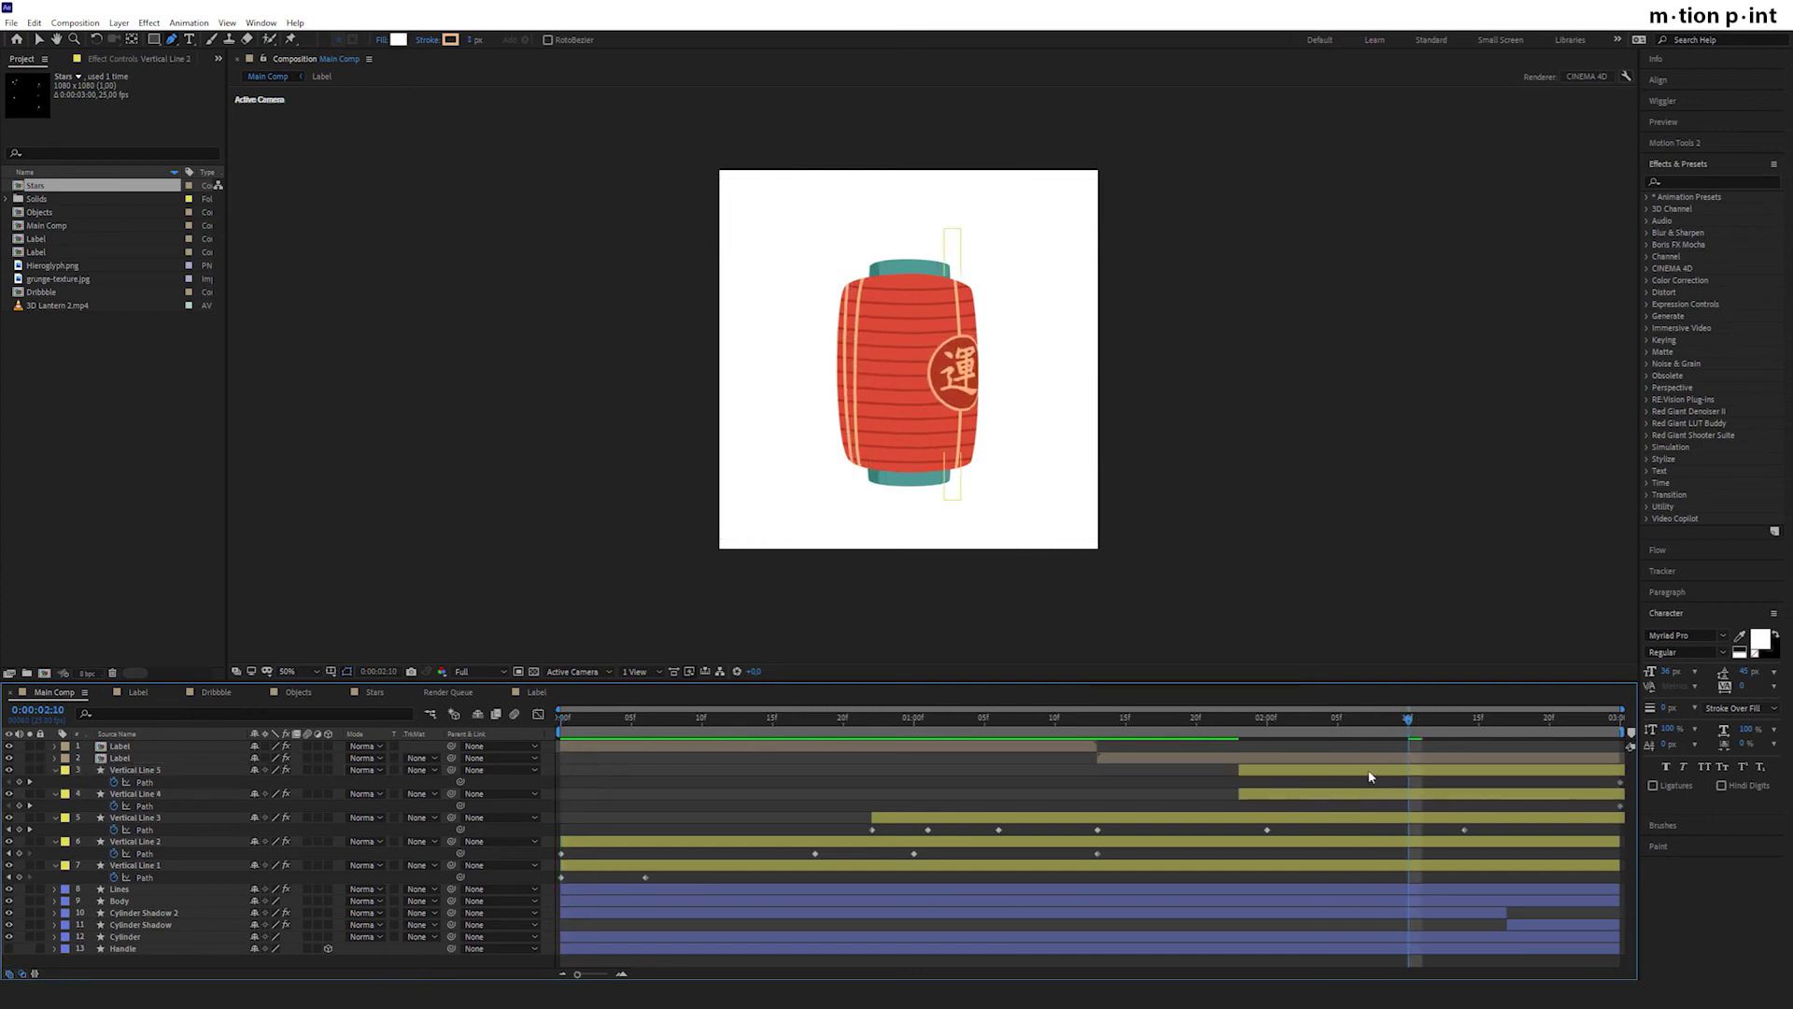
pyautogui.click(1368, 768)
pyautogui.click(8, 770)
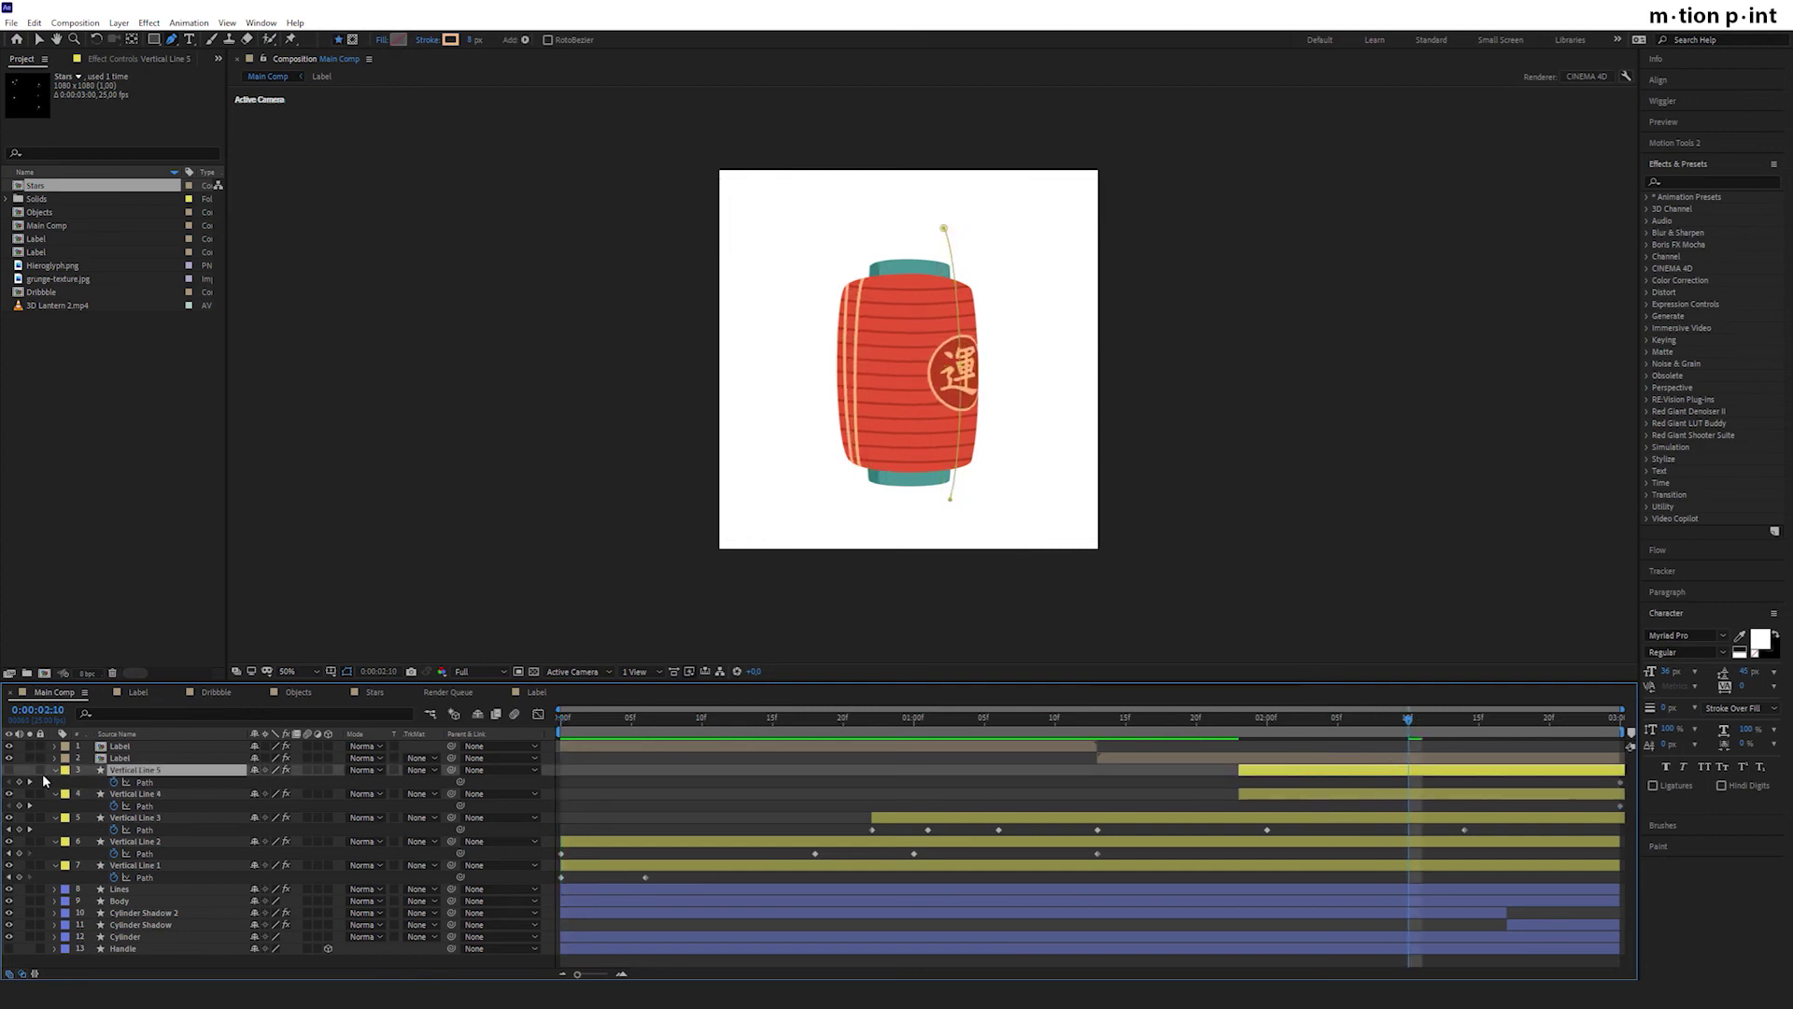
pyautogui.moveTo(1241, 795); pyautogui.dragTo(1125, 731)
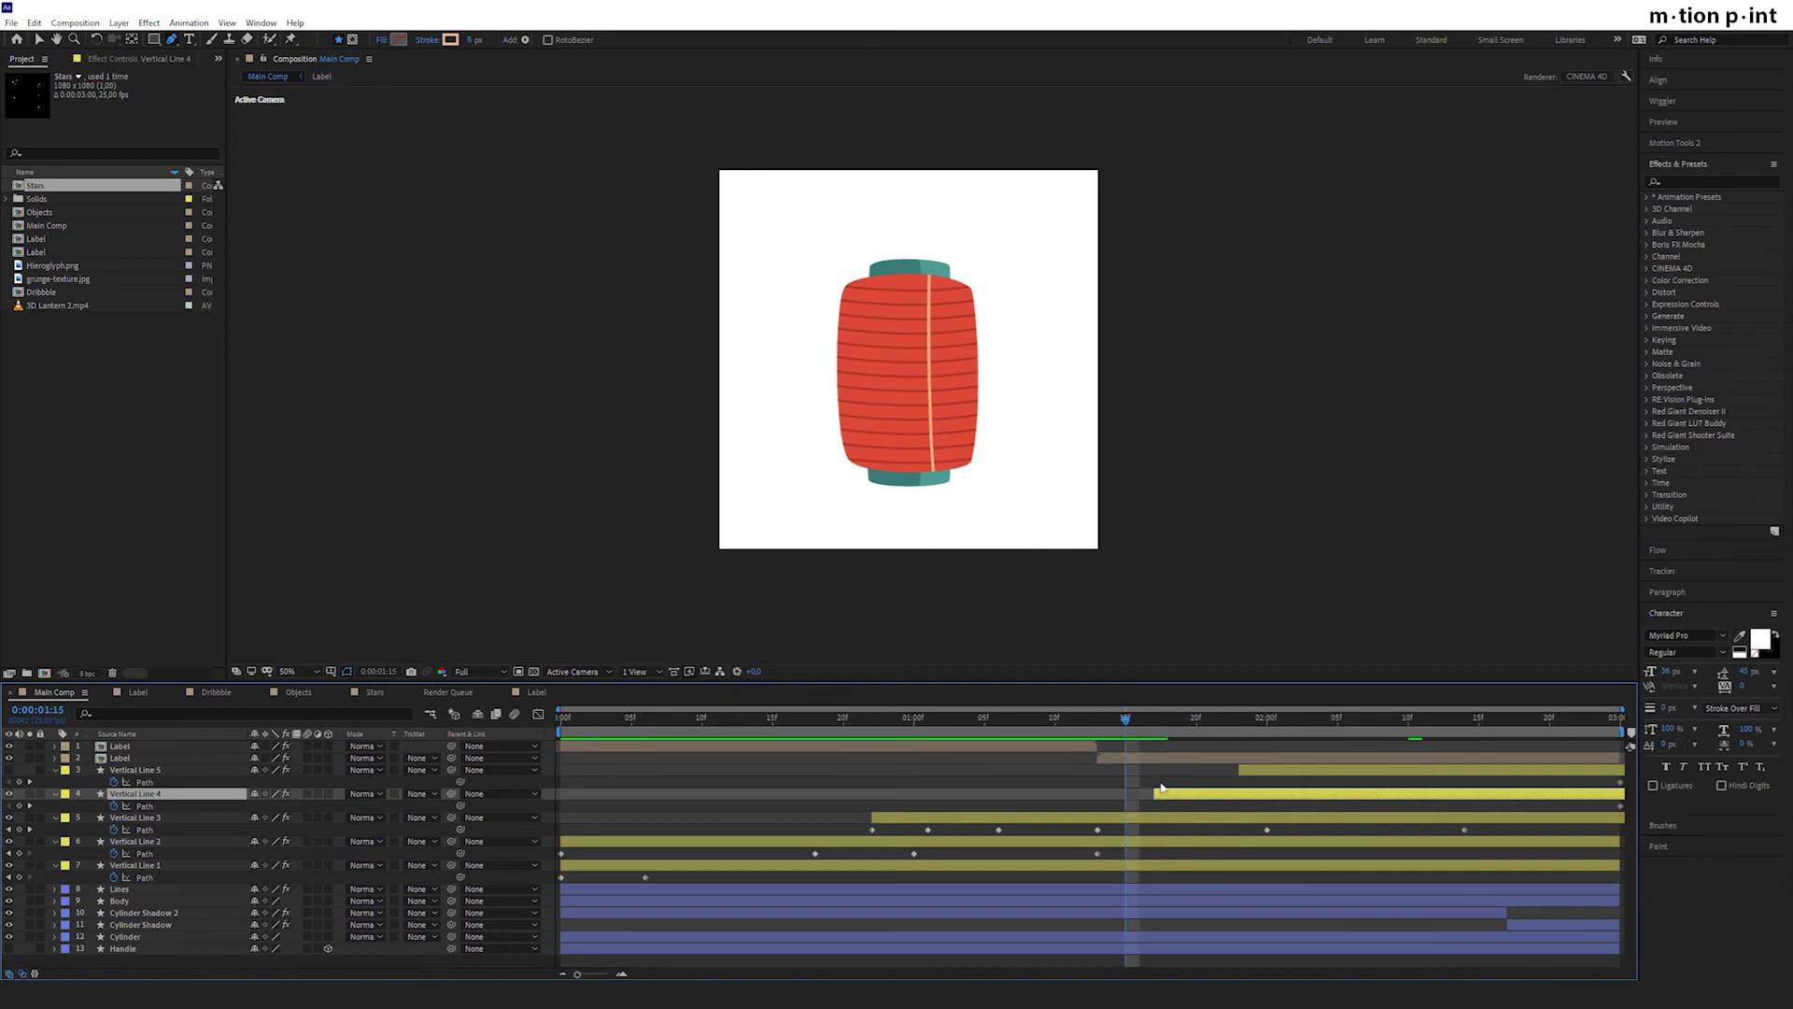
pyautogui.moveTo(1157, 789); pyautogui.dragTo(1122, 788)
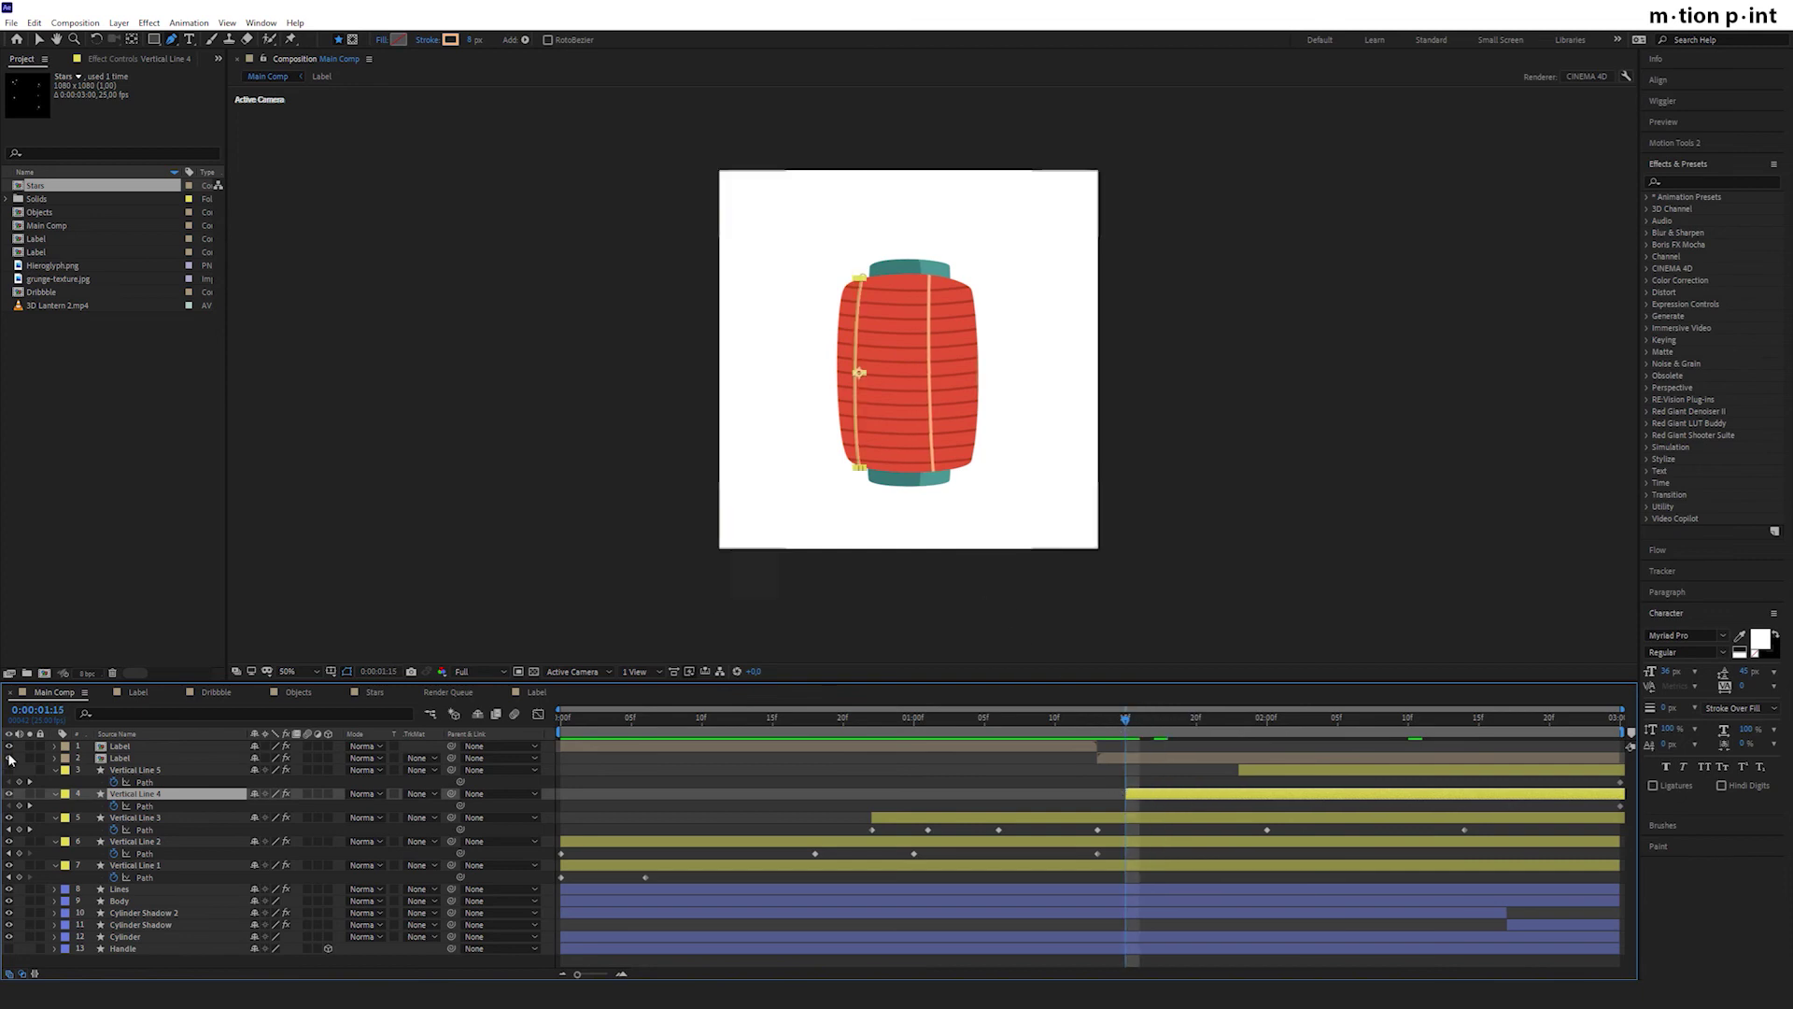
# Add a Vertical Line 4 path keyframe at 0:00:01:15 and nudge the path just past the lantern's right edge.
pyautogui.click(19, 805)
pyautogui.hotkey('shift', 'Right')
pyautogui.hotkey('shift', 'Right')
pyautogui.hotkey('shift', 'Right')
pyautogui.hotkey('shift', 'Right')
pyautogui.hotkey('shift', 'Right')
pyautogui.hotkey('shift', 'Right')
pyautogui.hotkey('shift', 'Right')
pyautogui.hotkey('shift', 'Right')
pyautogui.hotkey('shift', 'Right')
pyautogui.hotkey('shift', 'Right')
pyautogui.hotkey('shift', 'Right')
pyautogui.hotkey('shift', 'Right')
pyautogui.hotkey('shift', 'Right')
pyautogui.hotkey('shift', 'Right')
pyautogui.hotkey('shift', 'Right')
pyautogui.hotkey('shift', 'Right')
pyautogui.hotkey('shift', 'Right')
pyautogui.hotkey('shift', 'Right')
pyautogui.hotkey('shift', 'Right')
pyautogui.hotkey('shift', 'Right')
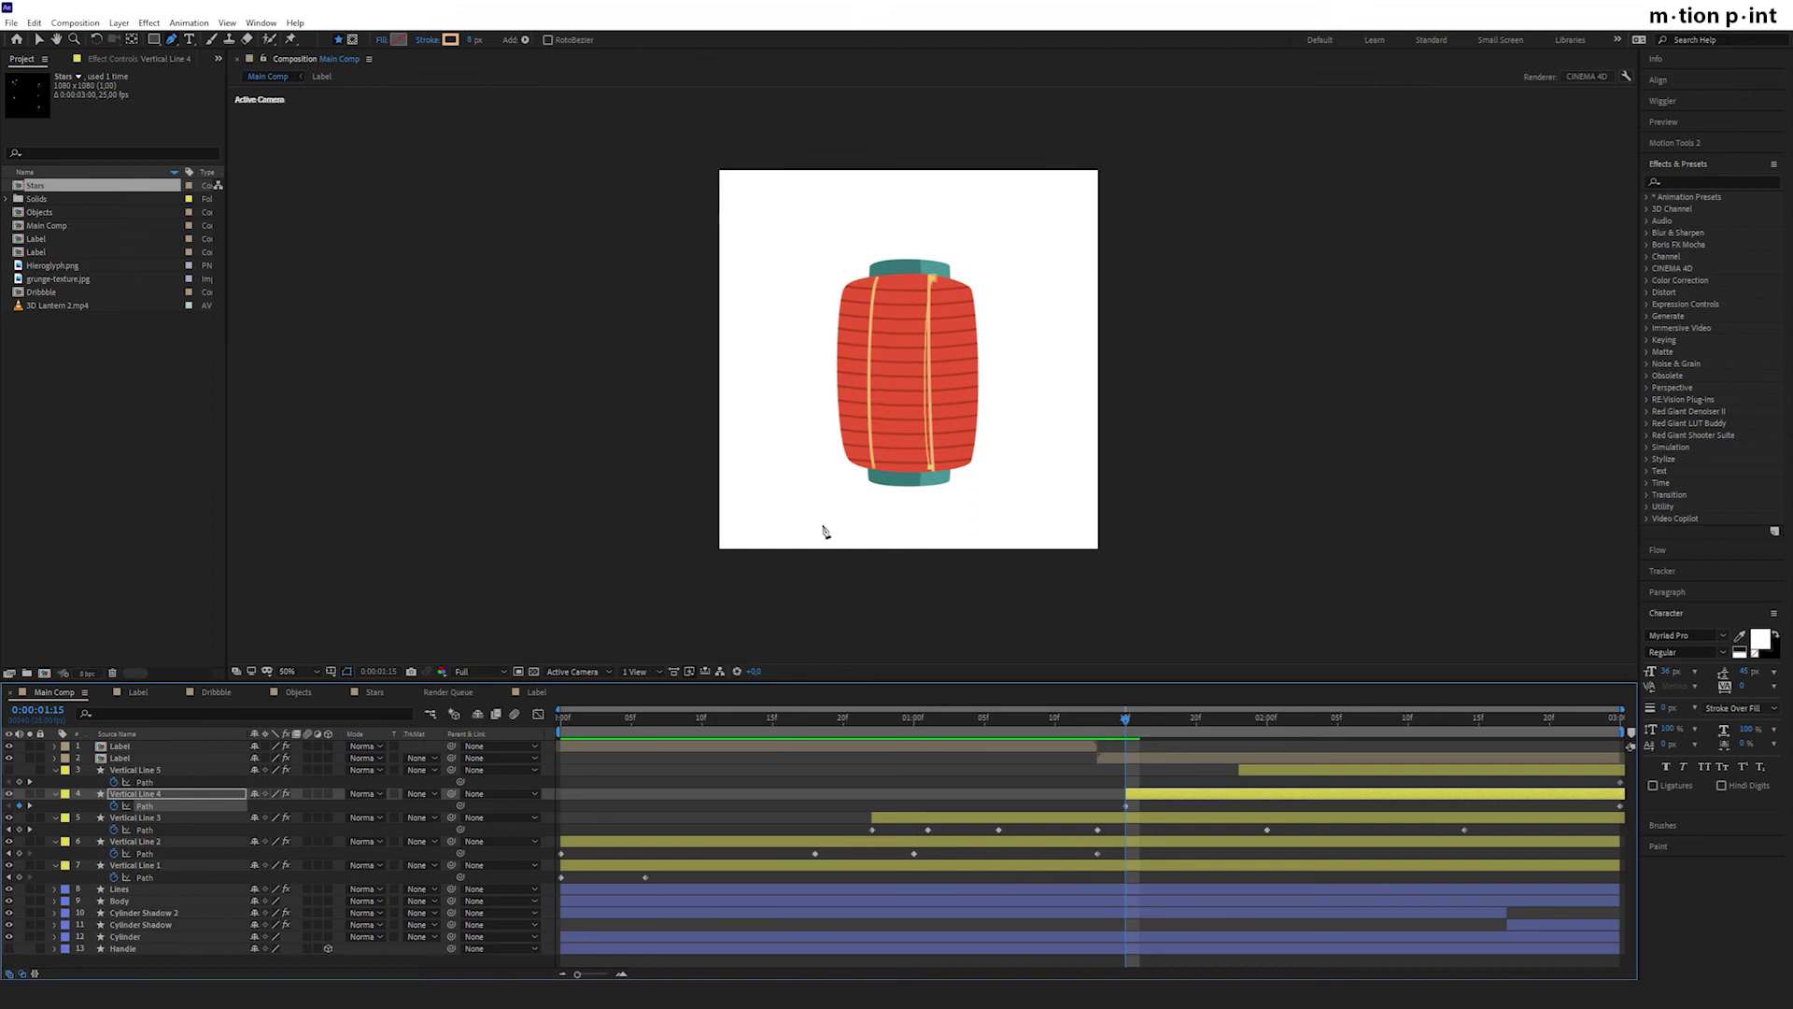
pyautogui.hotkey('shift', 'Left')
pyautogui.hotkey('shift', 'Left')
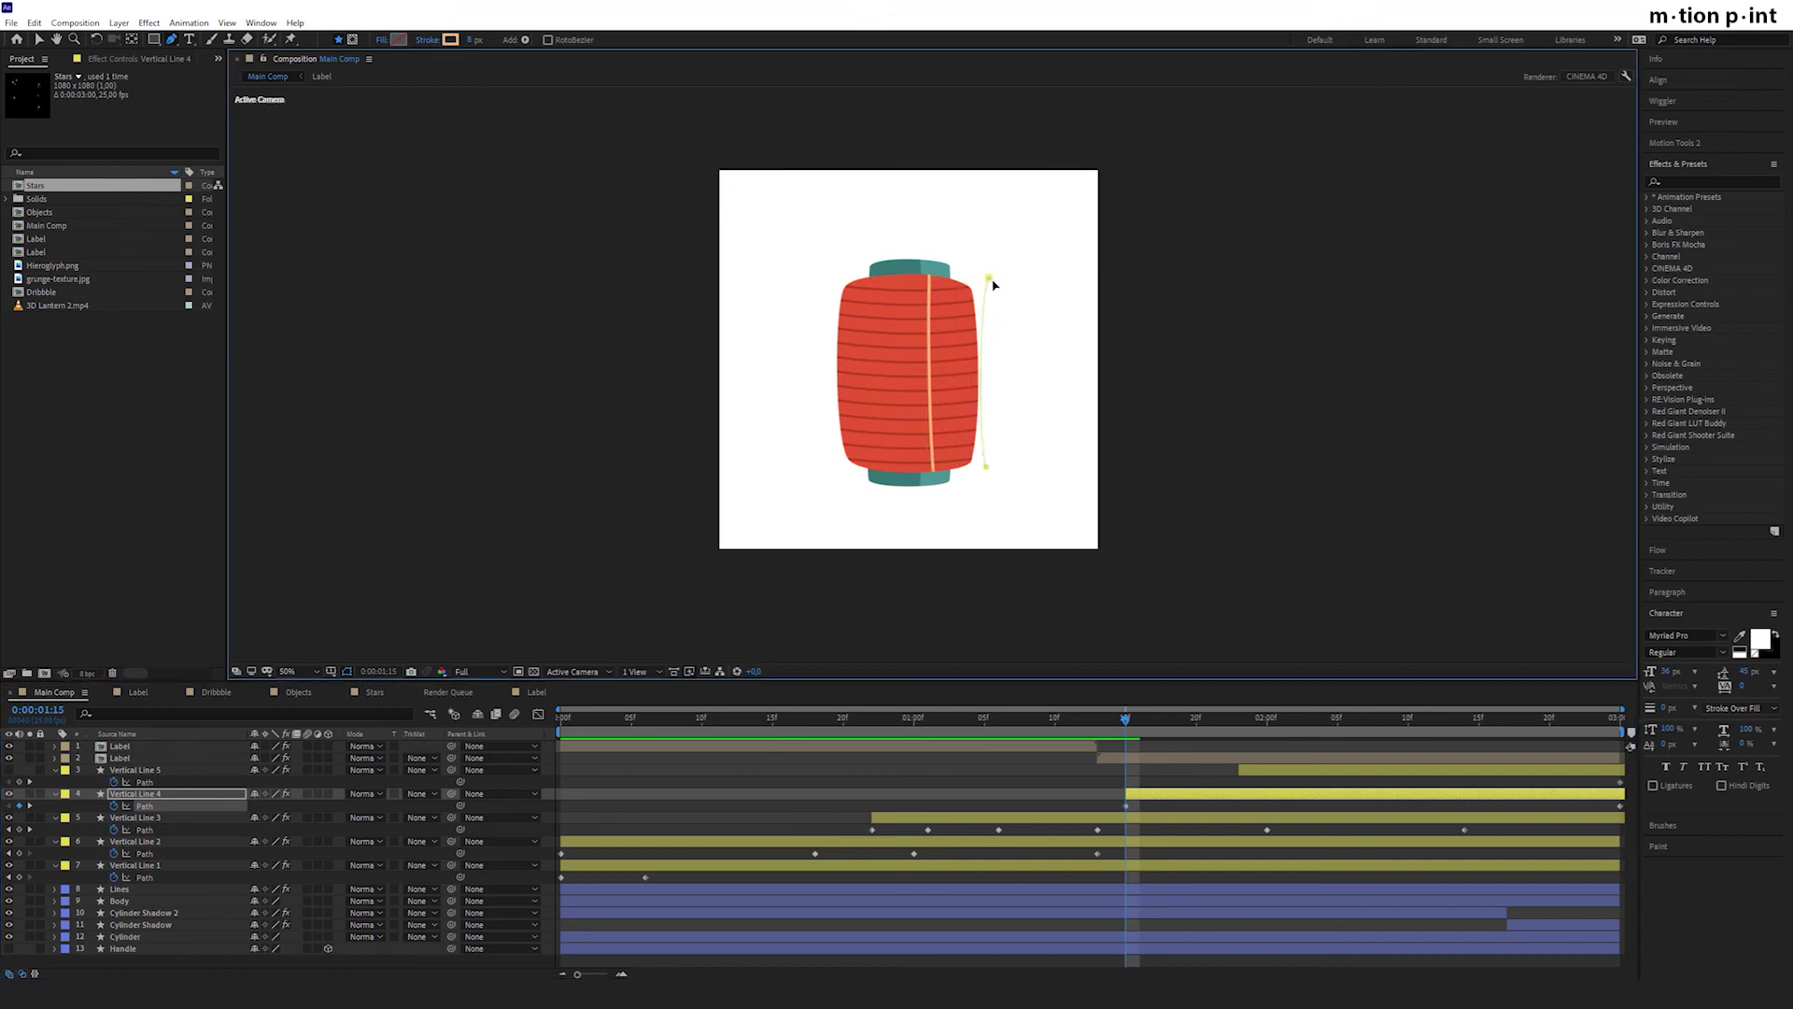
# Bend the Vertical Line 4 path and adjust its ends to match the curve of the lantern's right side.
pyautogui.moveTo(996, 309); pyautogui.dragTo(977, 406)
pyautogui.press('v')
pyautogui.doubleClick(989, 466)
pyautogui.moveTo(963, 262)
pyautogui.mouseDown()
pyautogui.moveTo(996, 293)
pyautogui.moveTo(975, 269)
pyautogui.mouseUp()
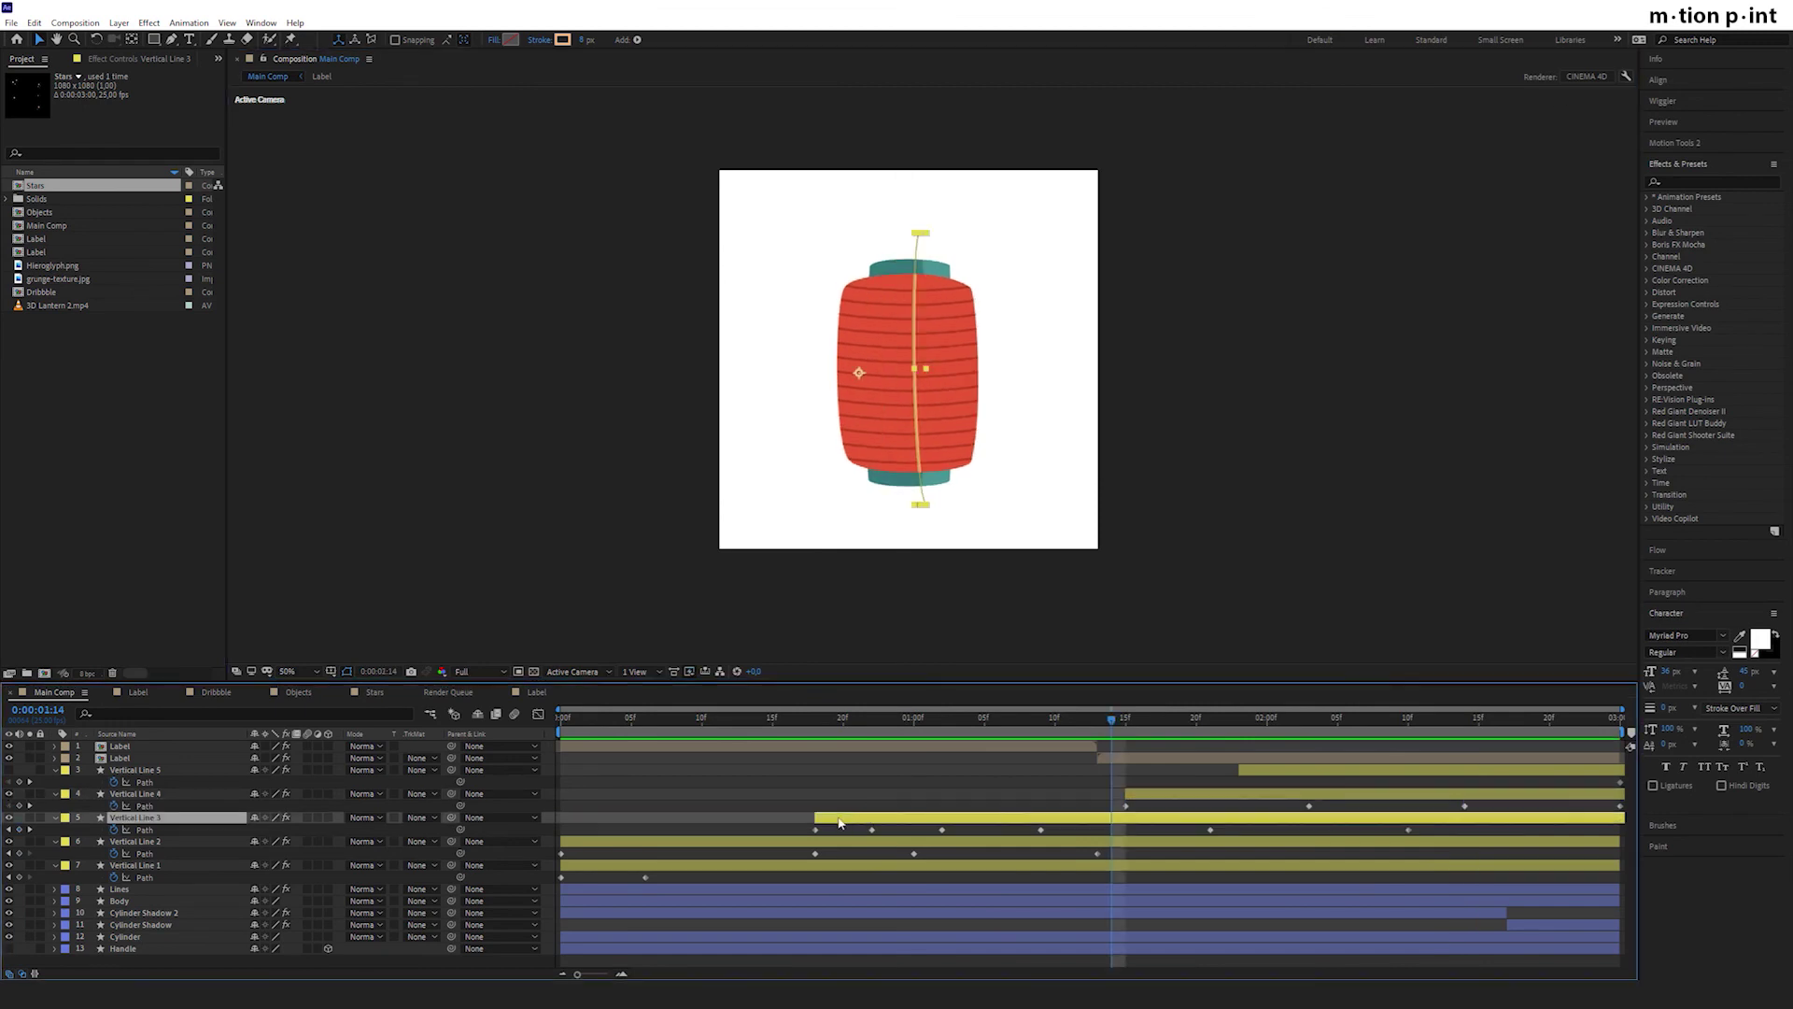
# Shift the Vertical Line 3 layer to start at 0:00:00:16 and reshape the lower end of the Vertical Line 4 path at 0:00:02:03.
pyautogui.moveTo(838, 822); pyautogui.dragTo(811, 822)
pyautogui.moveTo(744, 724); pyautogui.dragTo(1310, 729)
pyautogui.click(1309, 806)
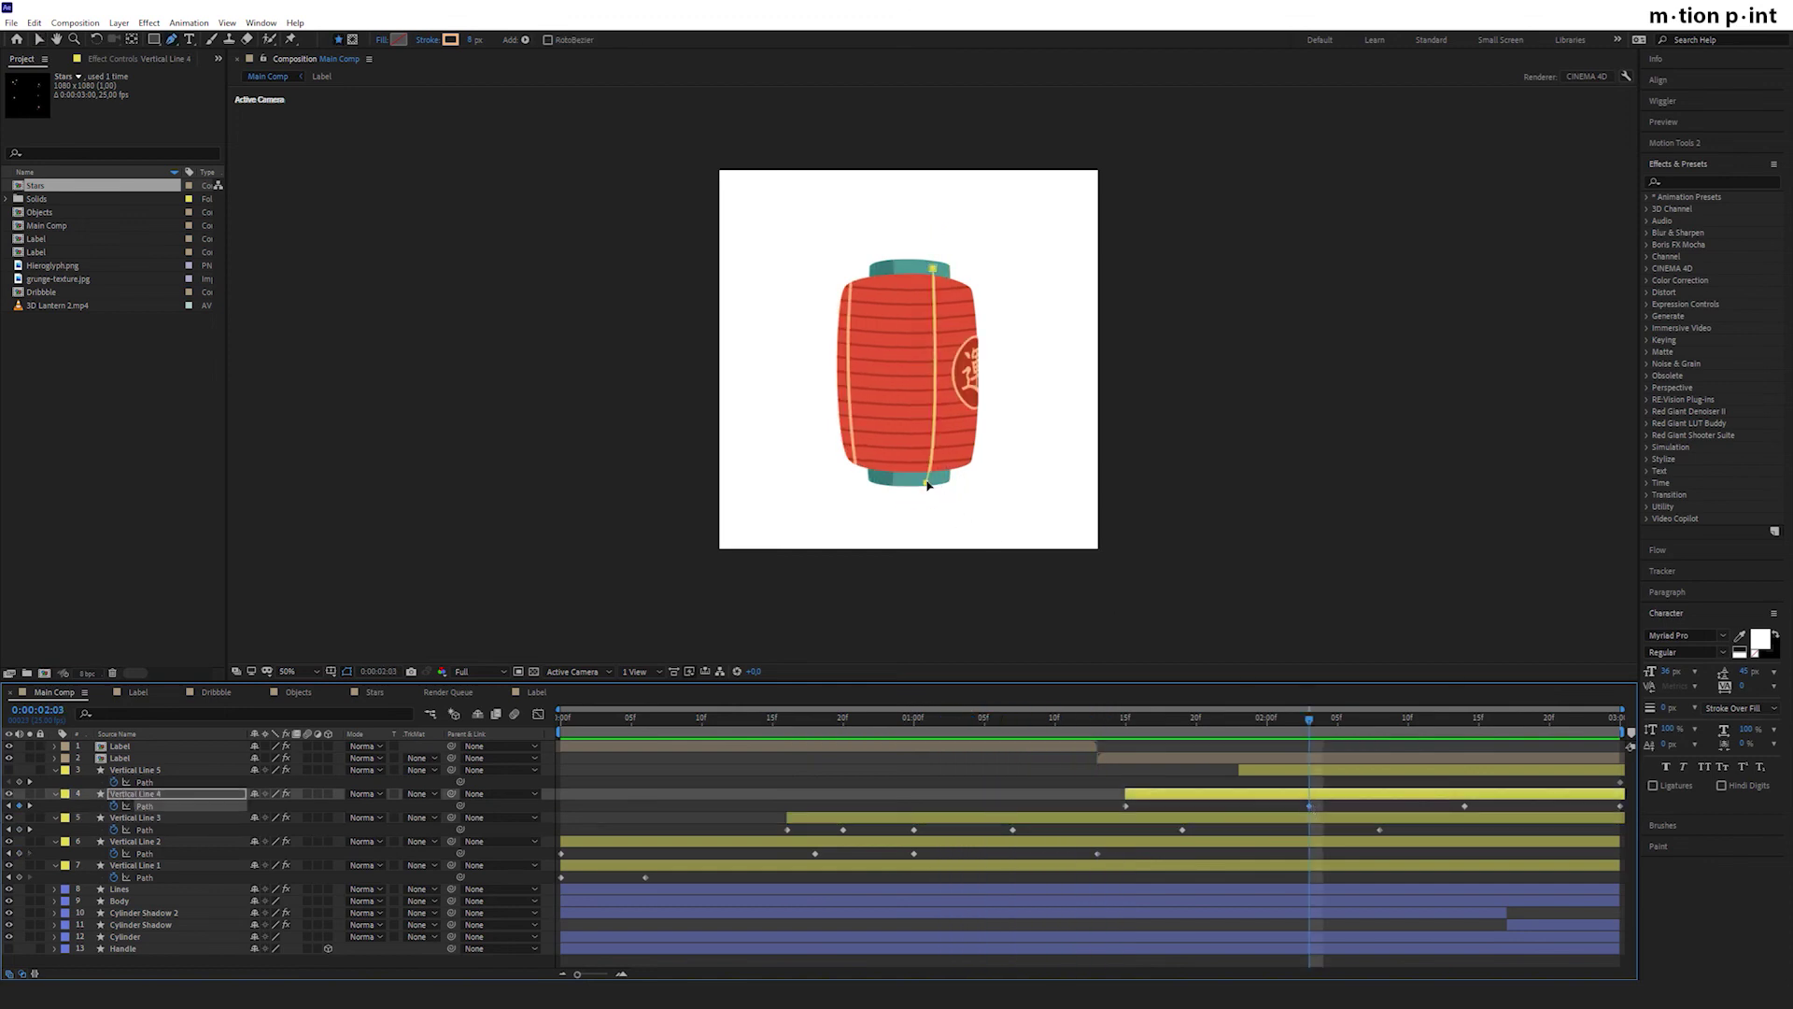
pyautogui.keyDown('ctrl'); pyautogui.keyDown('alt'); pyautogui.moveTo(926, 482); pyautogui.dragTo(944, 498); pyautogui.keyUp('alt'); pyautogui.keyUp('ctrl')
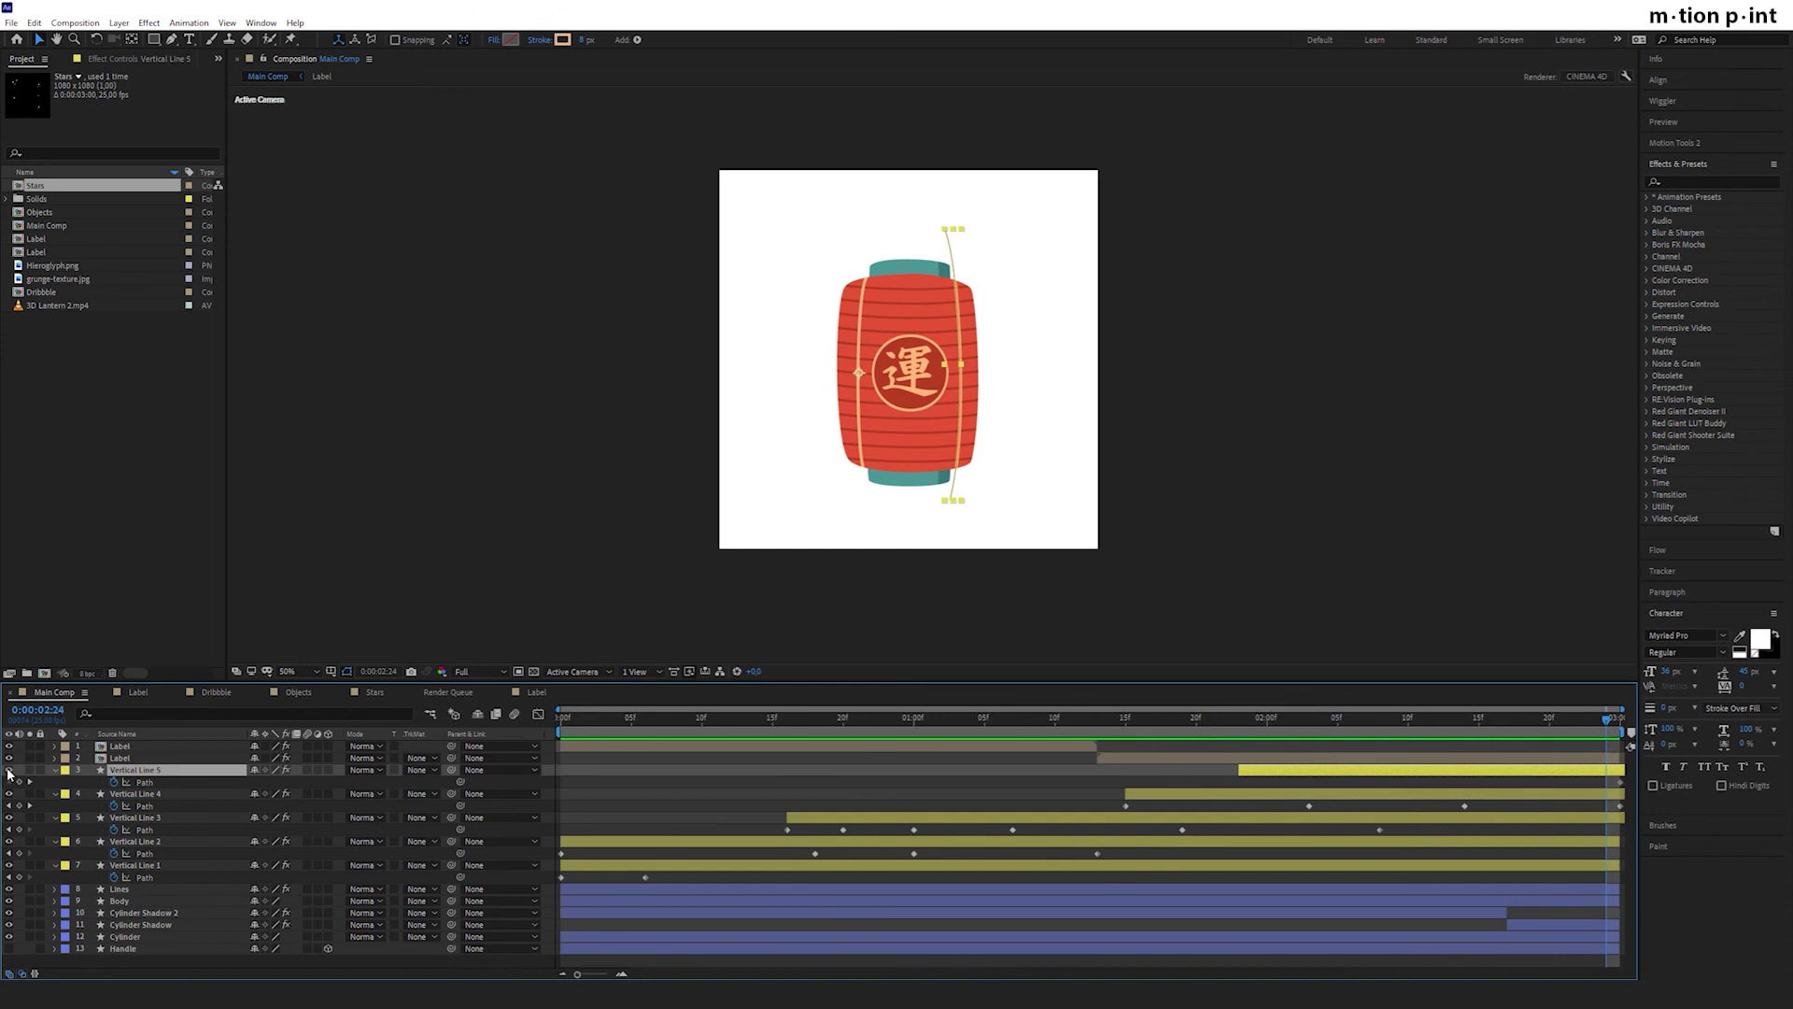
# Trim the start of Vertical Line 5 to 0:00:02:17 and keyframe its path at the lantern's right edge there.
pyautogui.moveTo(1585, 728); pyautogui.dragTo(1506, 727)
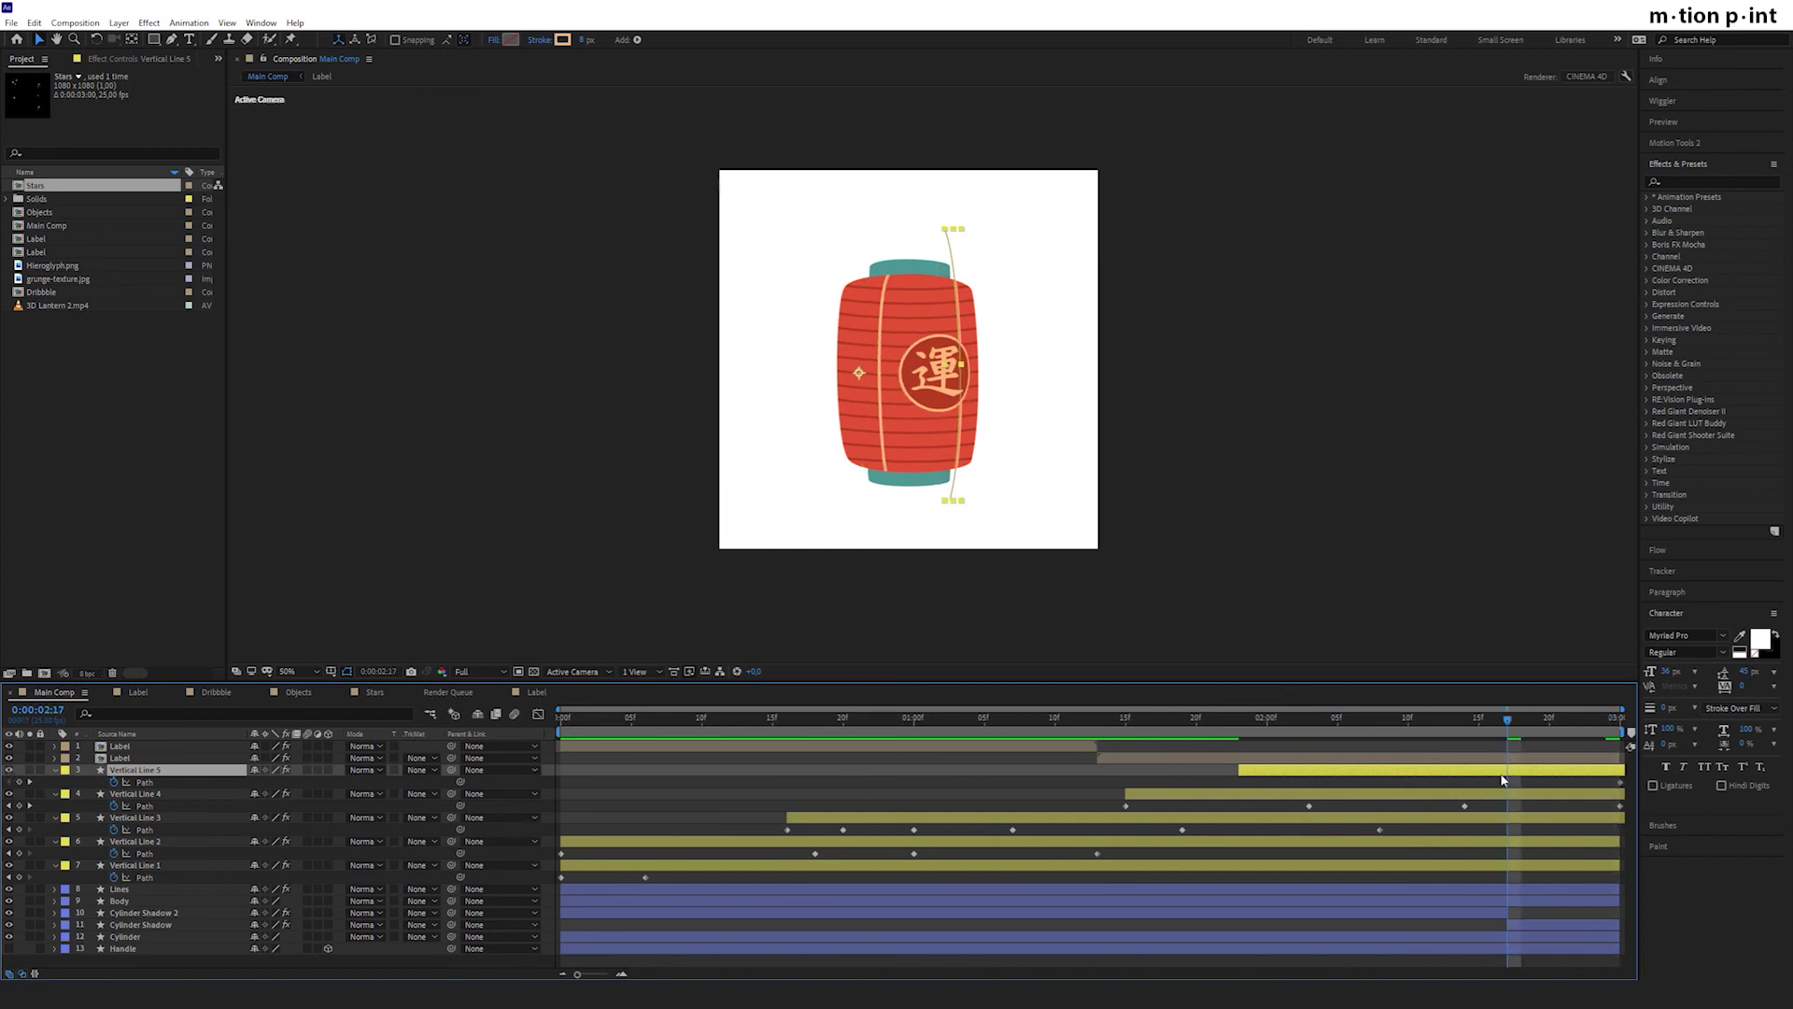
pyautogui.hotkey('alt', '[')
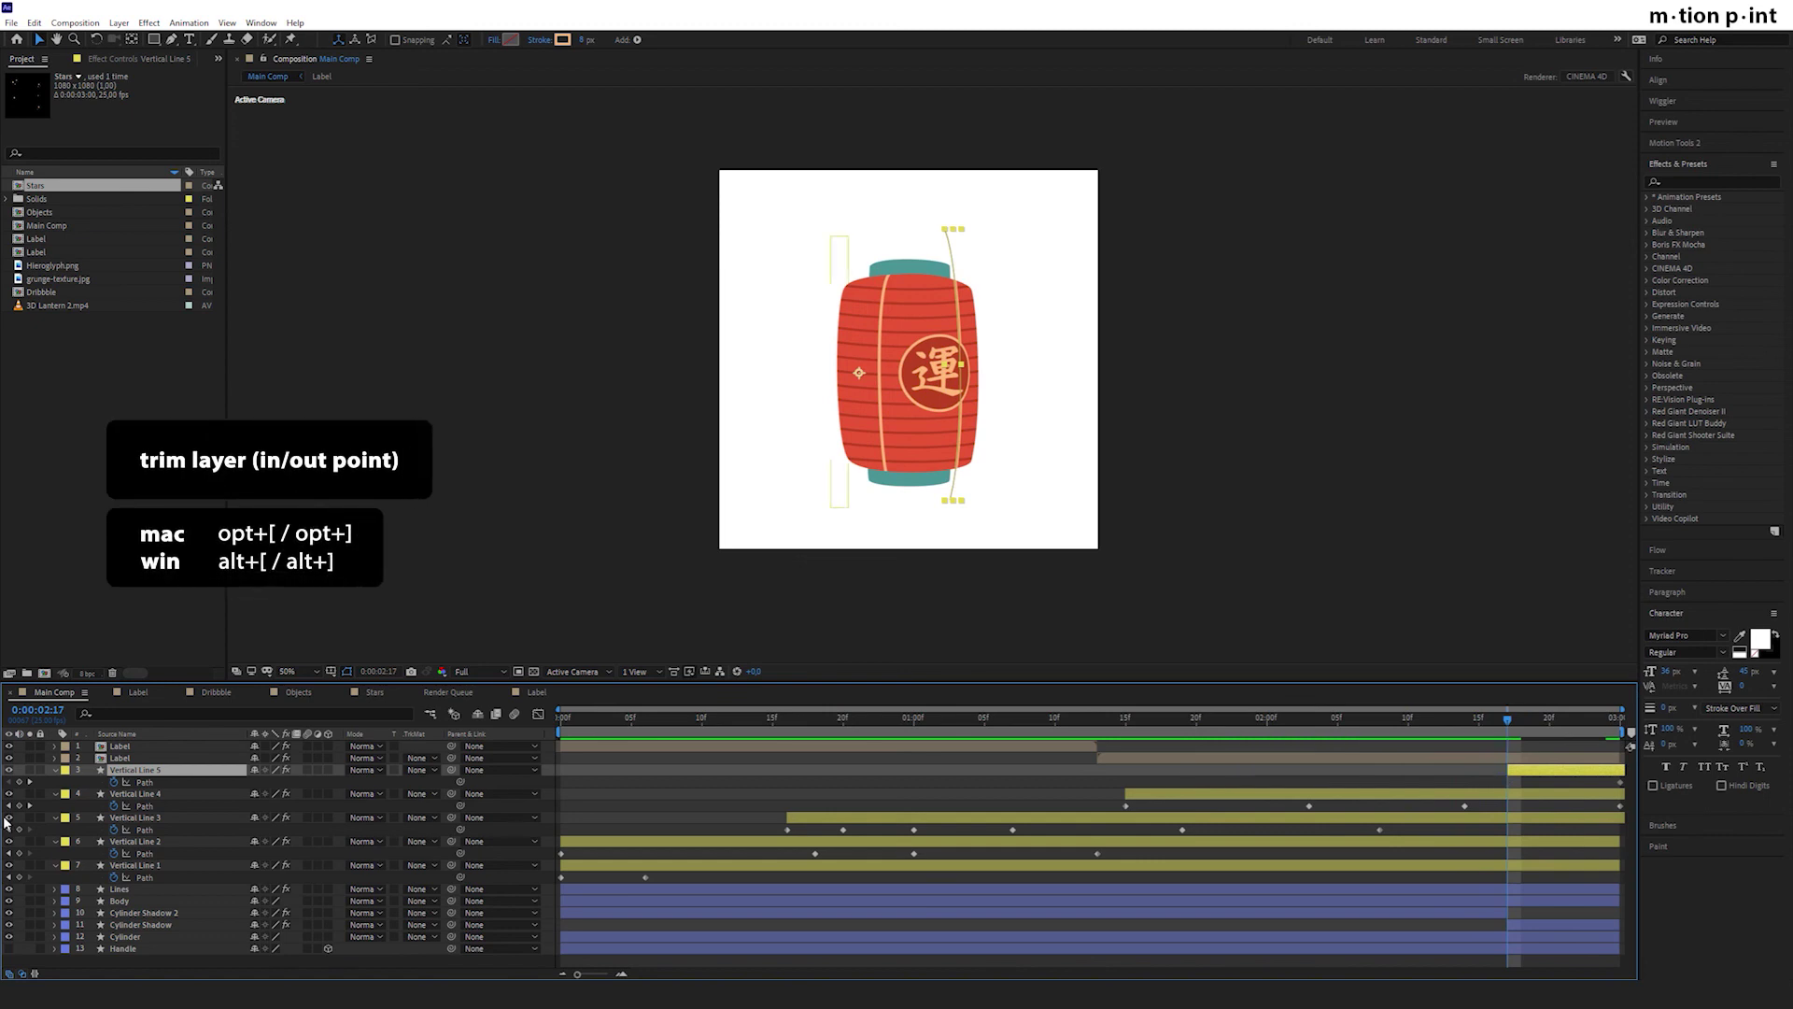
pyautogui.click(19, 782)
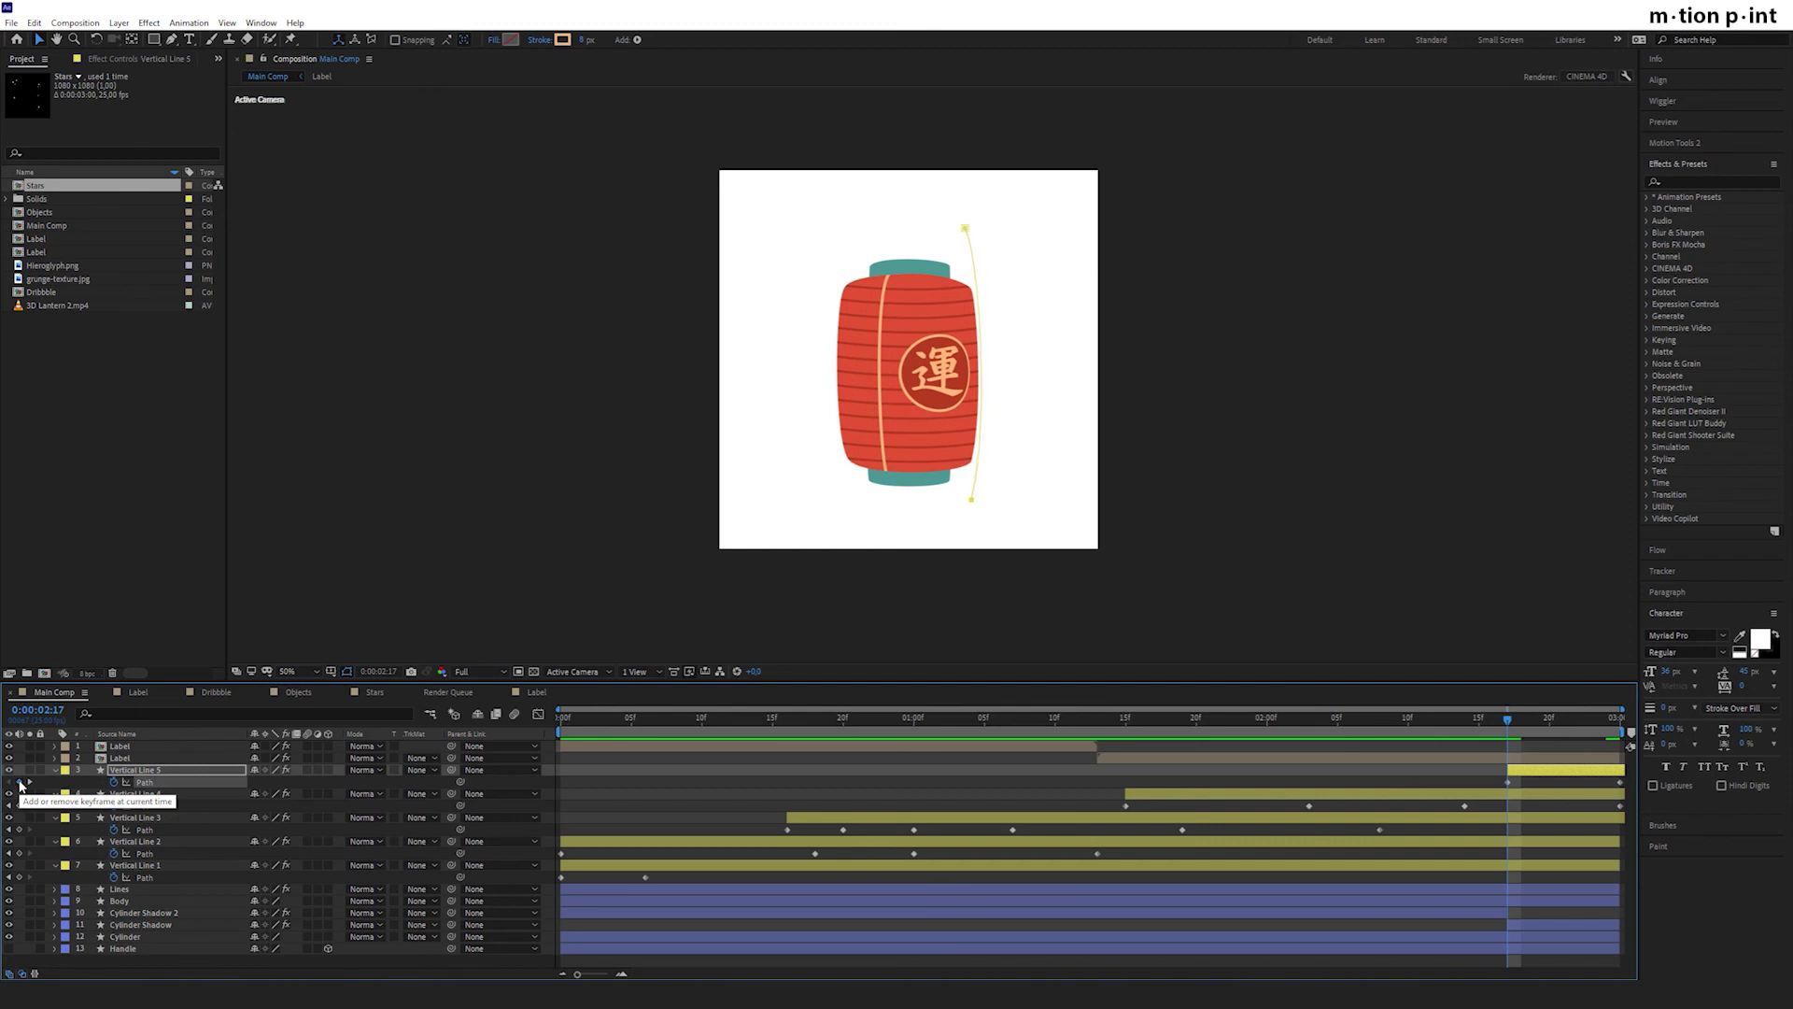
pyautogui.click(1537, 727)
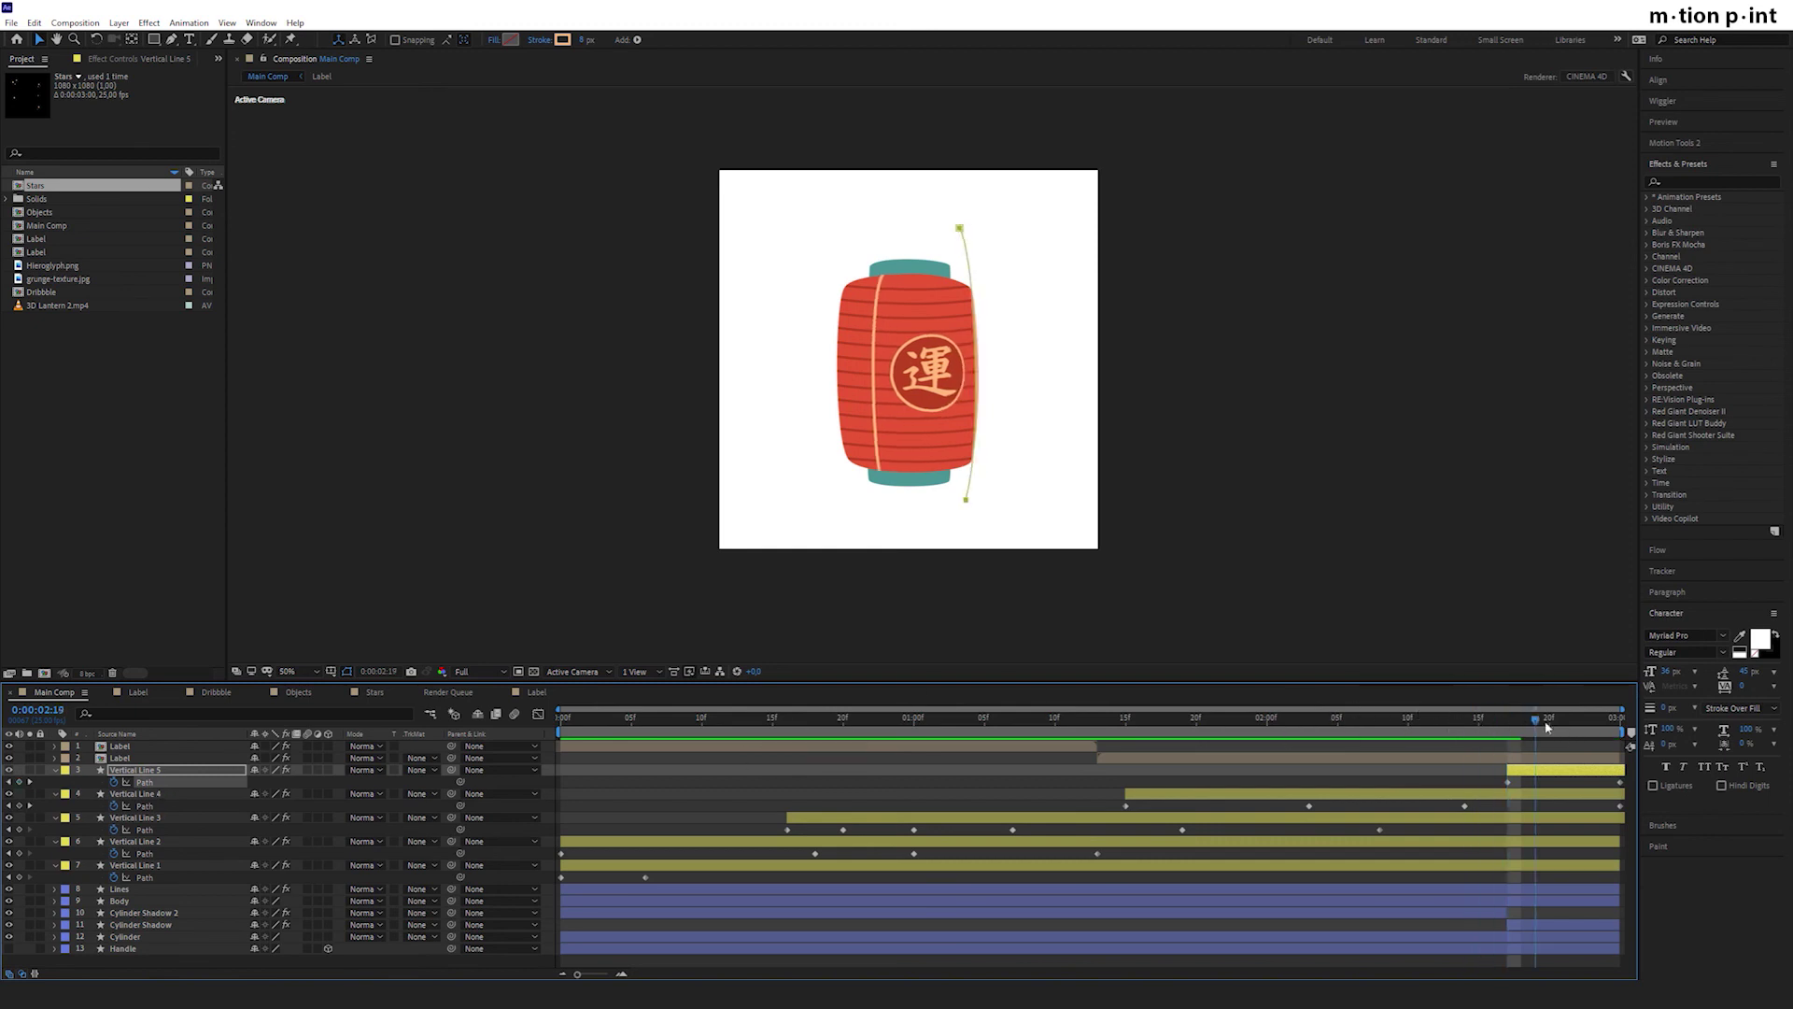